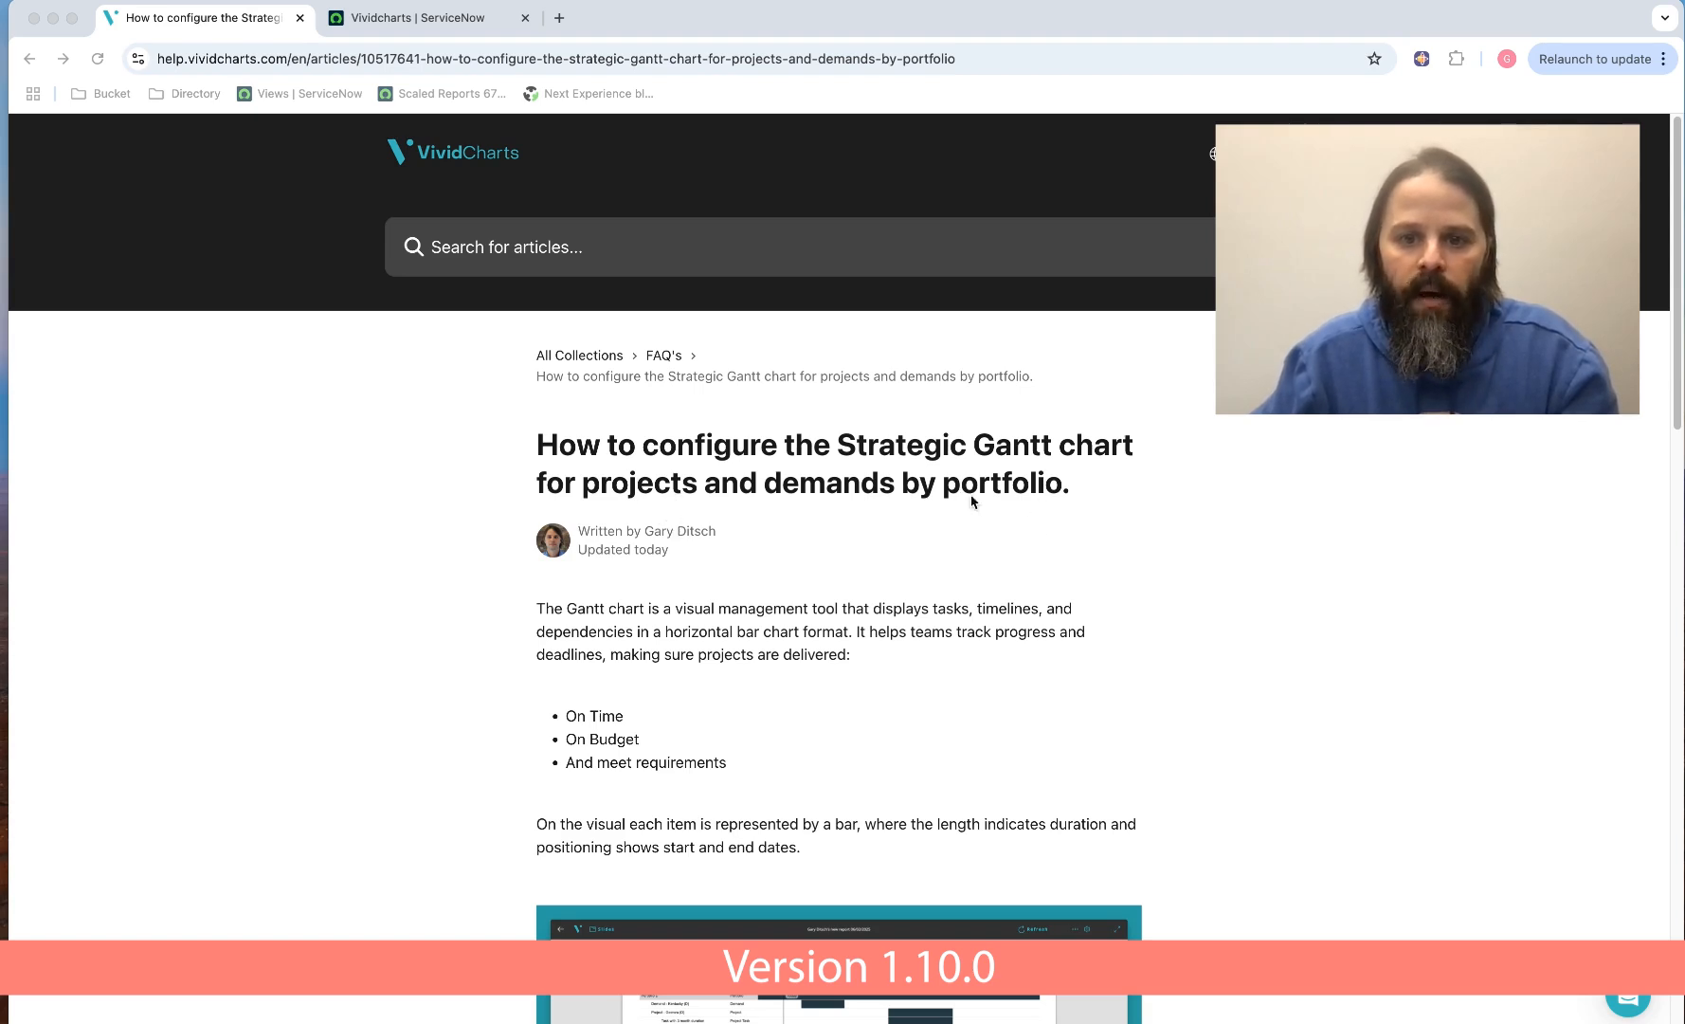
- Read the help article's introduction to the Strategic Gantt chart and open its example chart image at full size
{"action": "scroll", "coordinate": [1222, 734], "scroll_direction": "down", "scroll_amount": 2}
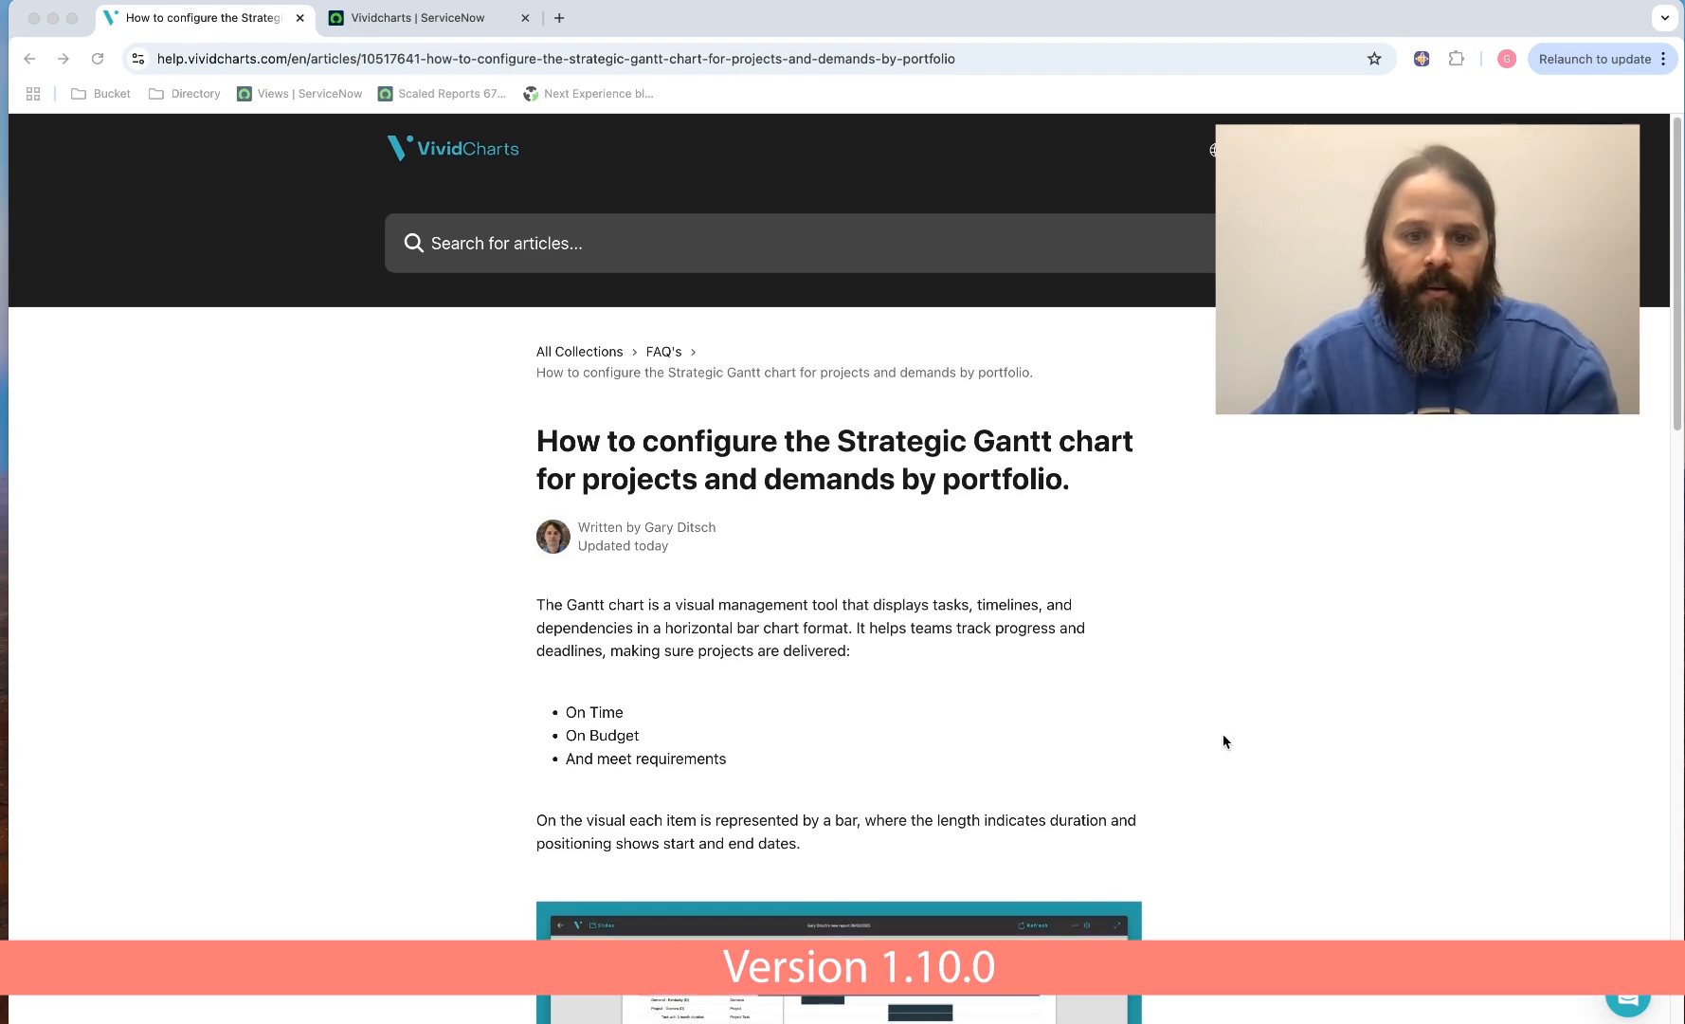
{"action": "scroll", "coordinate": [1252, 742], "scroll_direction": "down", "scroll_amount": 2}
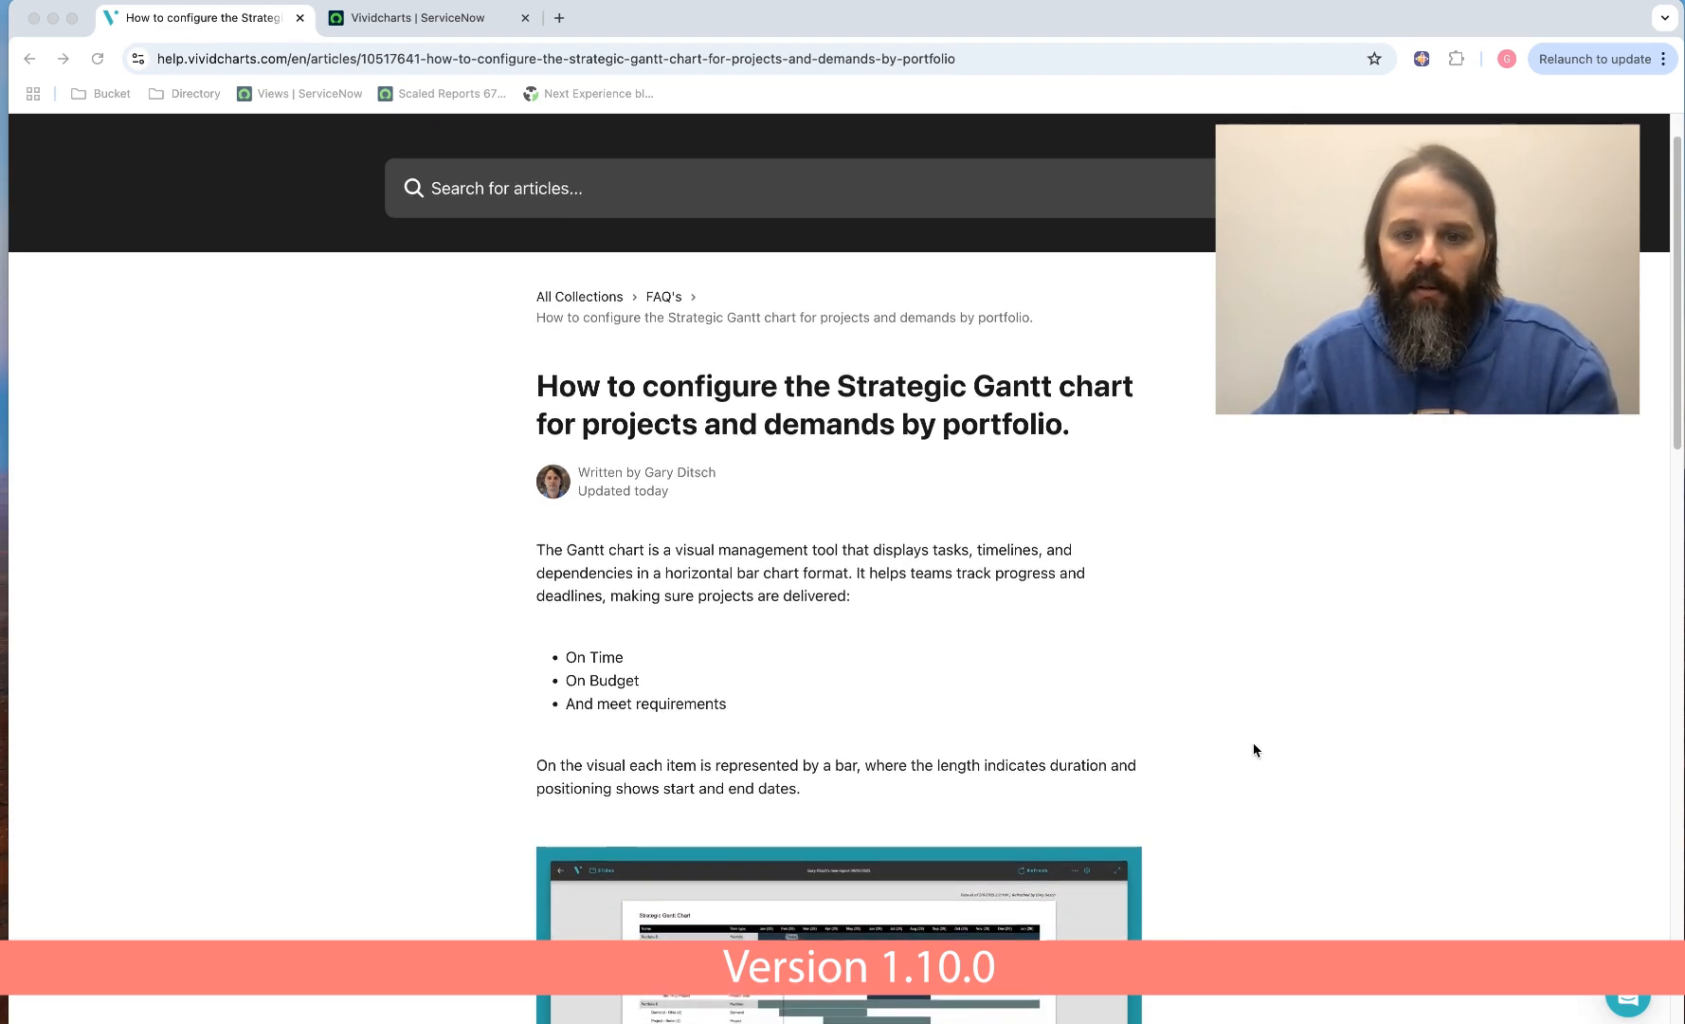
{"action": "scroll", "coordinate": [1261, 751], "scroll_direction": "down", "scroll_amount": 1}
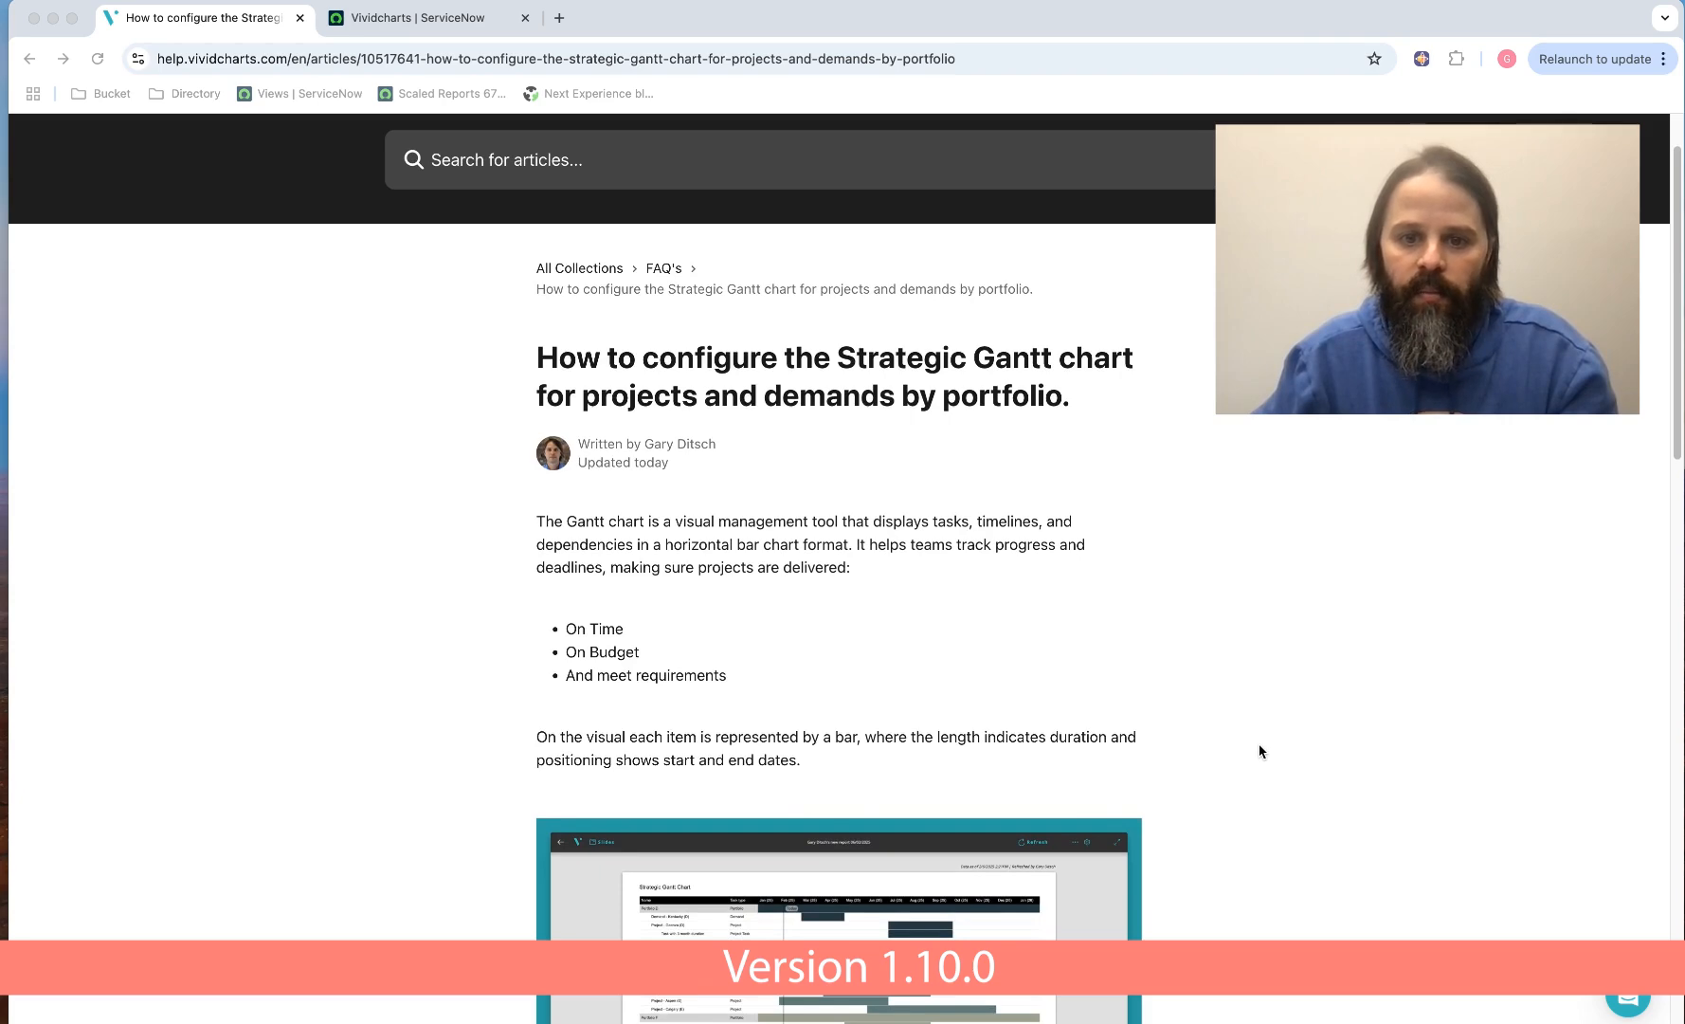
{"action": "scroll", "coordinate": [1261, 752], "scroll_direction": "down", "scroll_amount": 4}
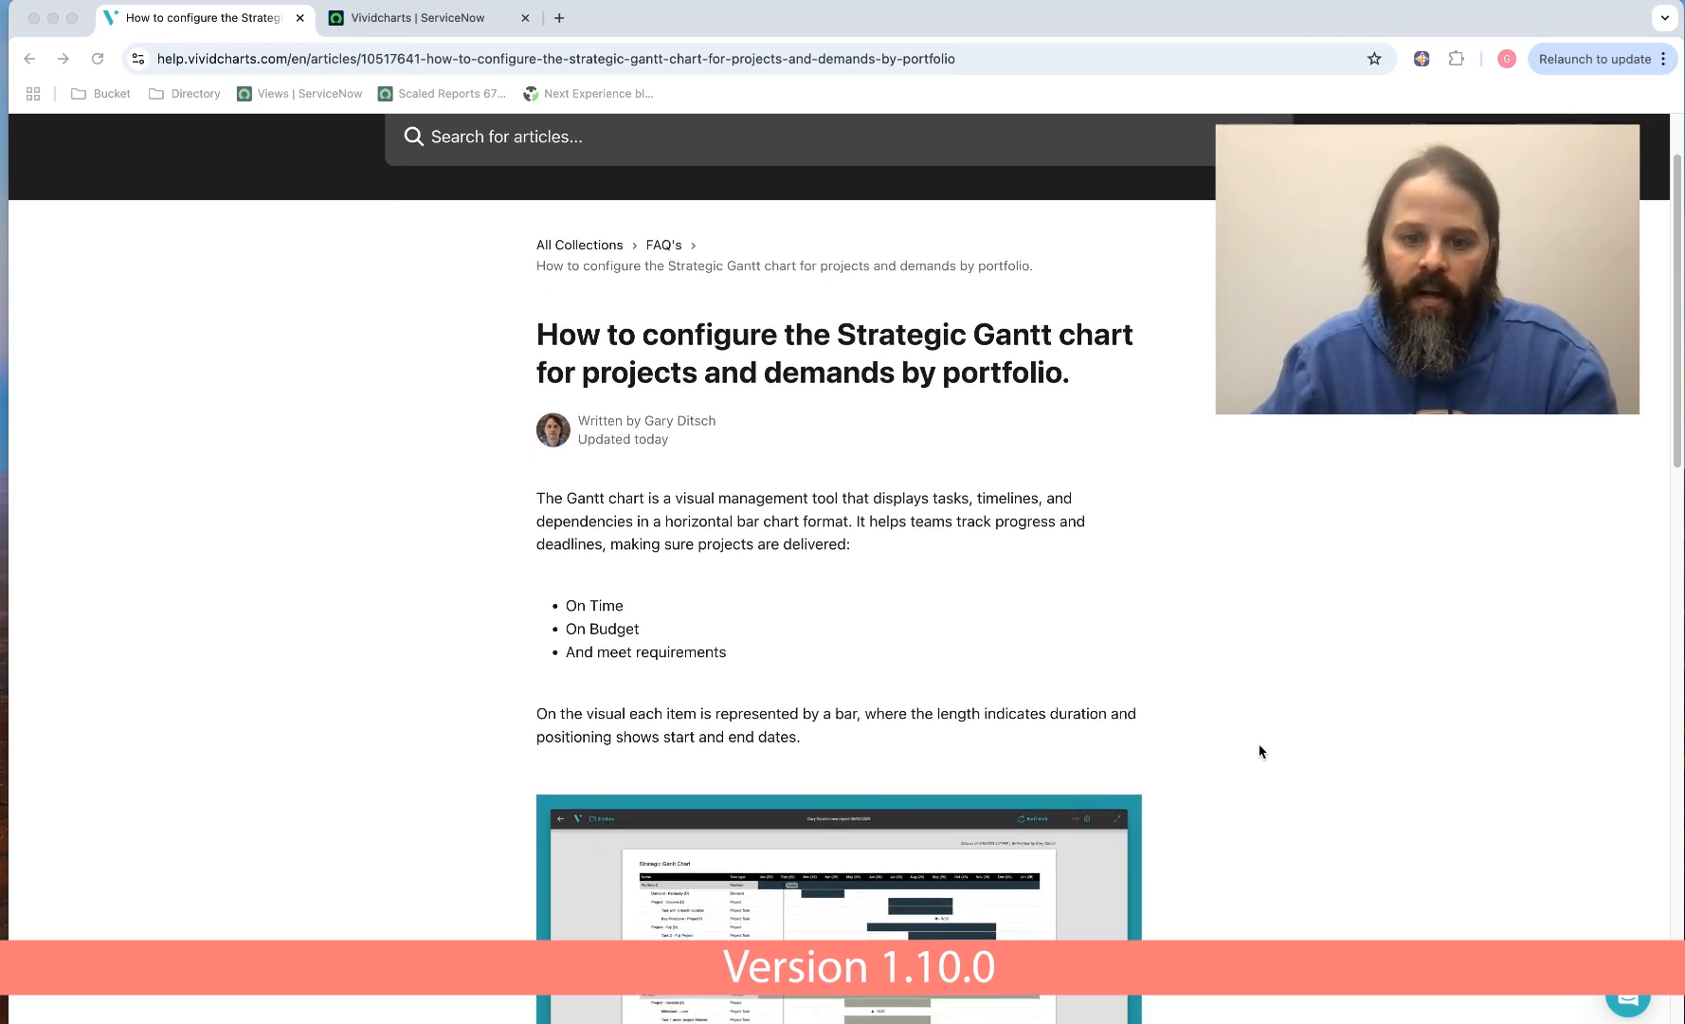
{"action": "scroll", "coordinate": [1261, 751], "scroll_direction": "down", "scroll_amount": 2}
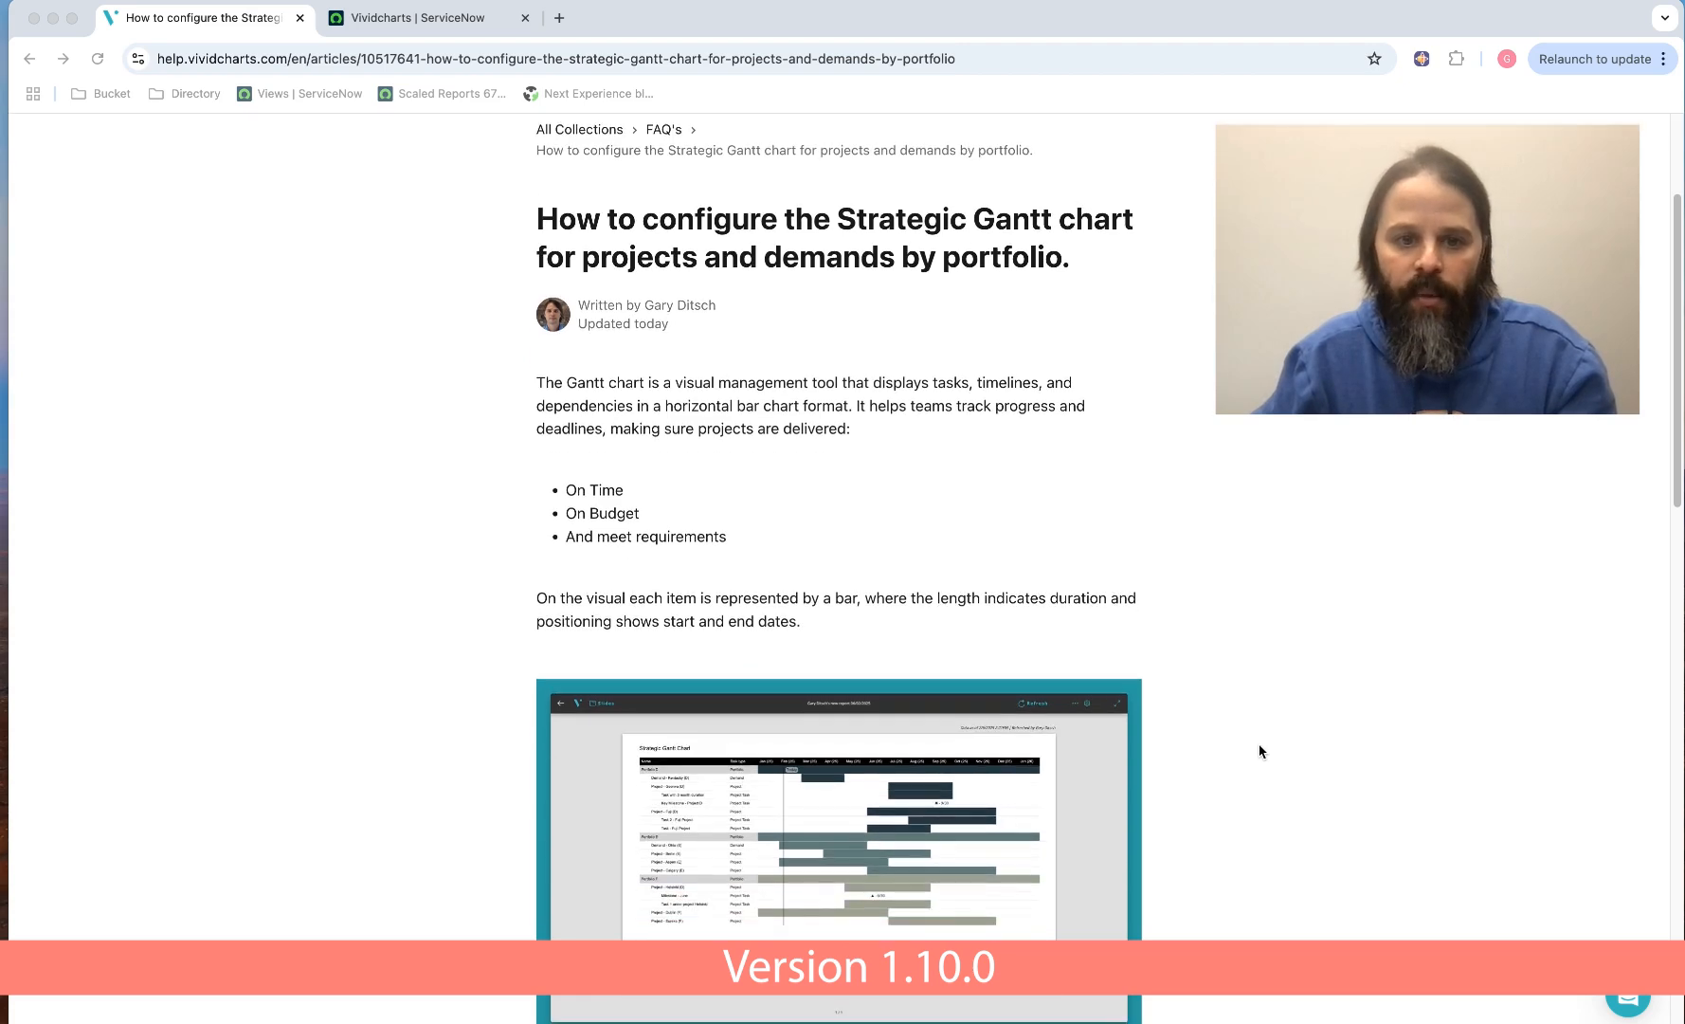
{"action": "scroll", "coordinate": [1260, 752], "scroll_direction": "down", "scroll_amount": 1}
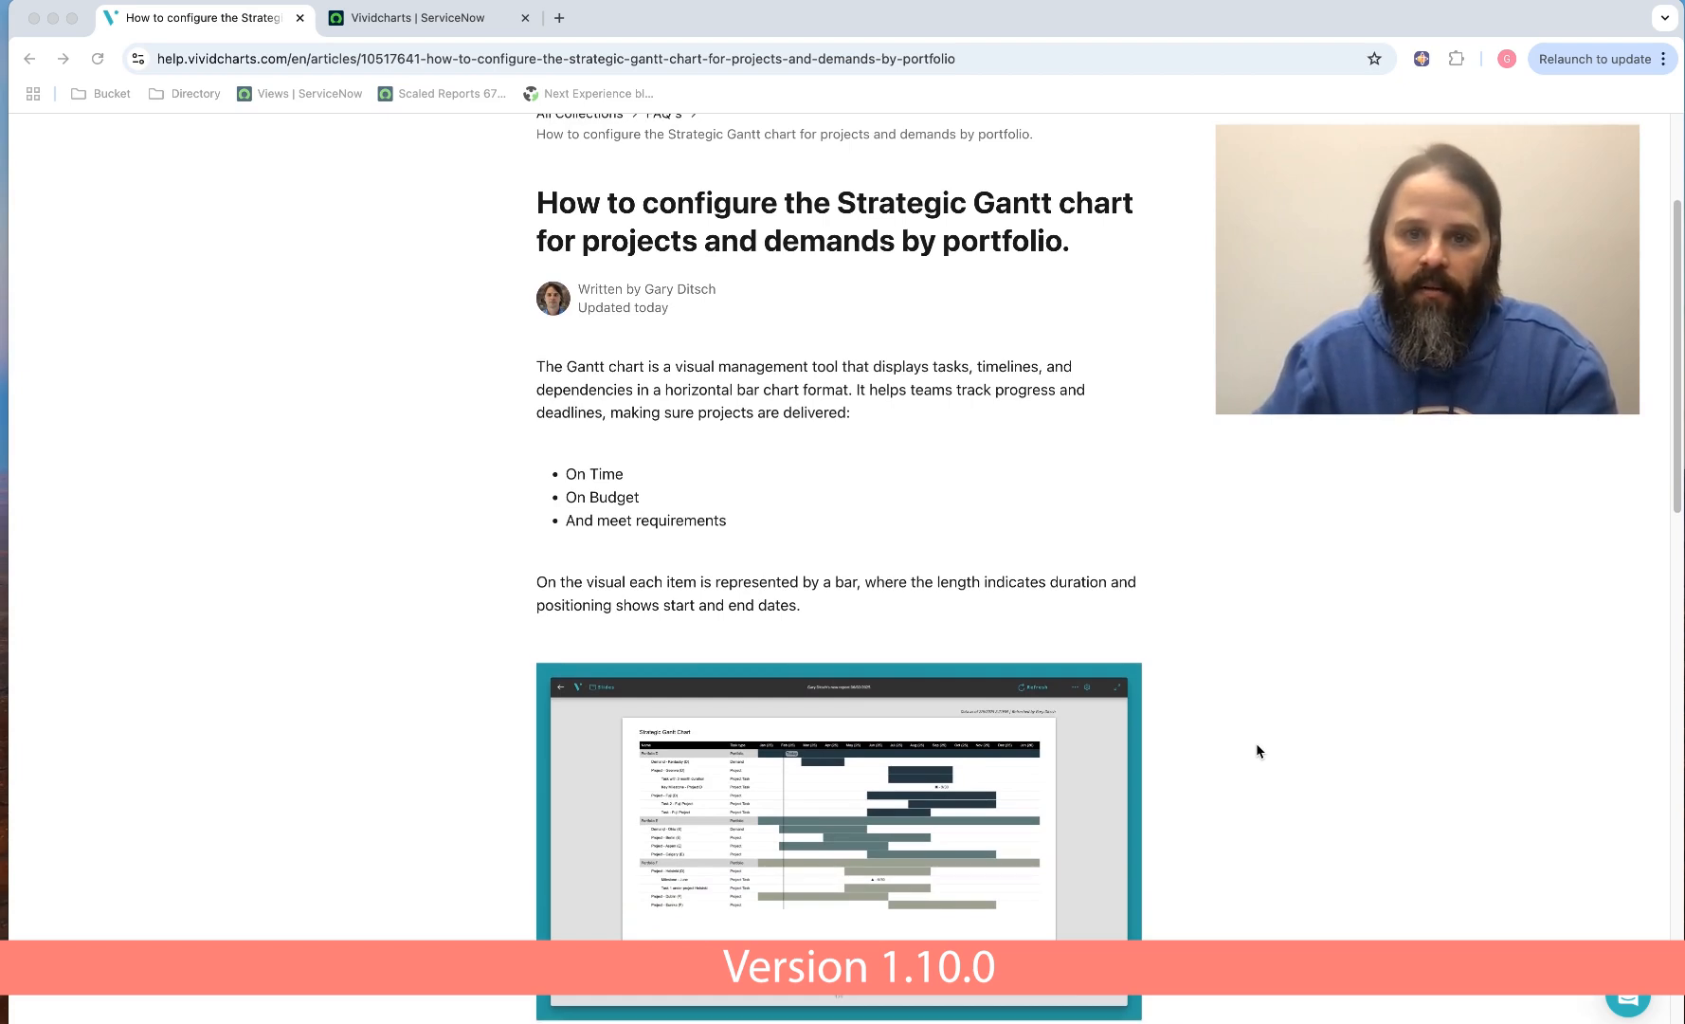
{"action": "scroll", "coordinate": [1256, 751], "scroll_direction": "down", "scroll_amount": 2}
{"action": "scroll", "coordinate": [1256, 751], "scroll_direction": "down", "scroll_amount": 5}
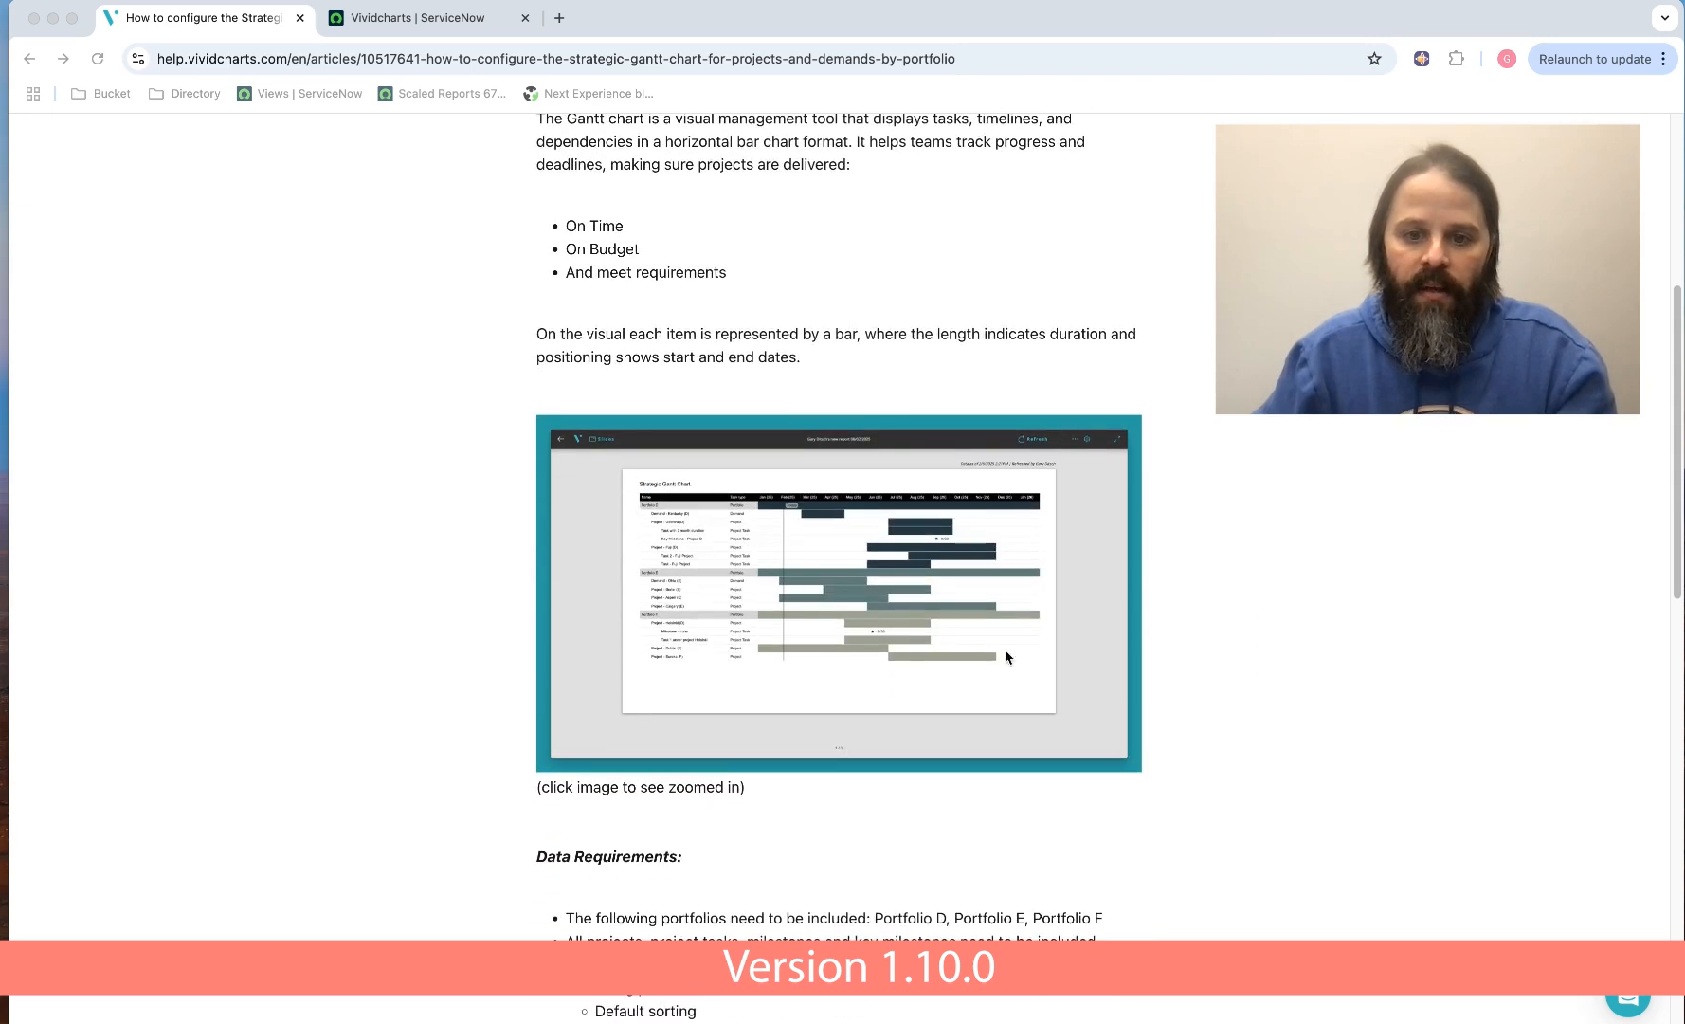
{"action": "left_click", "coordinate": [828, 604]}
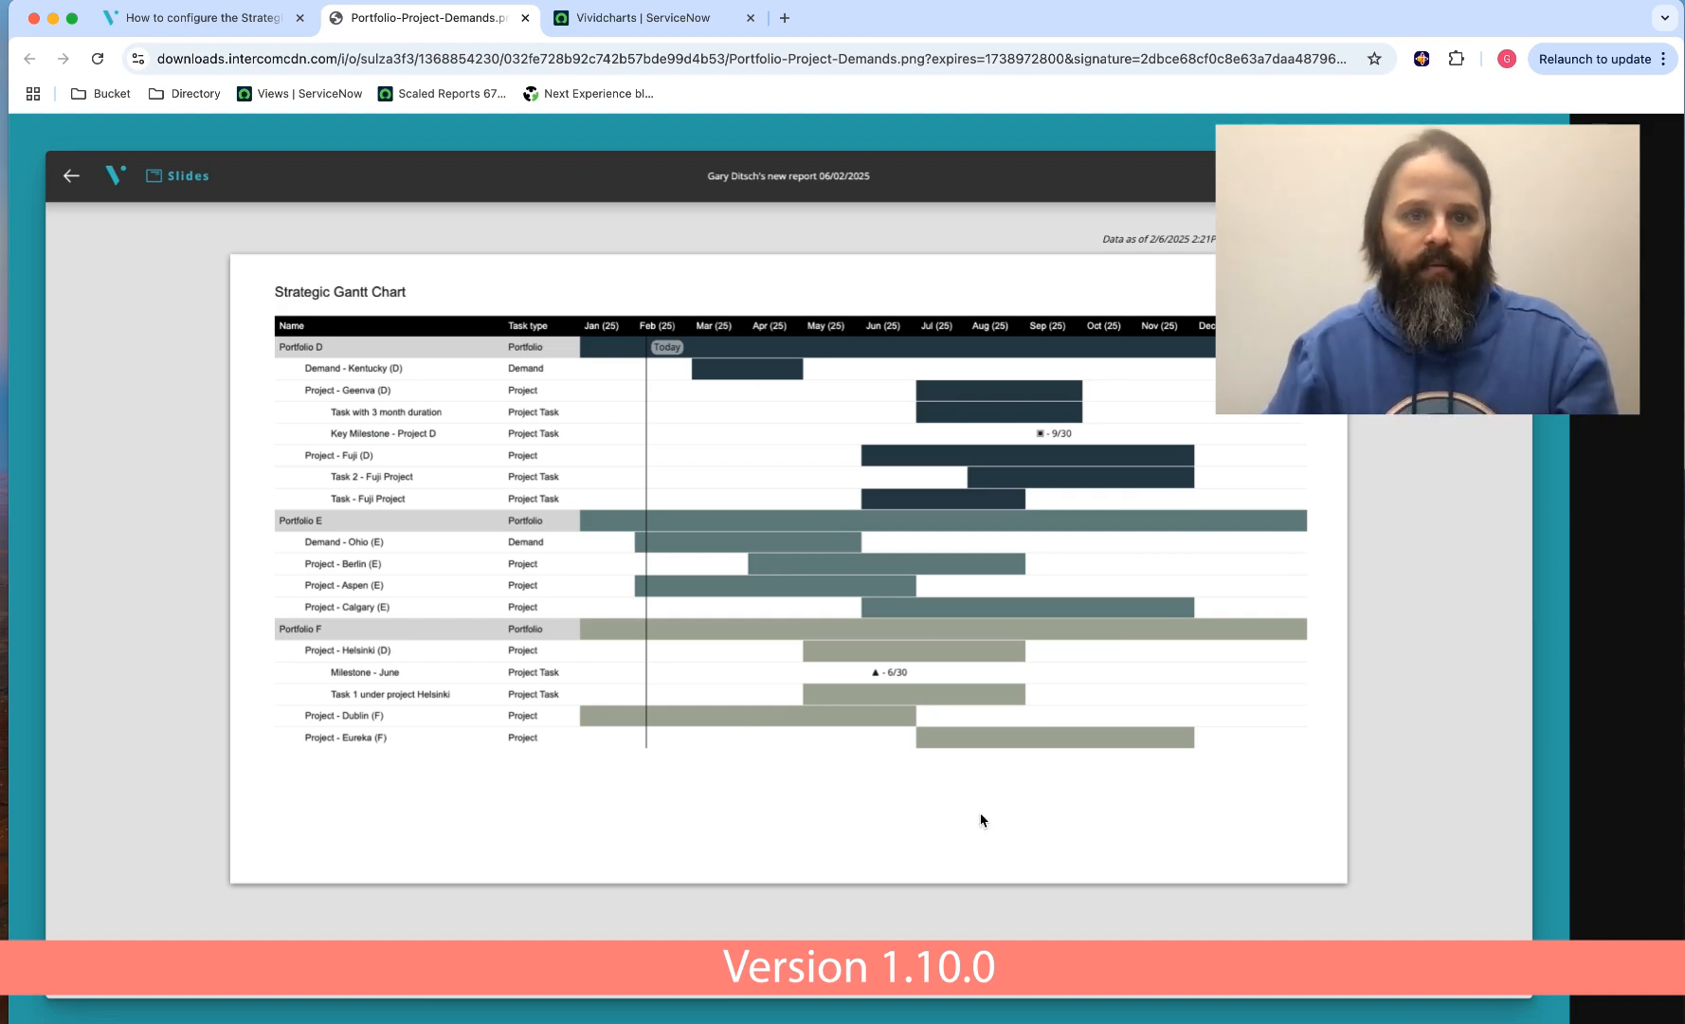
- Switch to the VividCharts editor, search the chart types for "str" and add a Strategic Gantt chart to Slide 1
{"action": "left_click", "coordinate": [634, 21]}
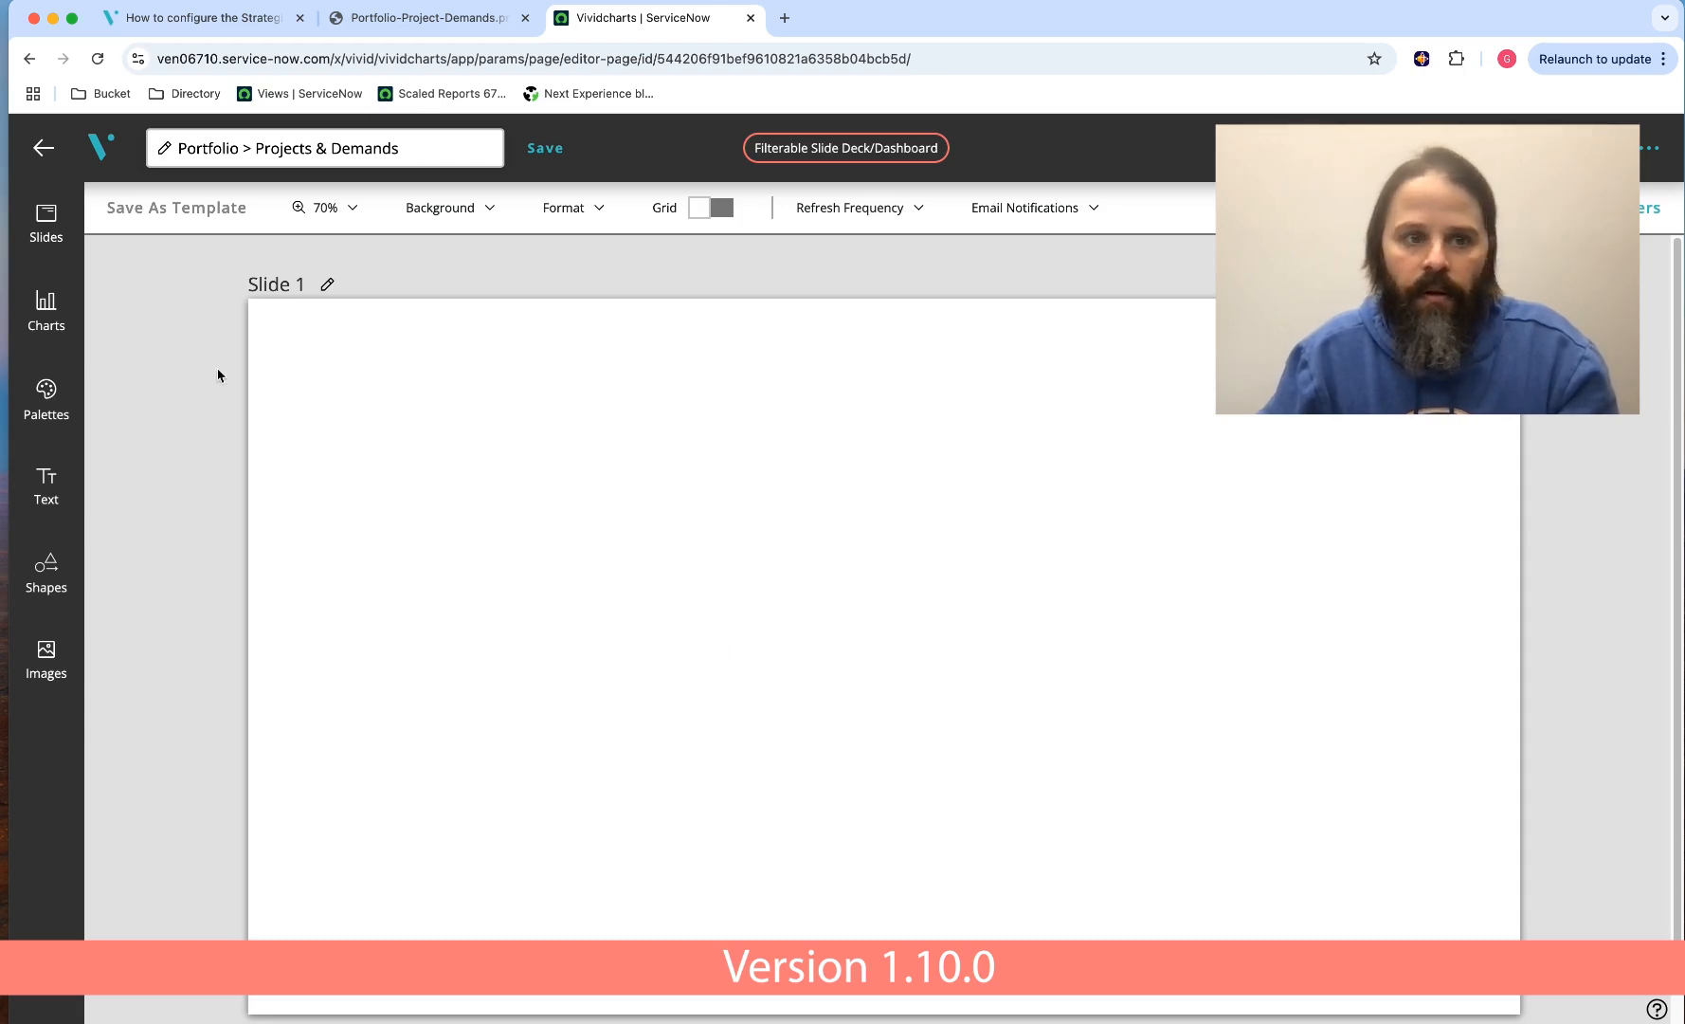
{"action": "left_click", "coordinate": [41, 325]}
{"action": "left_click", "coordinate": [268, 427]}
{"action": "type", "text": "str"}
{"action": "left_click", "coordinate": [250, 569]}
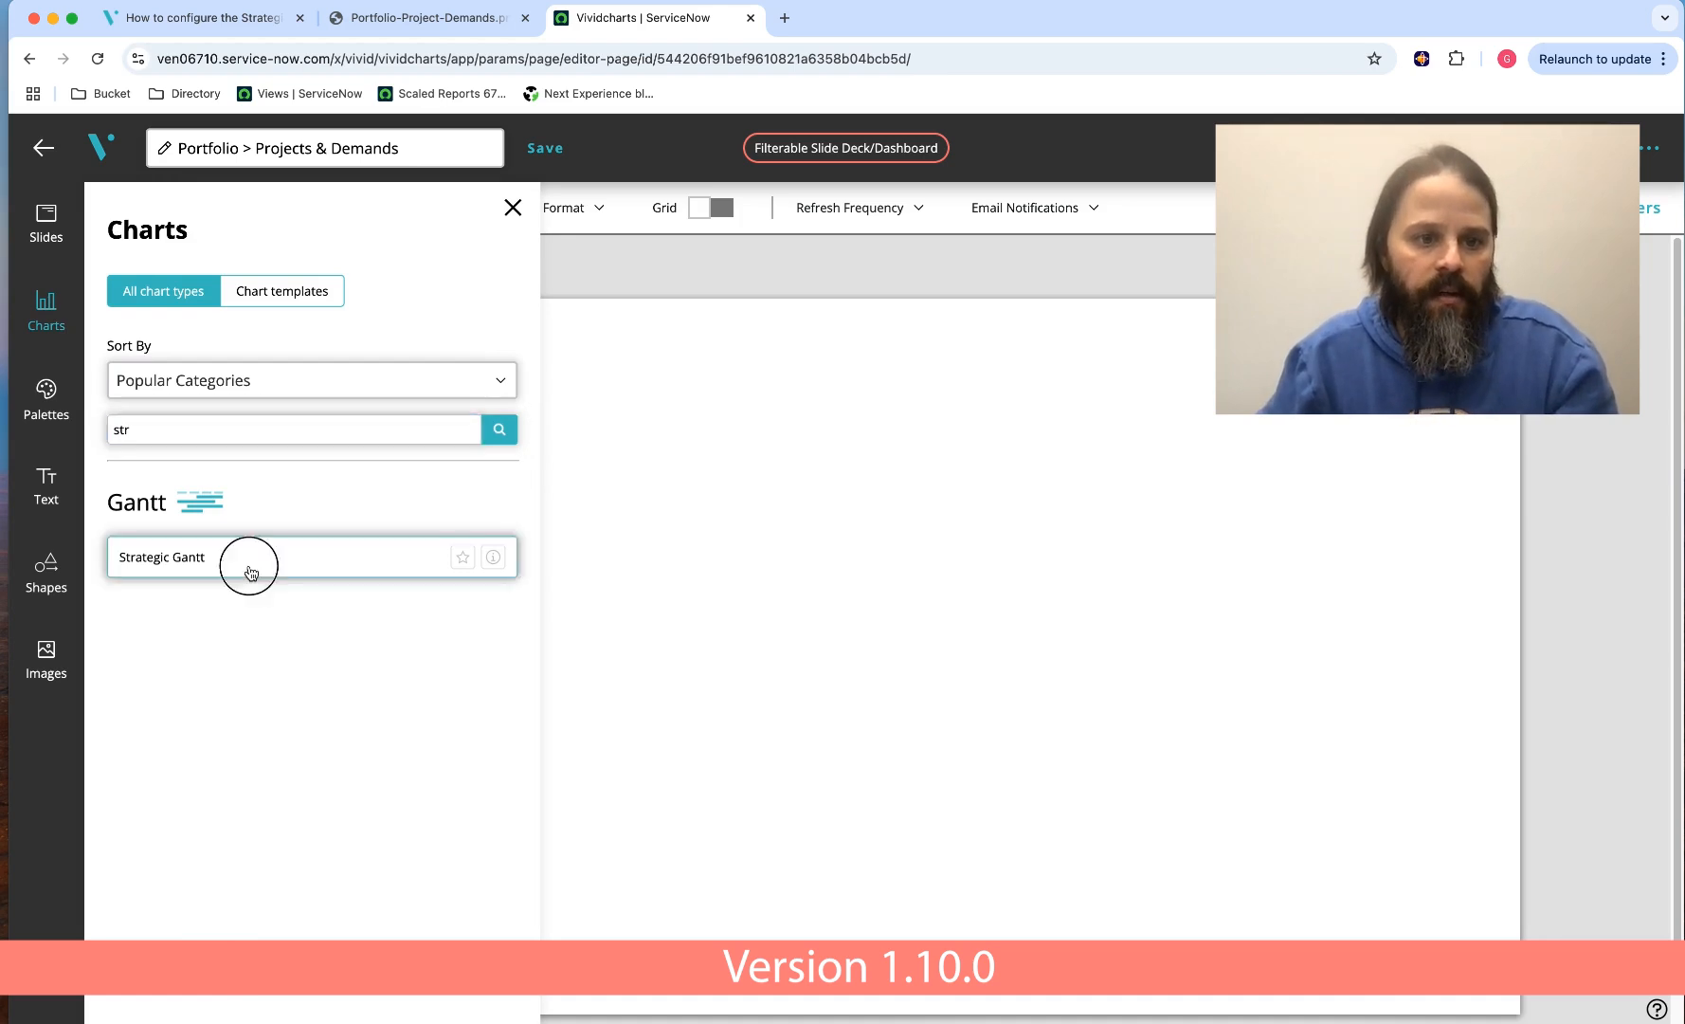
- Set the chart's data source to Table and add the Portfolio - pm_portfolio table as its data
{"action": "left_click", "coordinate": [207, 327]}
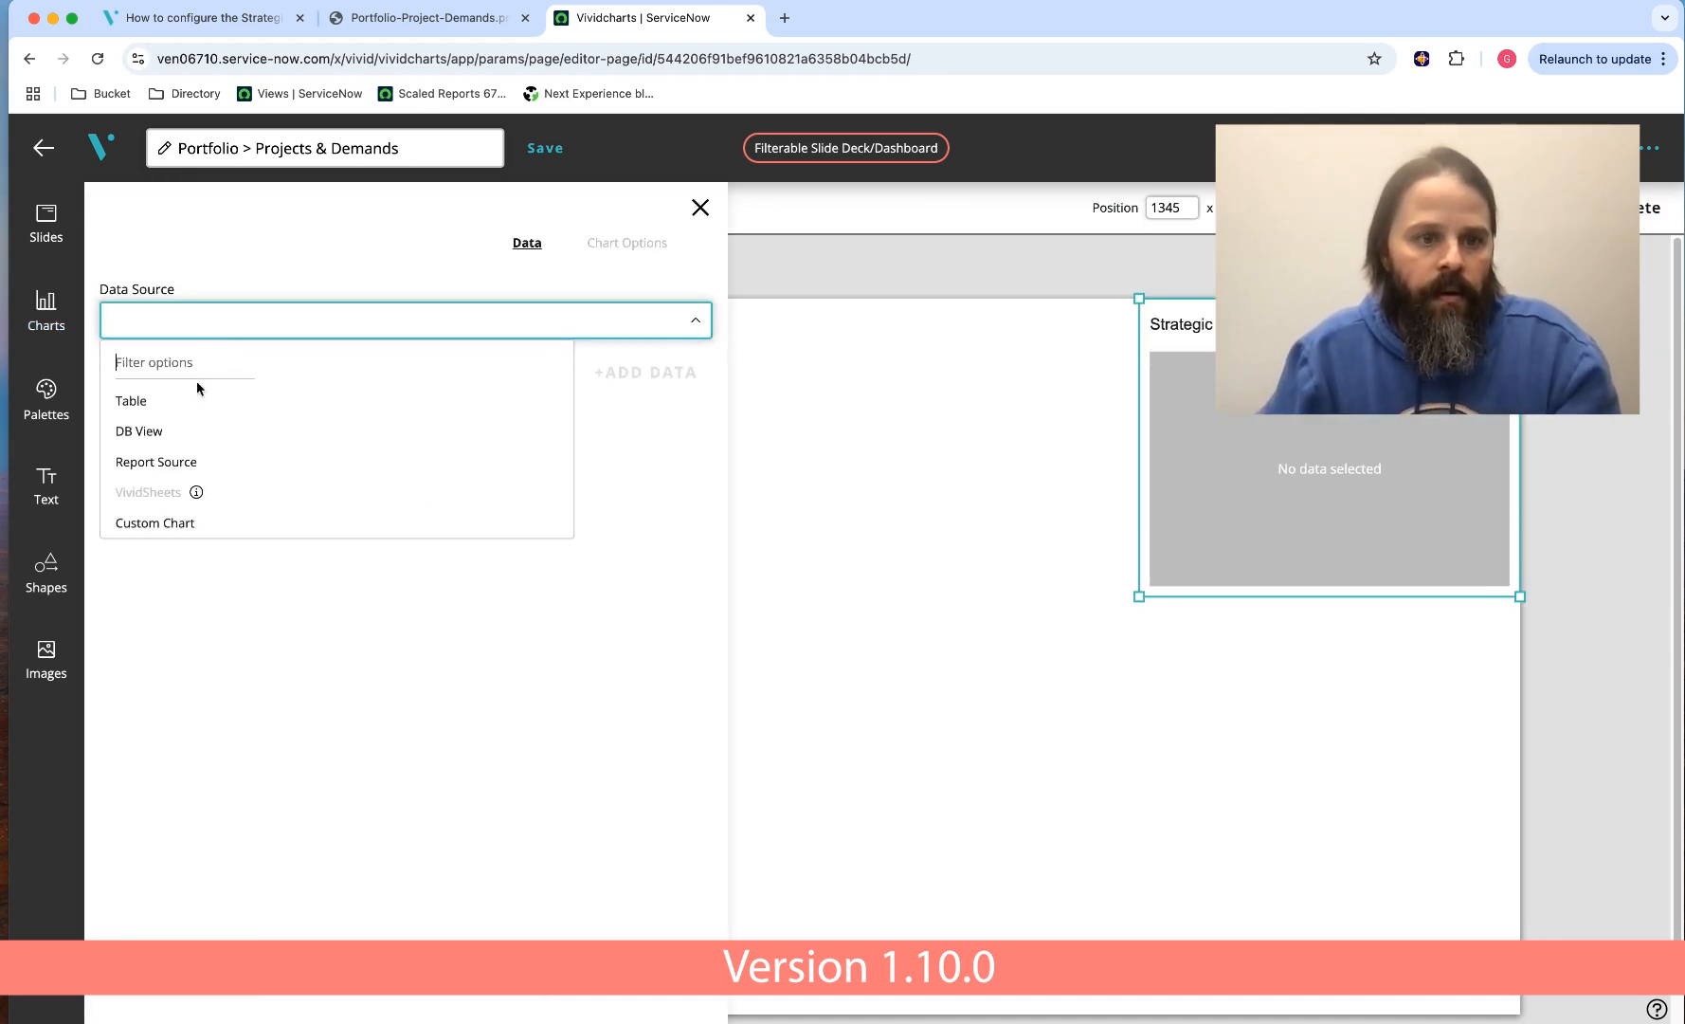
{"action": "left_click", "coordinate": [181, 404]}
{"action": "left_click", "coordinate": [226, 393]}
{"action": "type", "text": "por"}
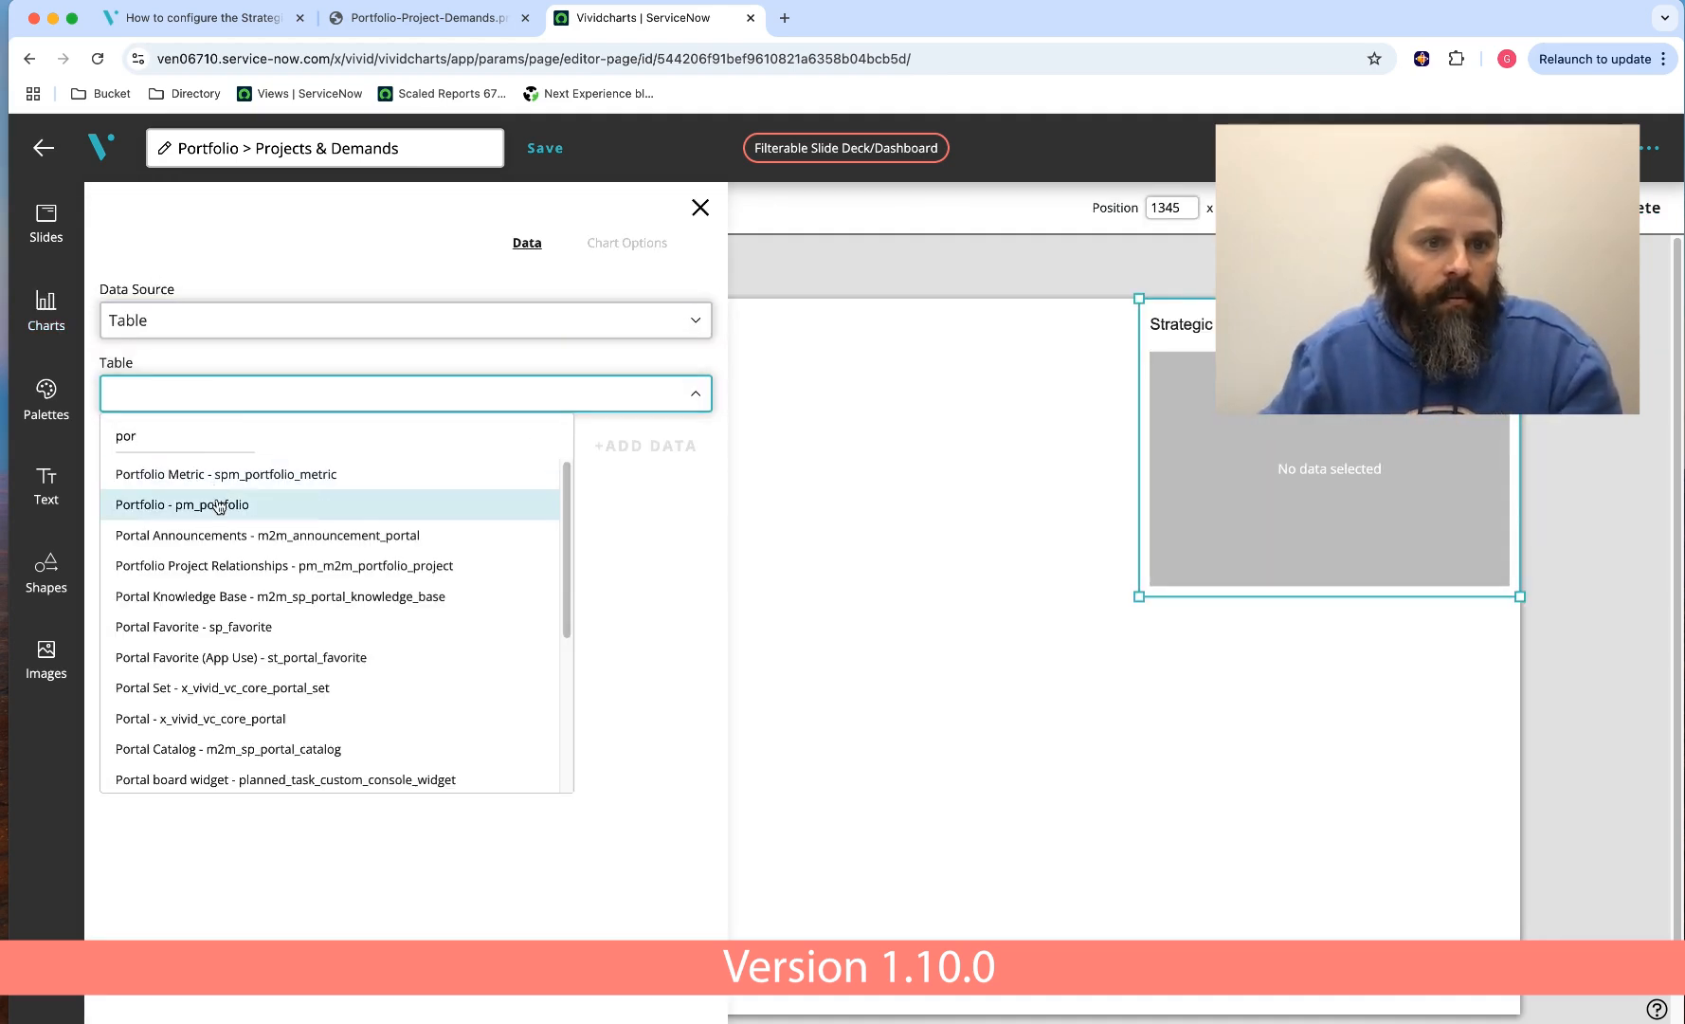
{"action": "left_click", "coordinate": [223, 500]}
{"action": "left_click", "coordinate": [229, 493]}
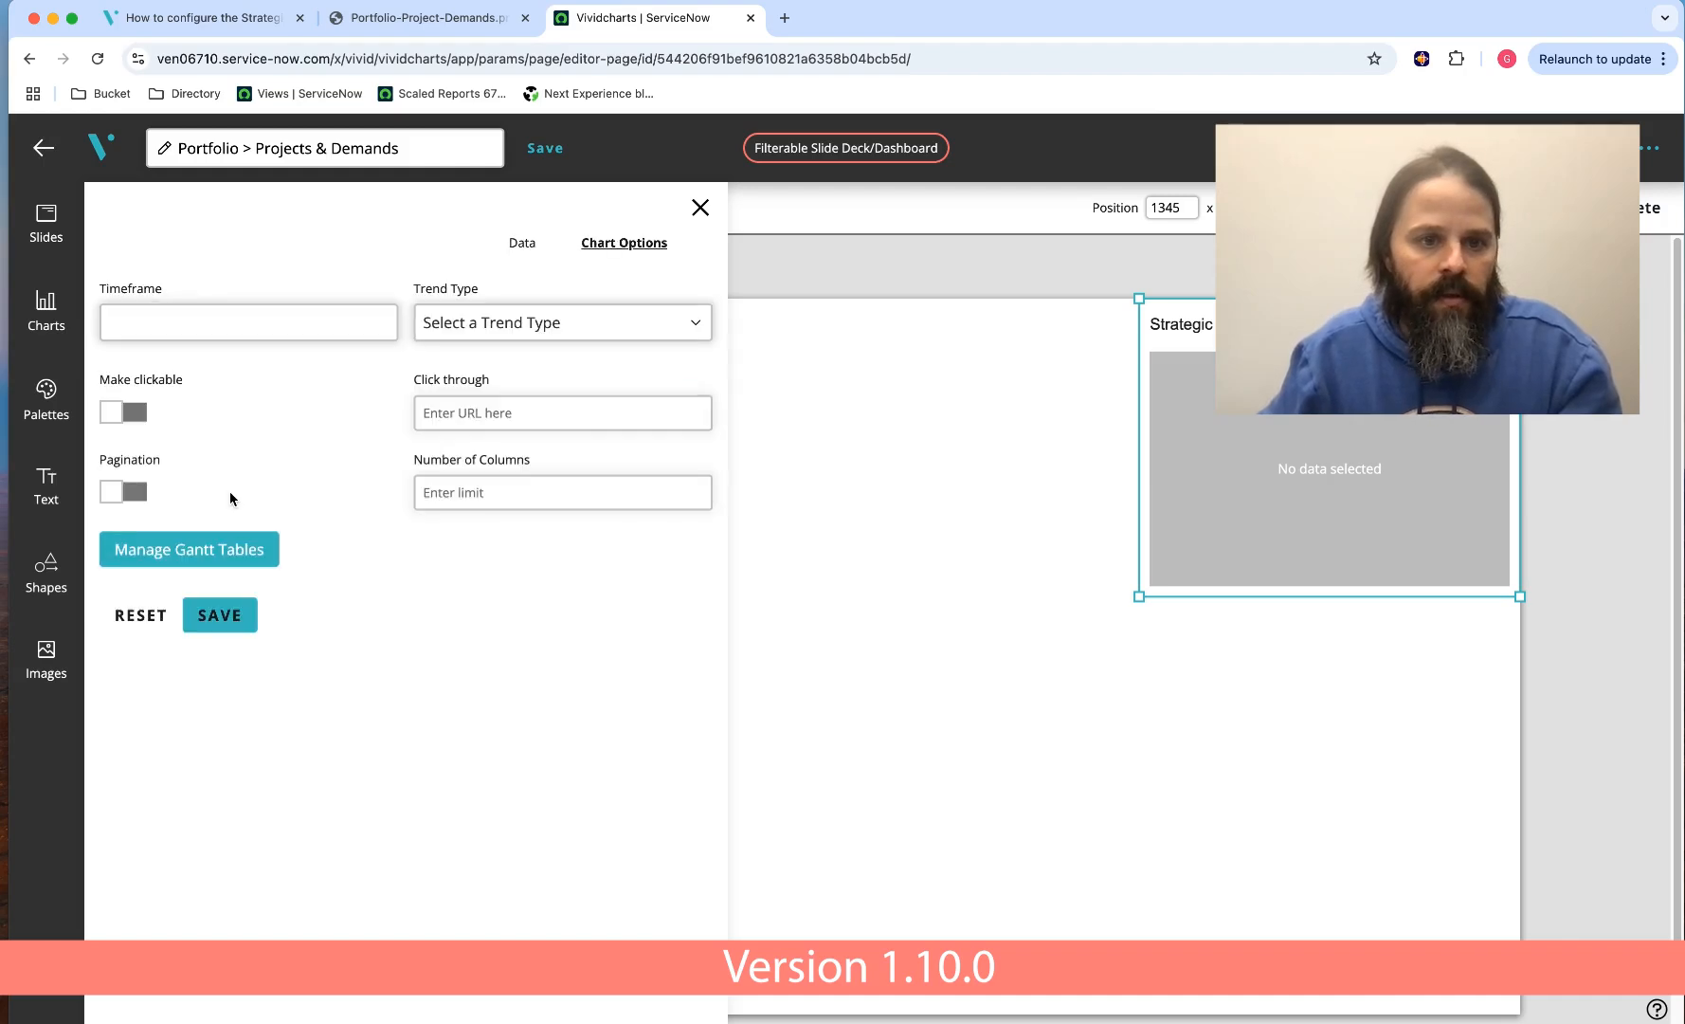
- Set the chart's timeframe to This year and its trend type to Month, and enable pagination
{"action": "left_click", "coordinate": [279, 330]}
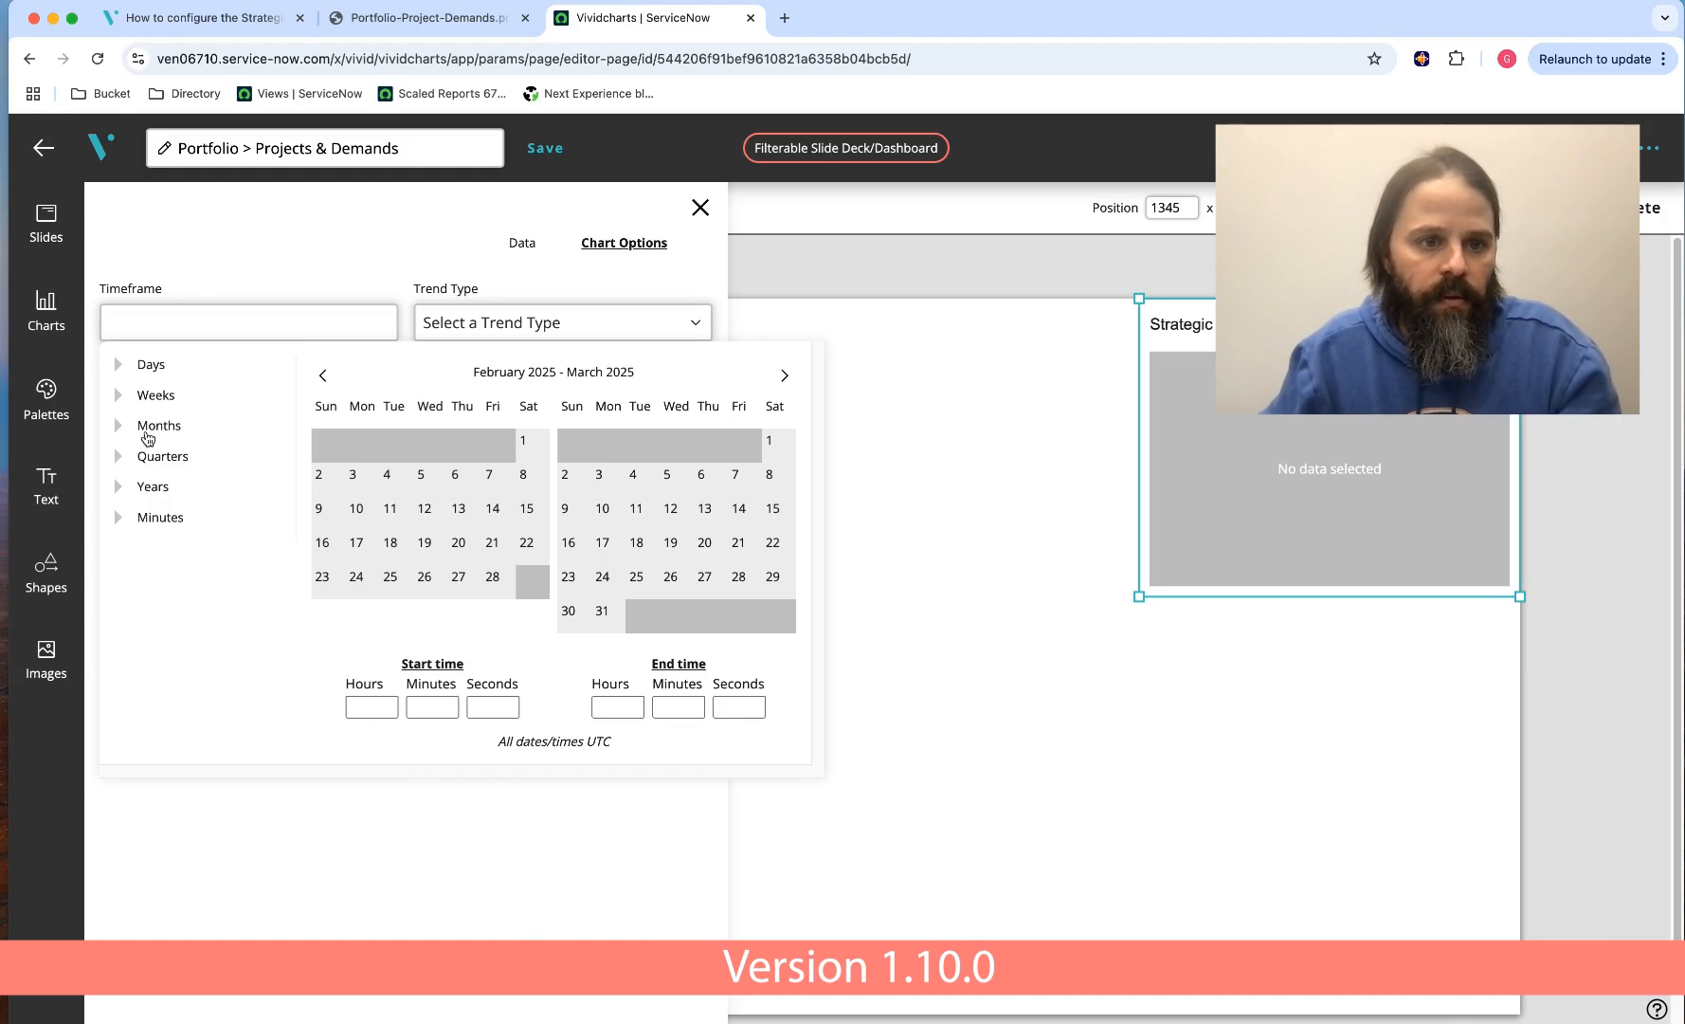
{"action": "left_click", "coordinate": [153, 487]}
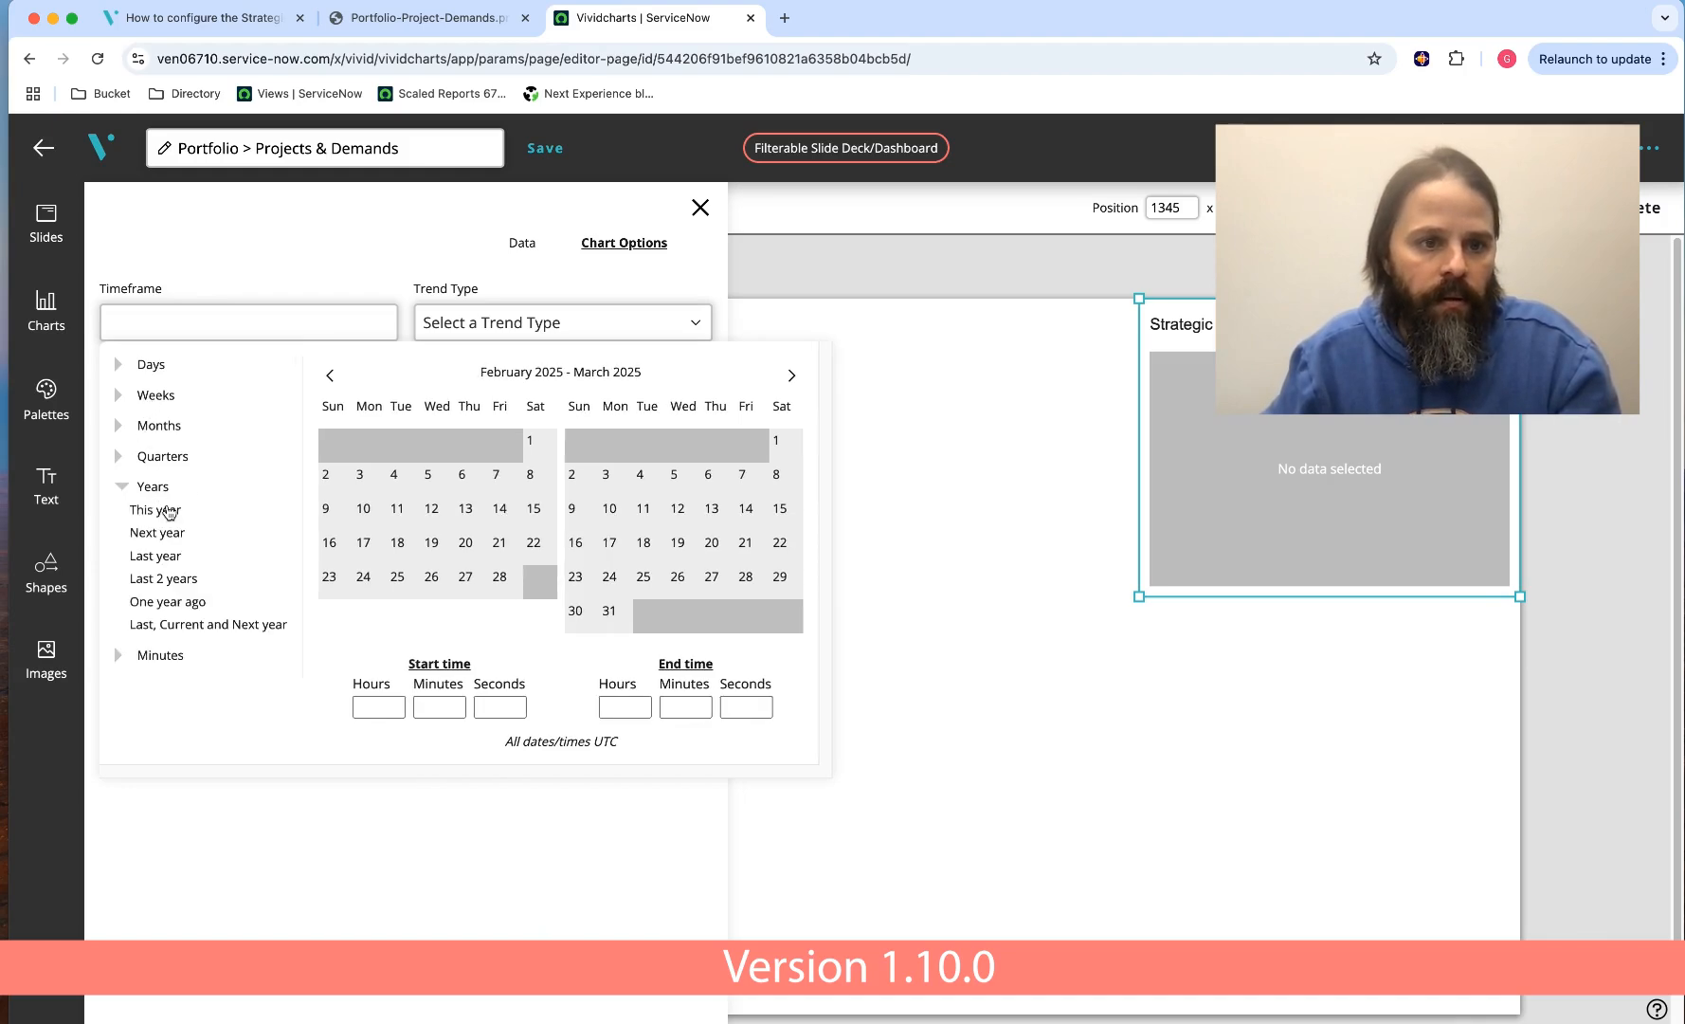
{"action": "left_click", "coordinate": [169, 510]}
{"action": "left_click", "coordinate": [546, 322]}
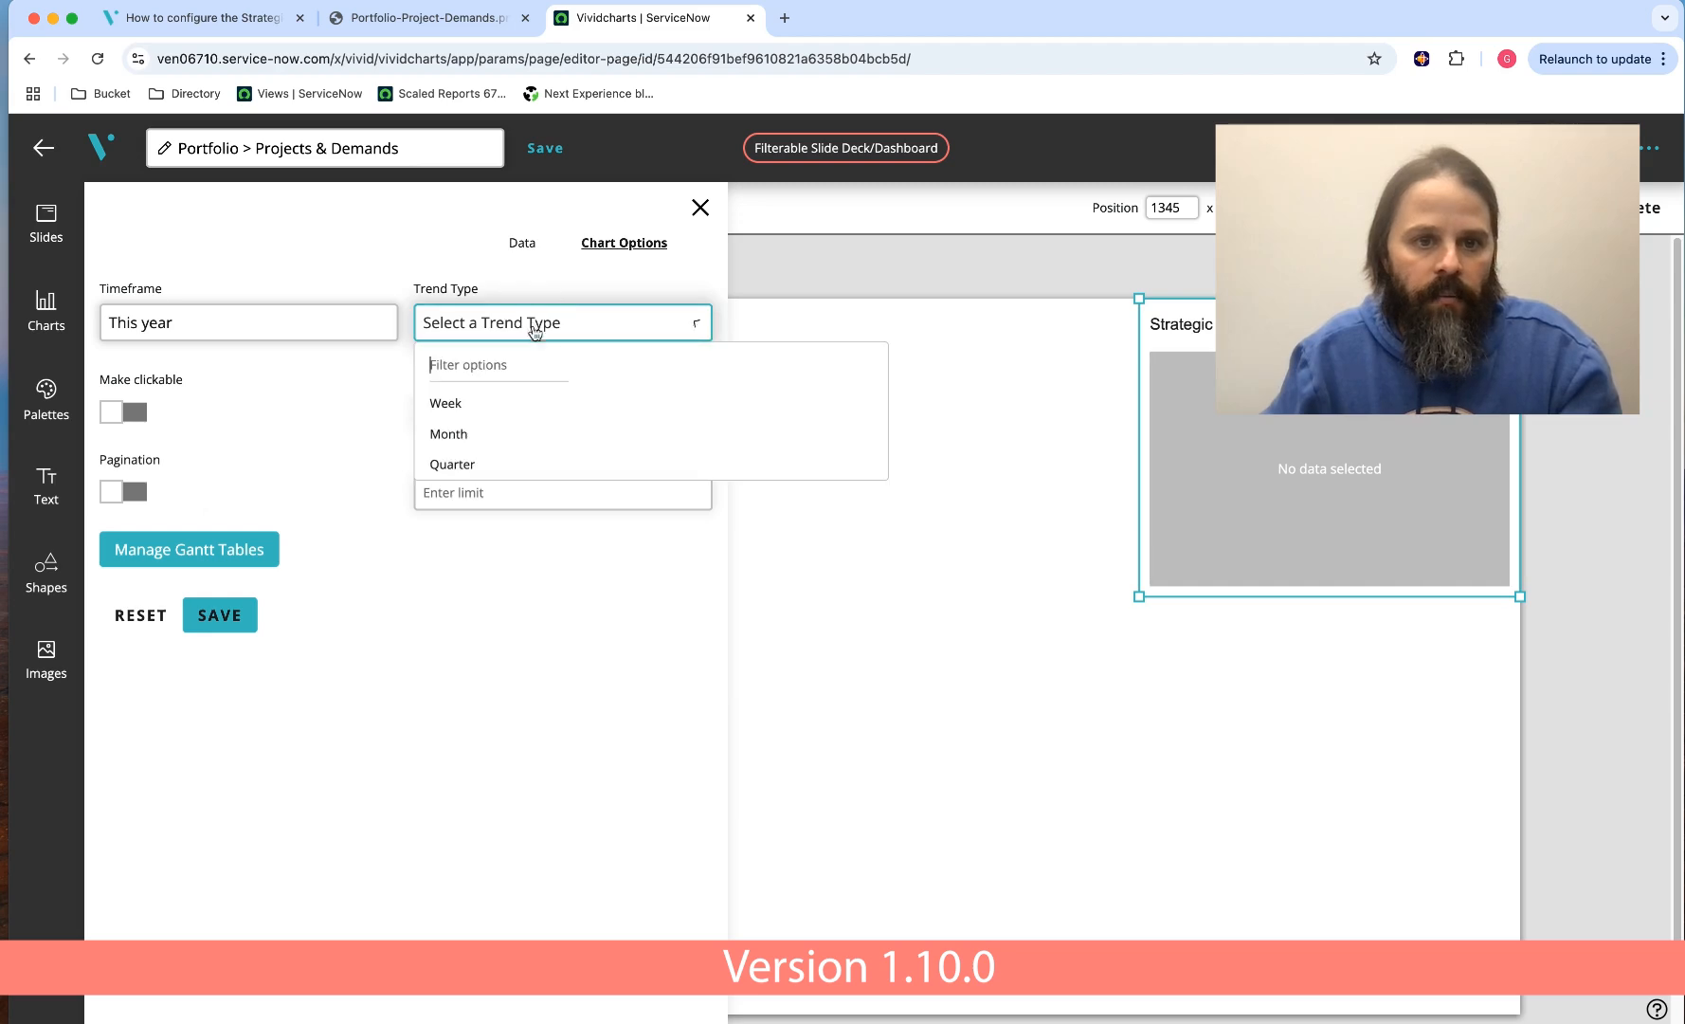
{"action": "left_click", "coordinate": [463, 431]}
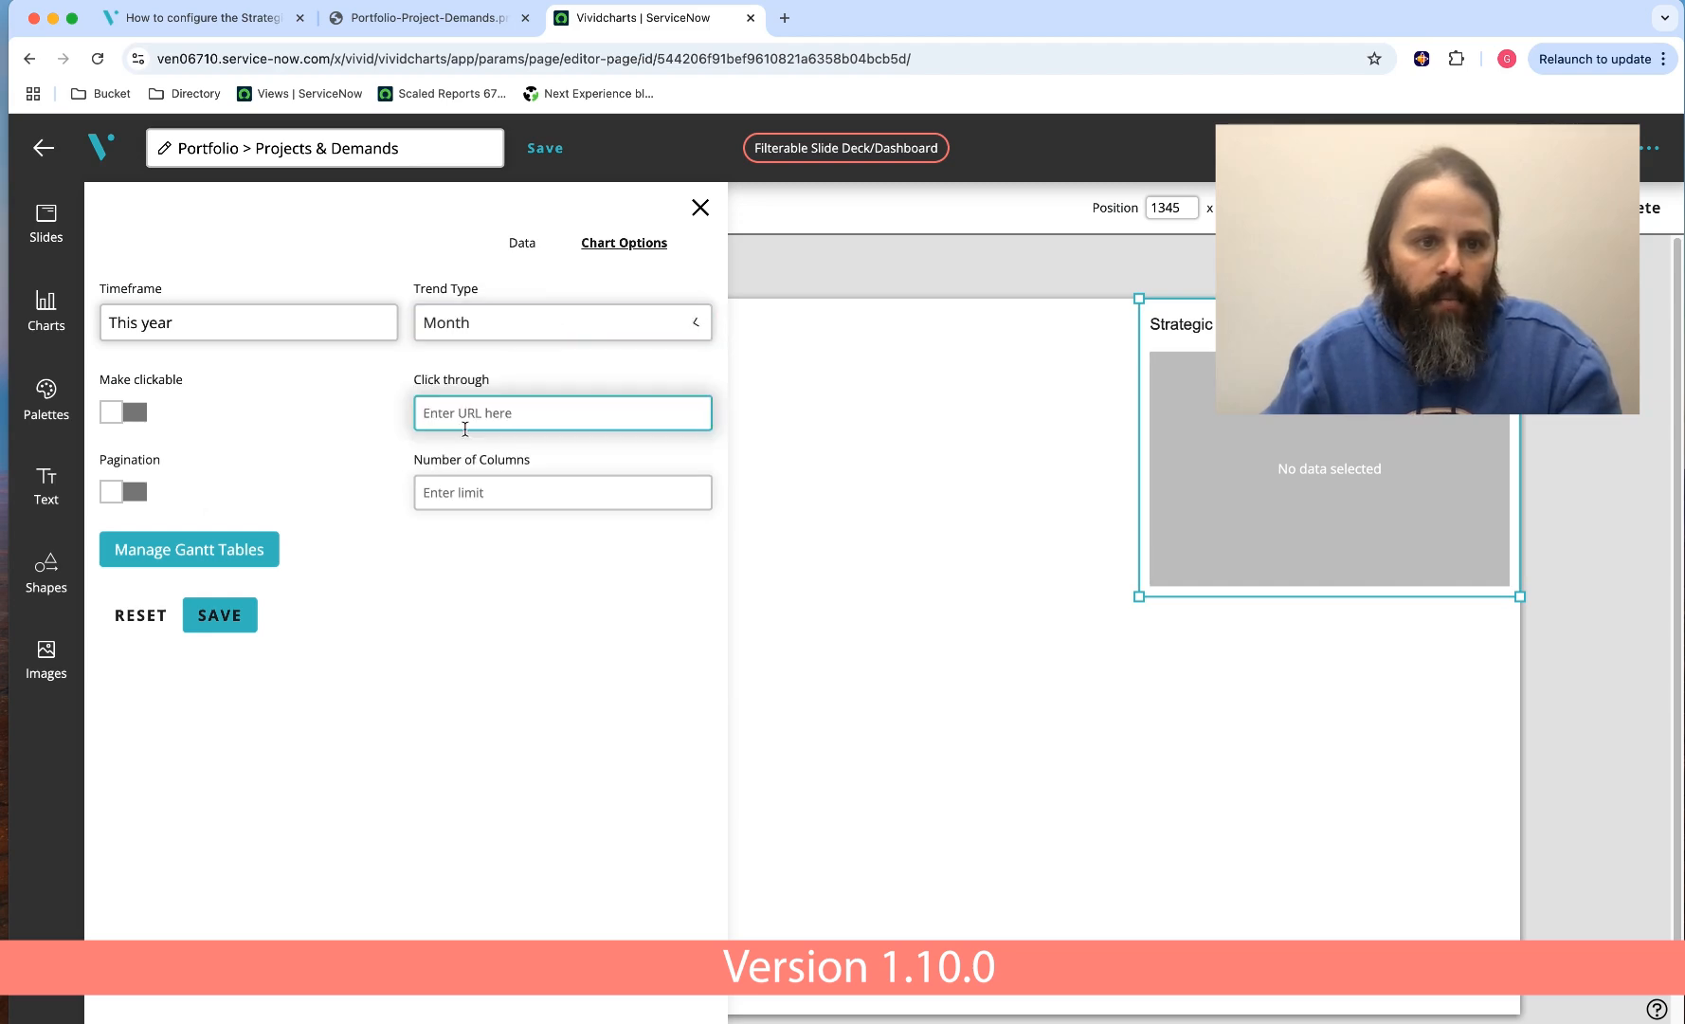
{"action": "left_click", "coordinate": [136, 494]}
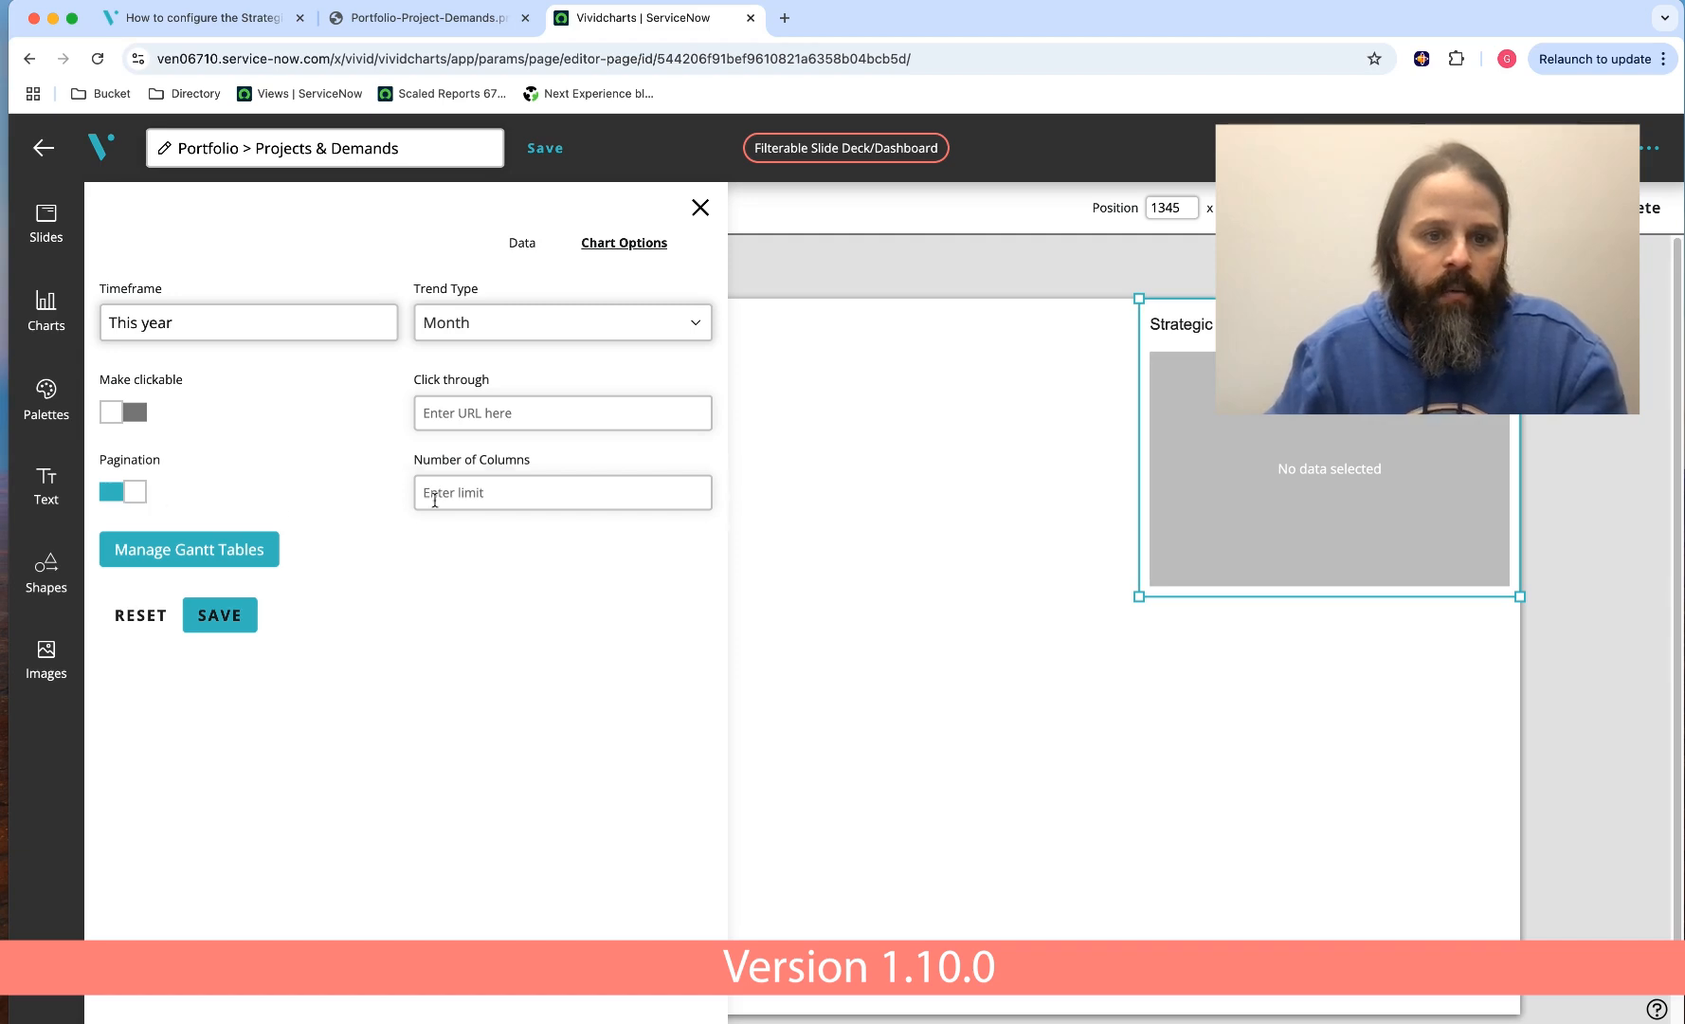
- Compare with the example chart image and set the Strategic Gantt chart's number of columns to 2
{"action": "left_click", "coordinate": [414, 19]}
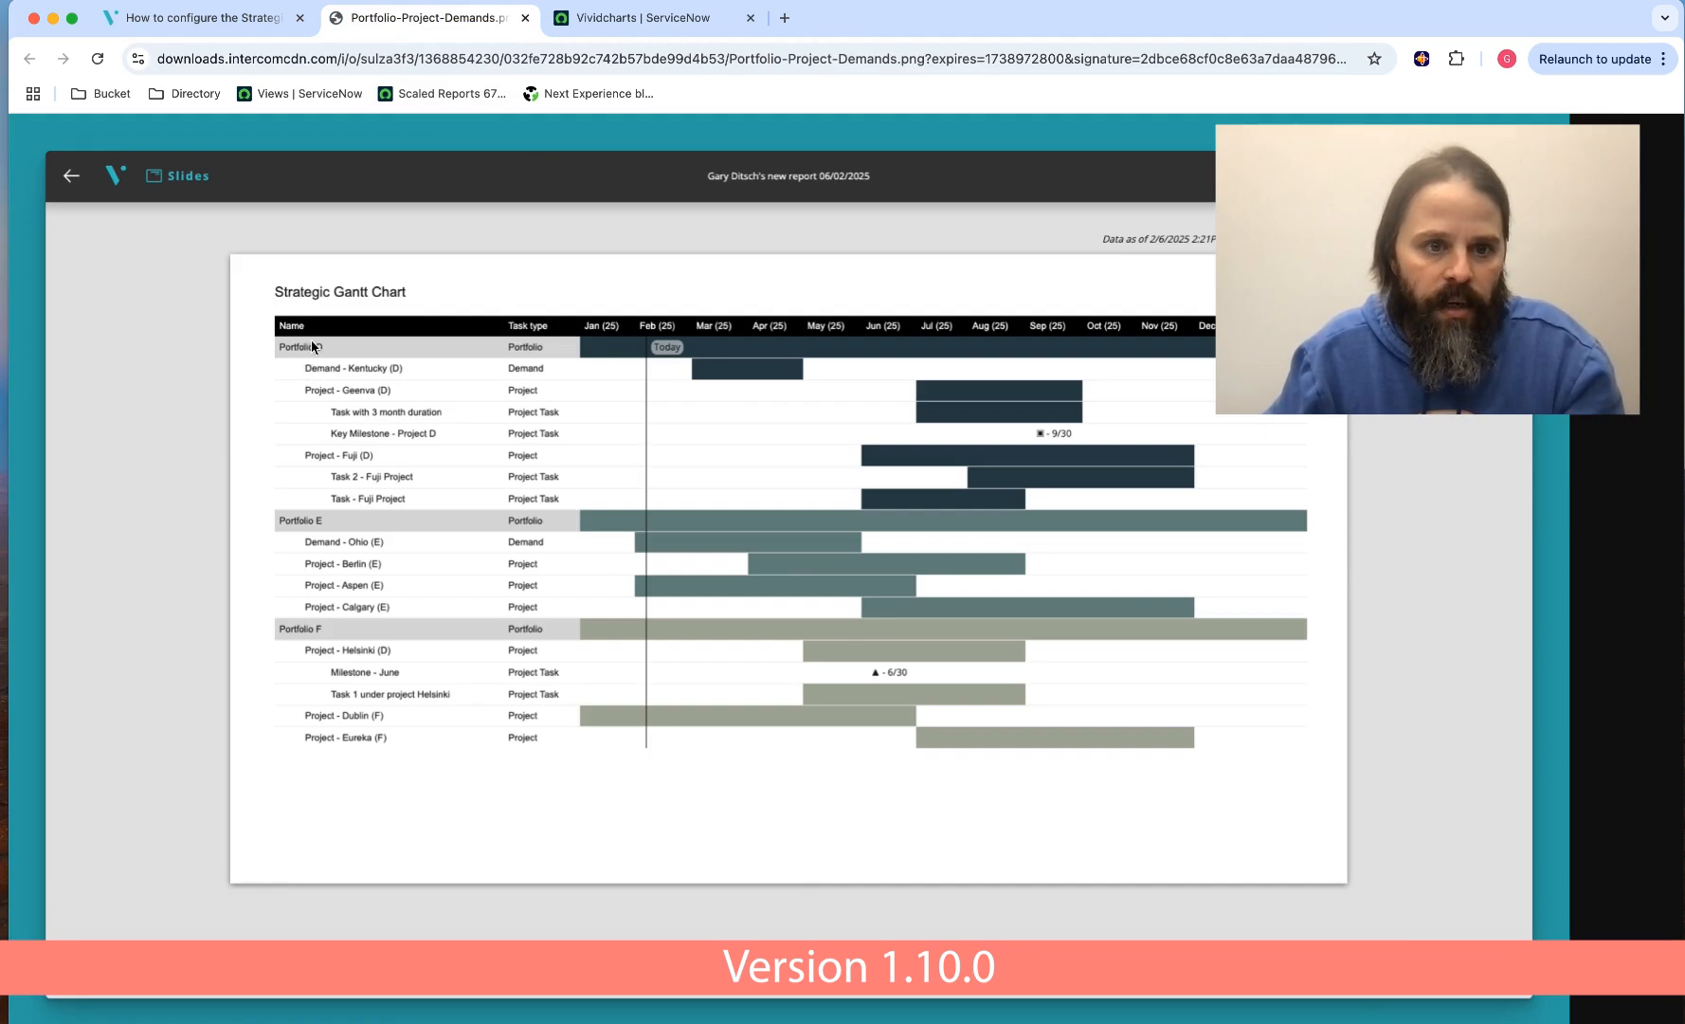
{"action": "left_click", "coordinate": [686, 28]}
{"action": "left_click", "coordinate": [520, 488]}
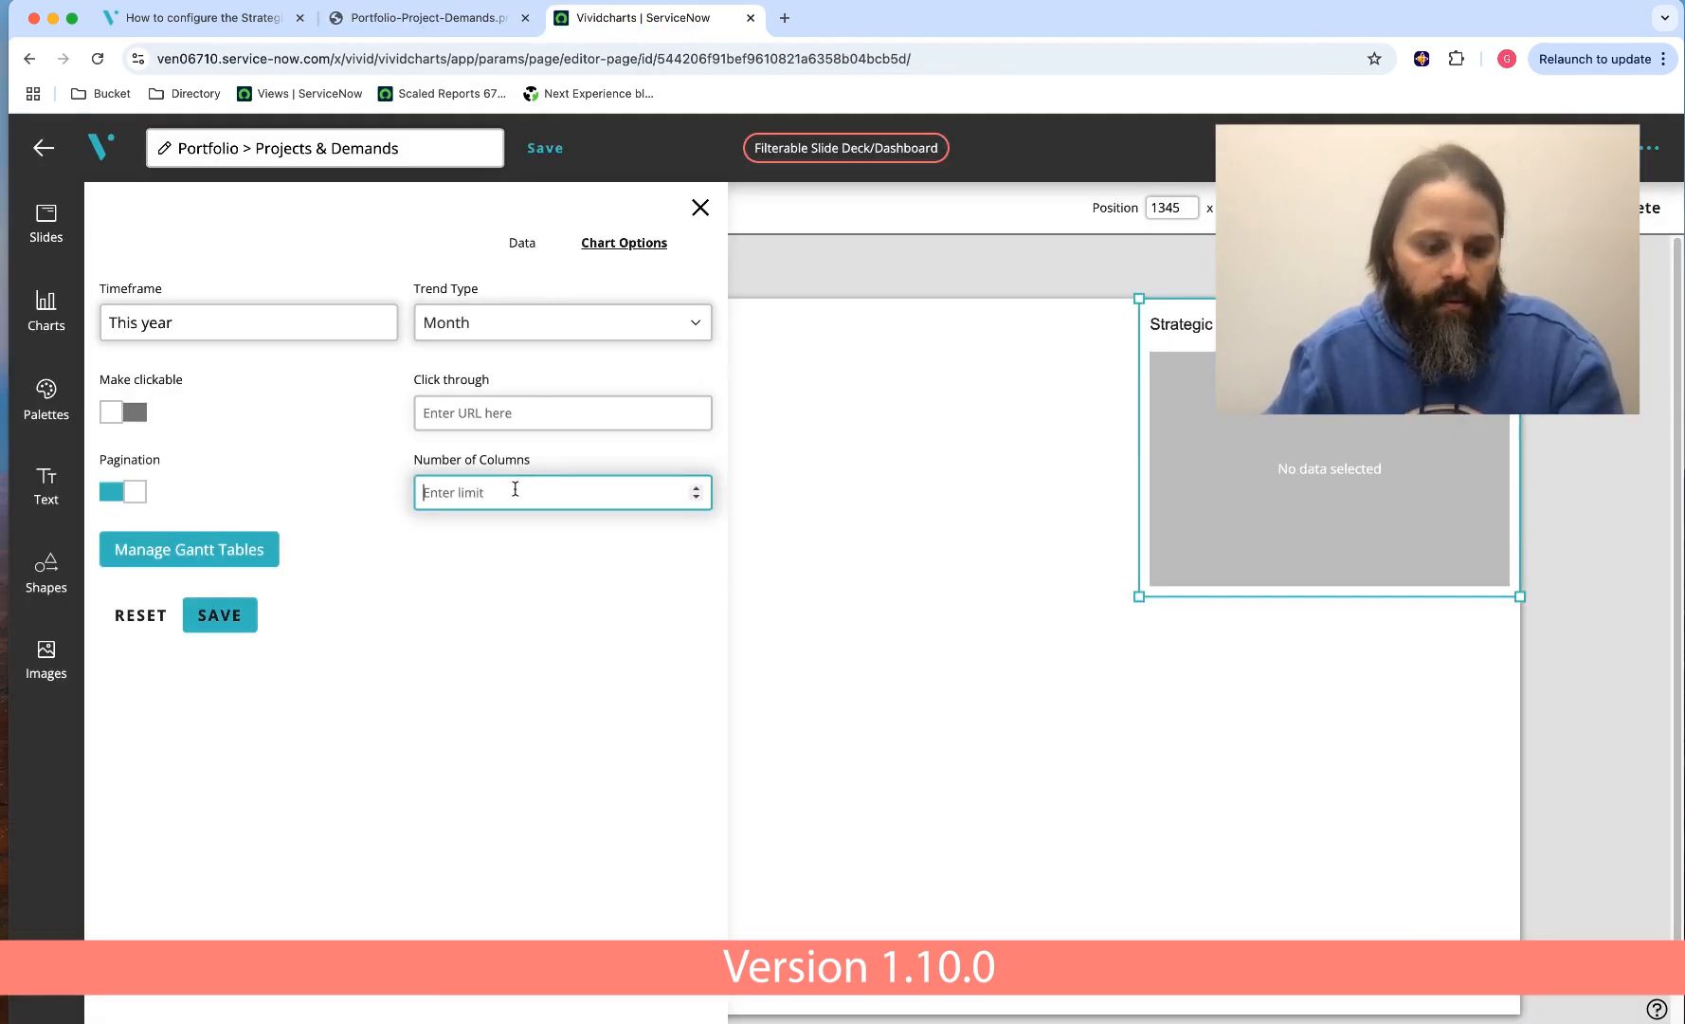
{"action": "type", "text": "2"}
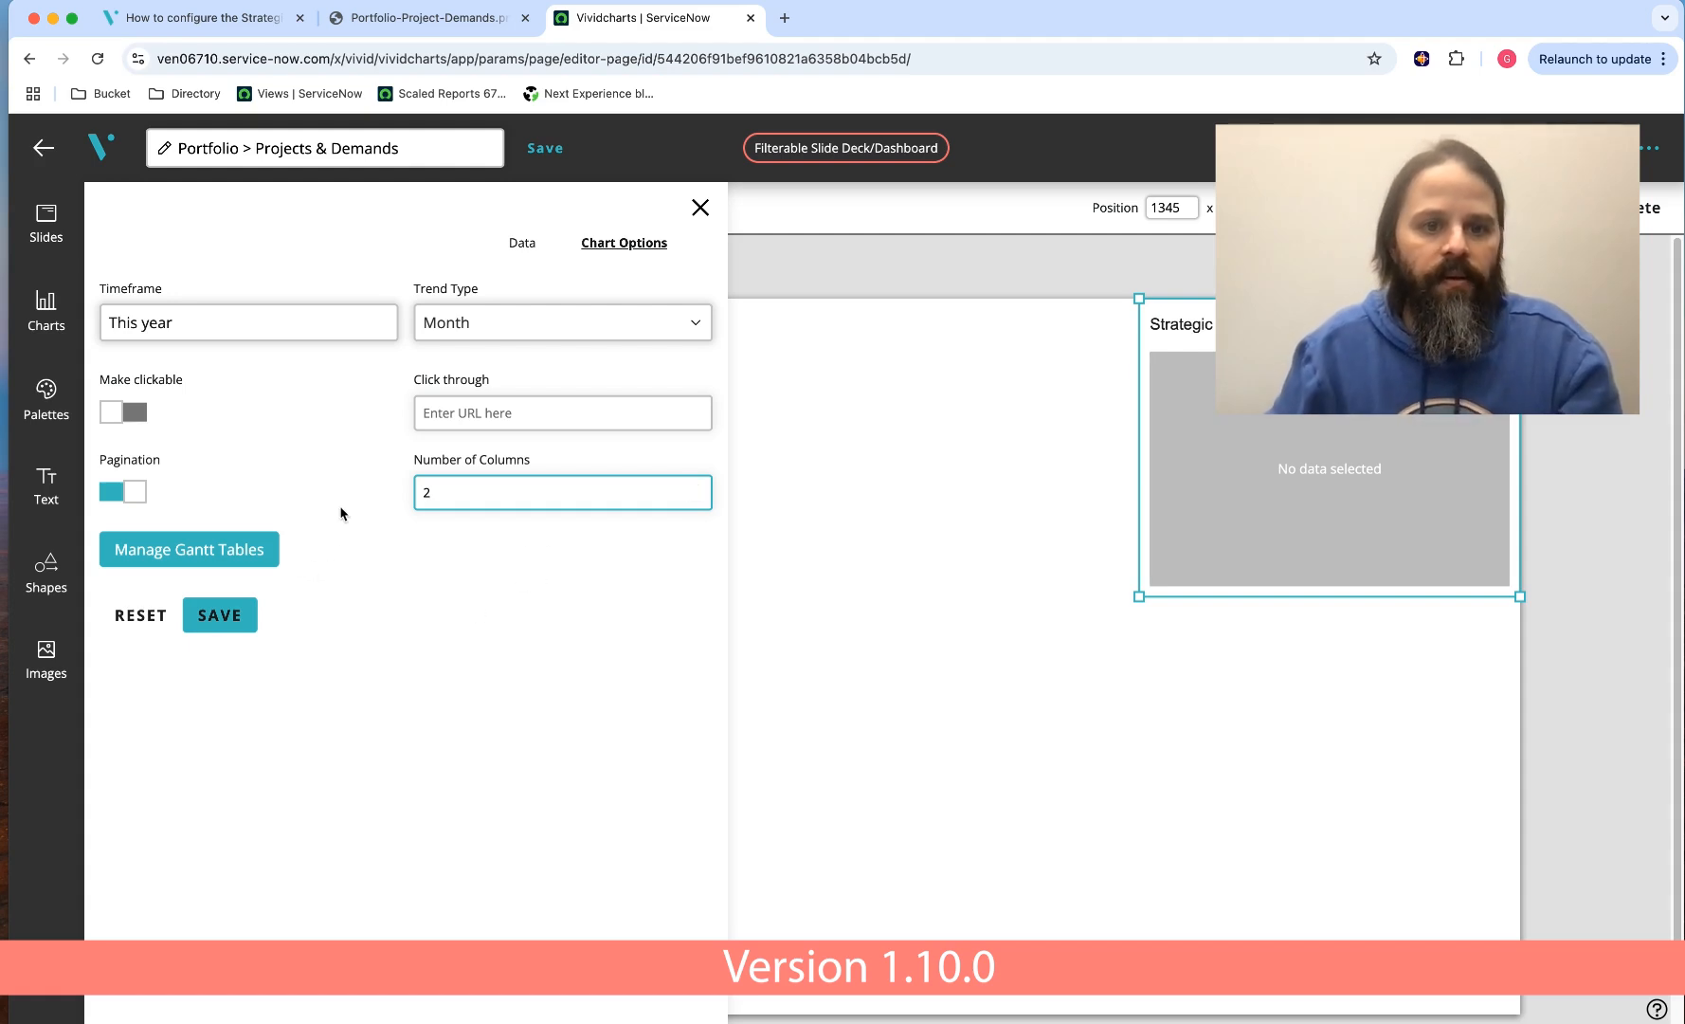
- In the Gantt table settings for pm_portfolio, set column 1 to Name - name and column 2 to Task type - sys_class_name
{"action": "left_click", "coordinate": [217, 547]}
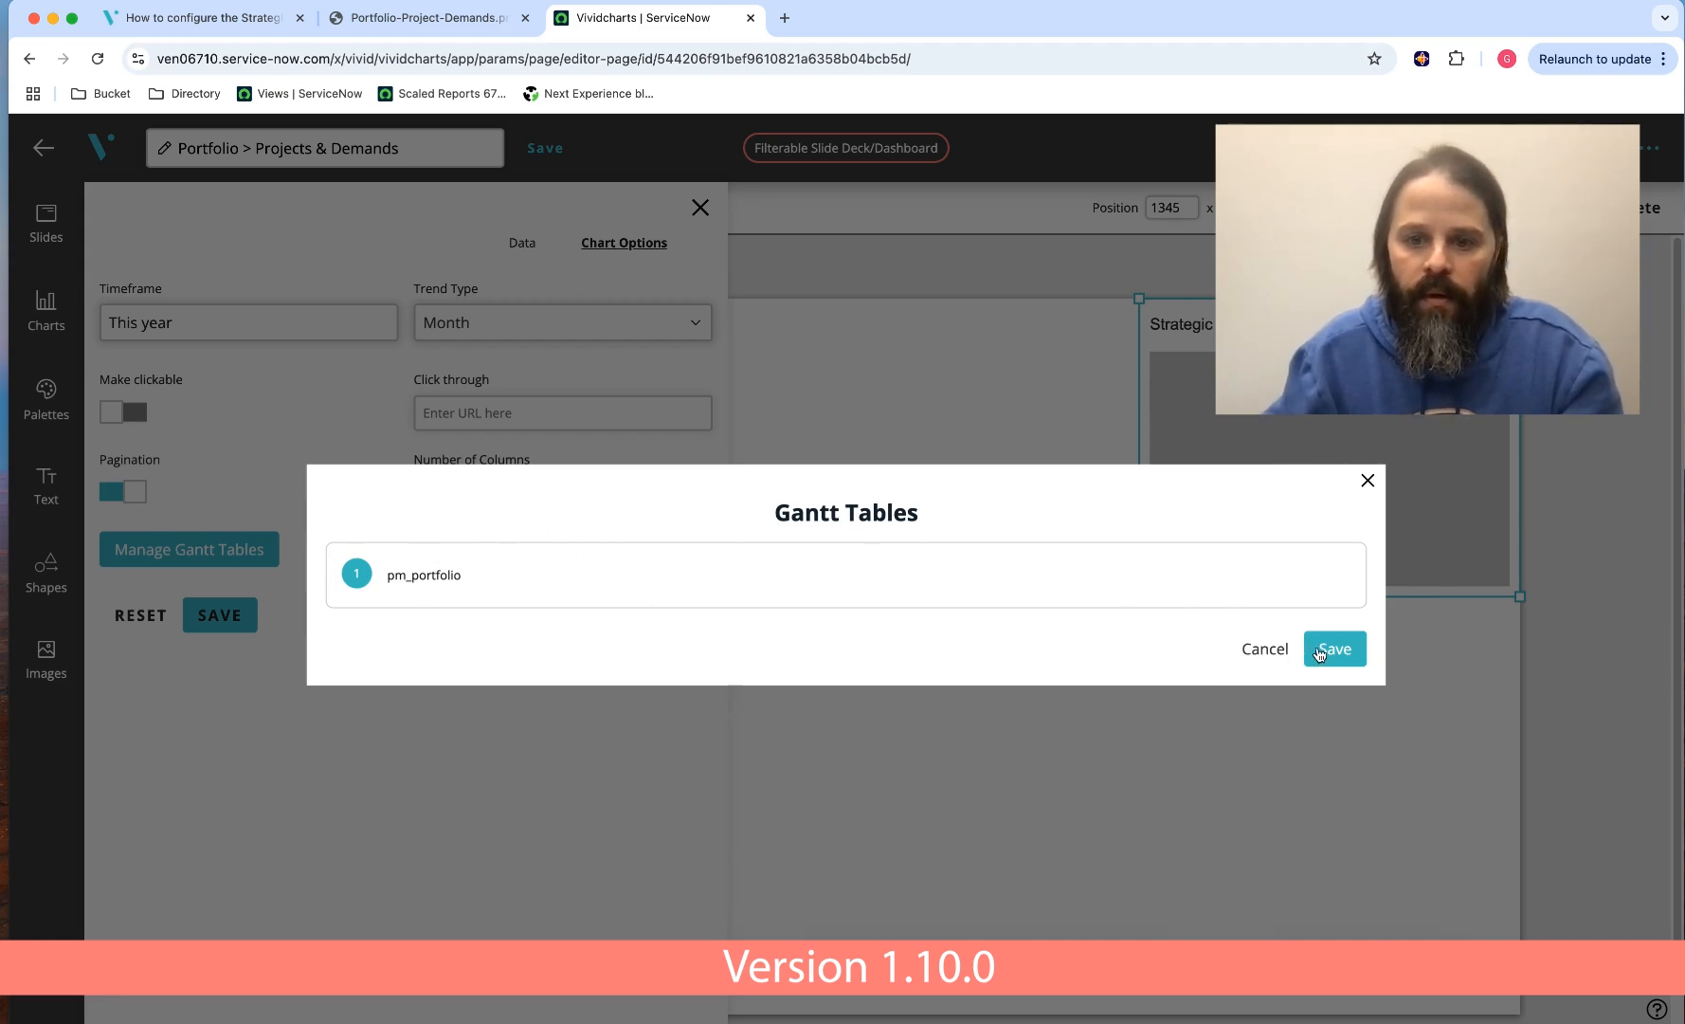
{"action": "left_click", "coordinate": [726, 576]}
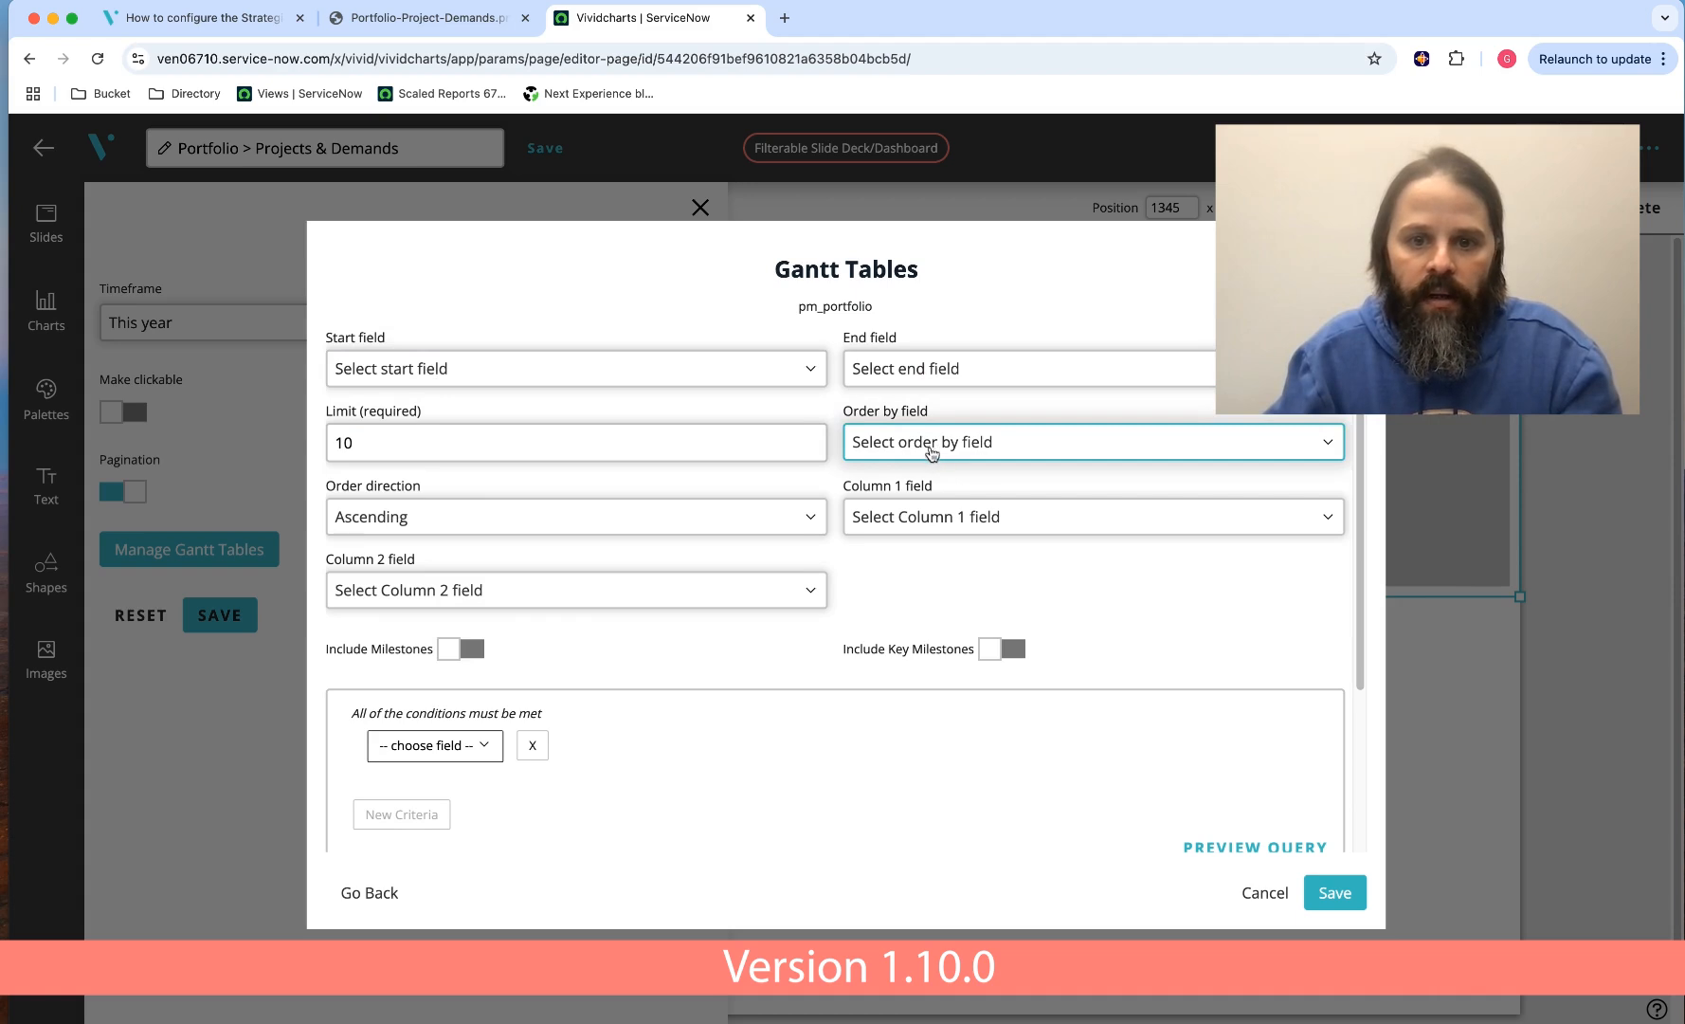
{"action": "scroll", "coordinate": [703, 523], "scroll_direction": "down", "scroll_amount": 1}
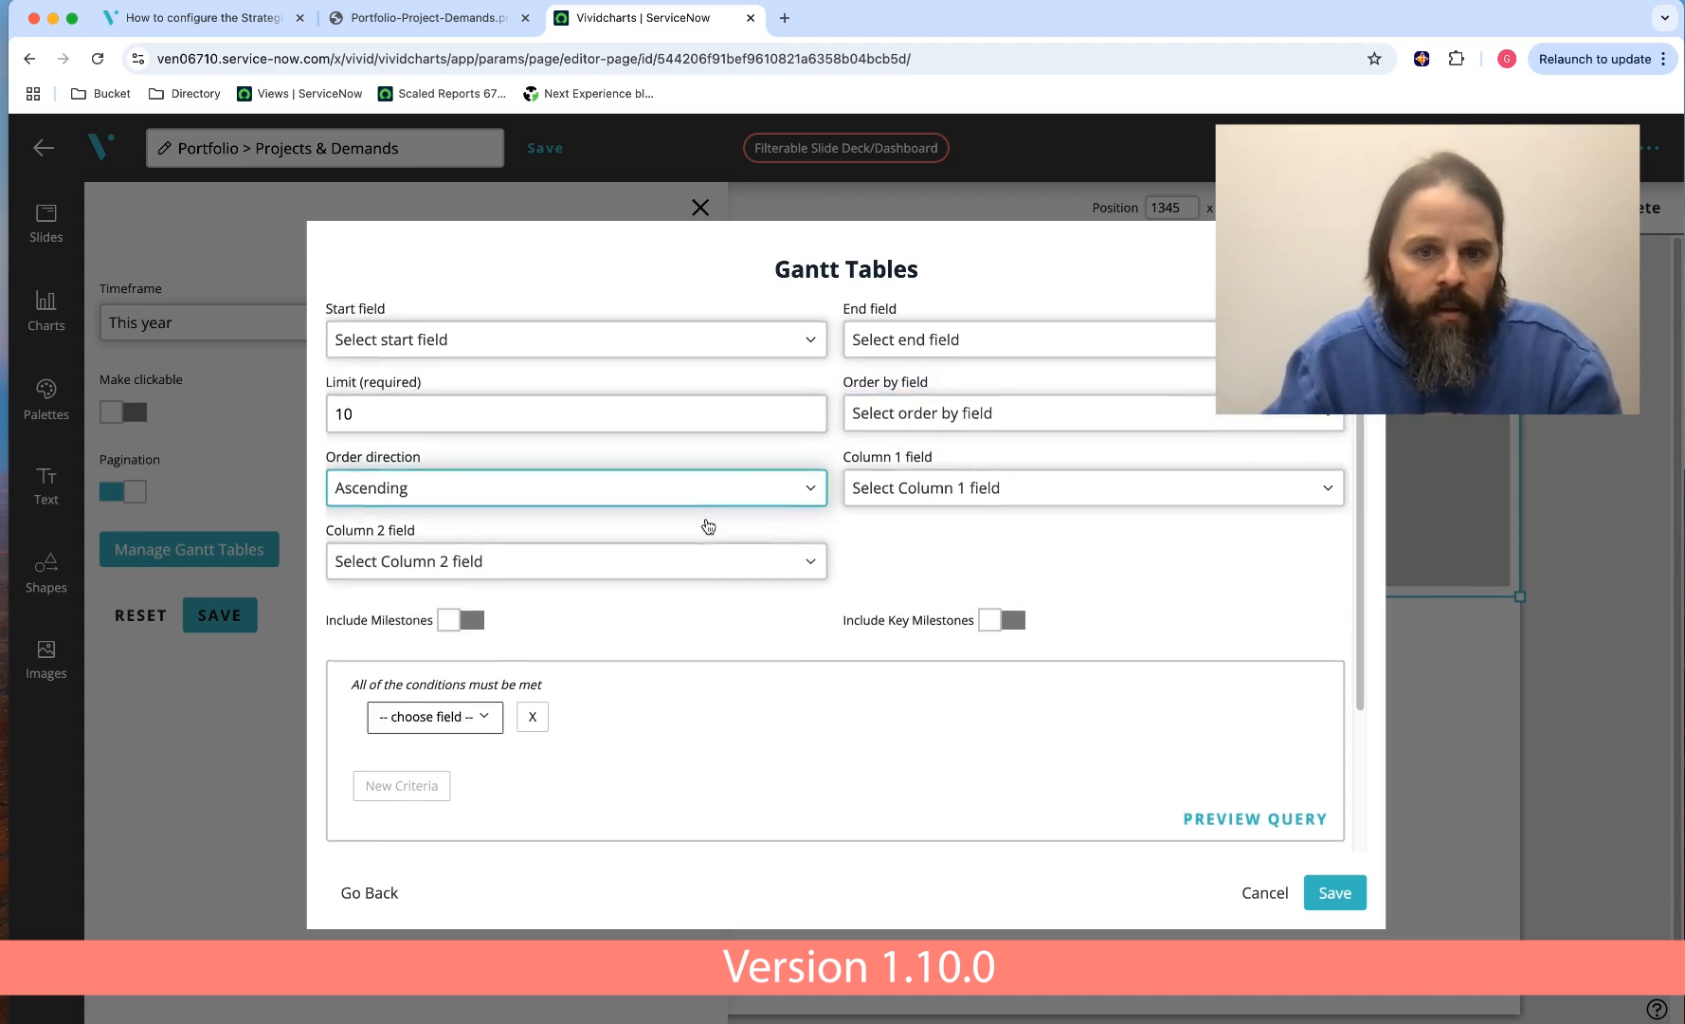
{"action": "left_click", "coordinate": [936, 495]}
{"action": "type", "text": "name"}
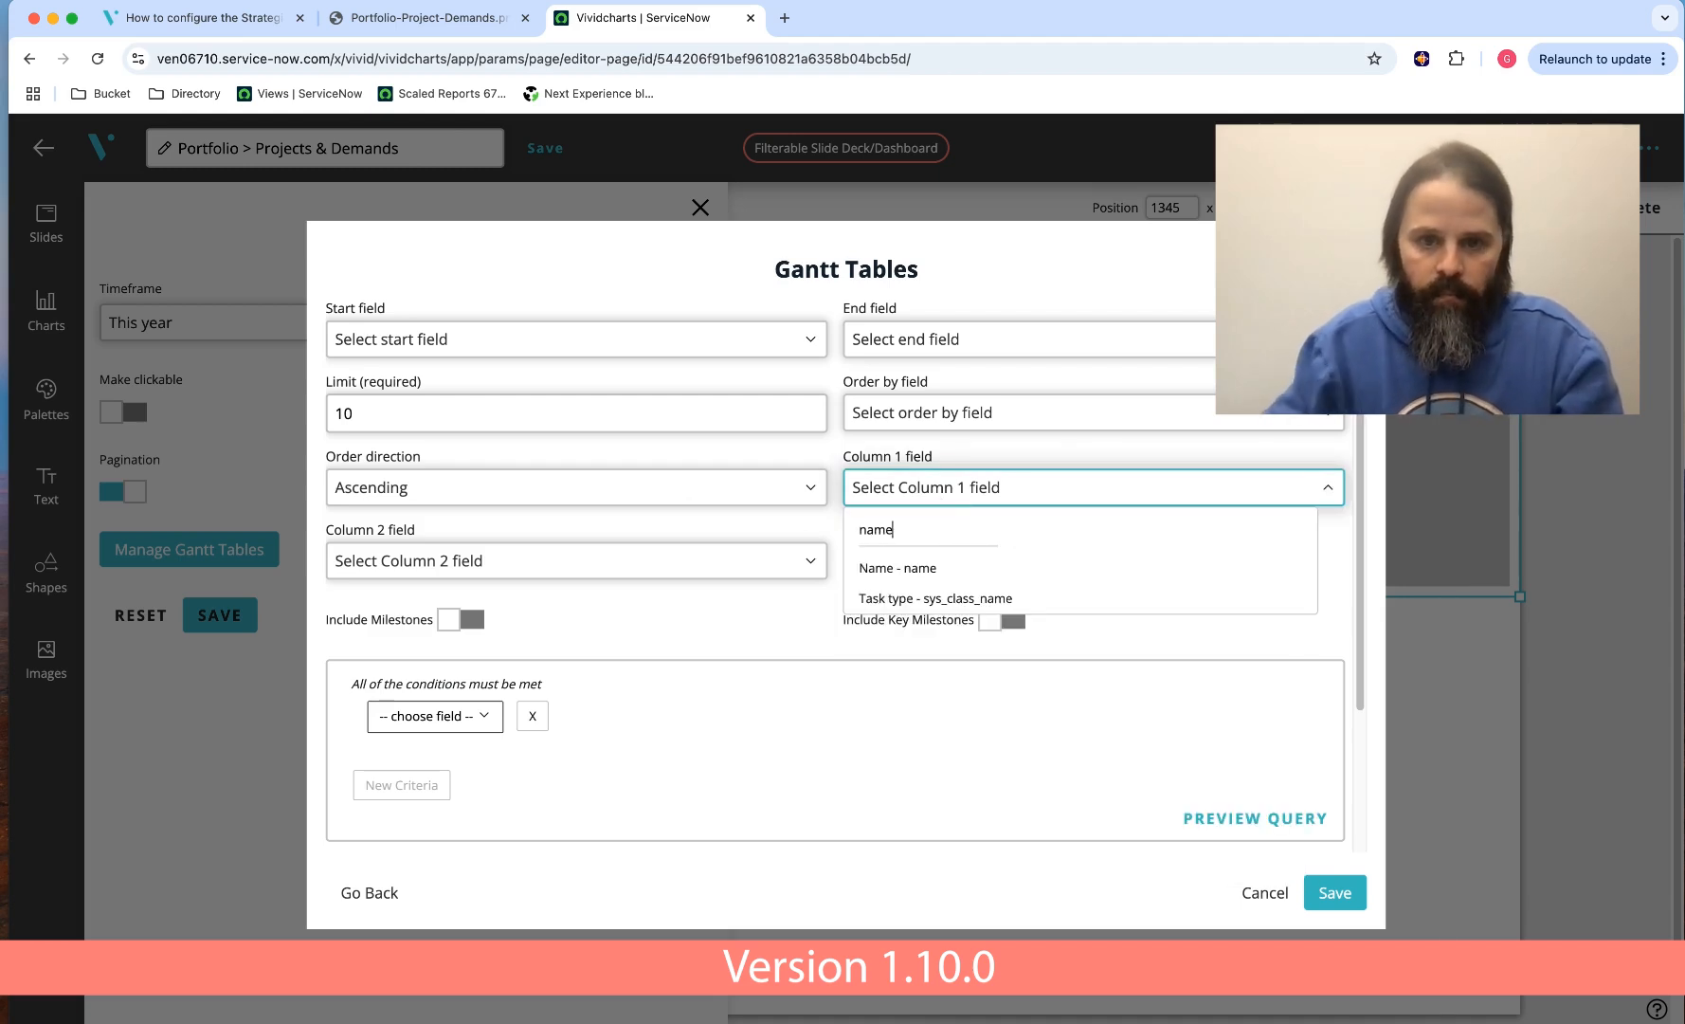
{"action": "left_click", "coordinate": [921, 567]}
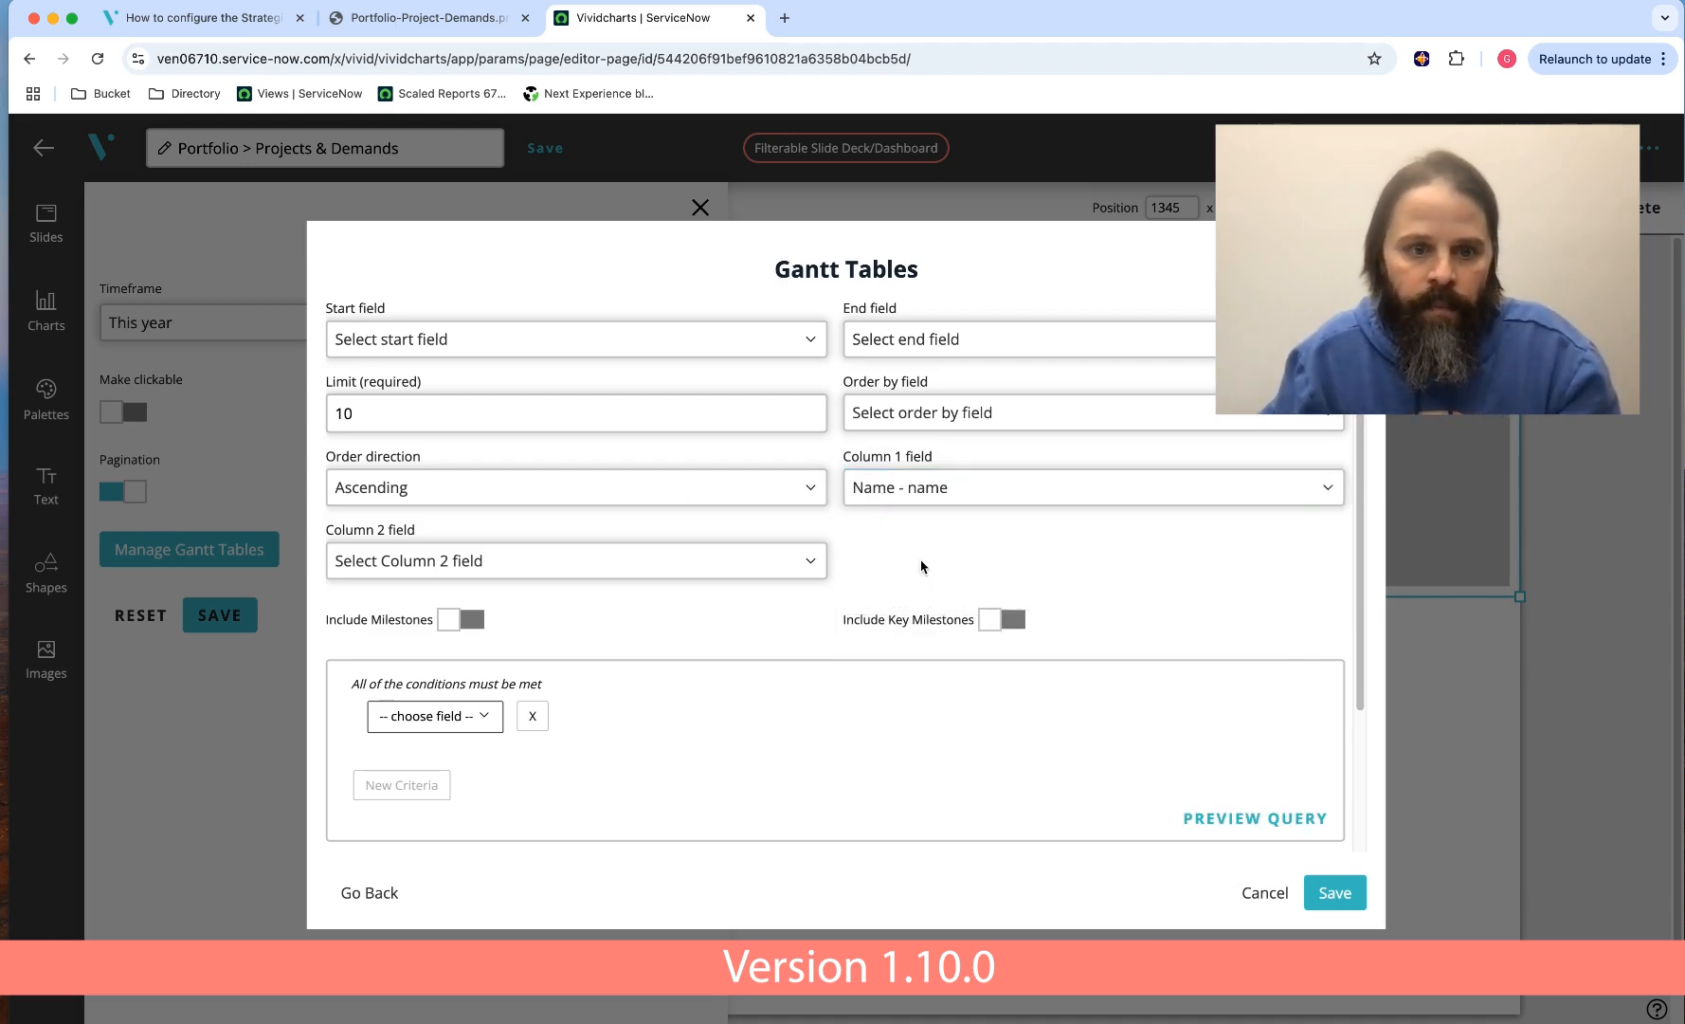
{"action": "left_click", "coordinate": [429, 565]}
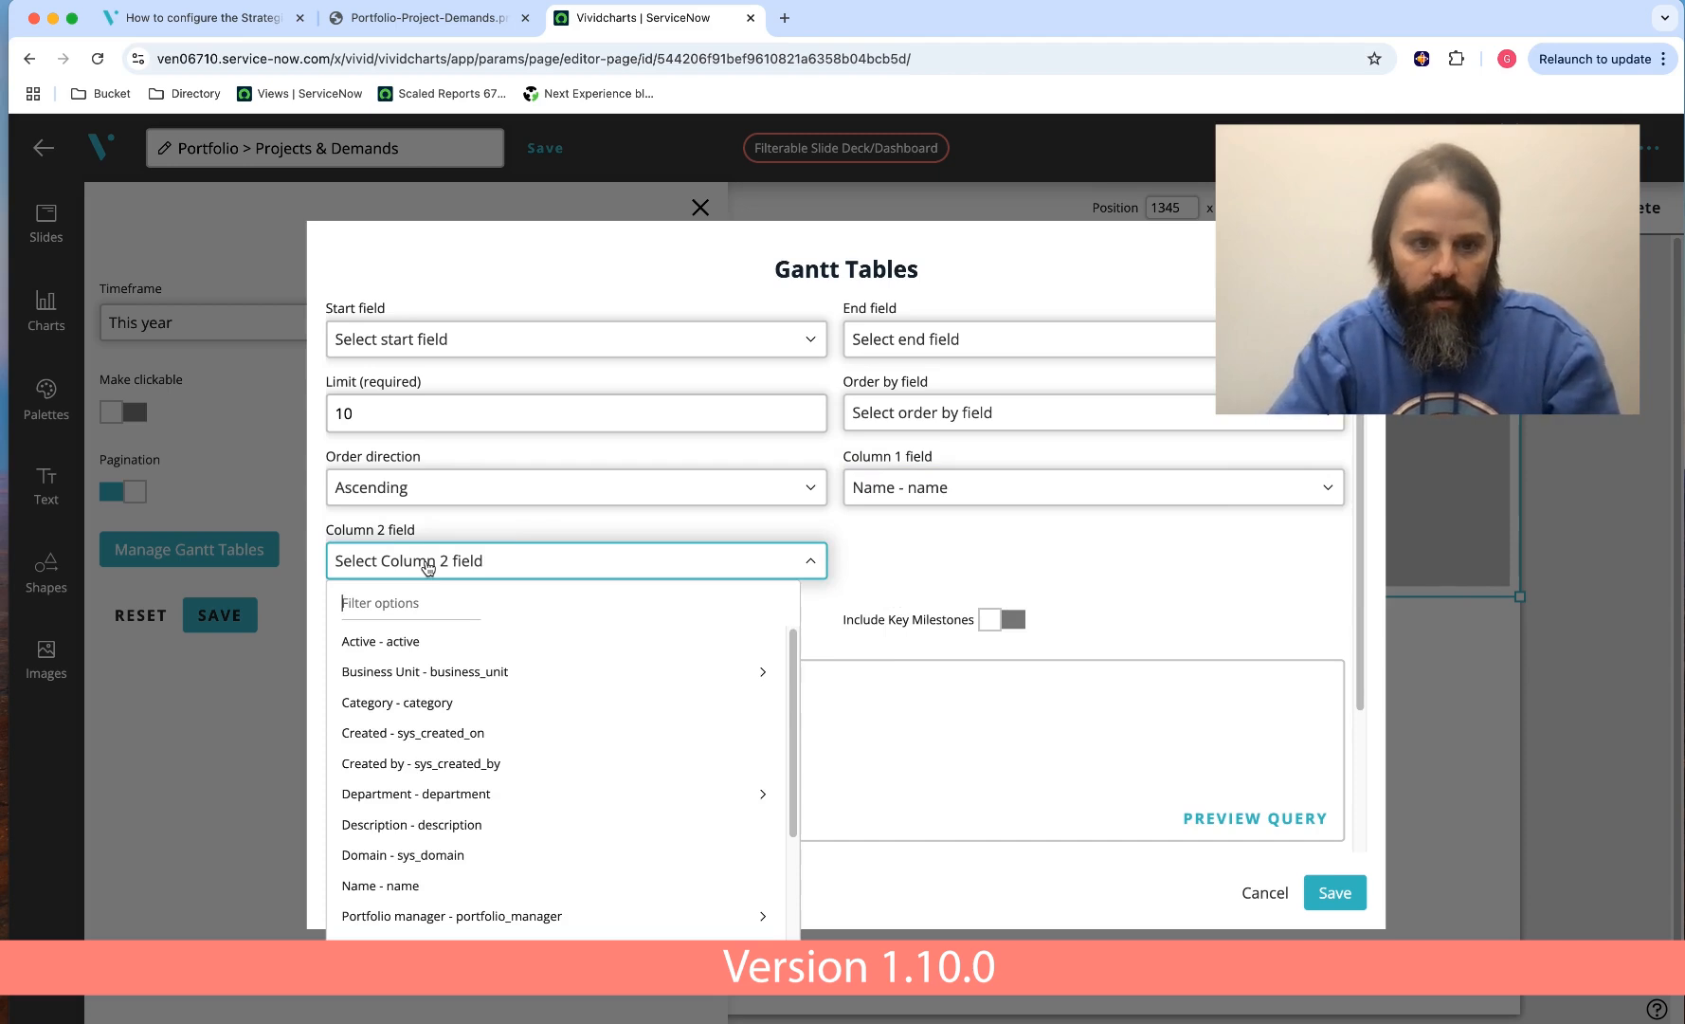
{"action": "type", "text": "name"}
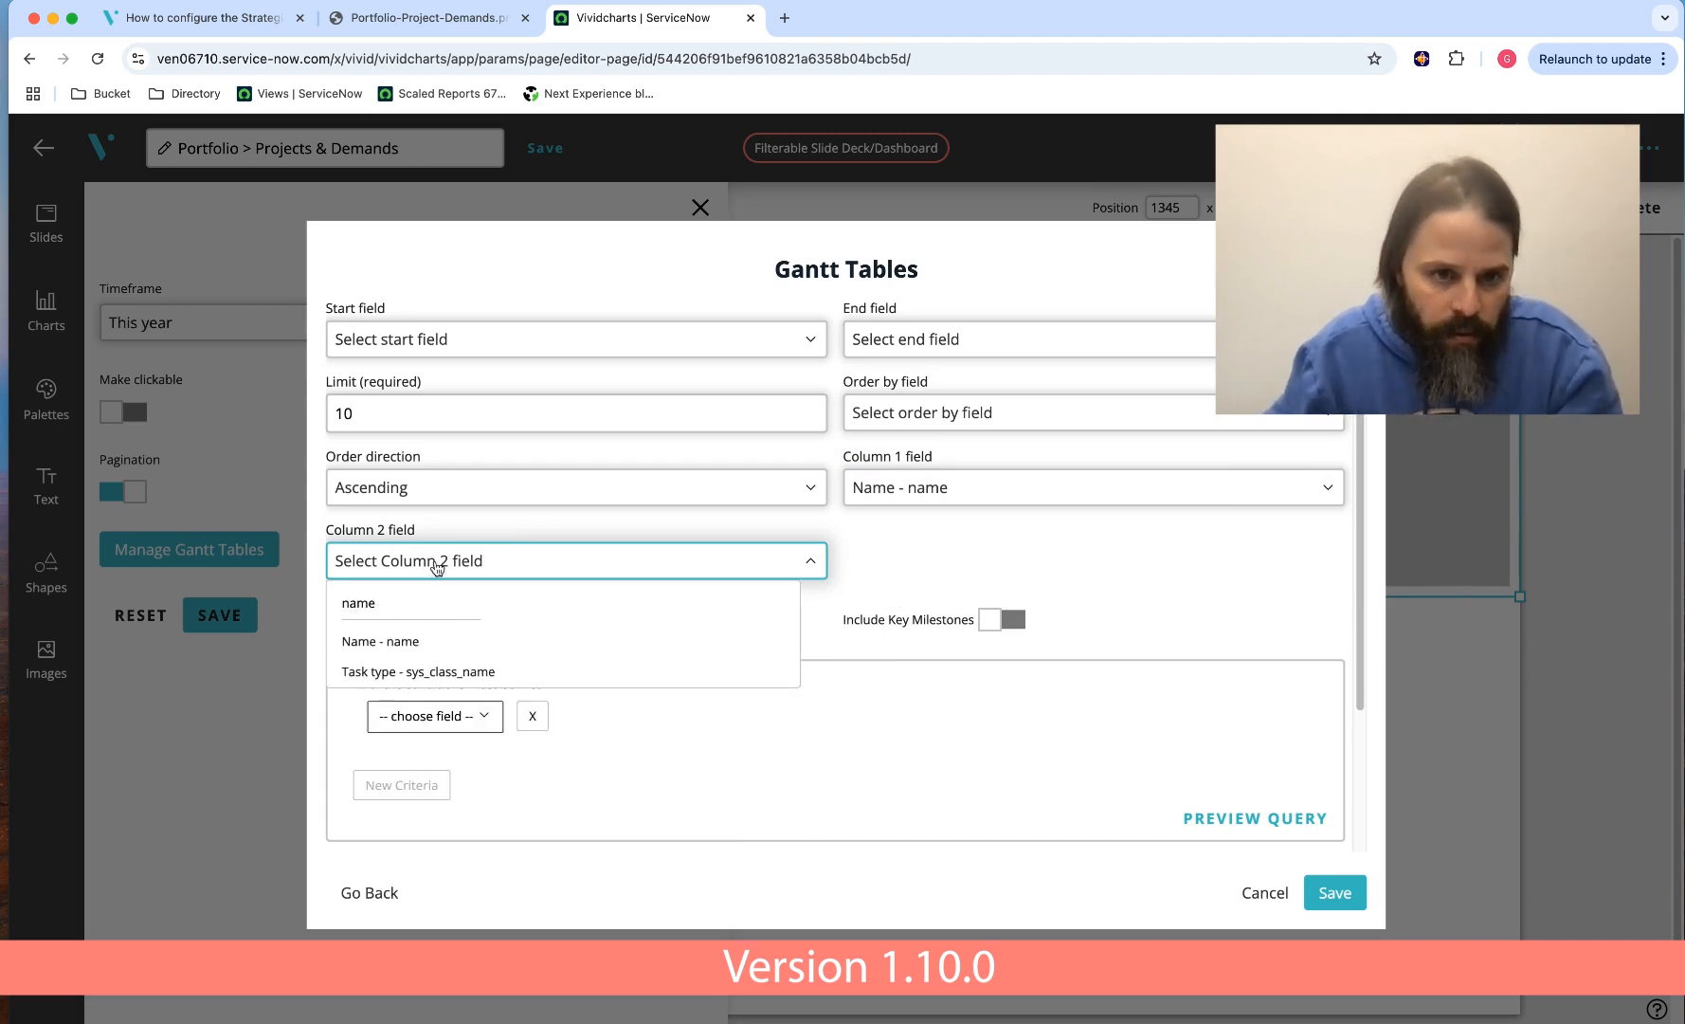
{"action": "left_click", "coordinate": [422, 672]}
- Check the article's data requirements for the portfolios to include and start a pm_portfolio filter condition on the Name - name field
{"action": "scroll", "coordinate": [787, 630], "scroll_direction": "down", "scroll_amount": 1}
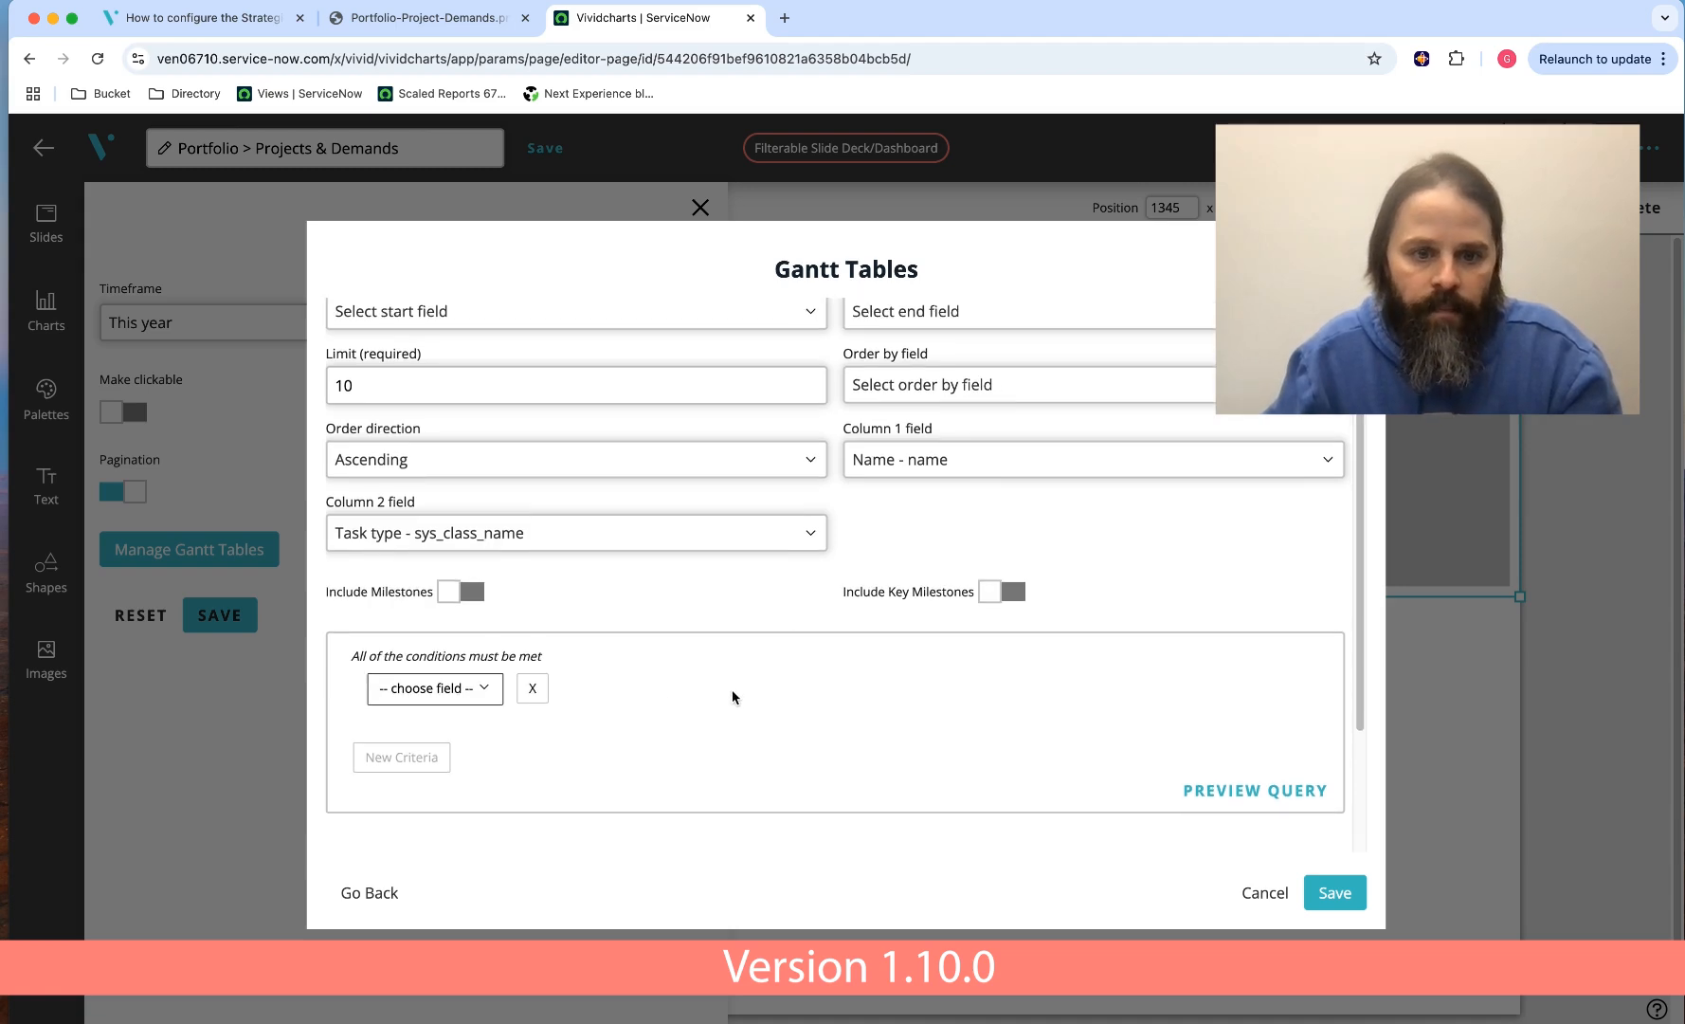
{"action": "left_click", "coordinate": [494, 698]}
{"action": "type", "text": "por"}
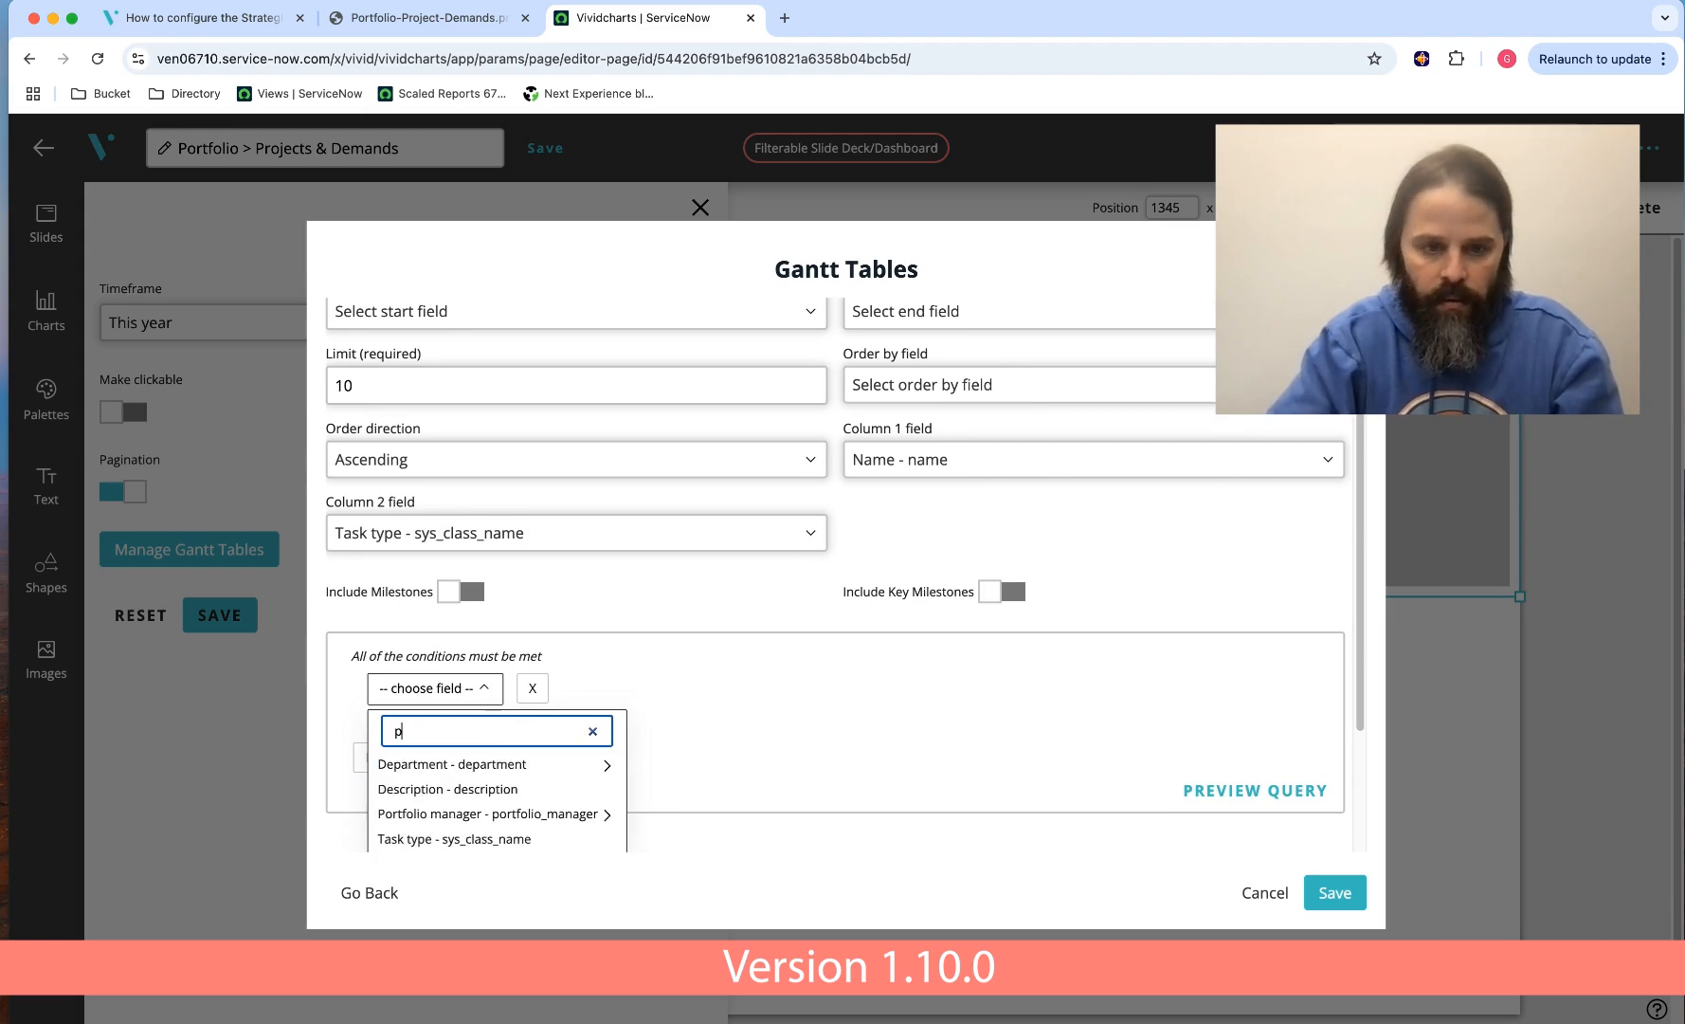
{"action": "left_click", "coordinate": [398, 19]}
{"action": "left_click", "coordinate": [211, 19]}
{"action": "scroll", "coordinate": [751, 485], "scroll_direction": "down", "scroll_amount": 4}
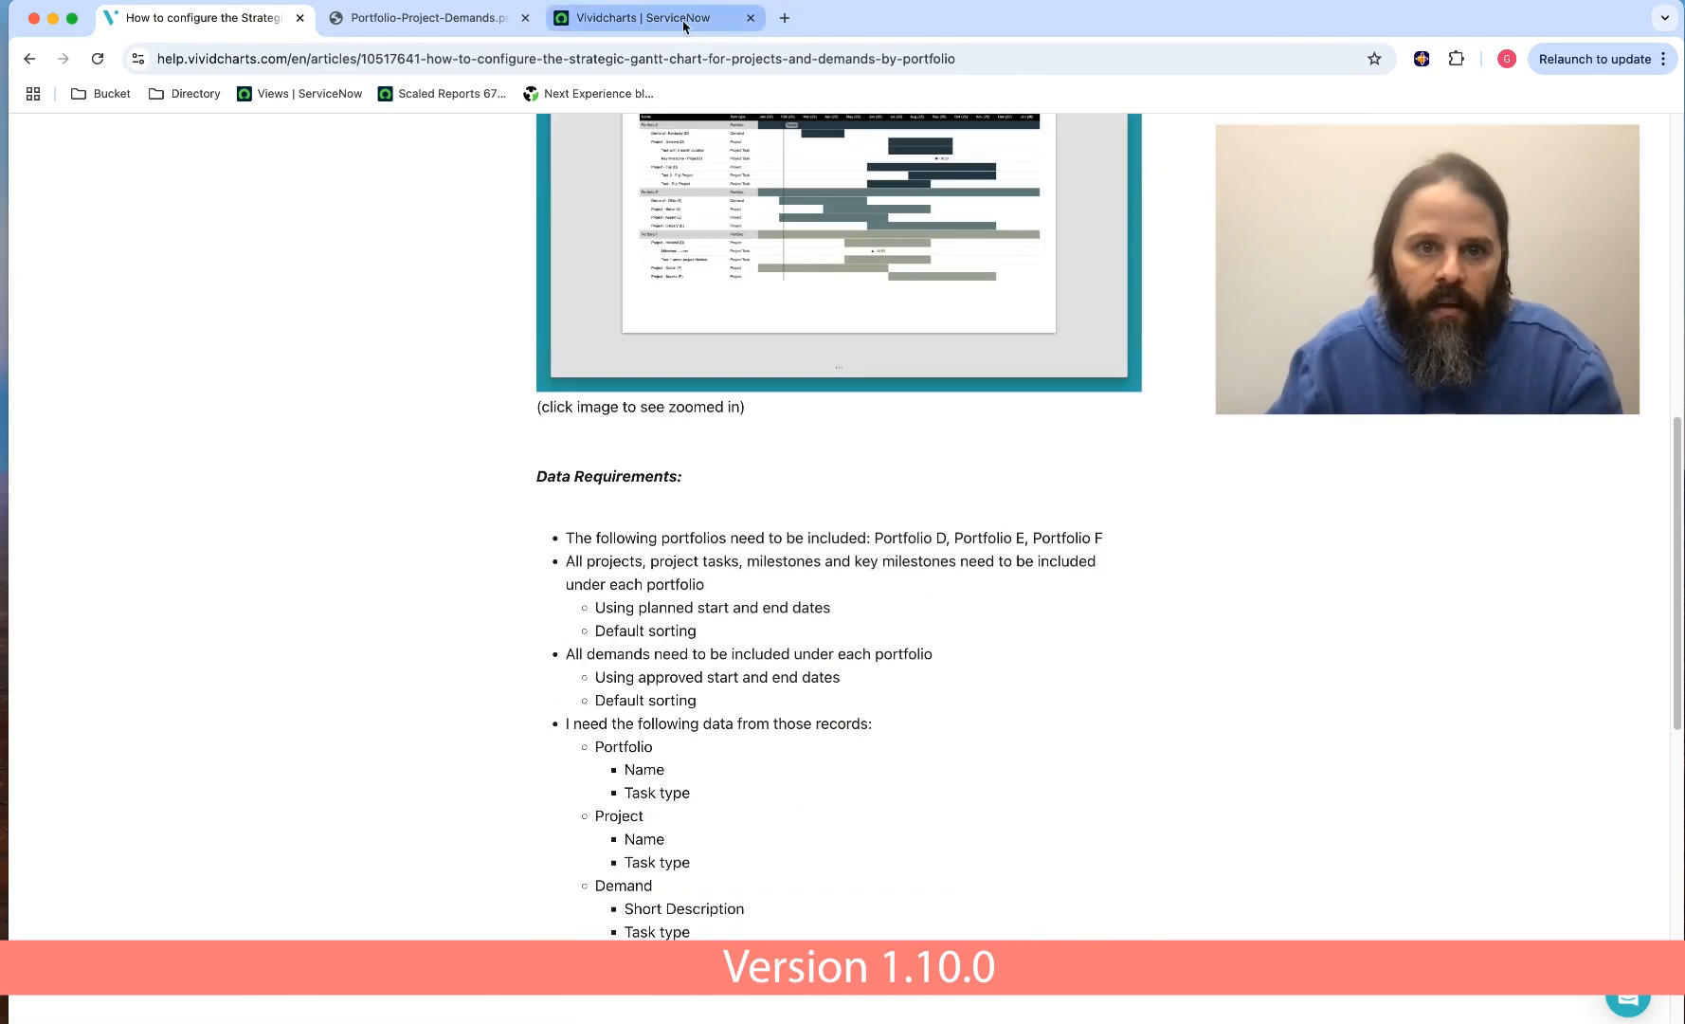
{"action": "left_click", "coordinate": [654, 19]}
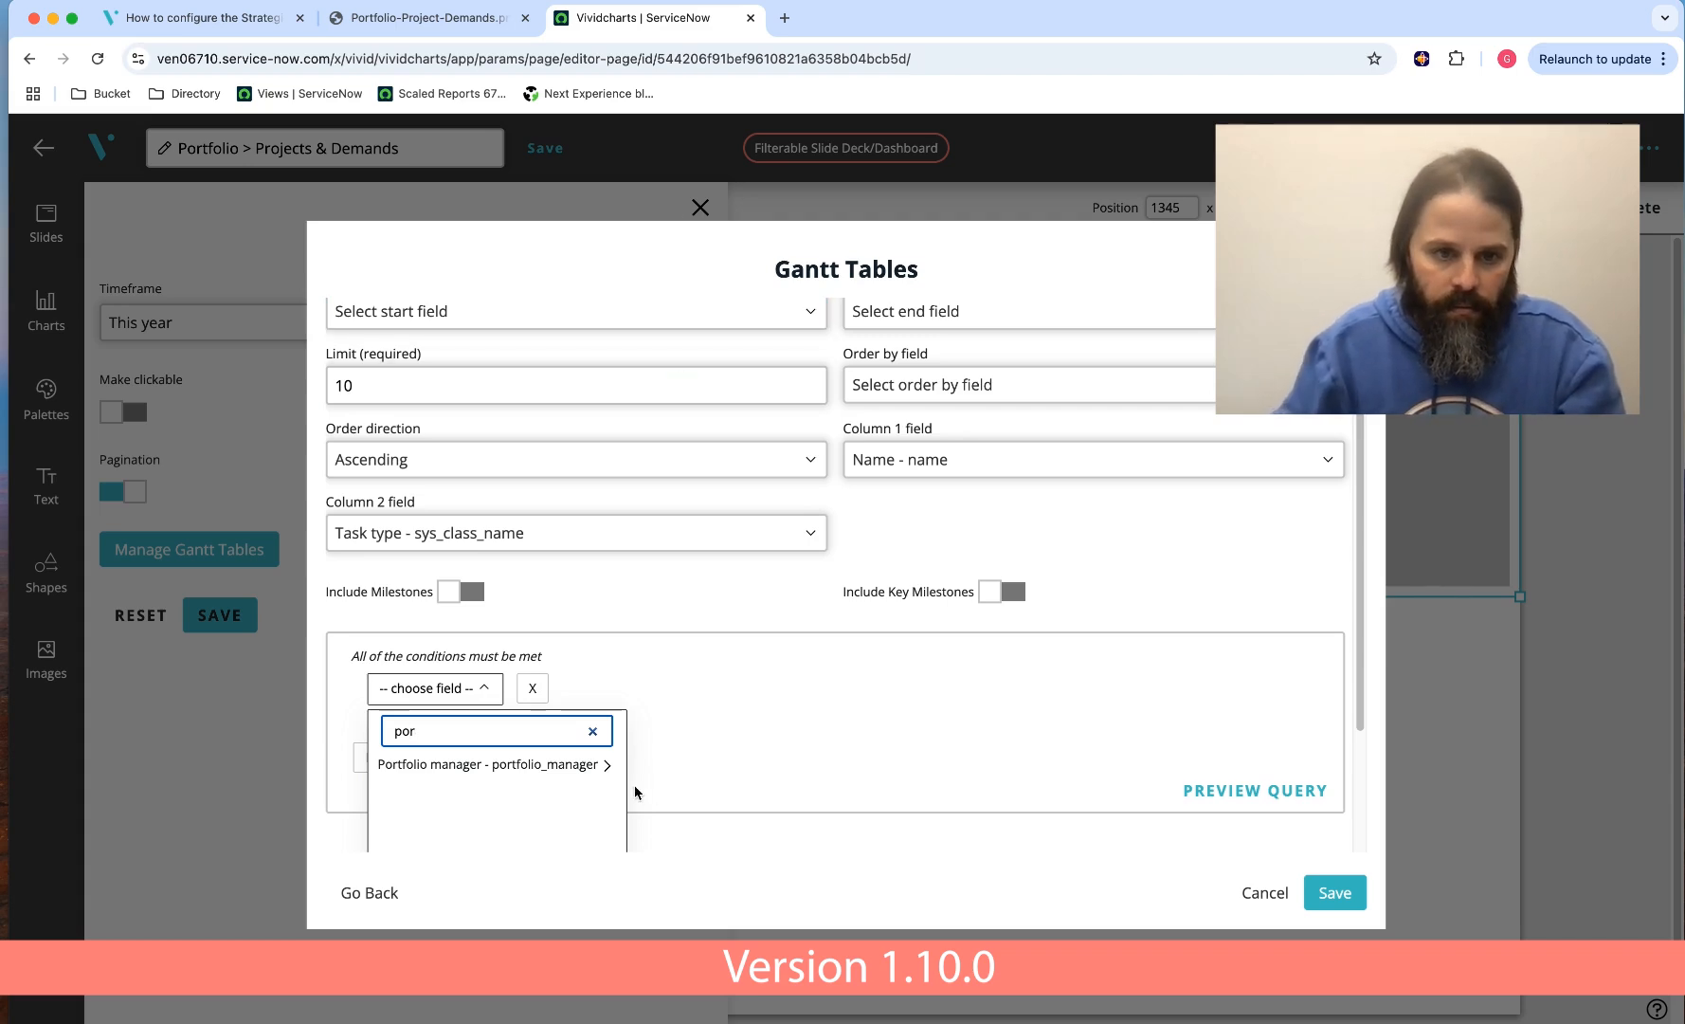
{"action": "key", "text": "BackSpace"}
{"action": "key", "text": "BackSpace"}
{"action": "key", "text": "BackSpace"}
{"action": "type", "text": "nam"}
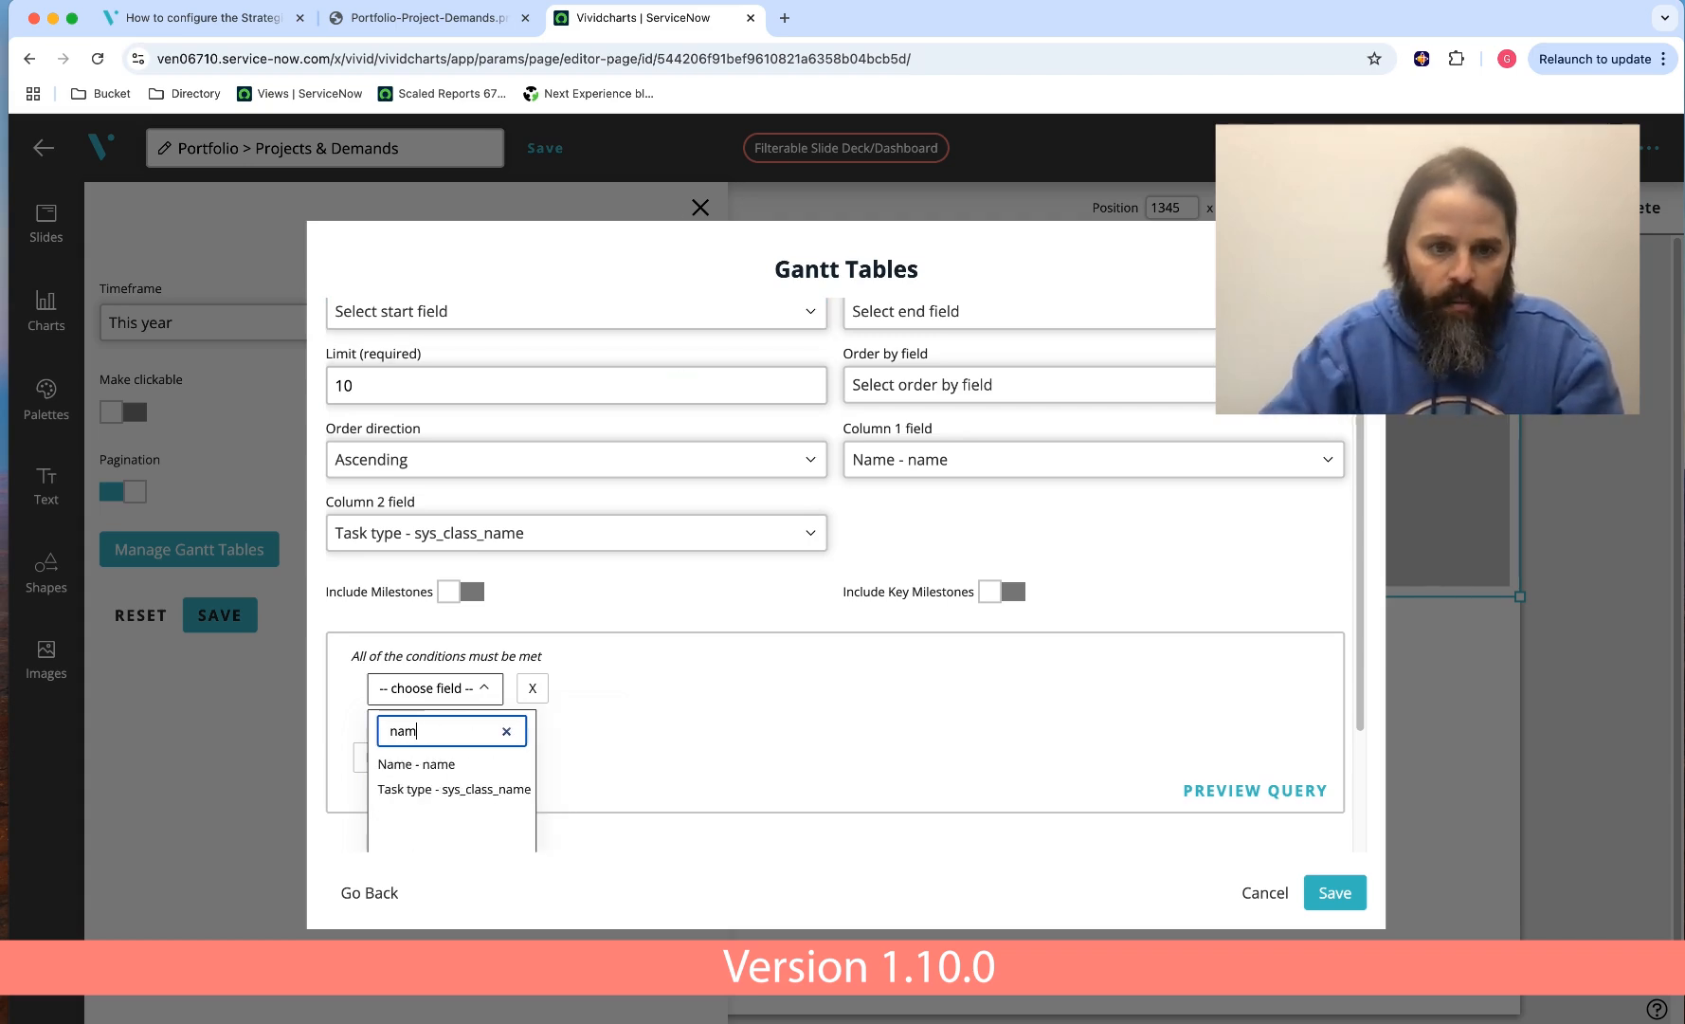
{"action": "left_click", "coordinate": [422, 764]}
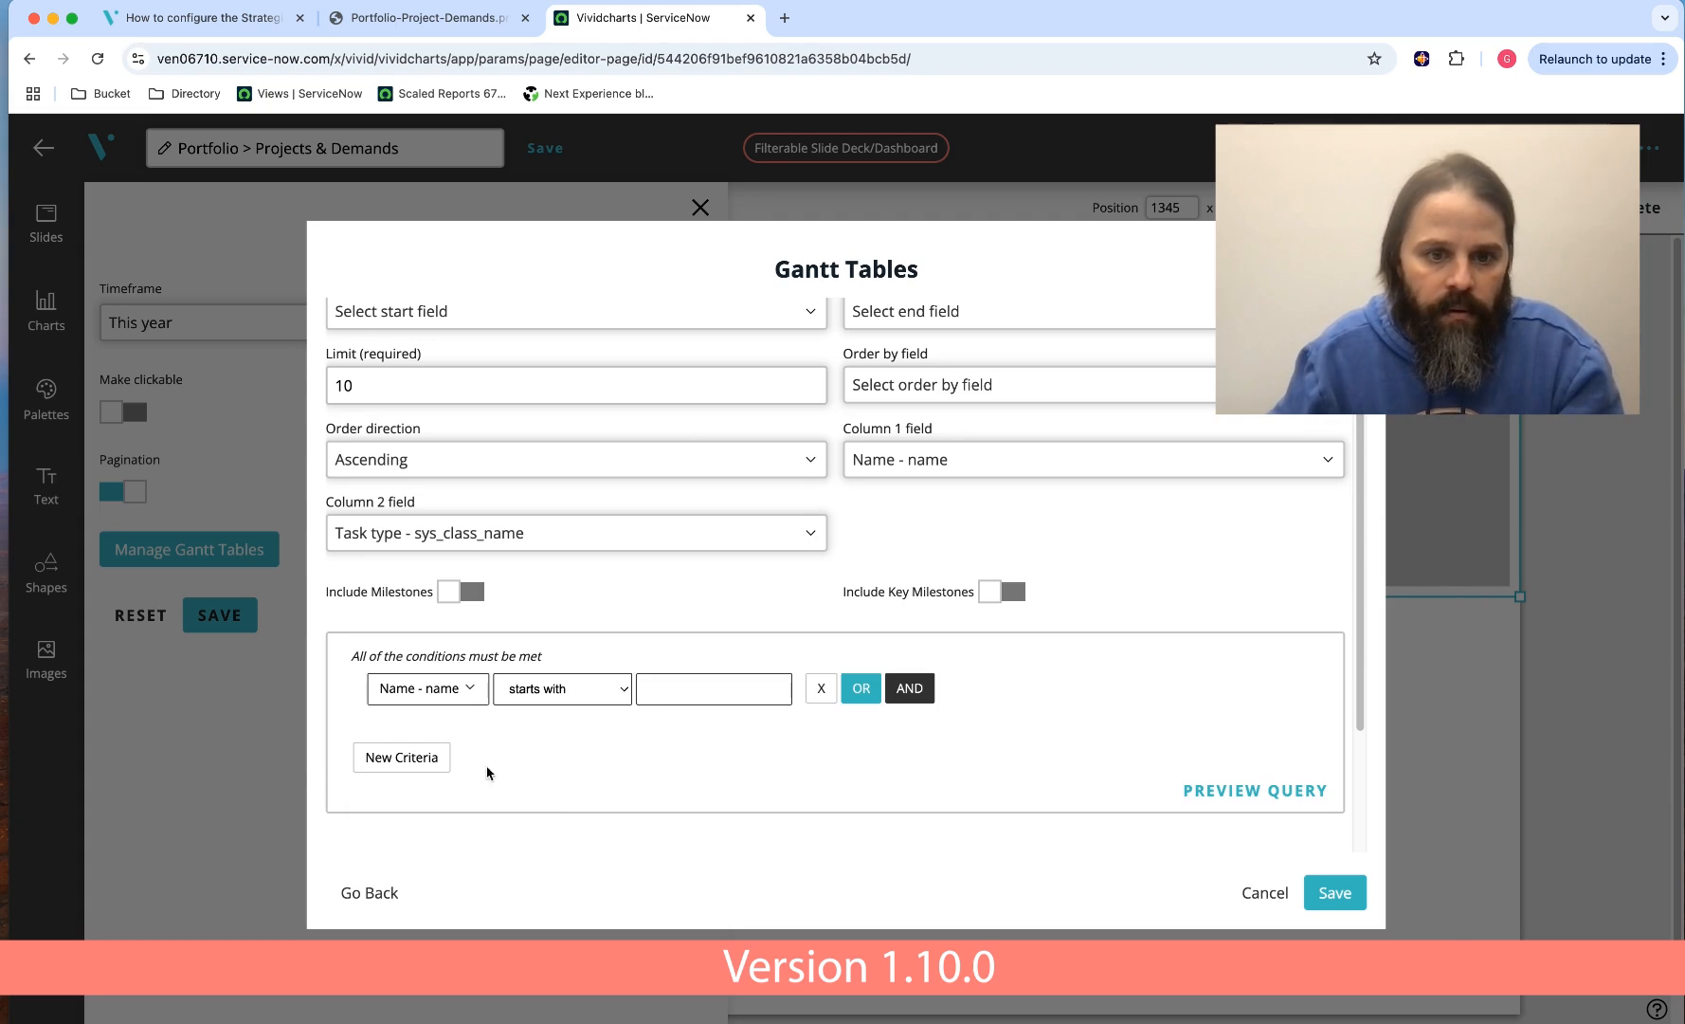
- Set the pm_portfolio filter condition to Name is portfolio E
{"action": "left_click", "coordinate": [562, 688]}
{"action": "left_click", "coordinate": [544, 772]}
{"action": "left_click", "coordinate": [671, 687]}
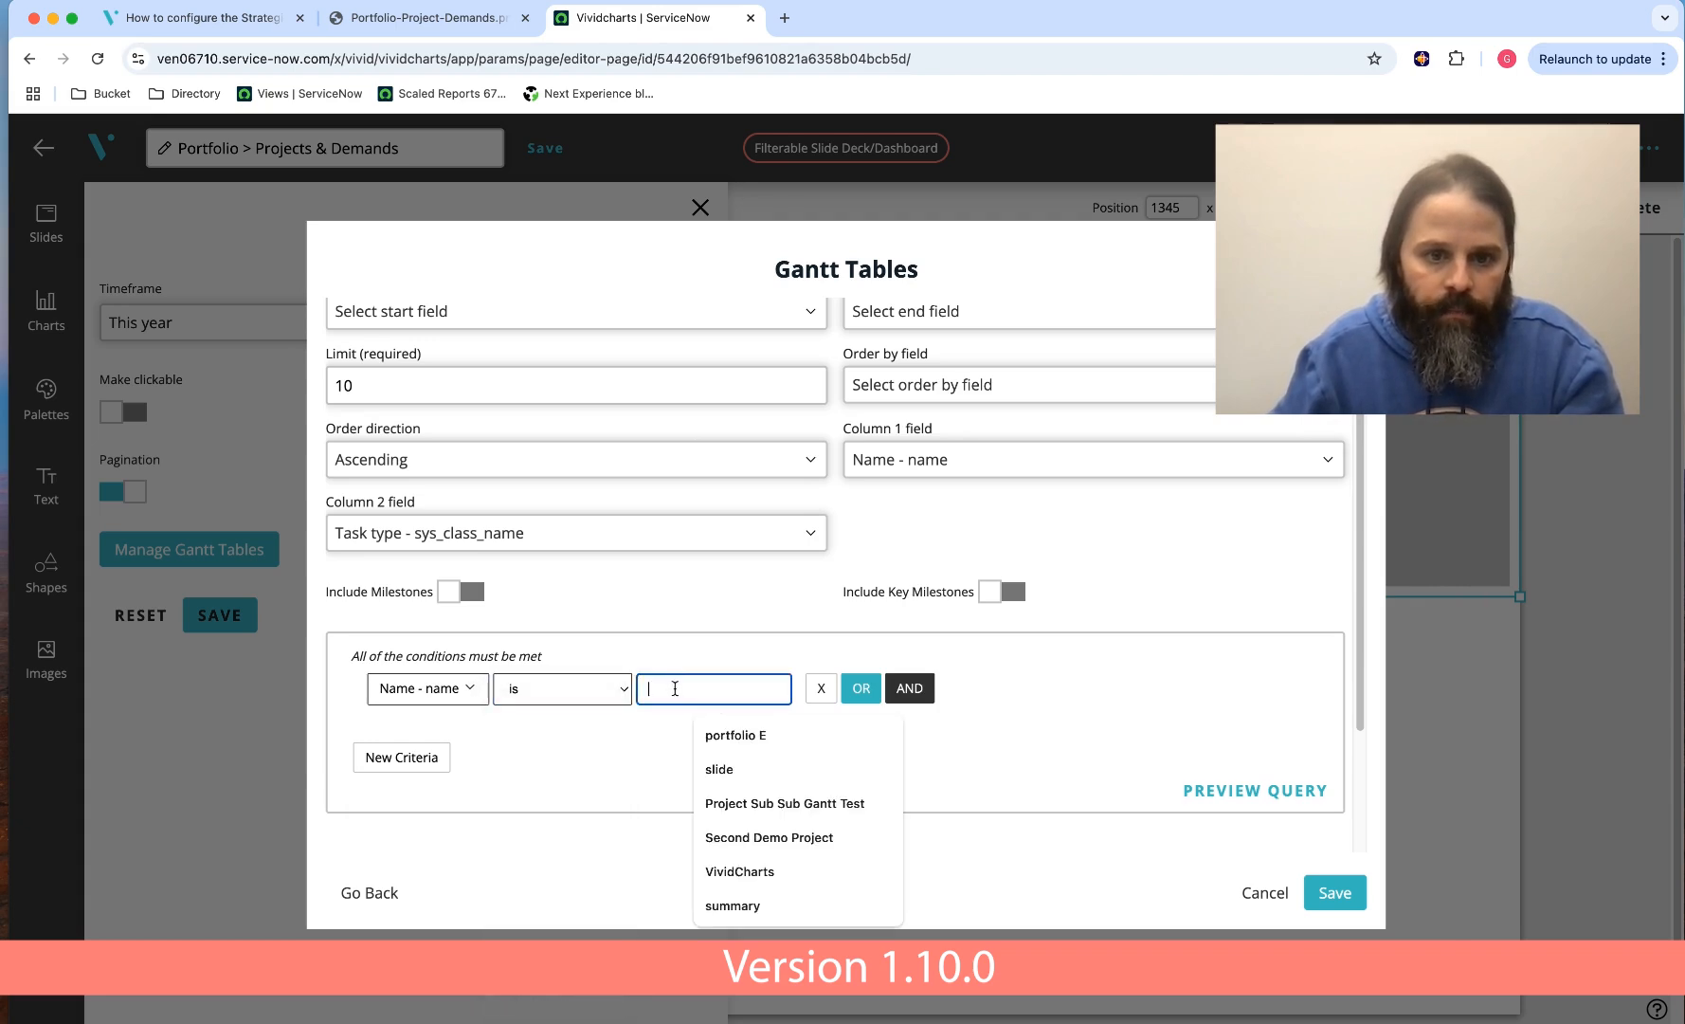
{"action": "left_click", "coordinate": [720, 735]}
- Add two OR conditions to the pm_portfolio filter: Name is portfolio D and Name is portfolio F
{"action": "left_click", "coordinate": [860, 690]}
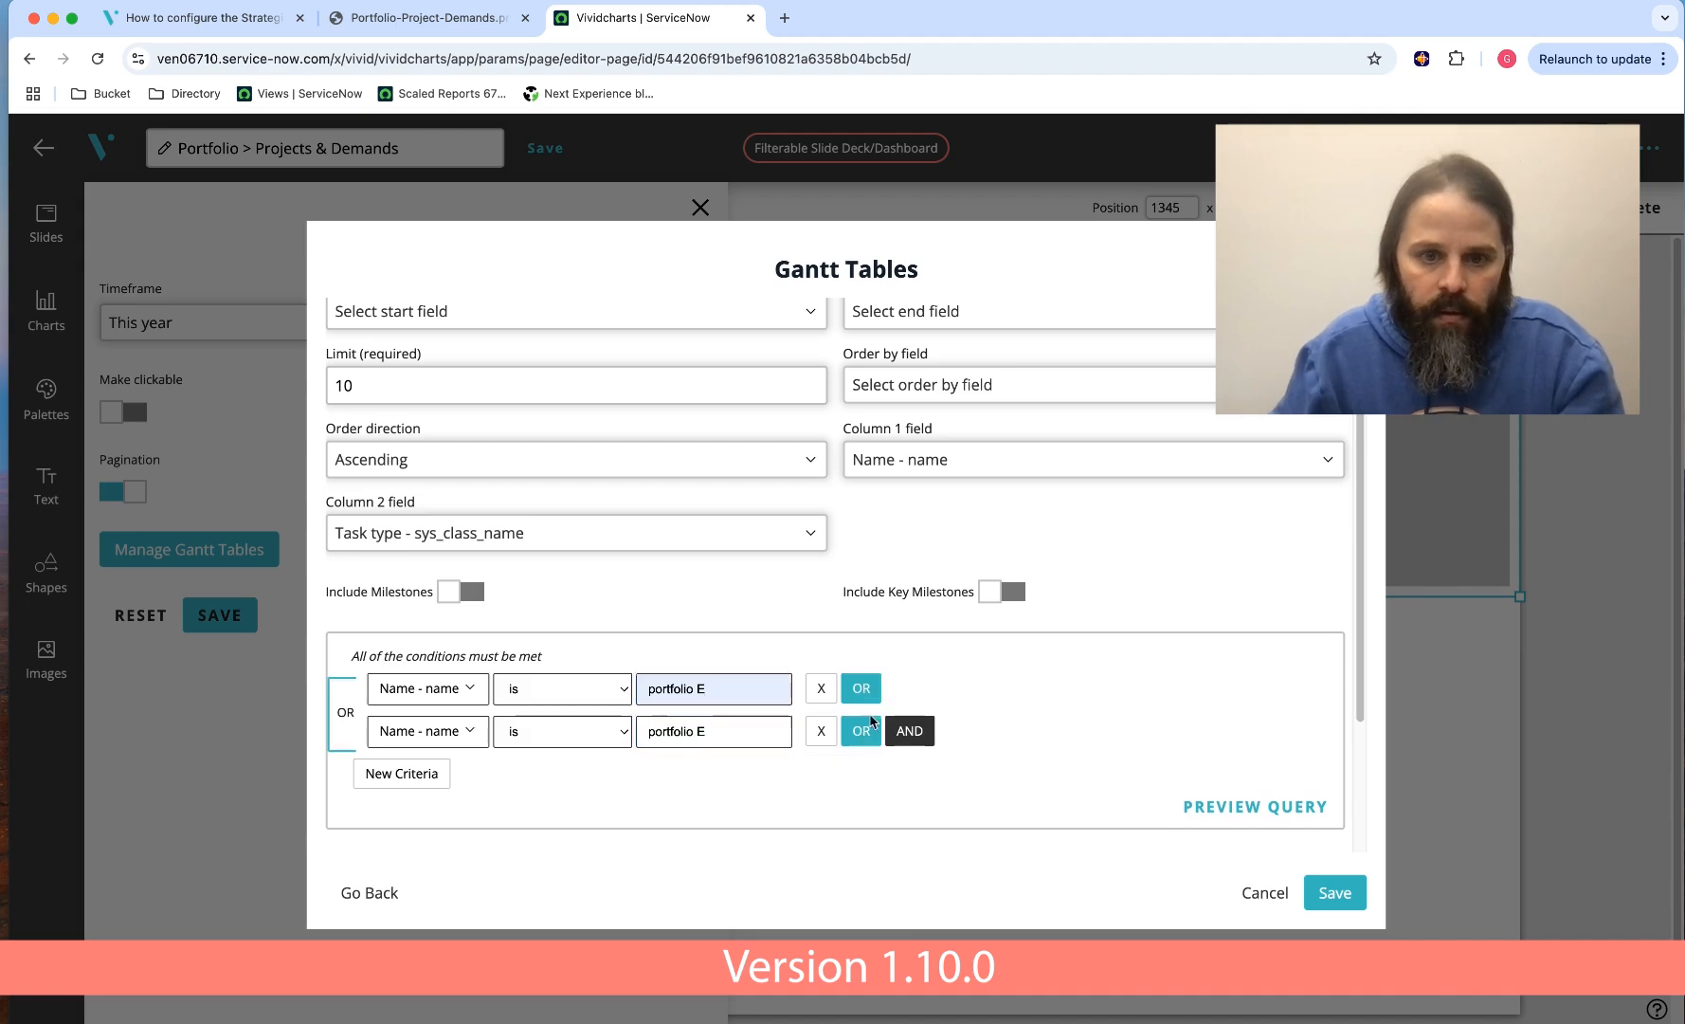
{"action": "left_click", "coordinate": [864, 731]}
{"action": "left_click", "coordinate": [734, 730]}
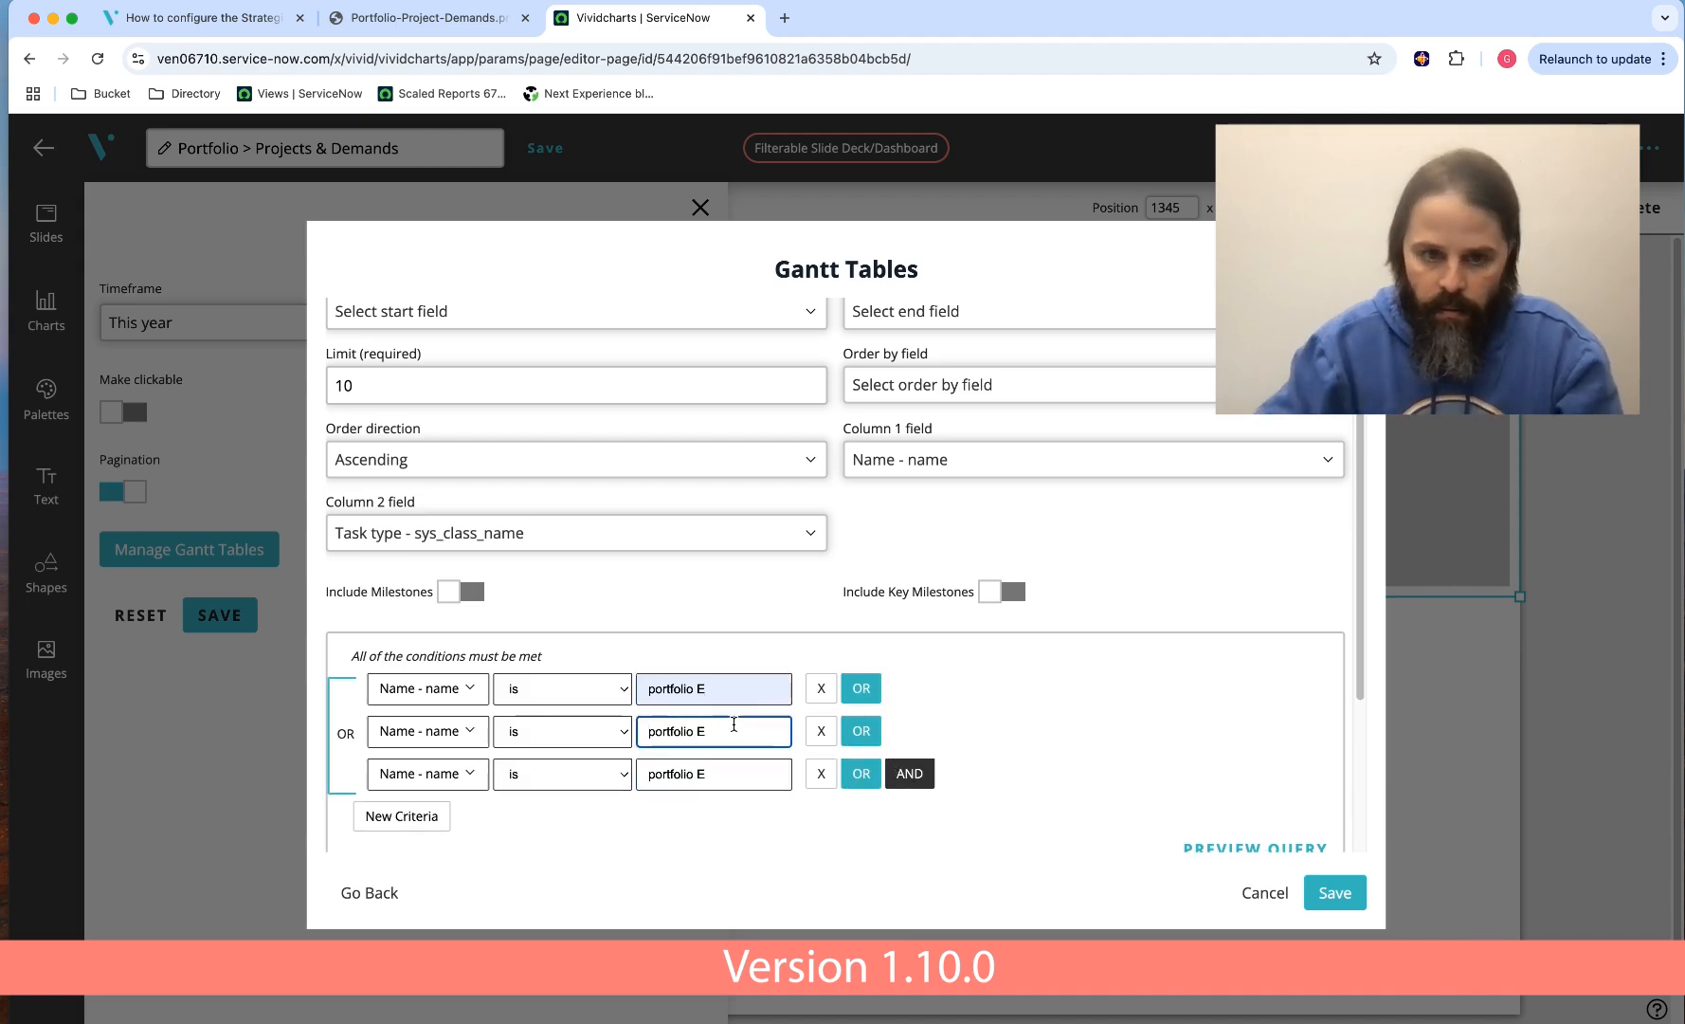
{"action": "key", "text": "BackSpace"}
{"action": "type", "text": "D"}
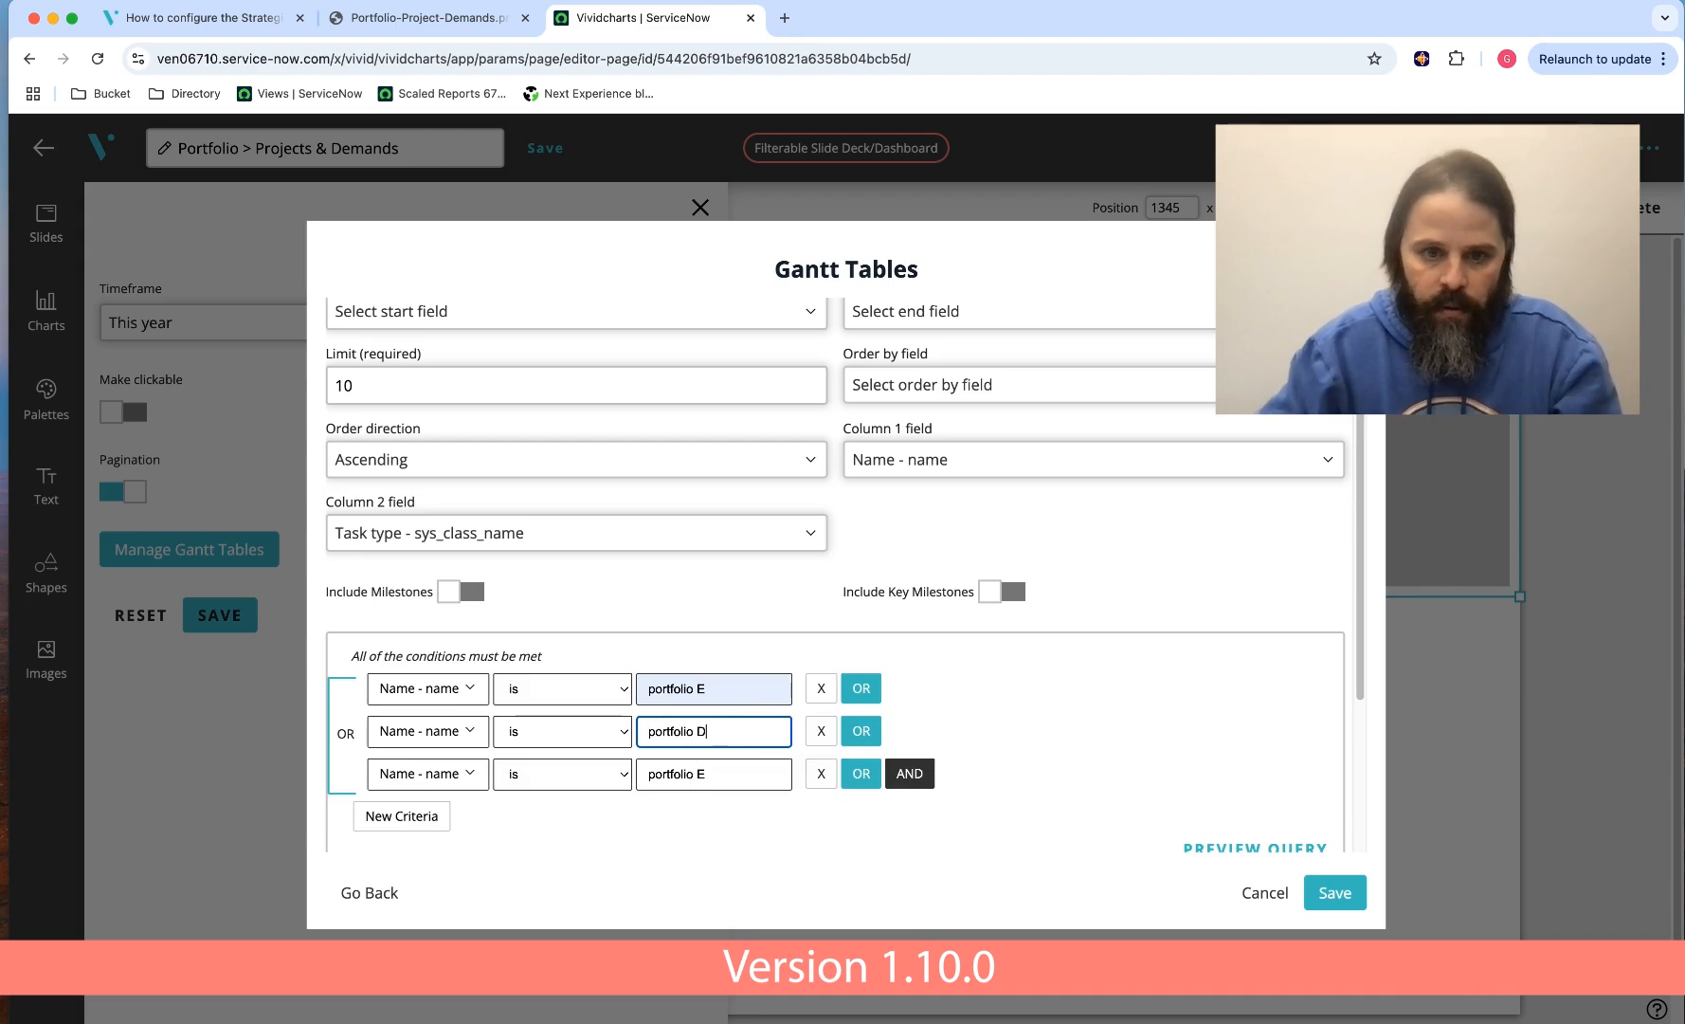
{"action": "left_click", "coordinate": [720, 773]}
{"action": "key", "text": "BackSpace"}
{"action": "type", "text": "F"}
- Preview the query text generated by the pm_portfolio filter, close it and review the table settings
{"action": "scroll", "coordinate": [679, 796], "scroll_direction": "down", "scroll_amount": 5}
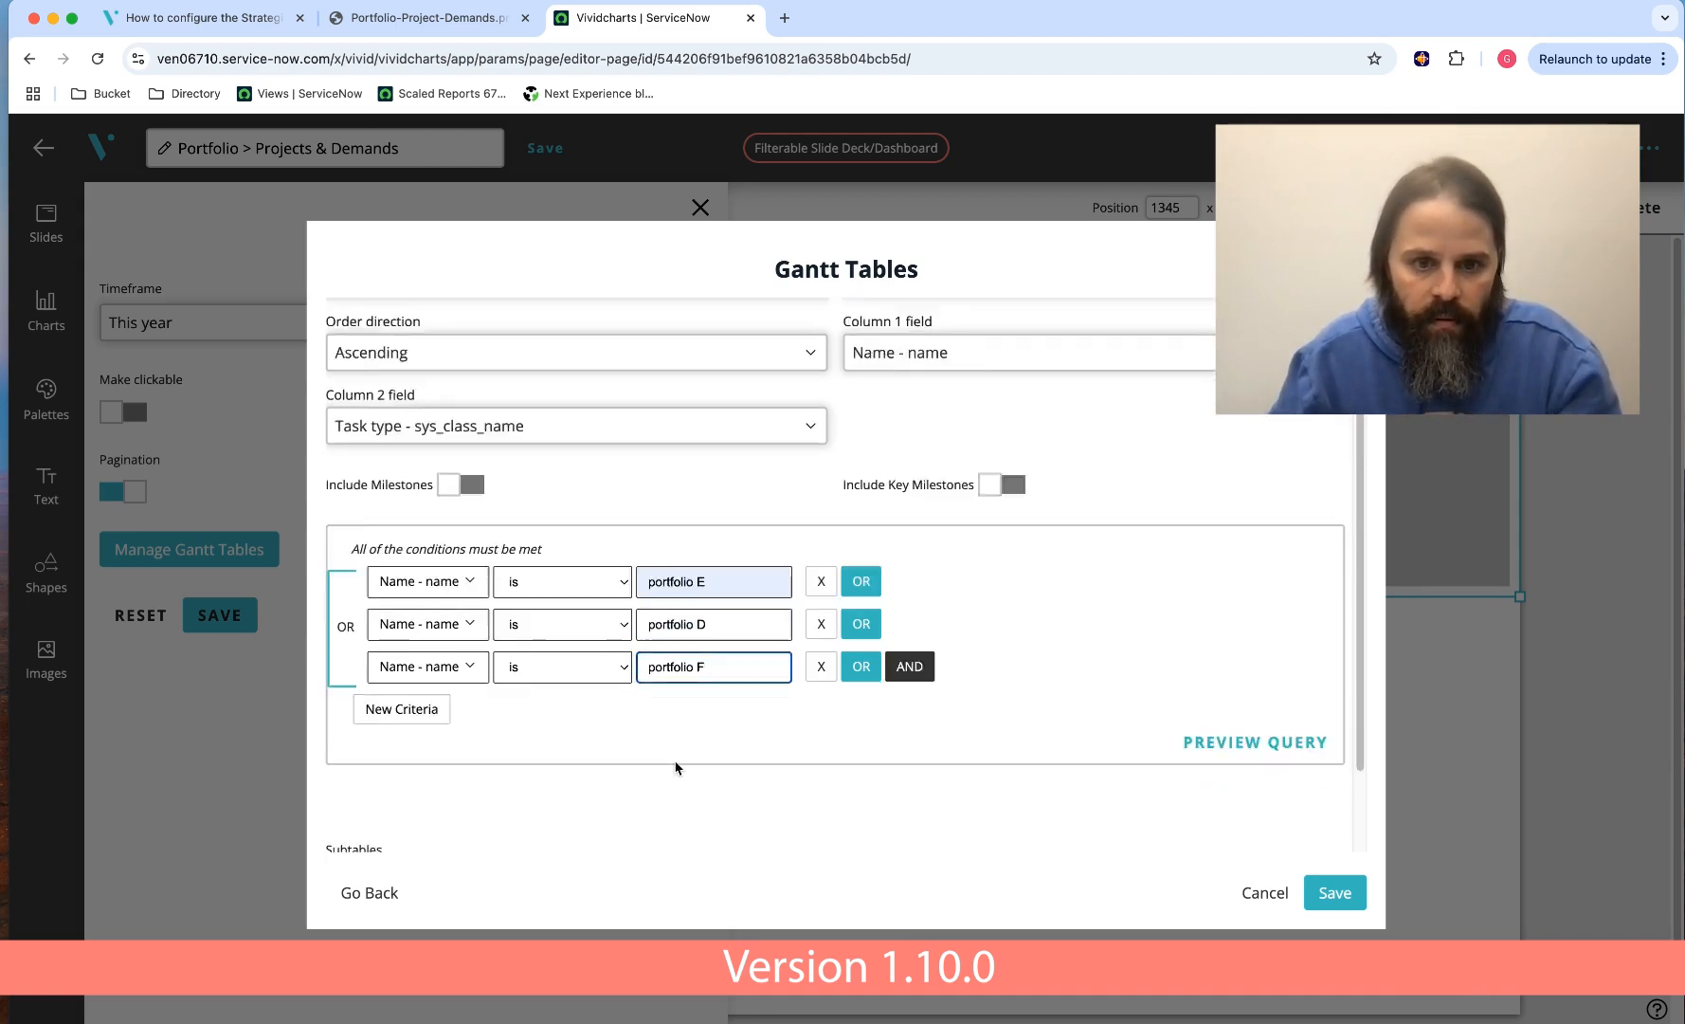
{"action": "left_click", "coordinate": [1200, 628]}
{"action": "left_click_drag", "start_coordinate": [1198, 538], "coordinate": [1024, 489]}
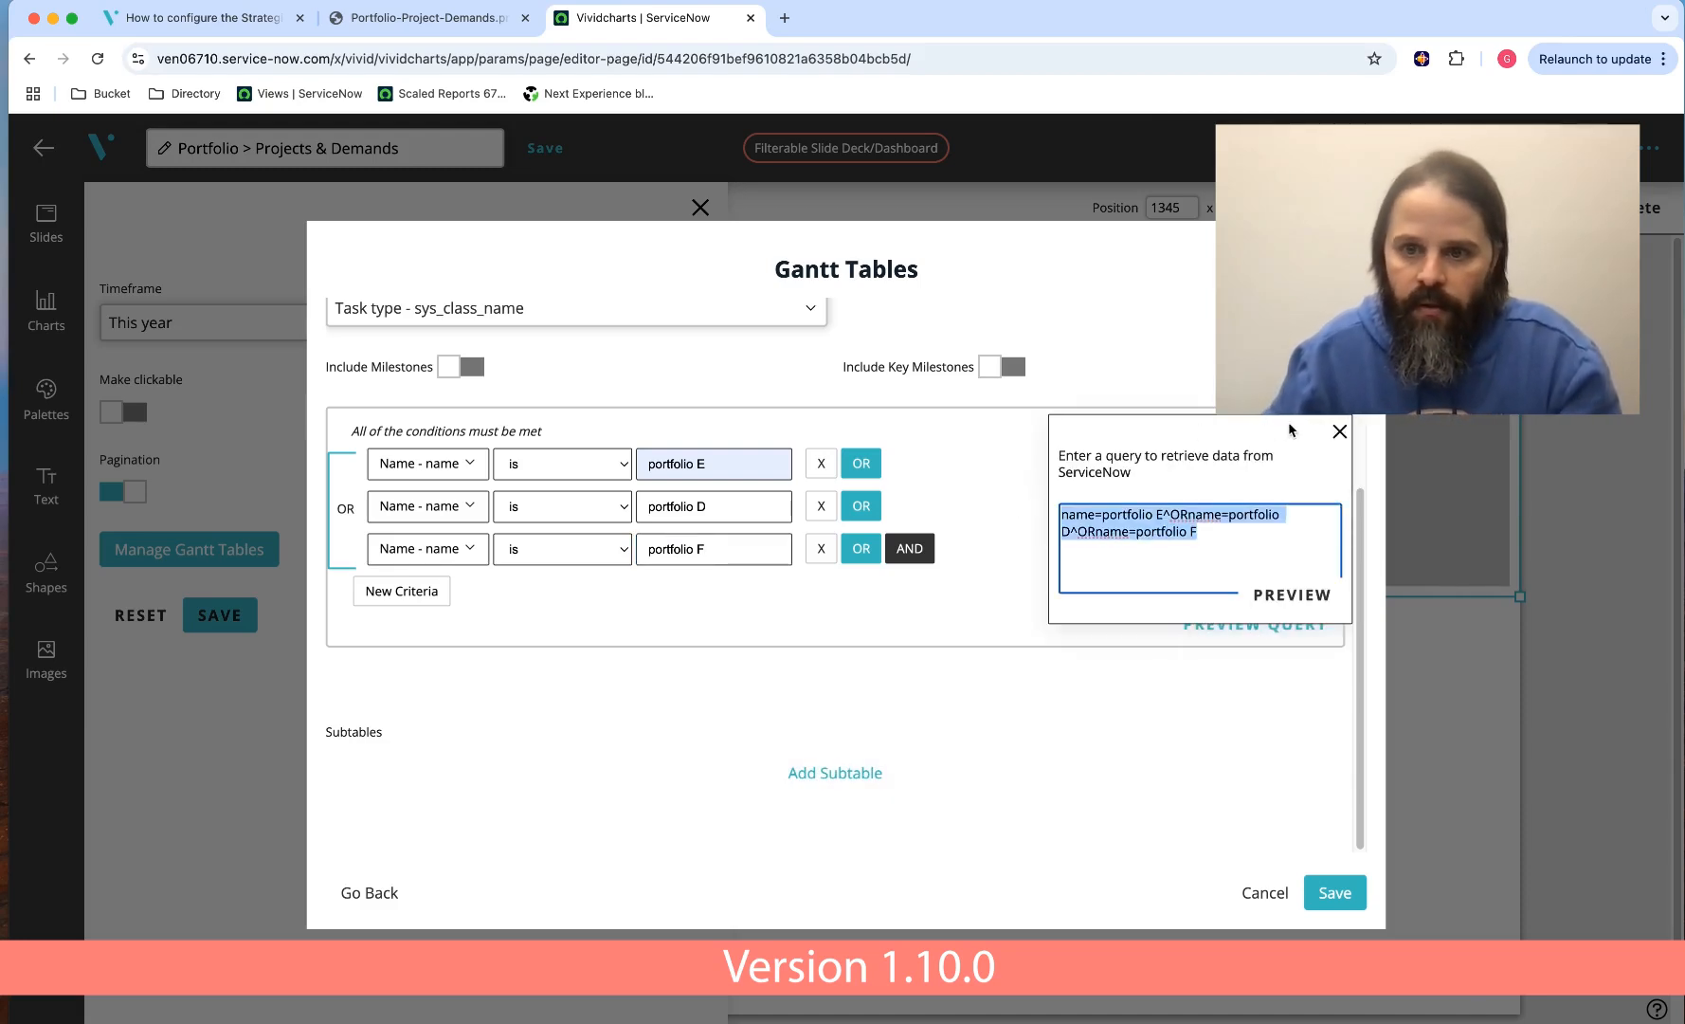
{"action": "left_click", "coordinate": [1338, 432]}
{"action": "scroll", "coordinate": [954, 620], "scroll_direction": "up", "scroll_amount": 3}
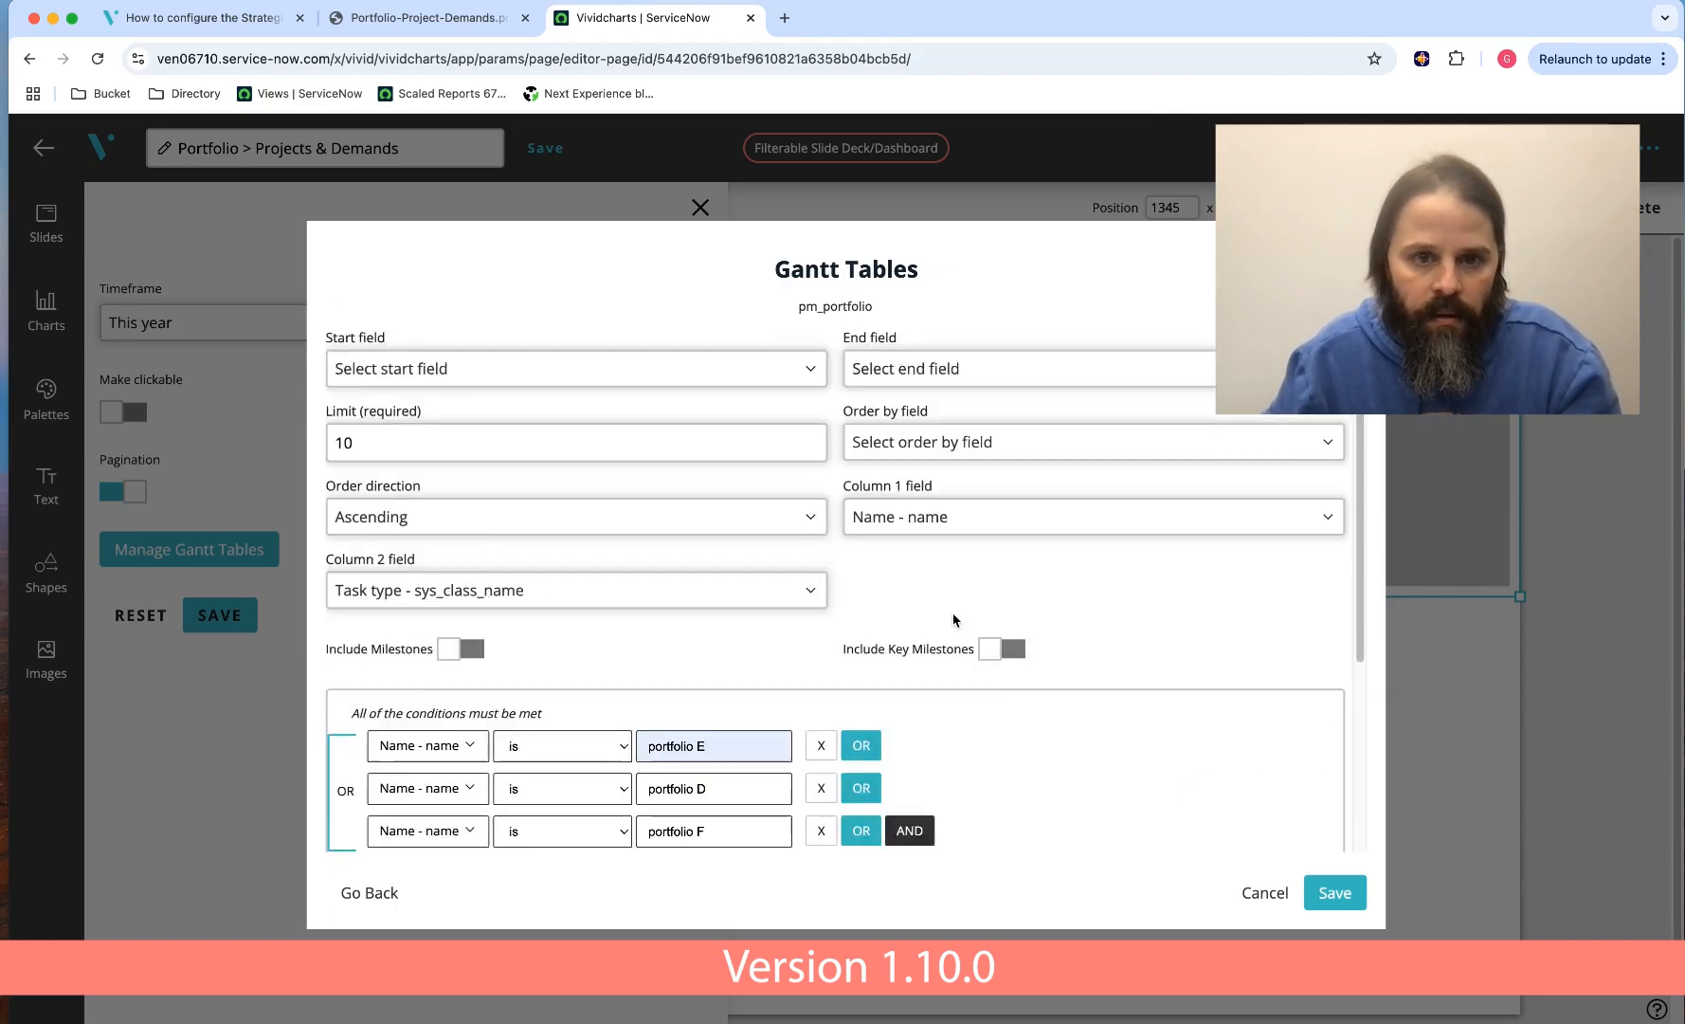
- Add a subtable under pm_portfolio and open its table selection
{"action": "scroll", "coordinate": [867, 478], "scroll_direction": "down", "scroll_amount": 3}
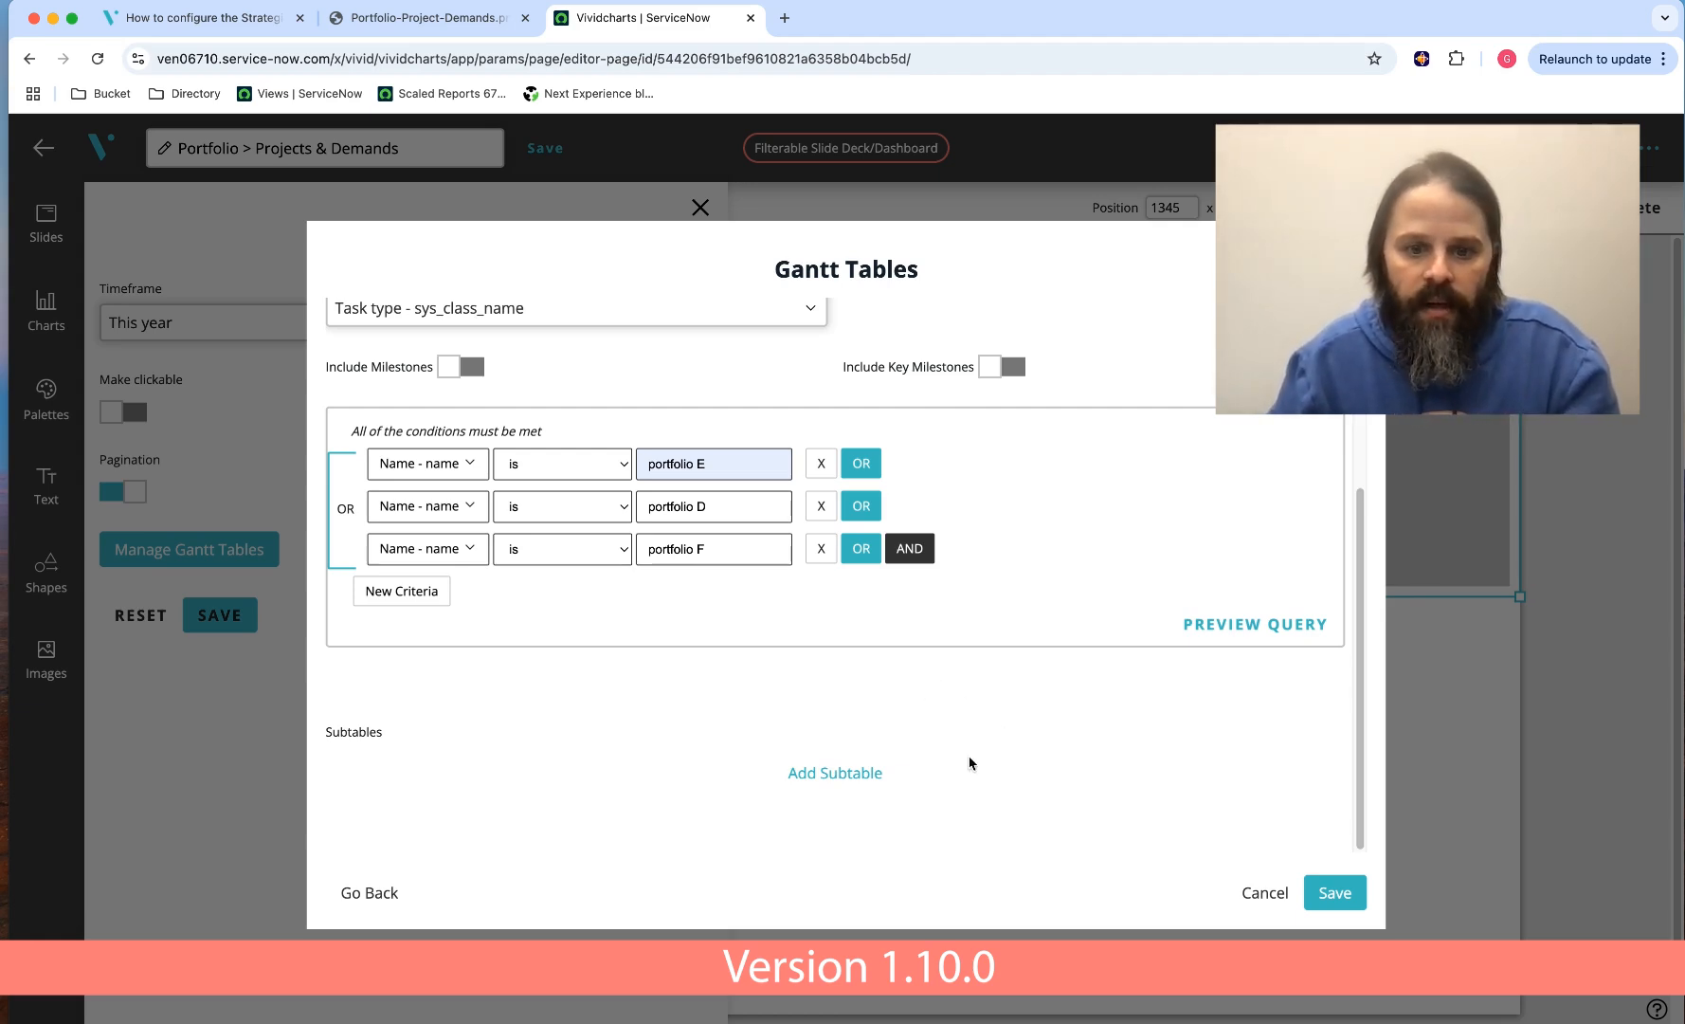
{"action": "left_click", "coordinate": [843, 775]}
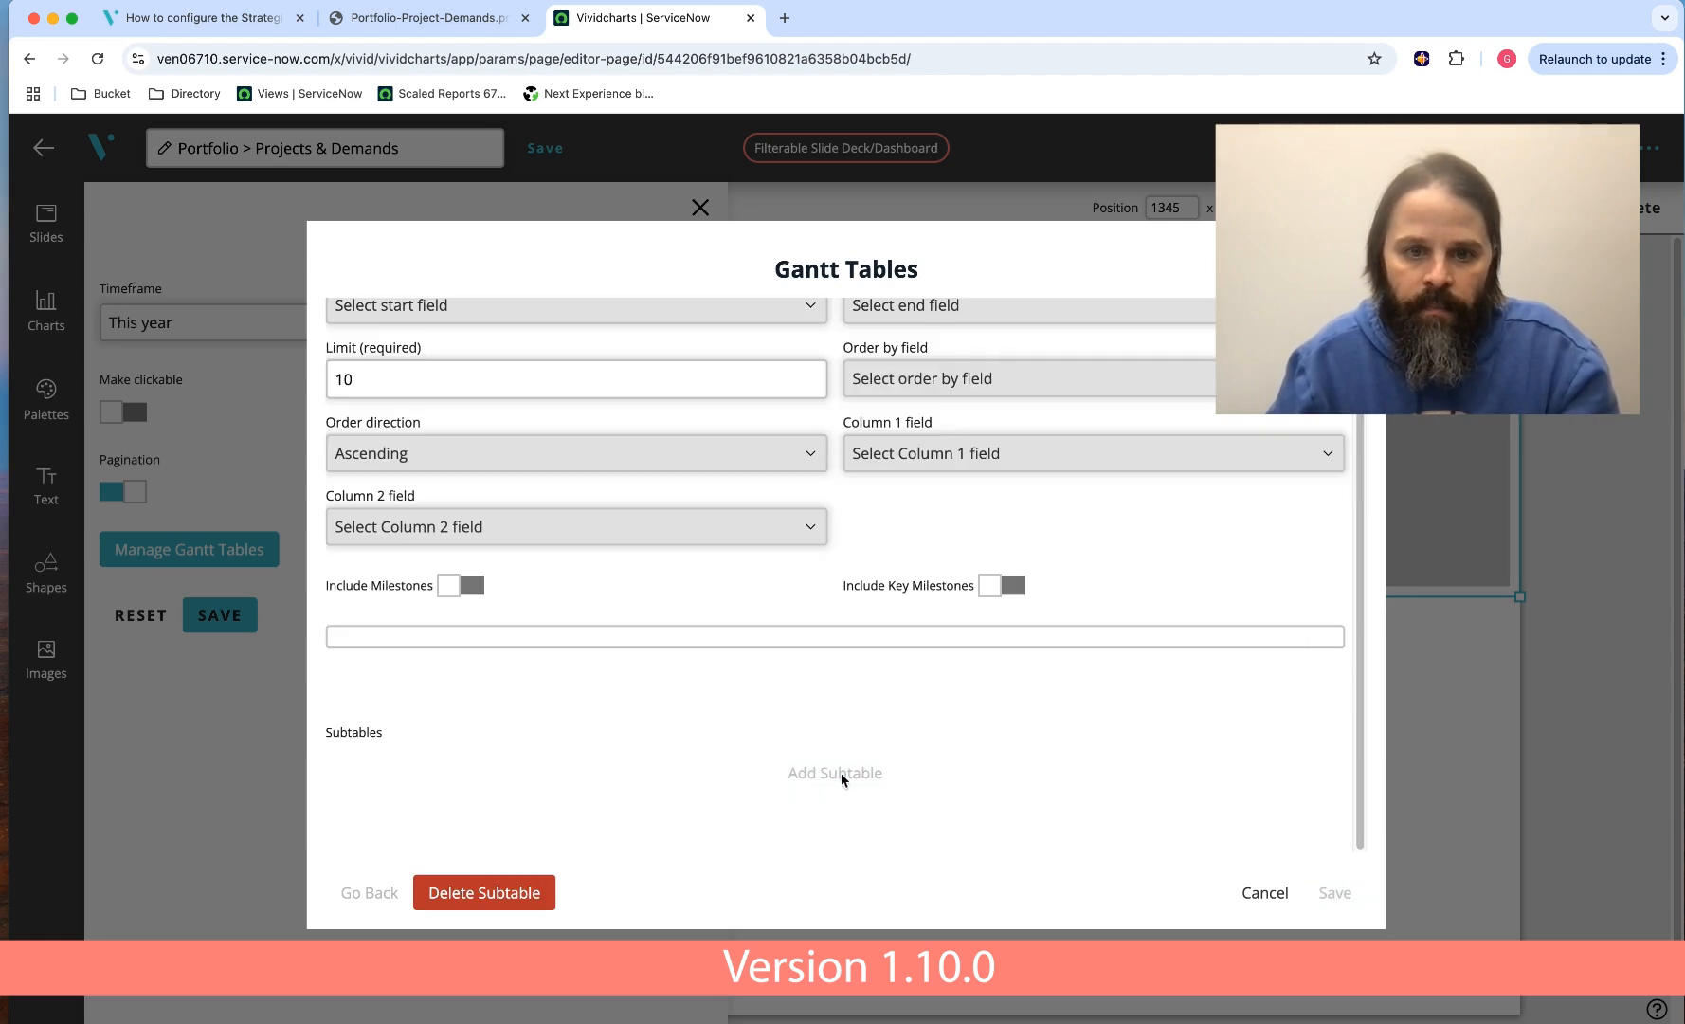
{"action": "scroll", "coordinate": [579, 453], "scroll_direction": "up", "scroll_amount": 3}
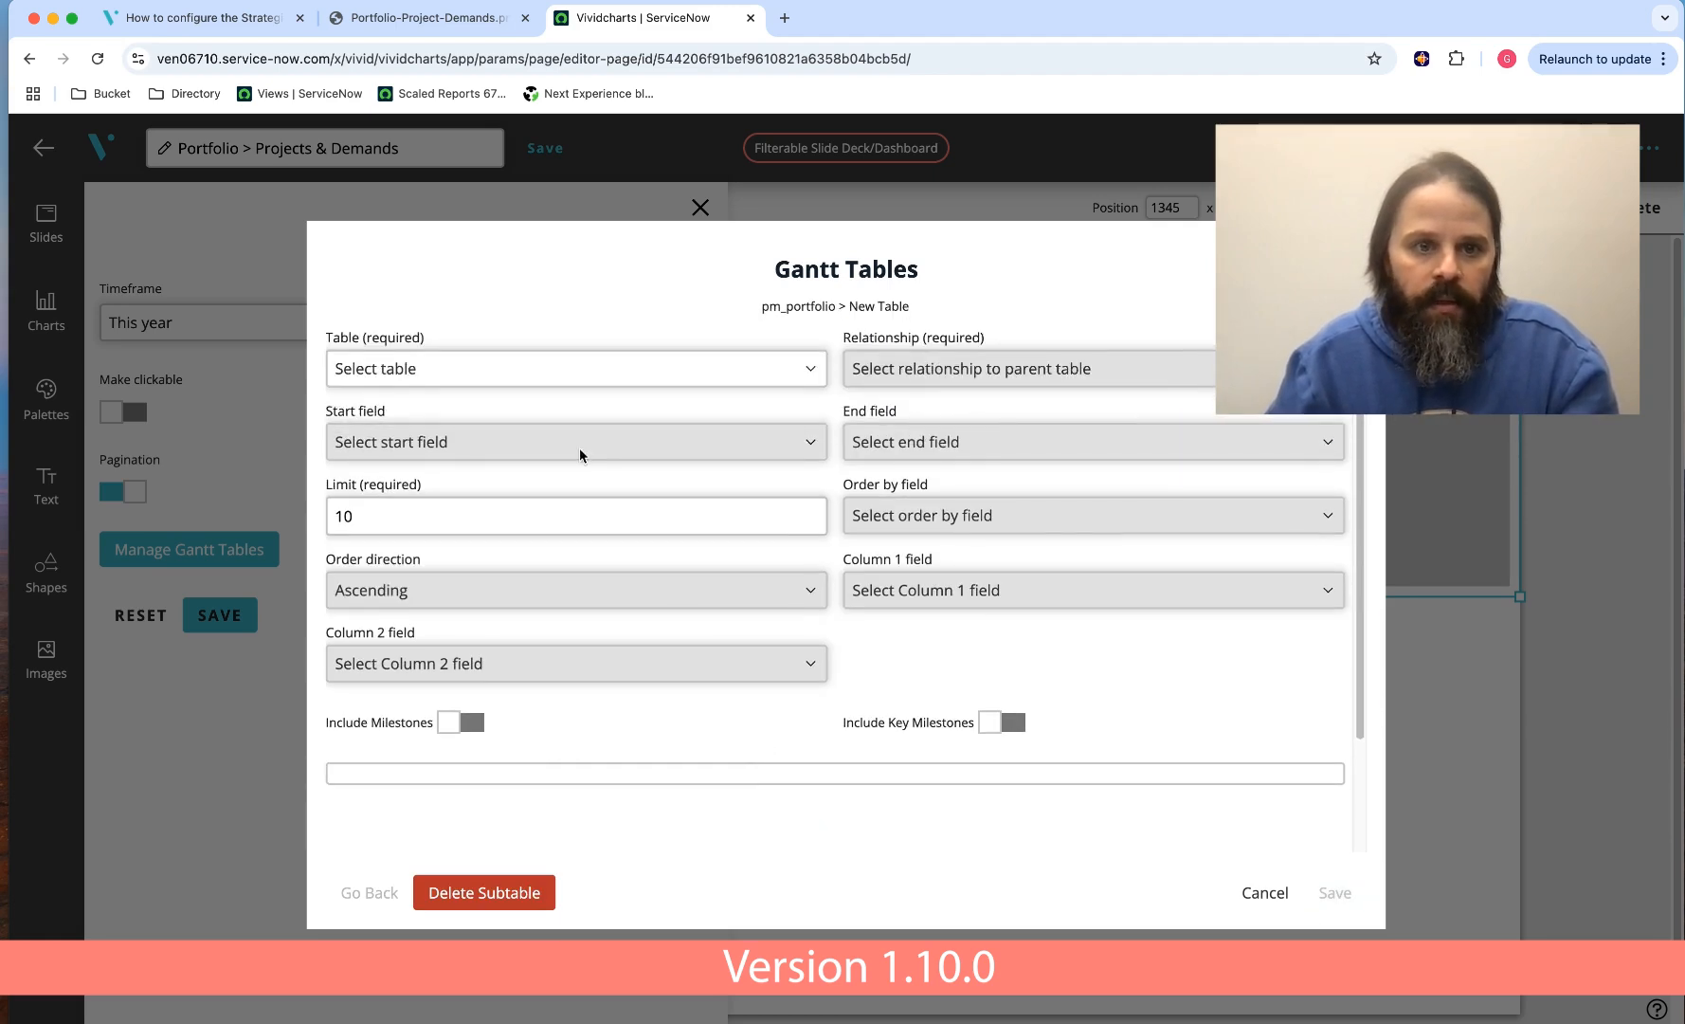
{"action": "left_click", "coordinate": [463, 368]}
{"action": "type", "text": "pro"}
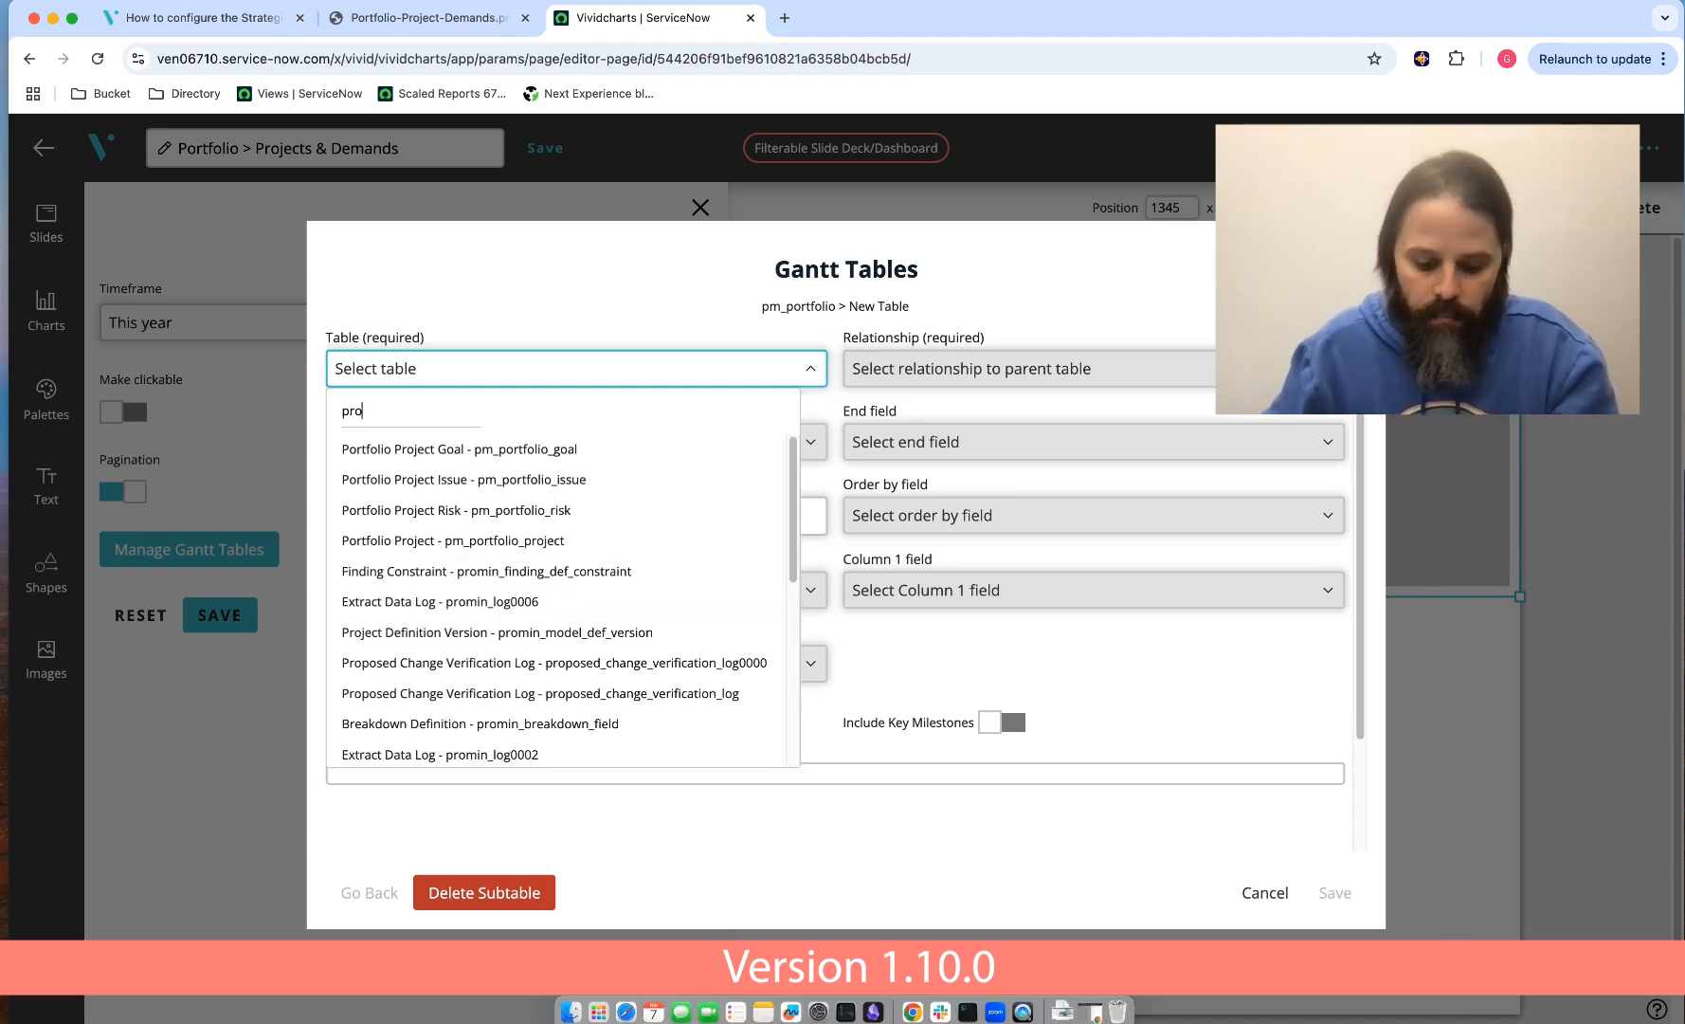
{"action": "type", "text": "jects"}
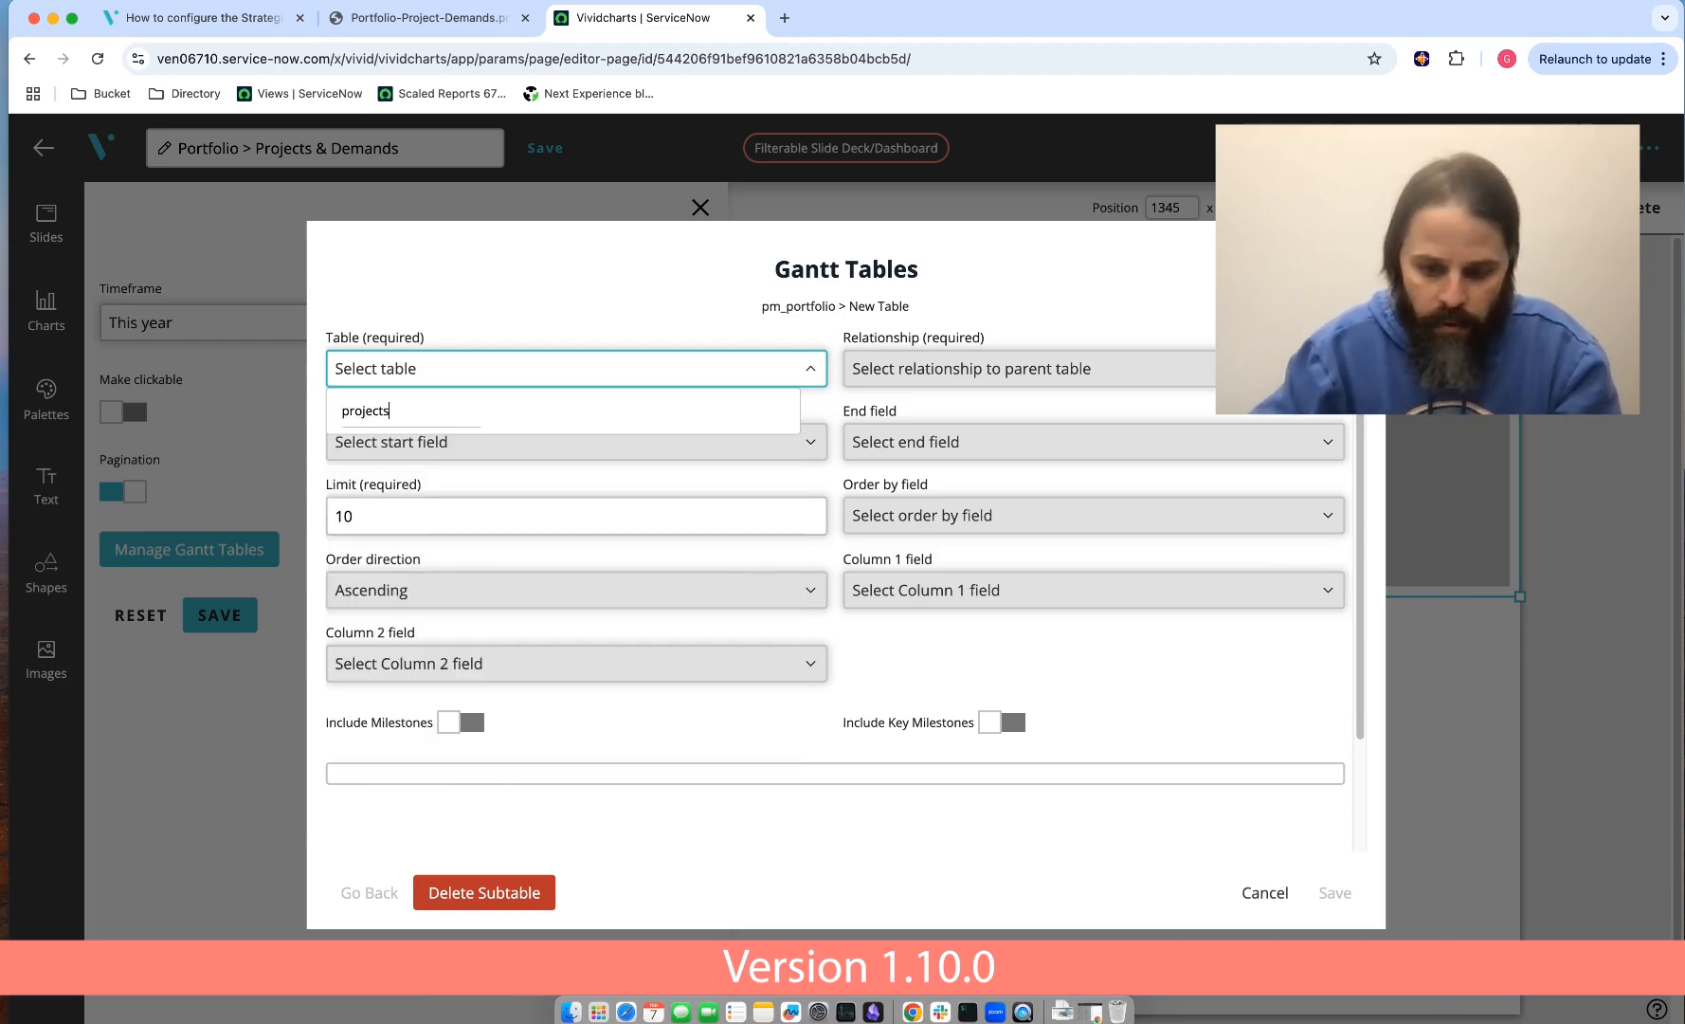
{"action": "key", "text": "BackSpace"}
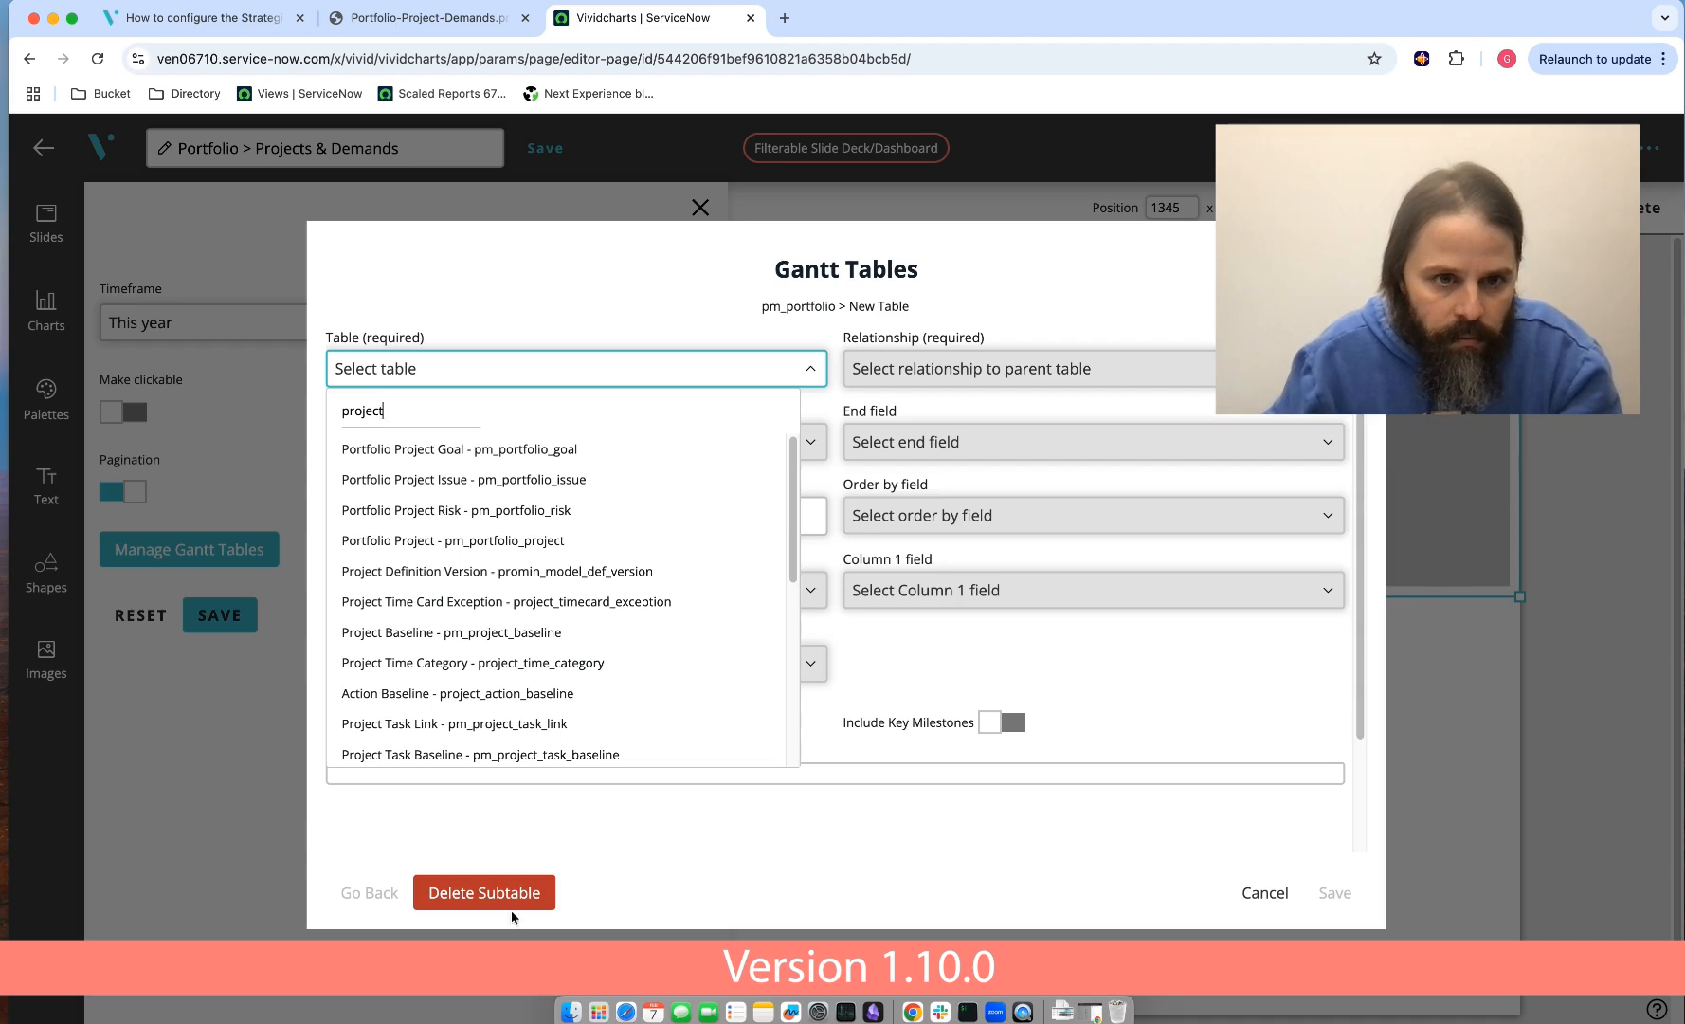
{"action": "scroll", "coordinate": [550, 609], "scroll_direction": "down", "scroll_amount": 1}
{"action": "scroll", "coordinate": [550, 613], "scroll_direction": "up", "scroll_amount": 1}
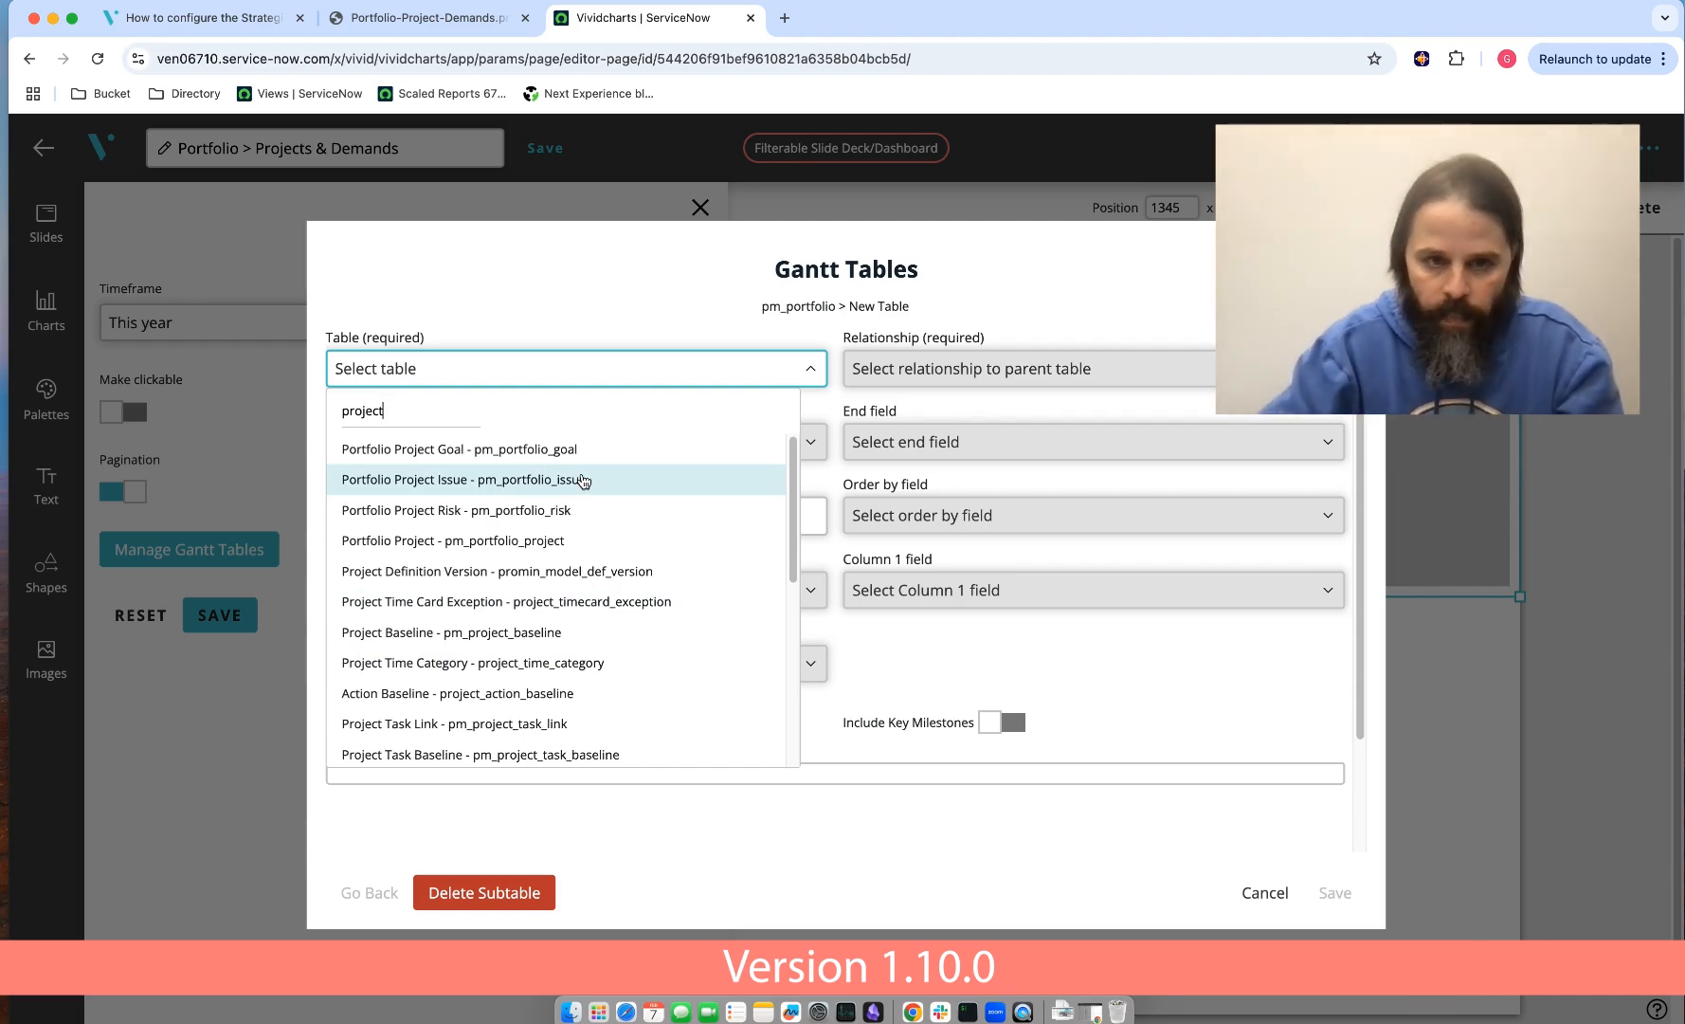
{"action": "key", "text": "BackSpace"}
{"action": "key", "text": "BackSpace"}
{"action": "key", "text": "BackSpace"}
{"action": "key", "text": "BackSpace"}
{"action": "key", "text": "BackSpace"}
{"action": "key", "text": "BackSpace"}
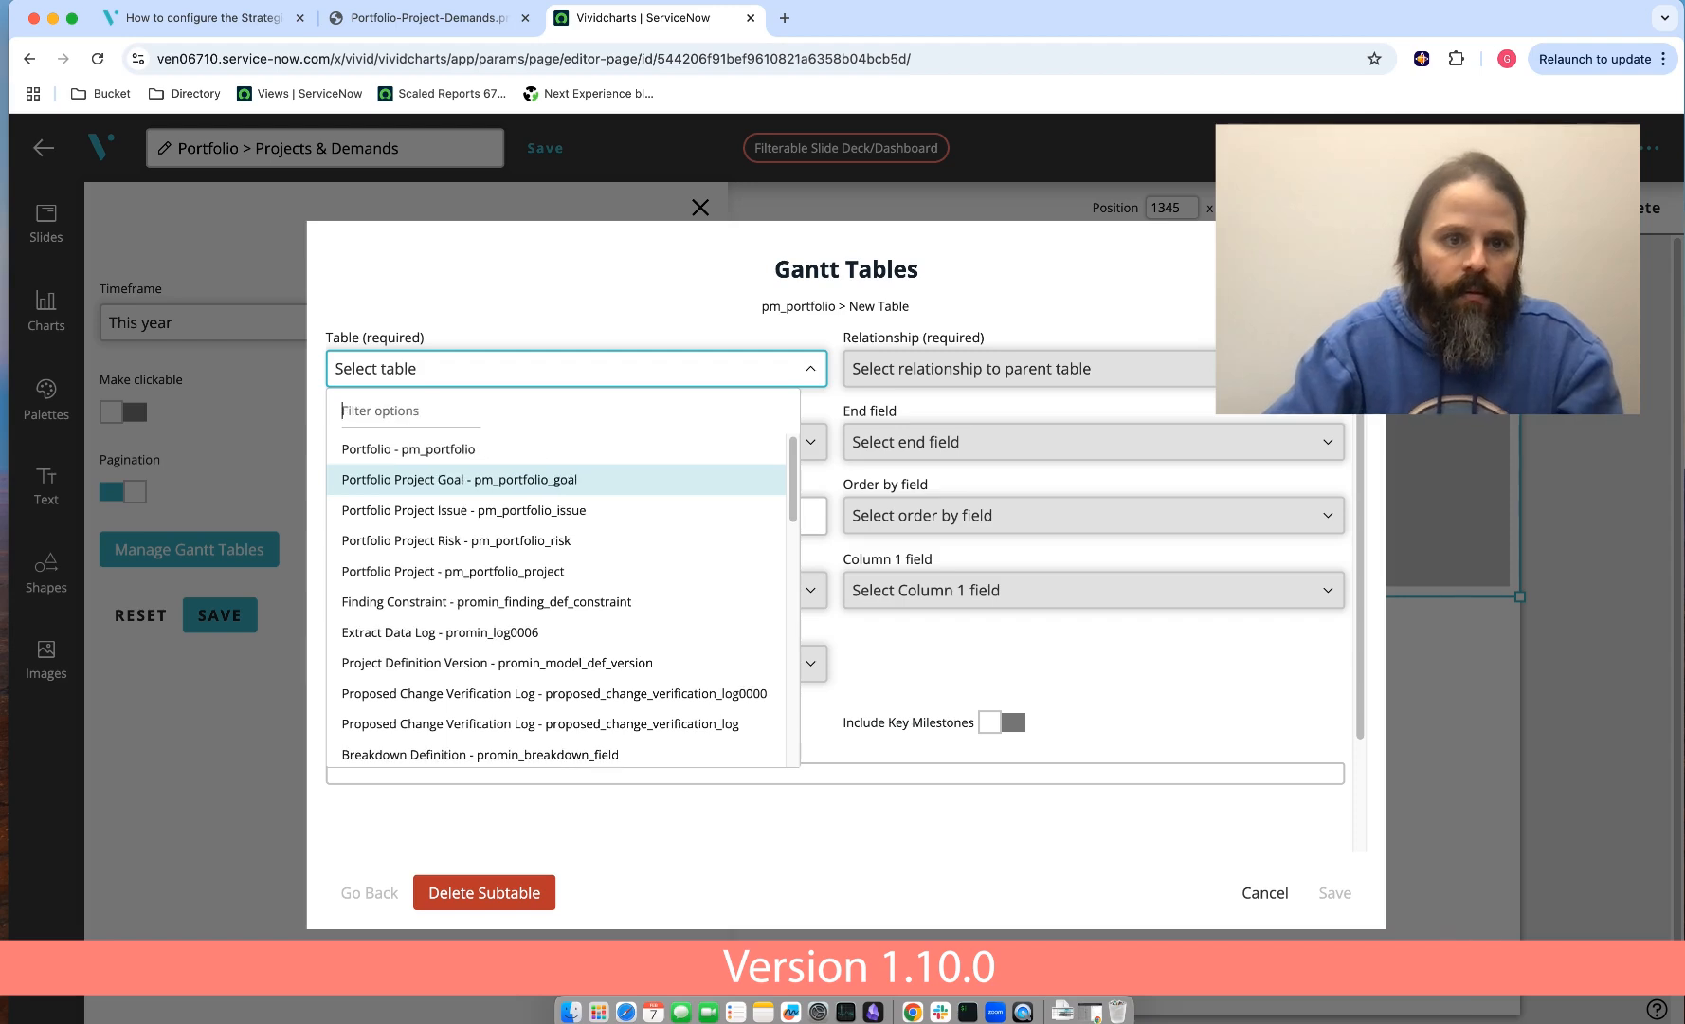
- Set the subtable's table to Project - pm_project and its relationship to the parent to Top portfolio - top_portfolio
{"action": "type", "text": "pm_pro"}
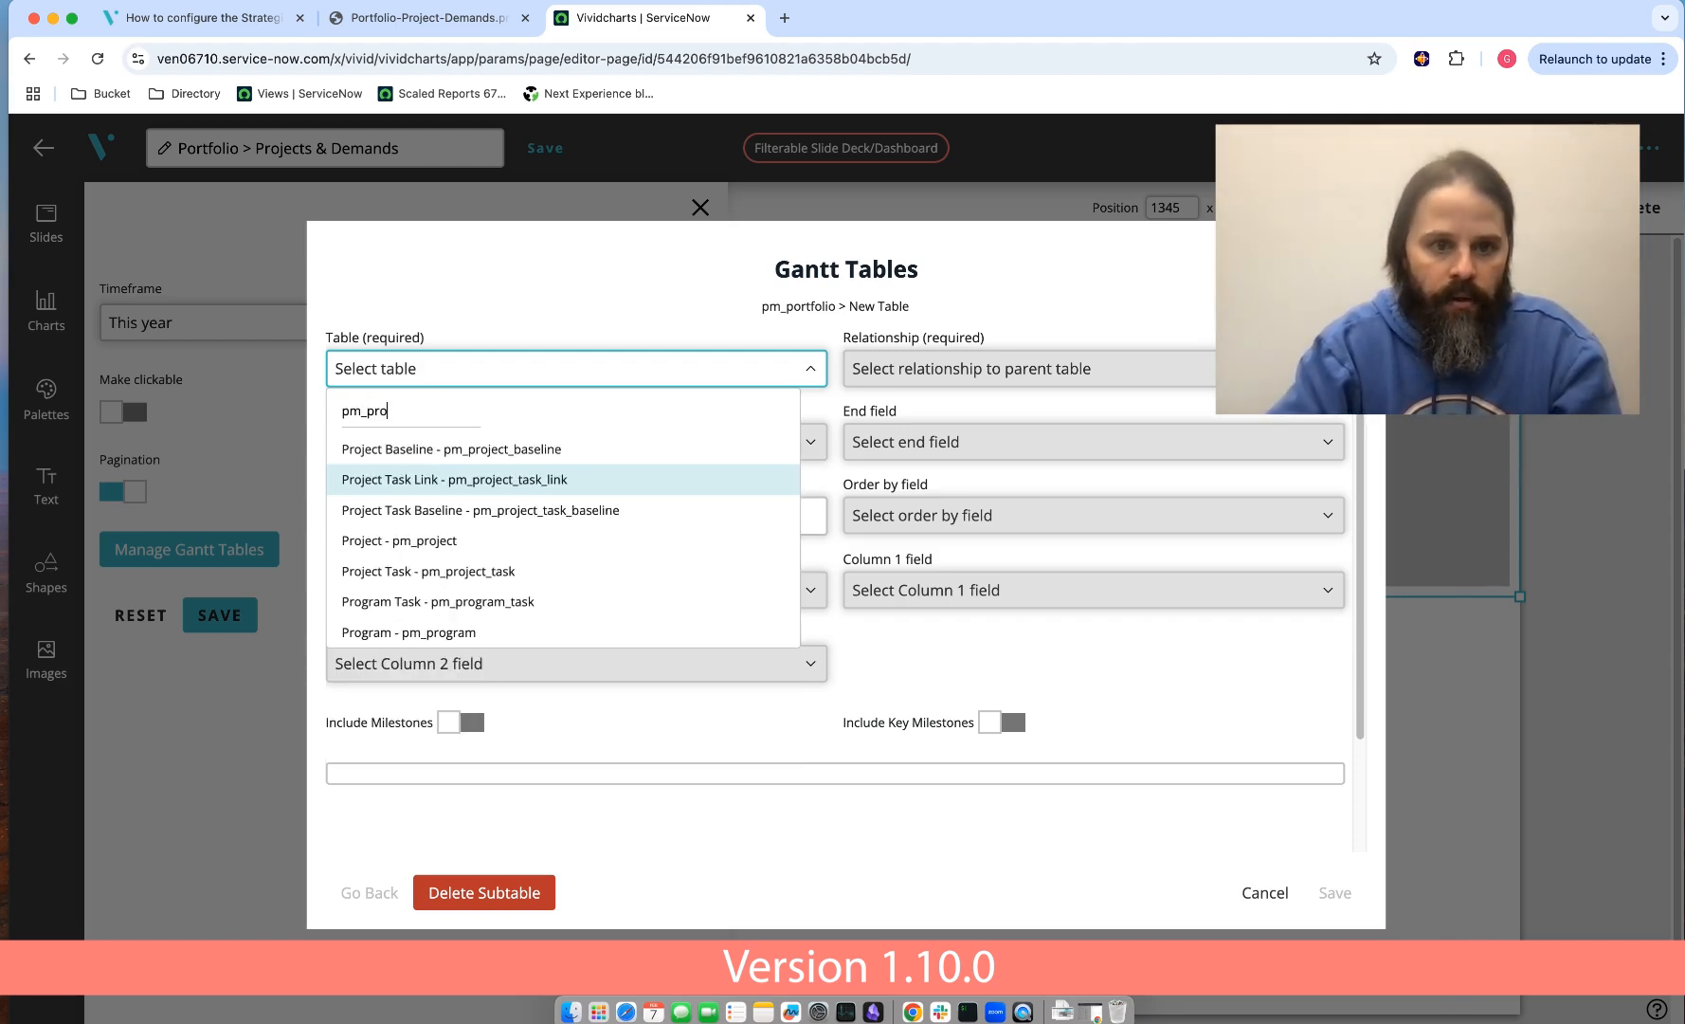
{"action": "left_click", "coordinate": [556, 548]}
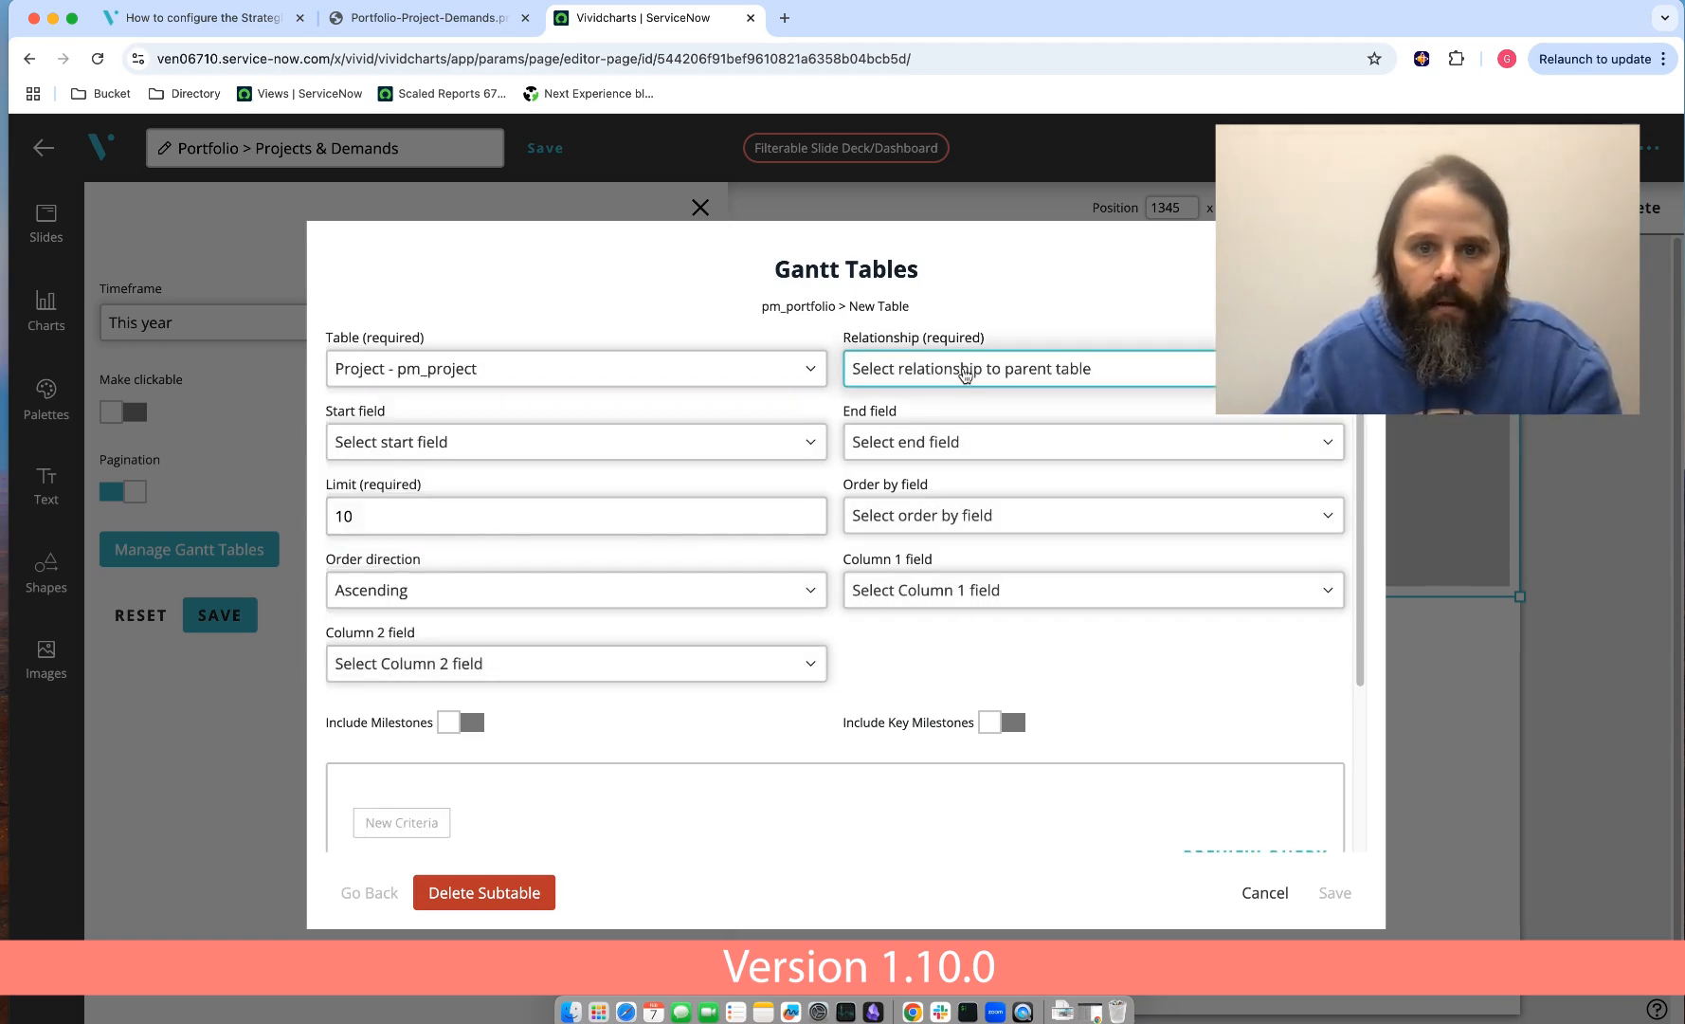
{"action": "left_click", "coordinate": [965, 371]}
{"action": "type", "text": "por"}
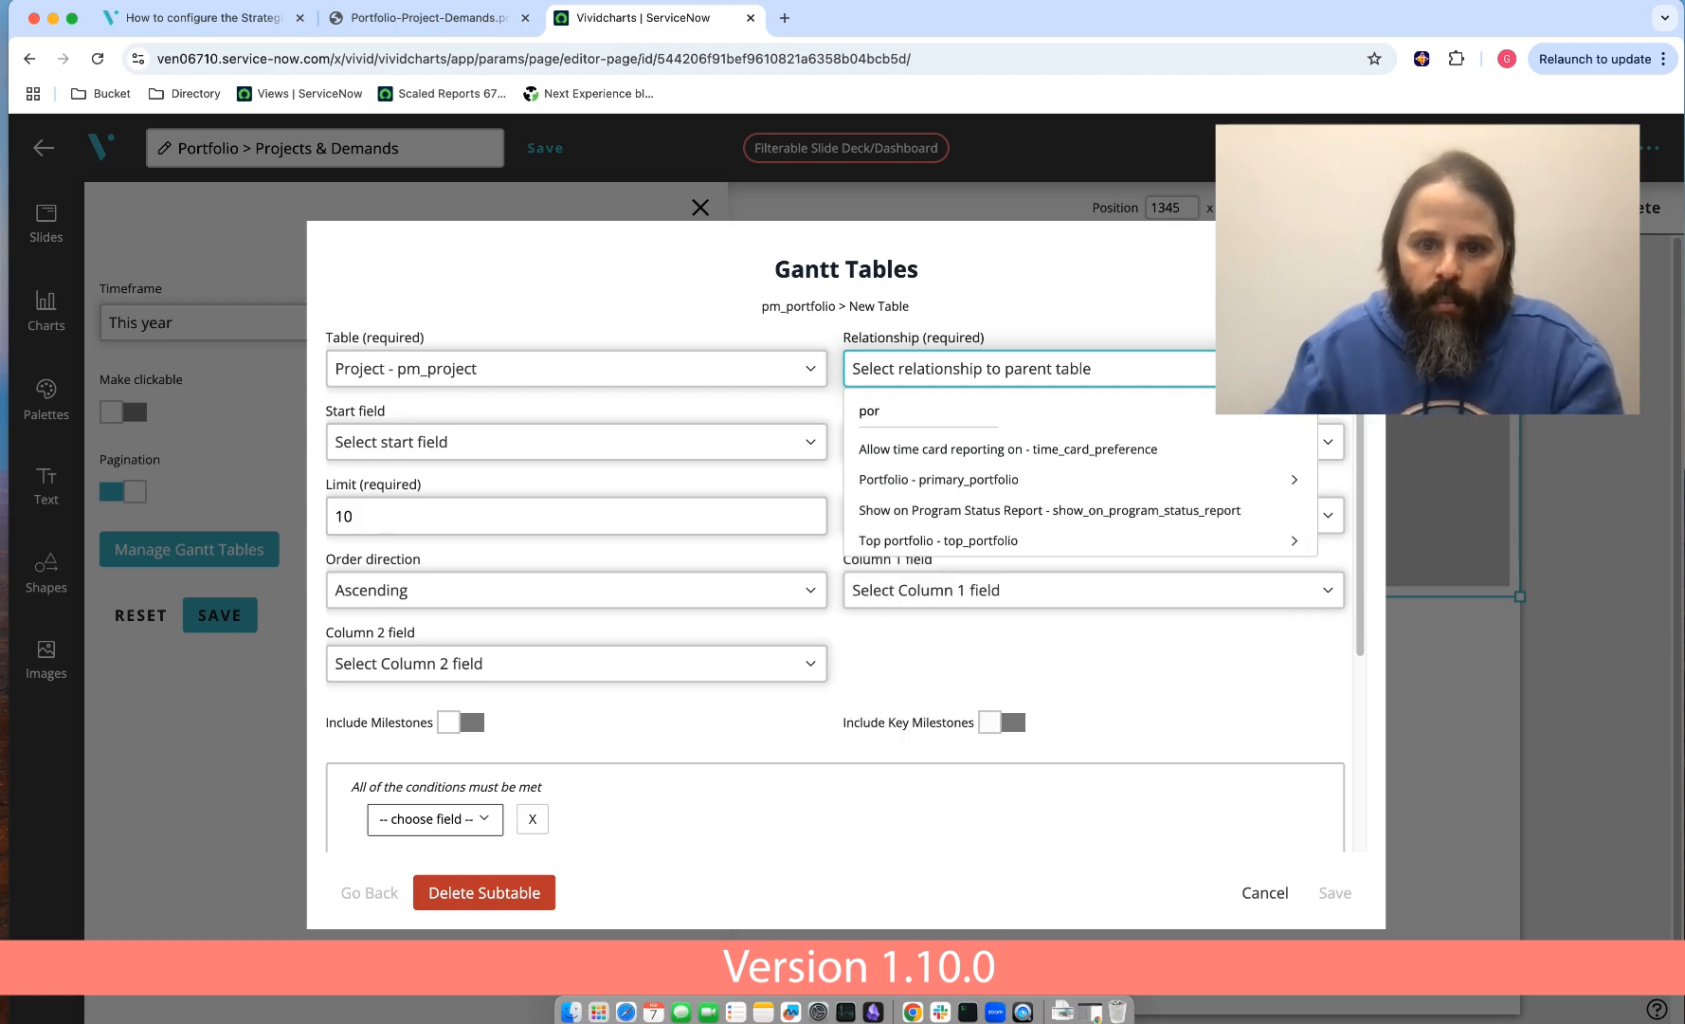
{"action": "left_click", "coordinate": [955, 541]}
- Set the pm_project start field to Planned start date - start_date and the end field to Planned end date - end_date
{"action": "left_click", "coordinate": [404, 445]}
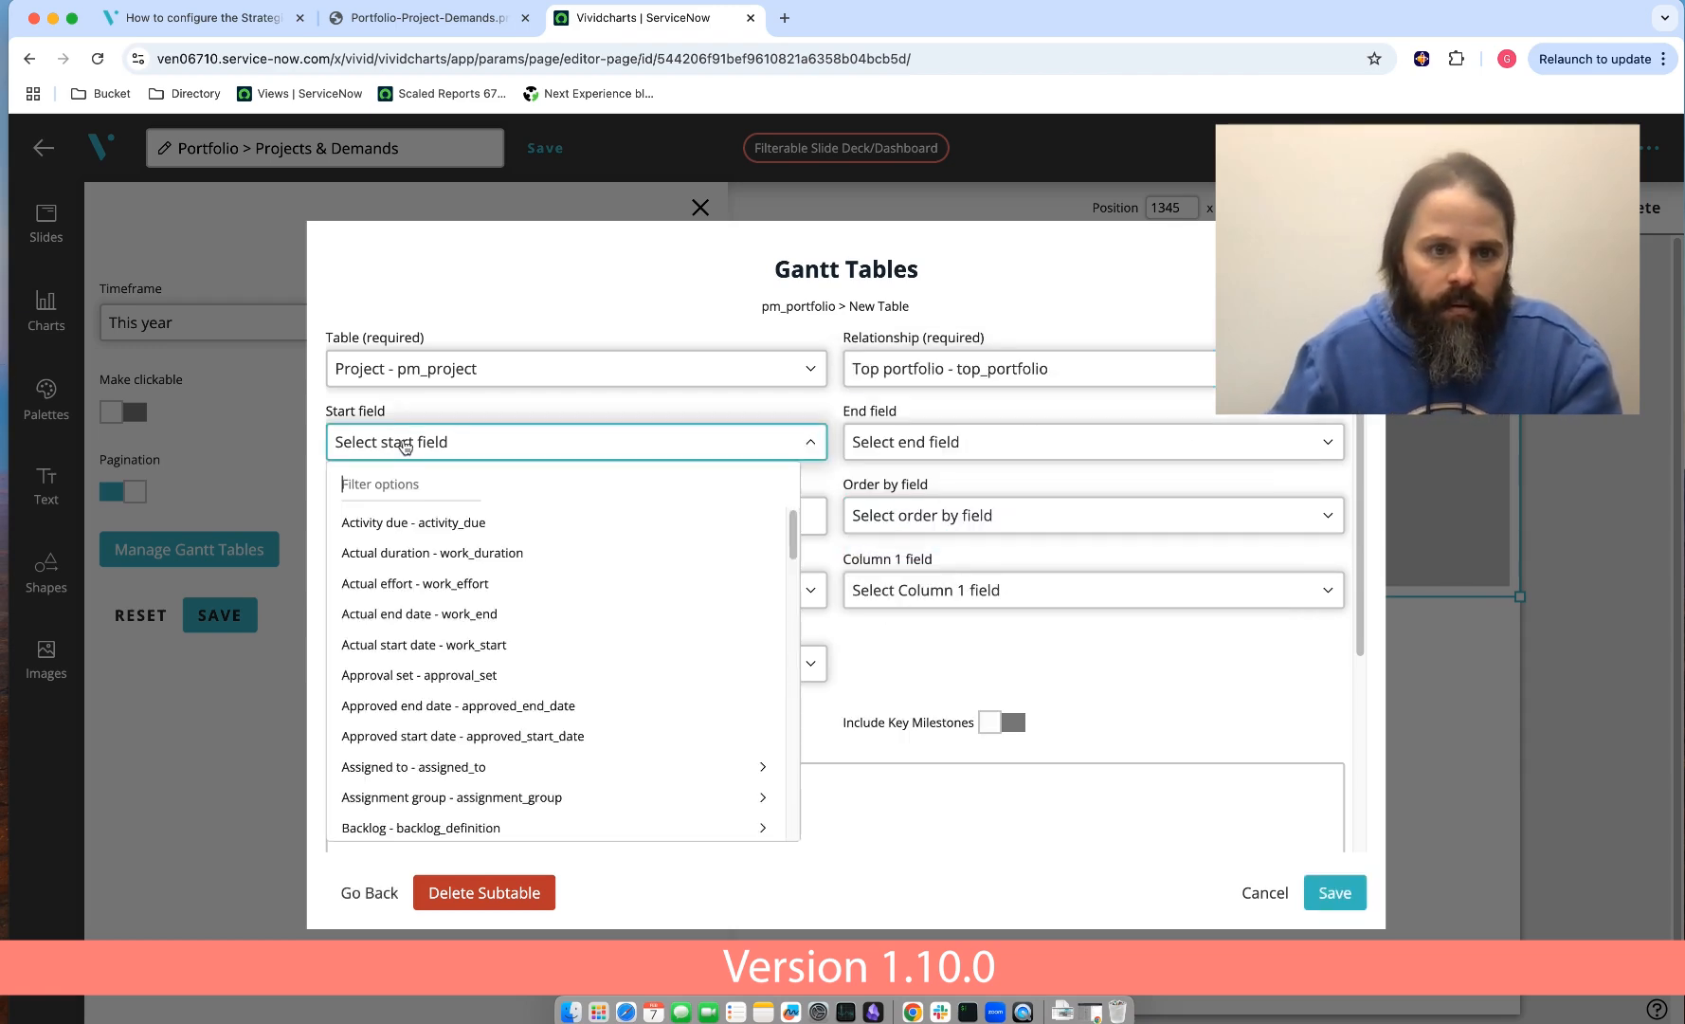
{"action": "type", "text": "plann"}
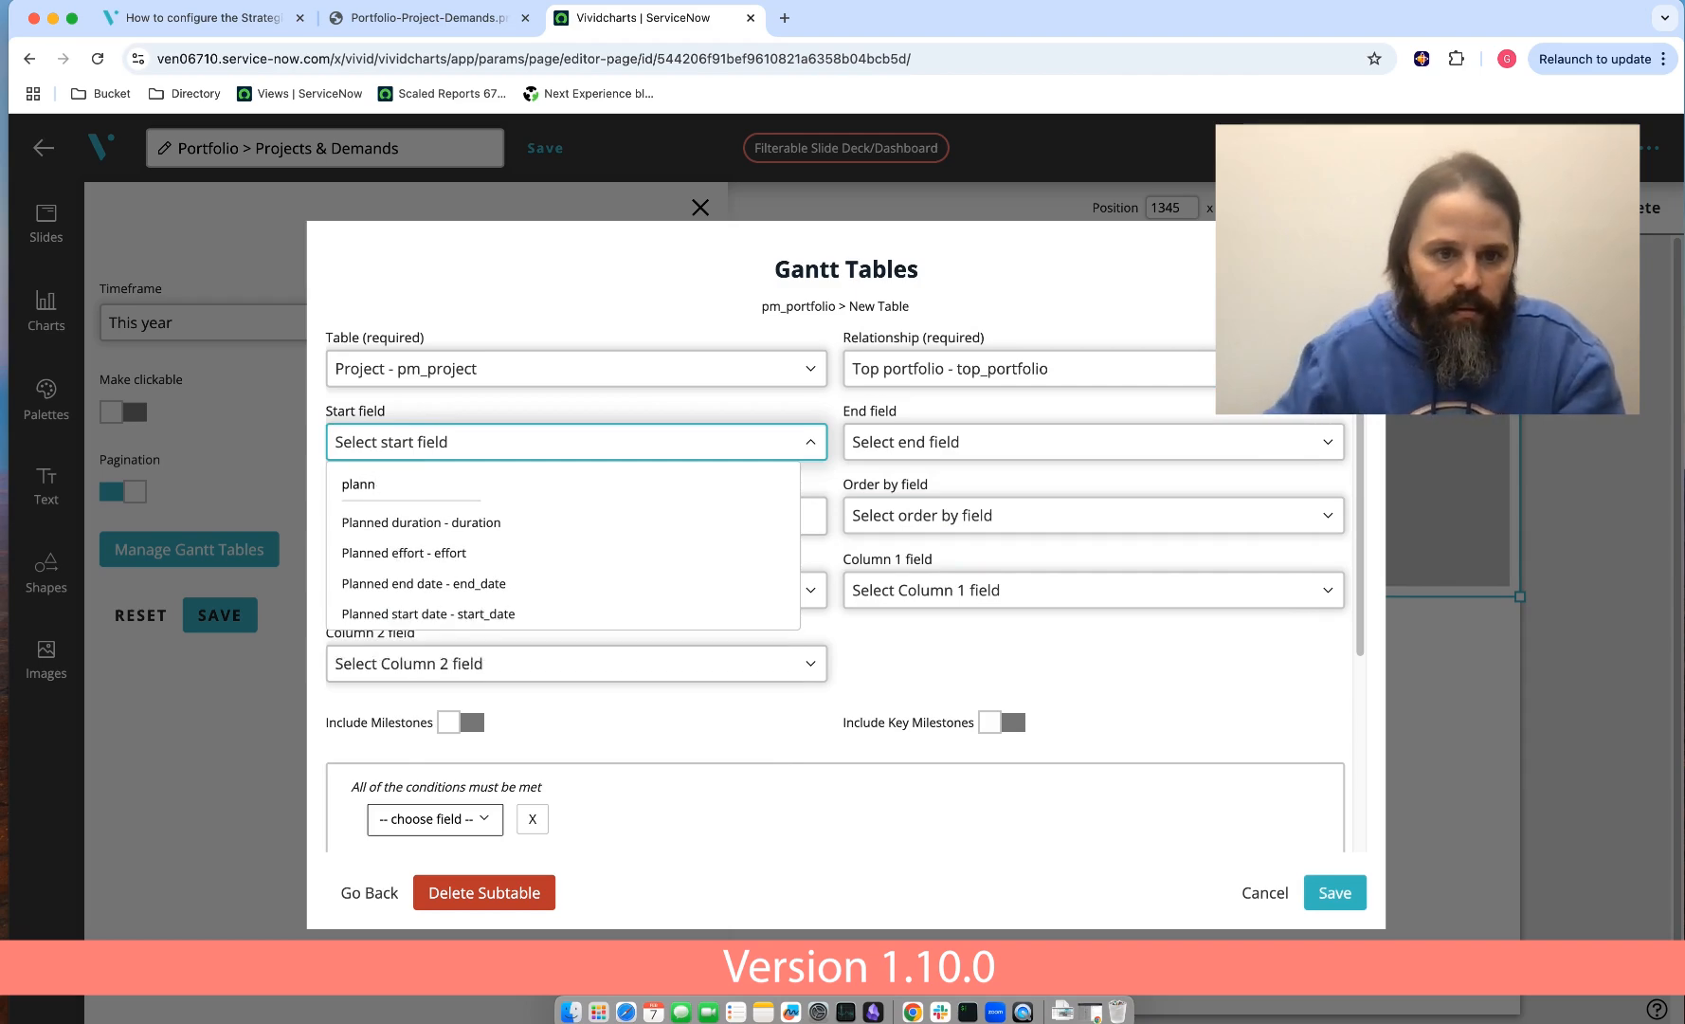
{"action": "left_click", "coordinate": [444, 613]}
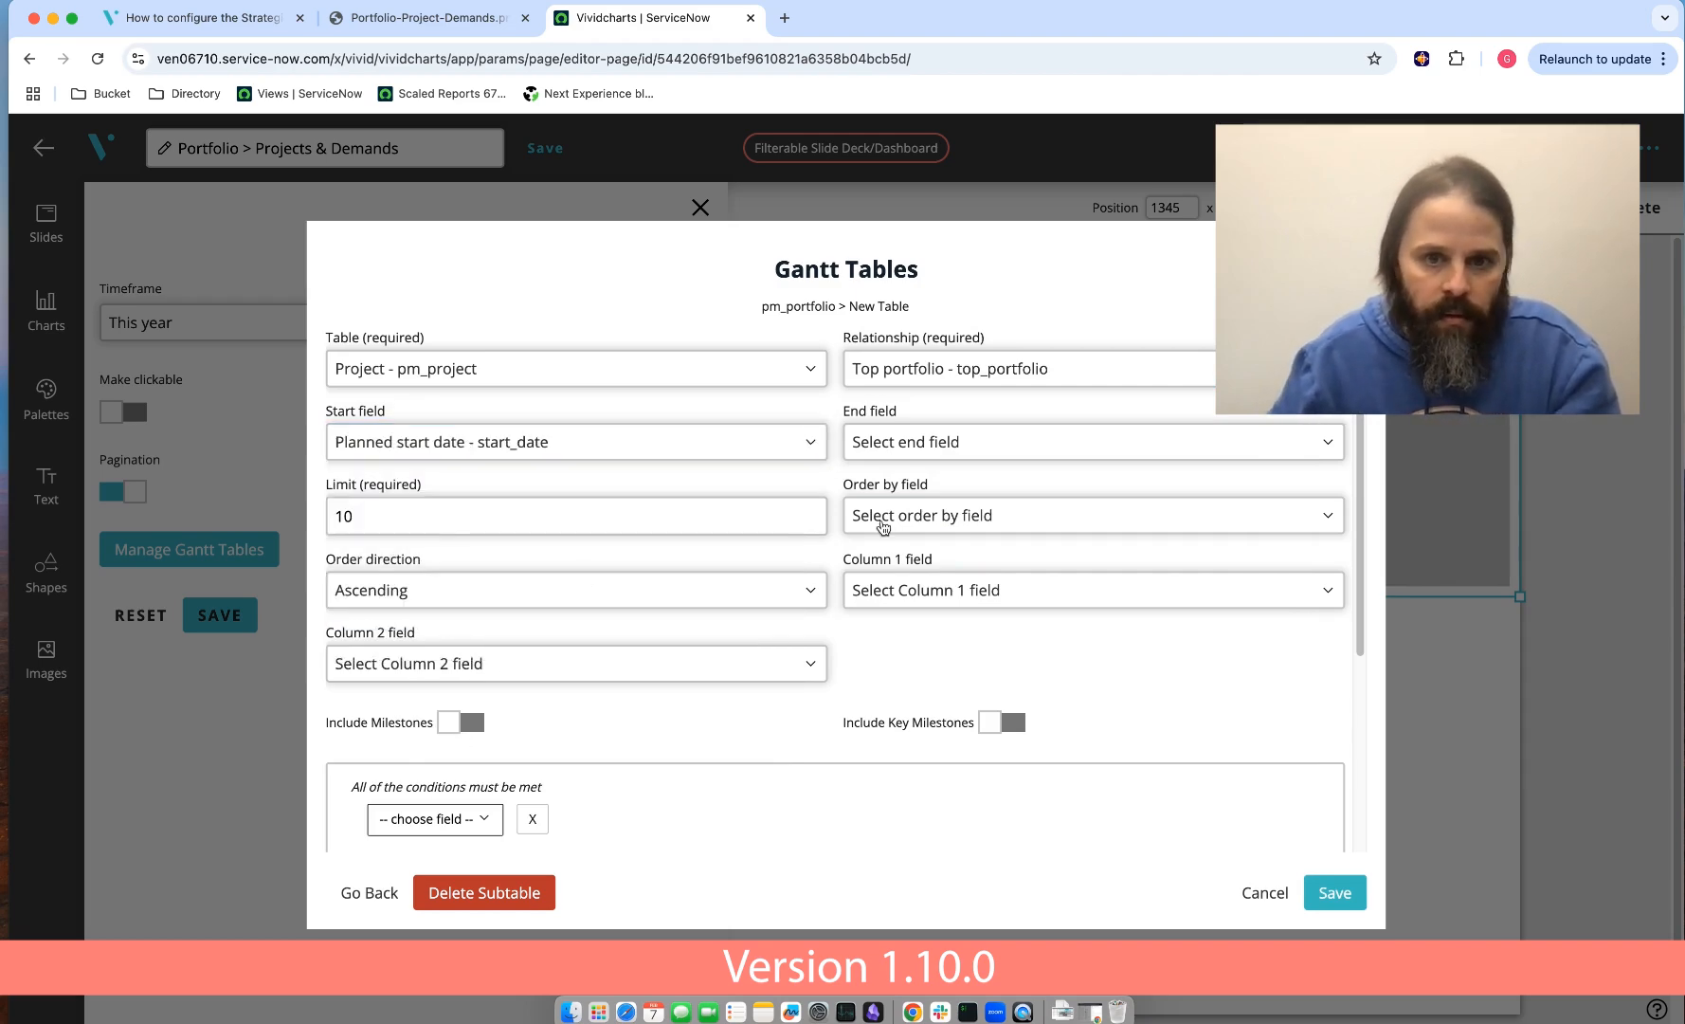
{"action": "left_click", "coordinate": [944, 452]}
{"action": "type", "text": "planned"}
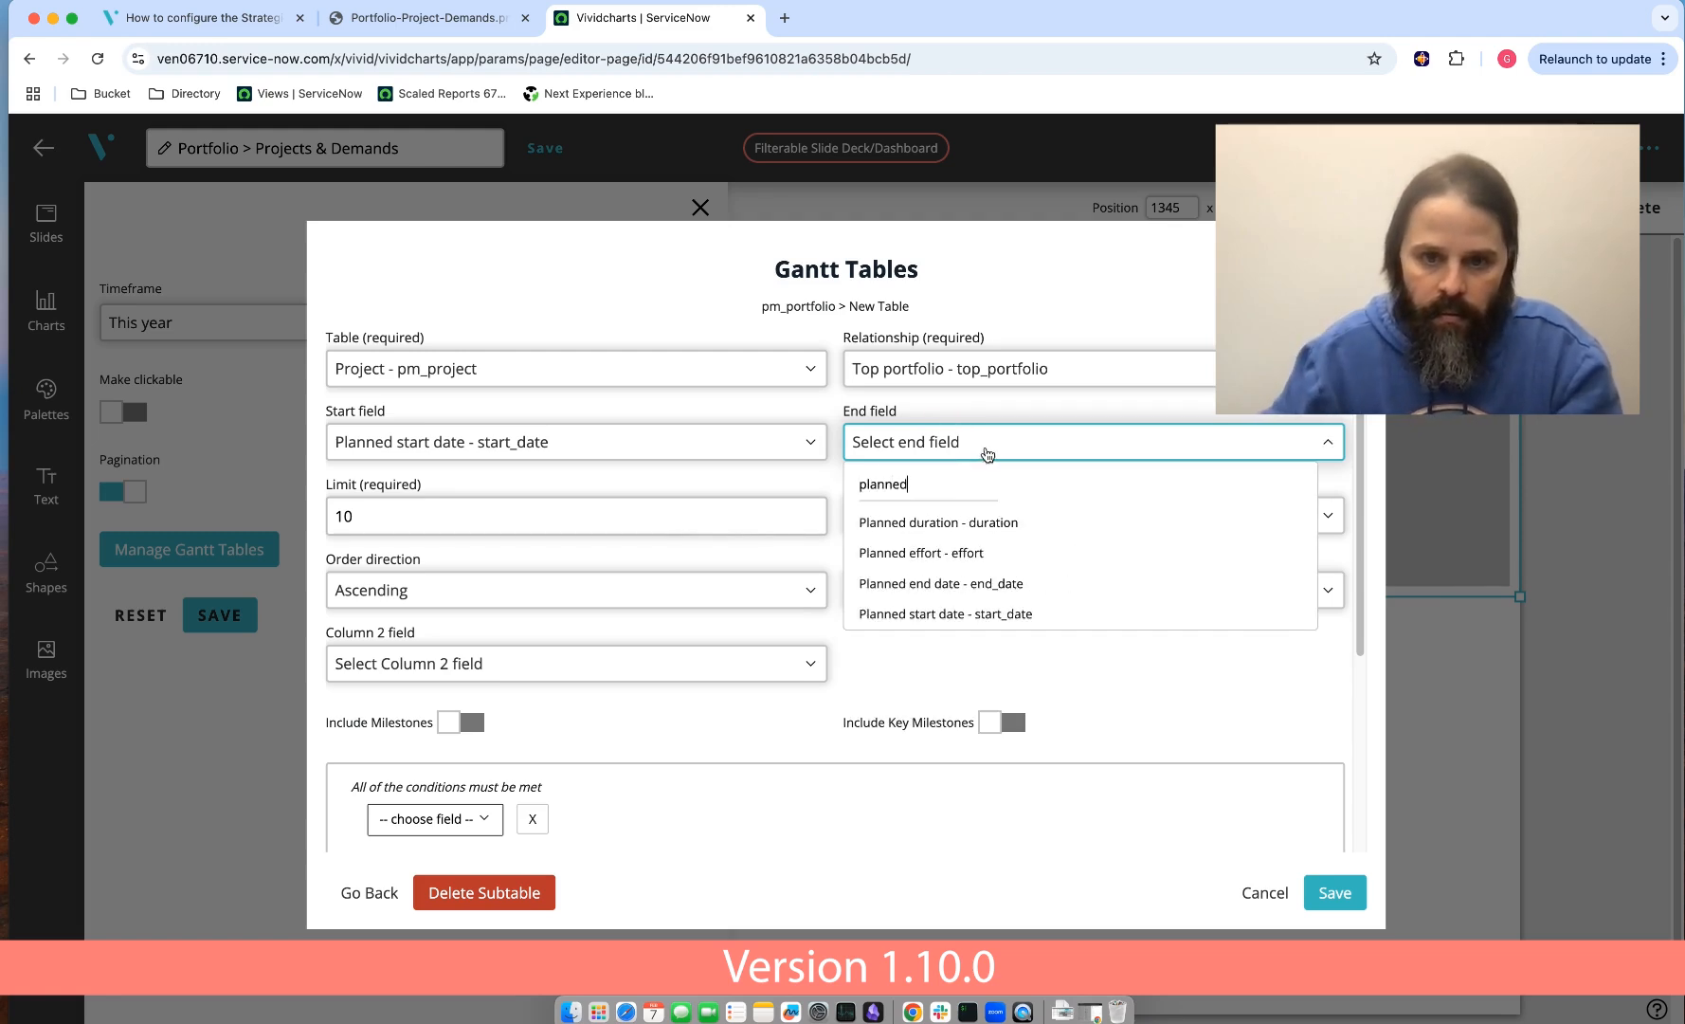
{"action": "left_click", "coordinate": [966, 584]}
{"action": "left_click", "coordinate": [952, 516]}
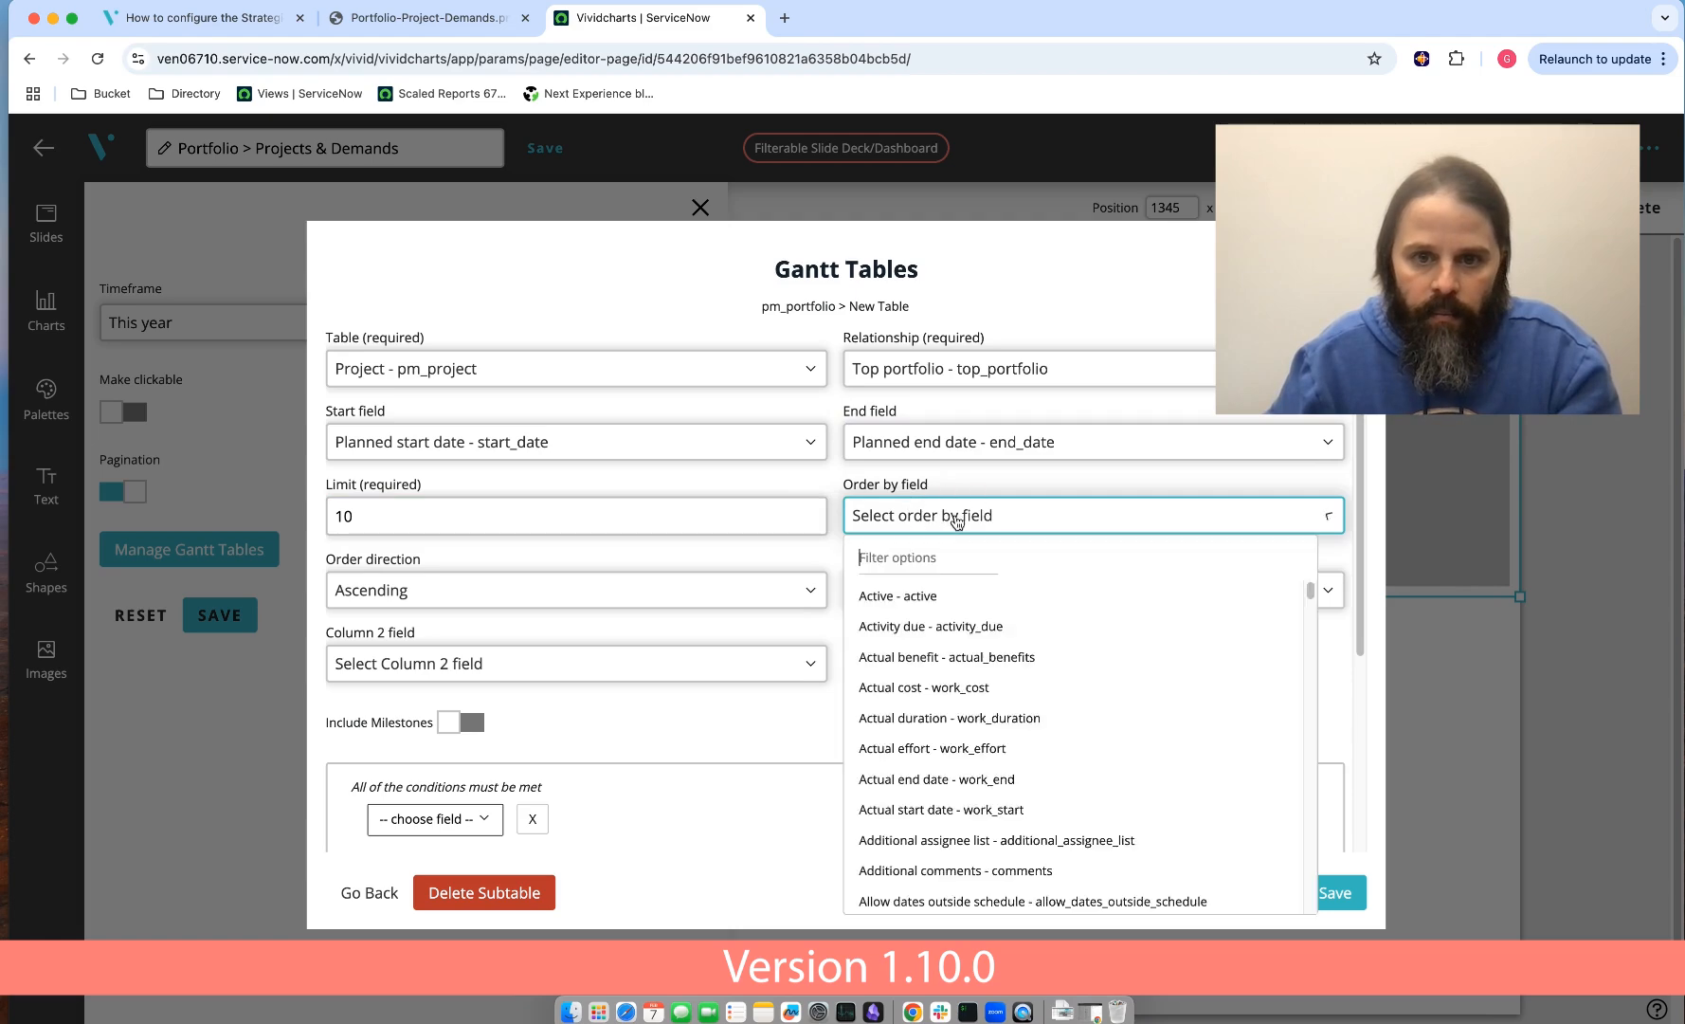
{"action": "left_click", "coordinate": [943, 517]}
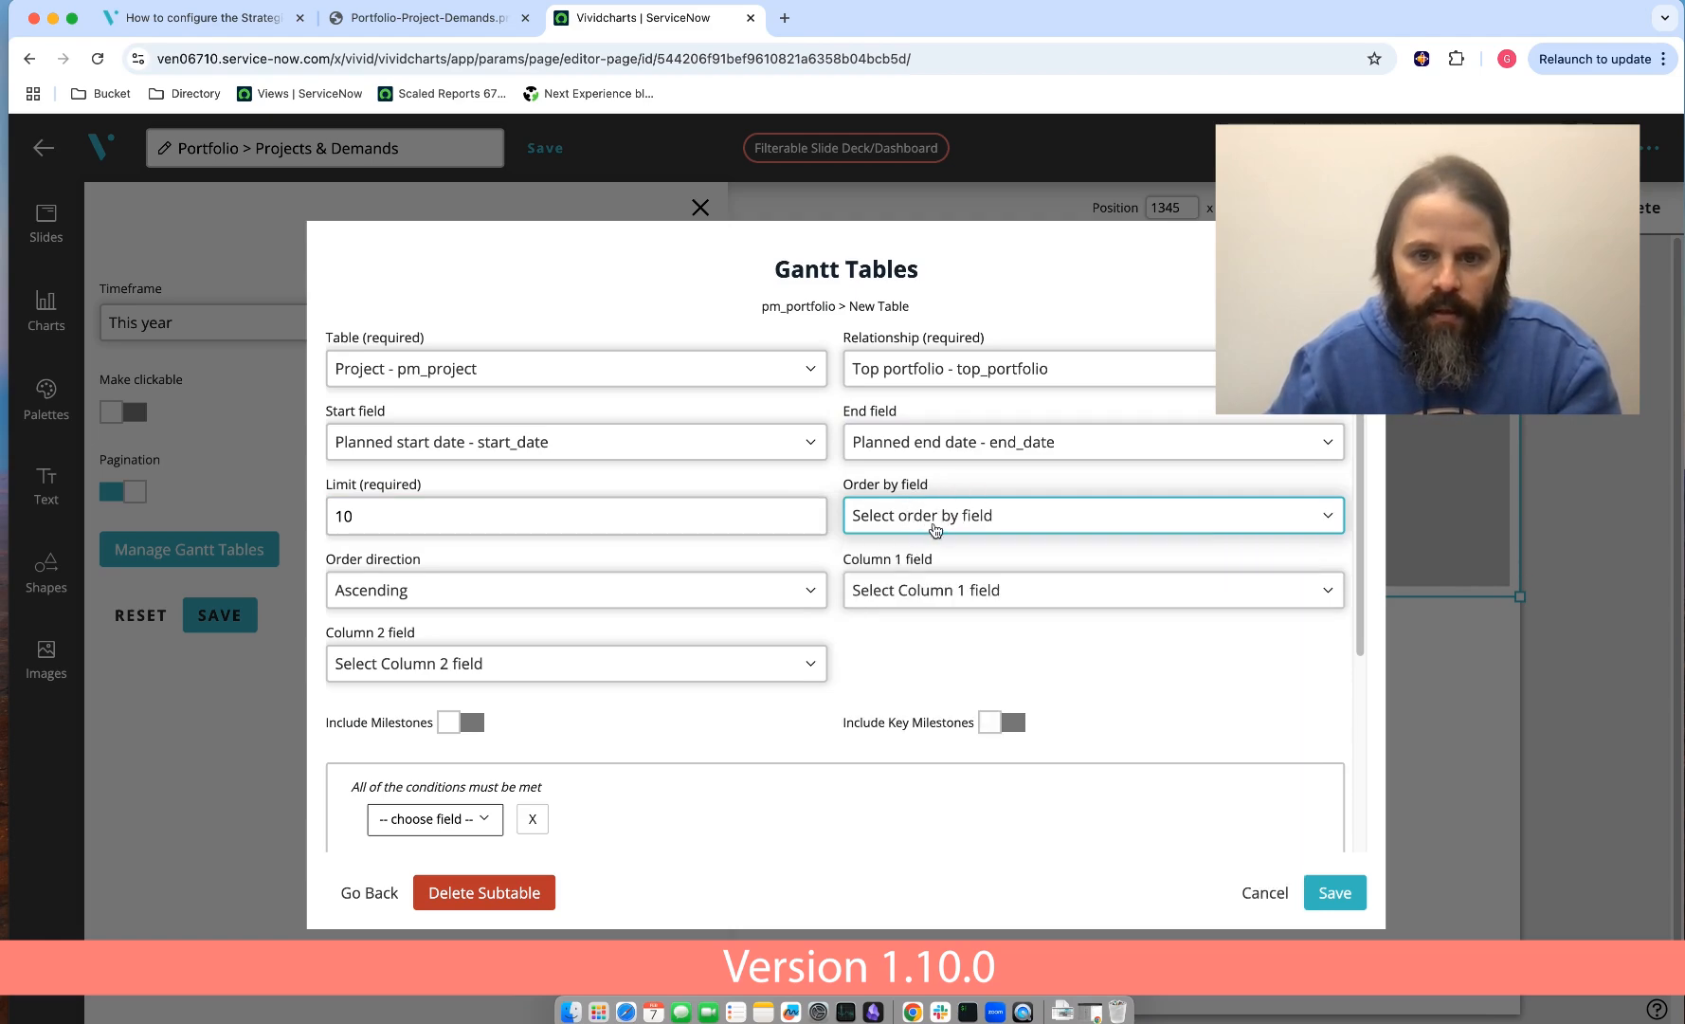
- Set the pm_project column 1 field to Project Name - short_description and column 2 to Task type - sys_class_name
{"action": "left_click", "coordinate": [1010, 589]}
{"action": "type", "text": "name"}
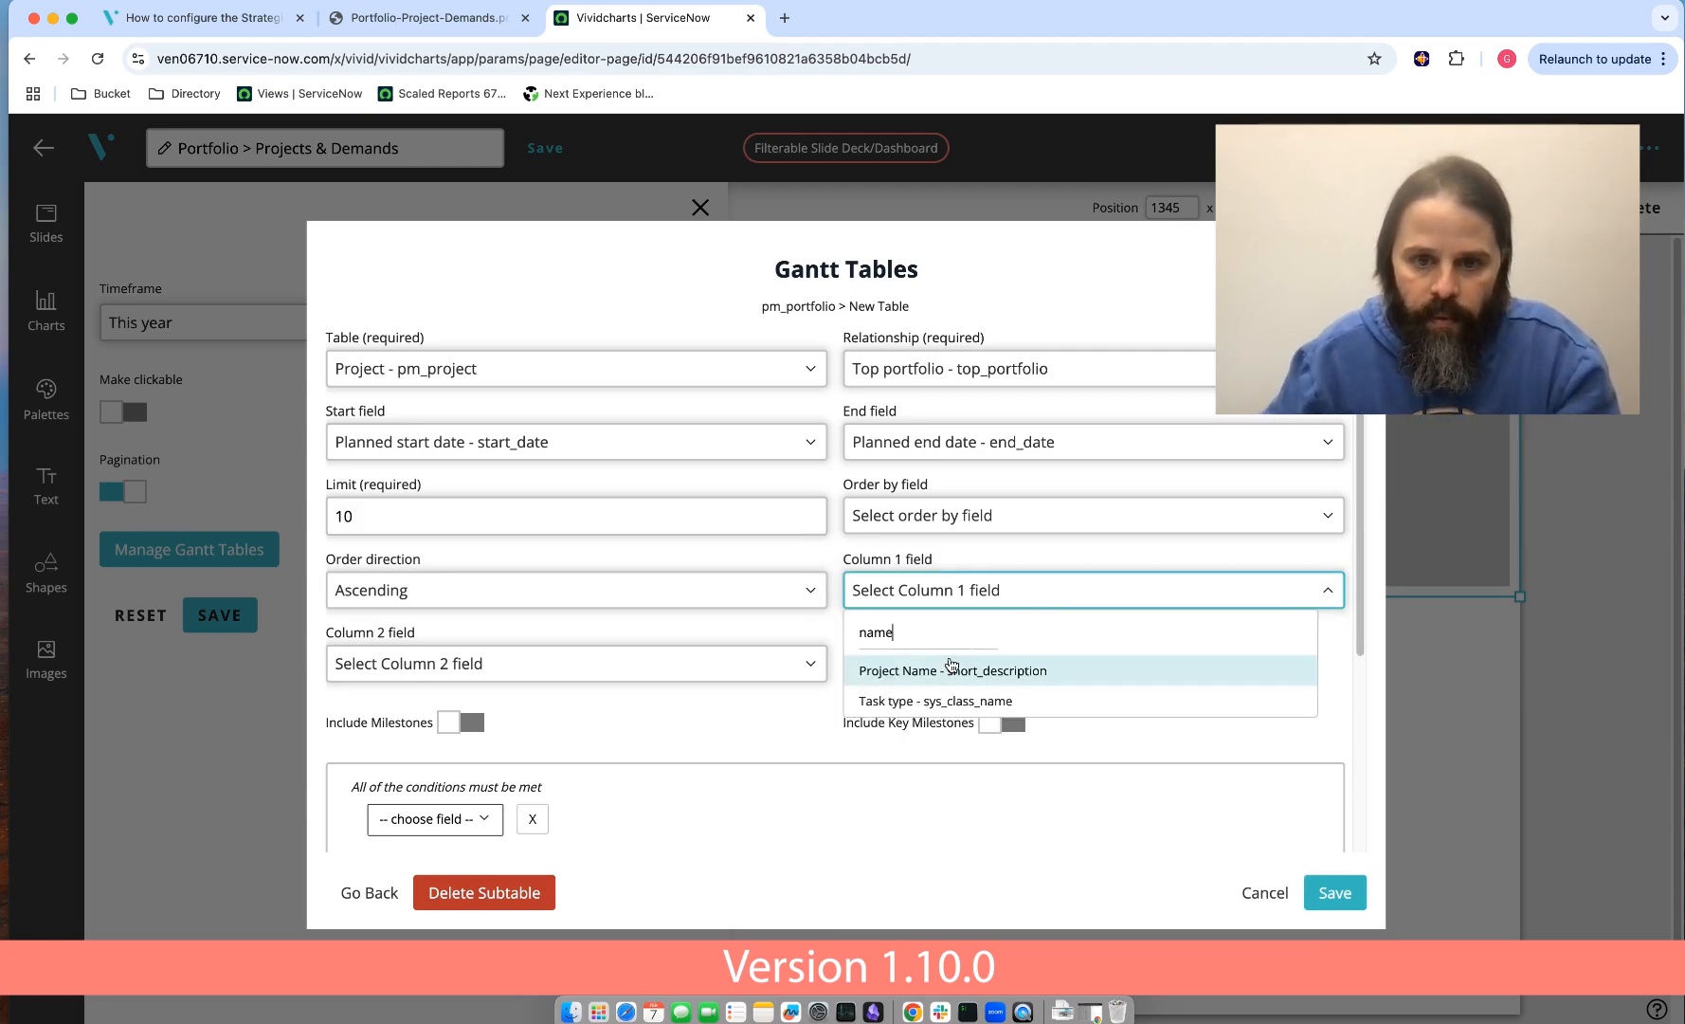
{"action": "left_click", "coordinate": [951, 670]}
{"action": "left_click", "coordinate": [392, 668]}
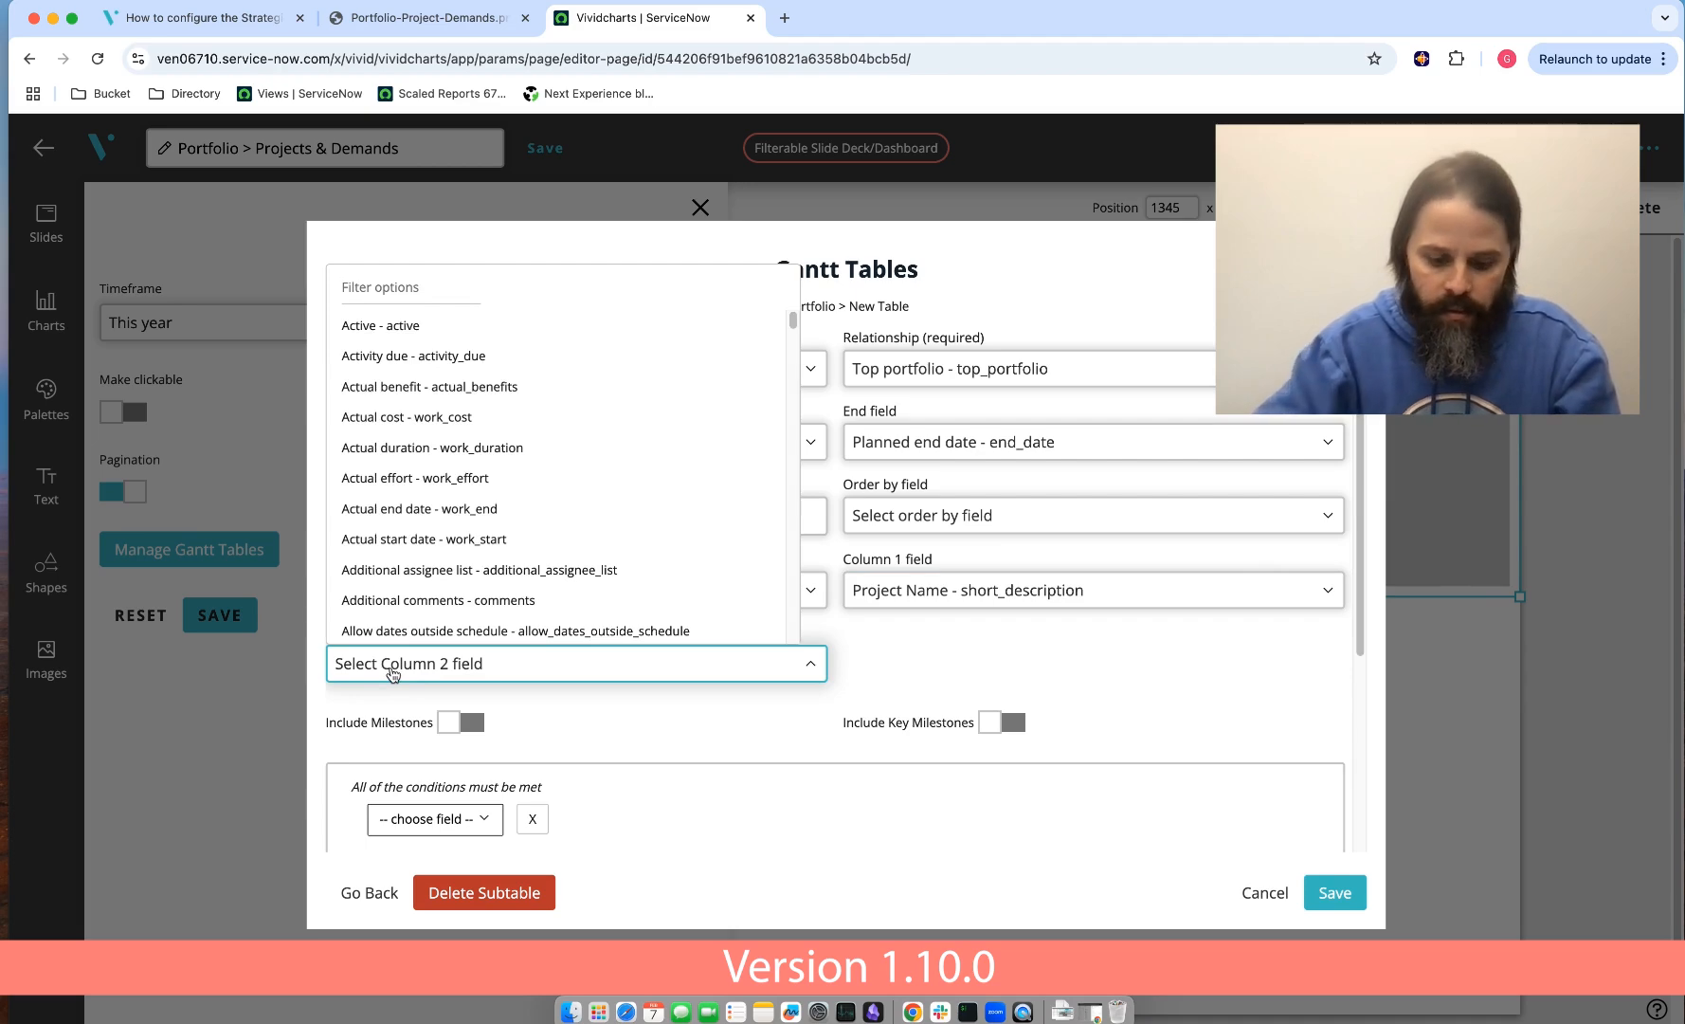
{"action": "type", "text": "nam"}
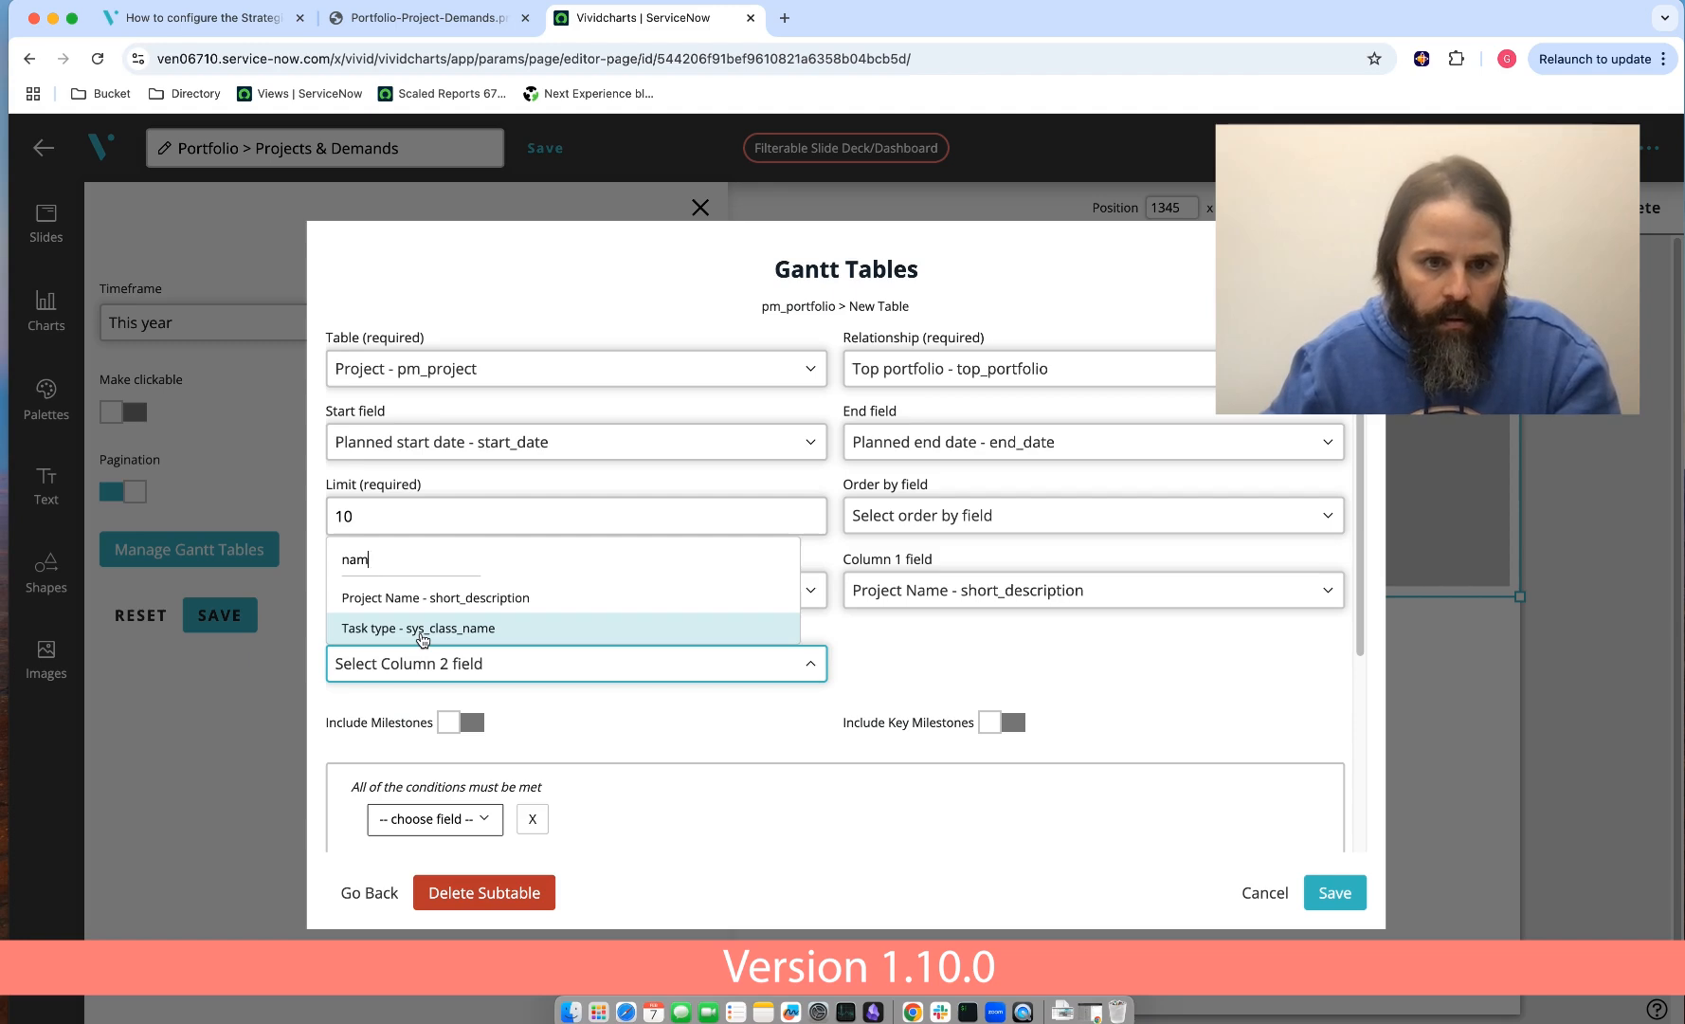
{"action": "left_click", "coordinate": [461, 626]}
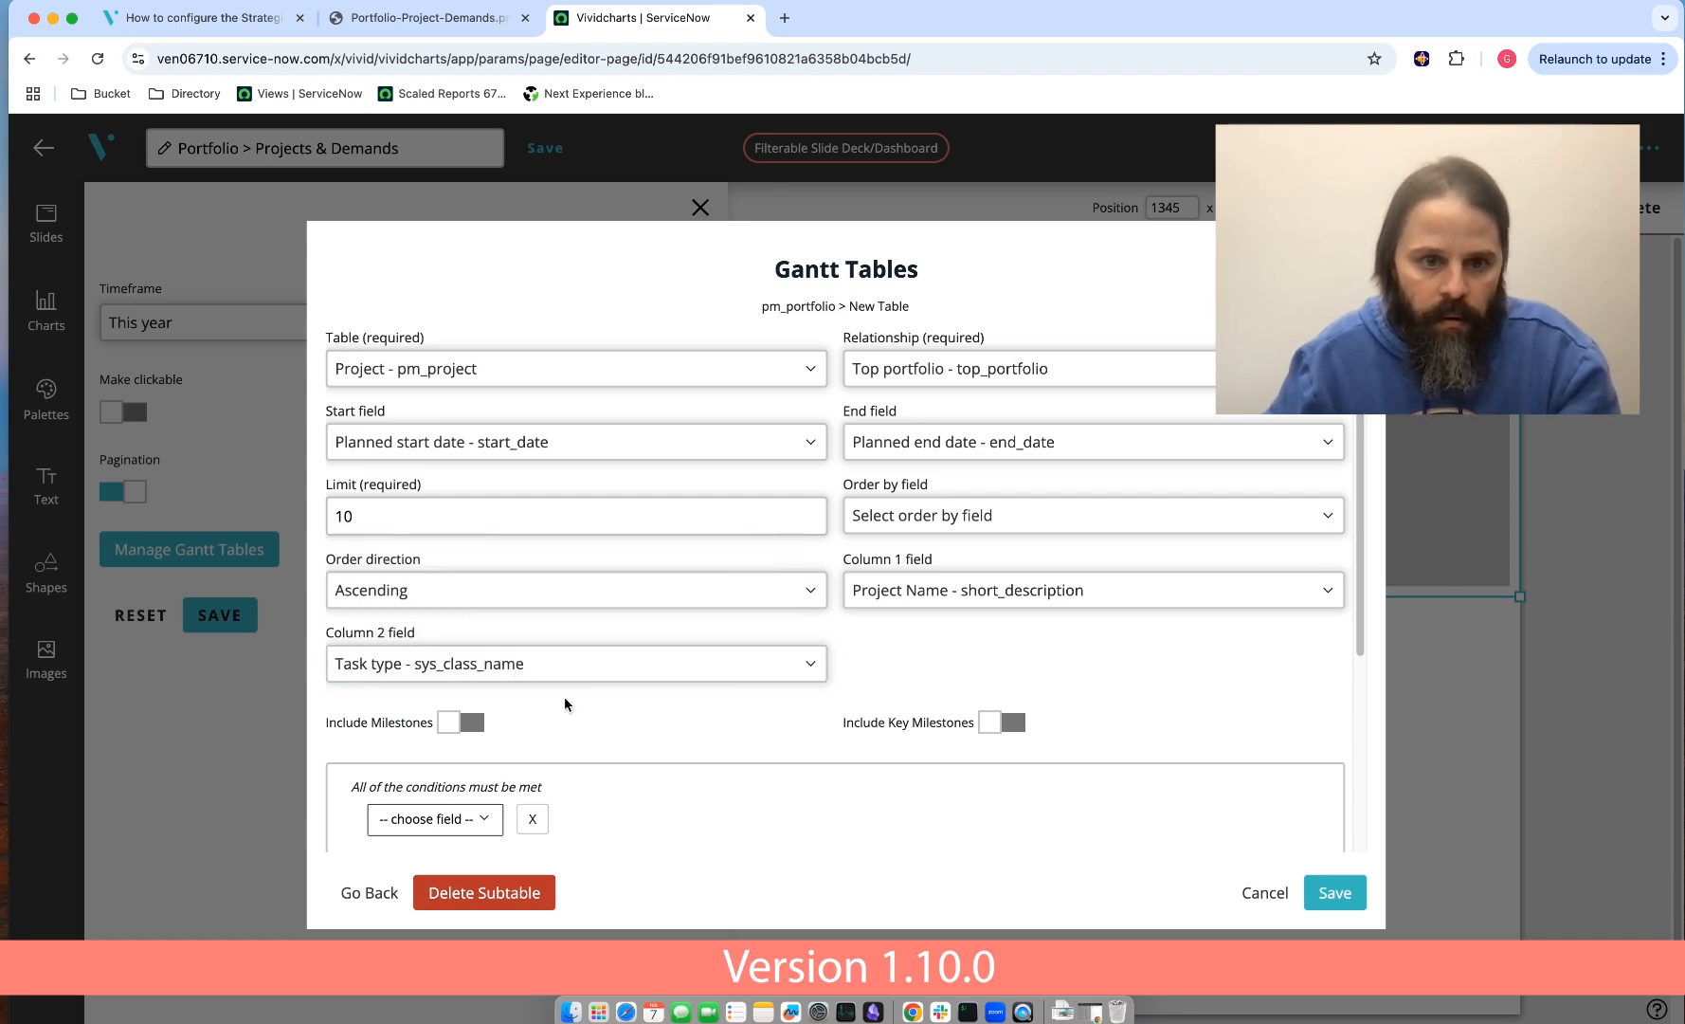
- Include both milestones and key milestones for the pm_project subtable
{"action": "left_click", "coordinate": [480, 724]}
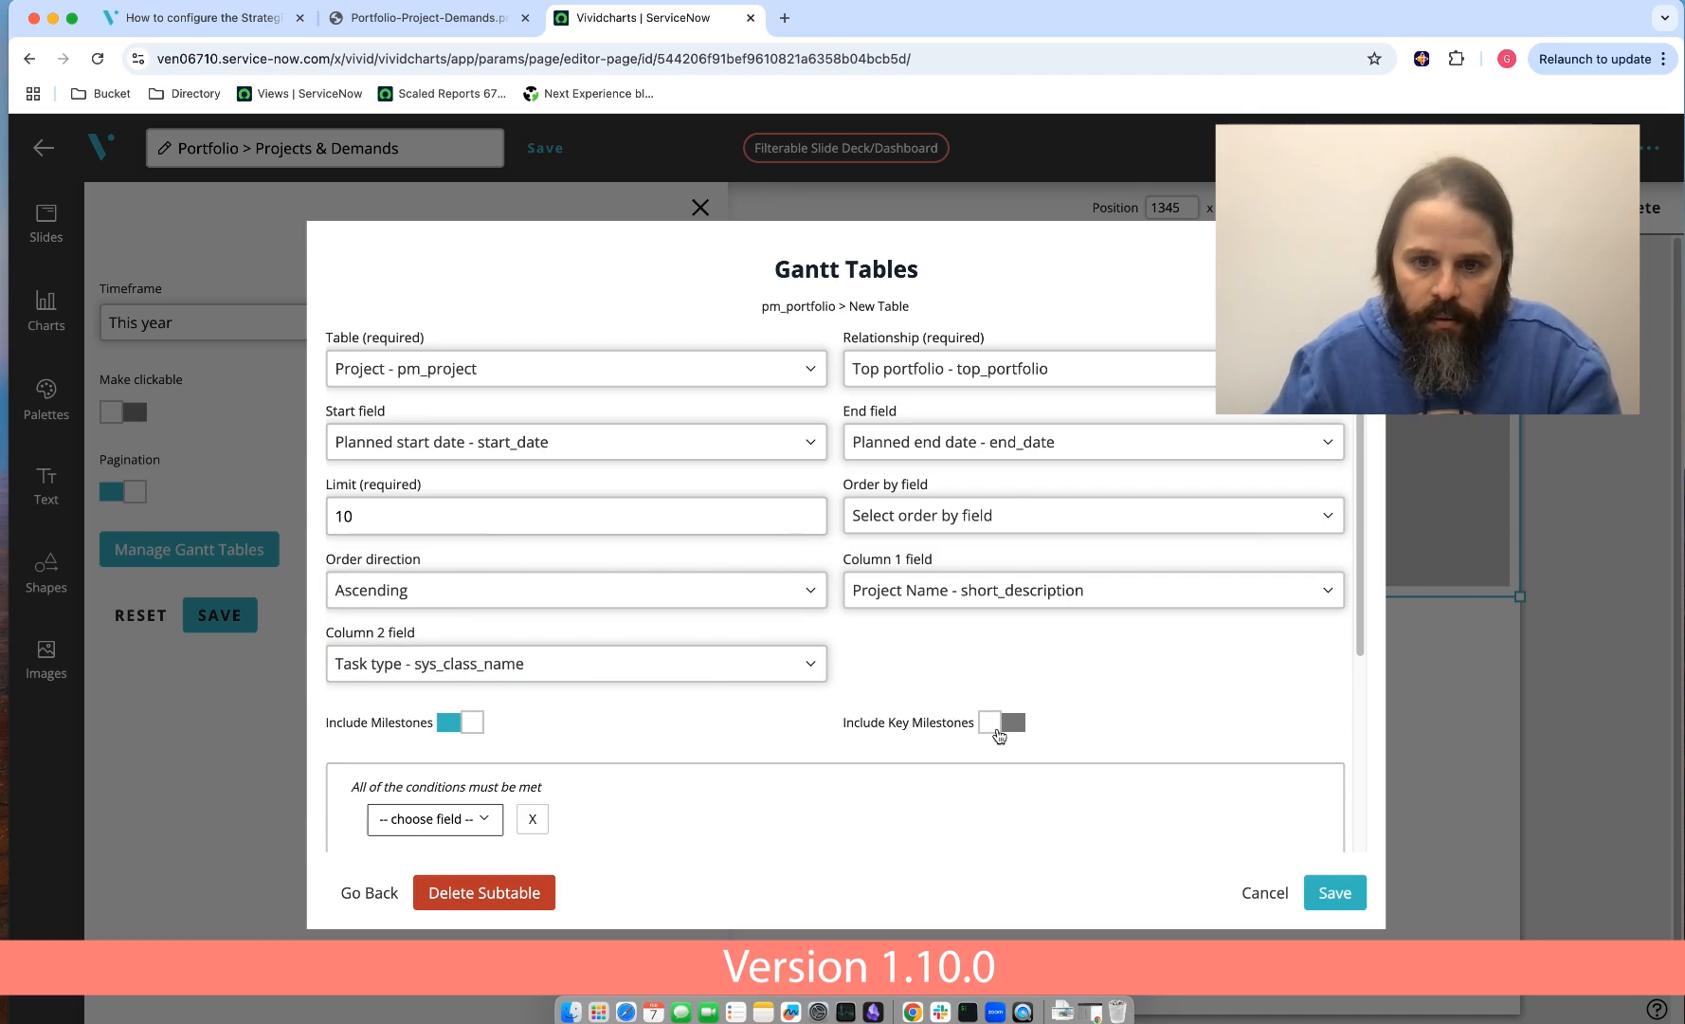
{"action": "left_click", "coordinate": [1006, 733]}
{"action": "scroll", "coordinate": [769, 719], "scroll_direction": "down", "scroll_amount": 3}
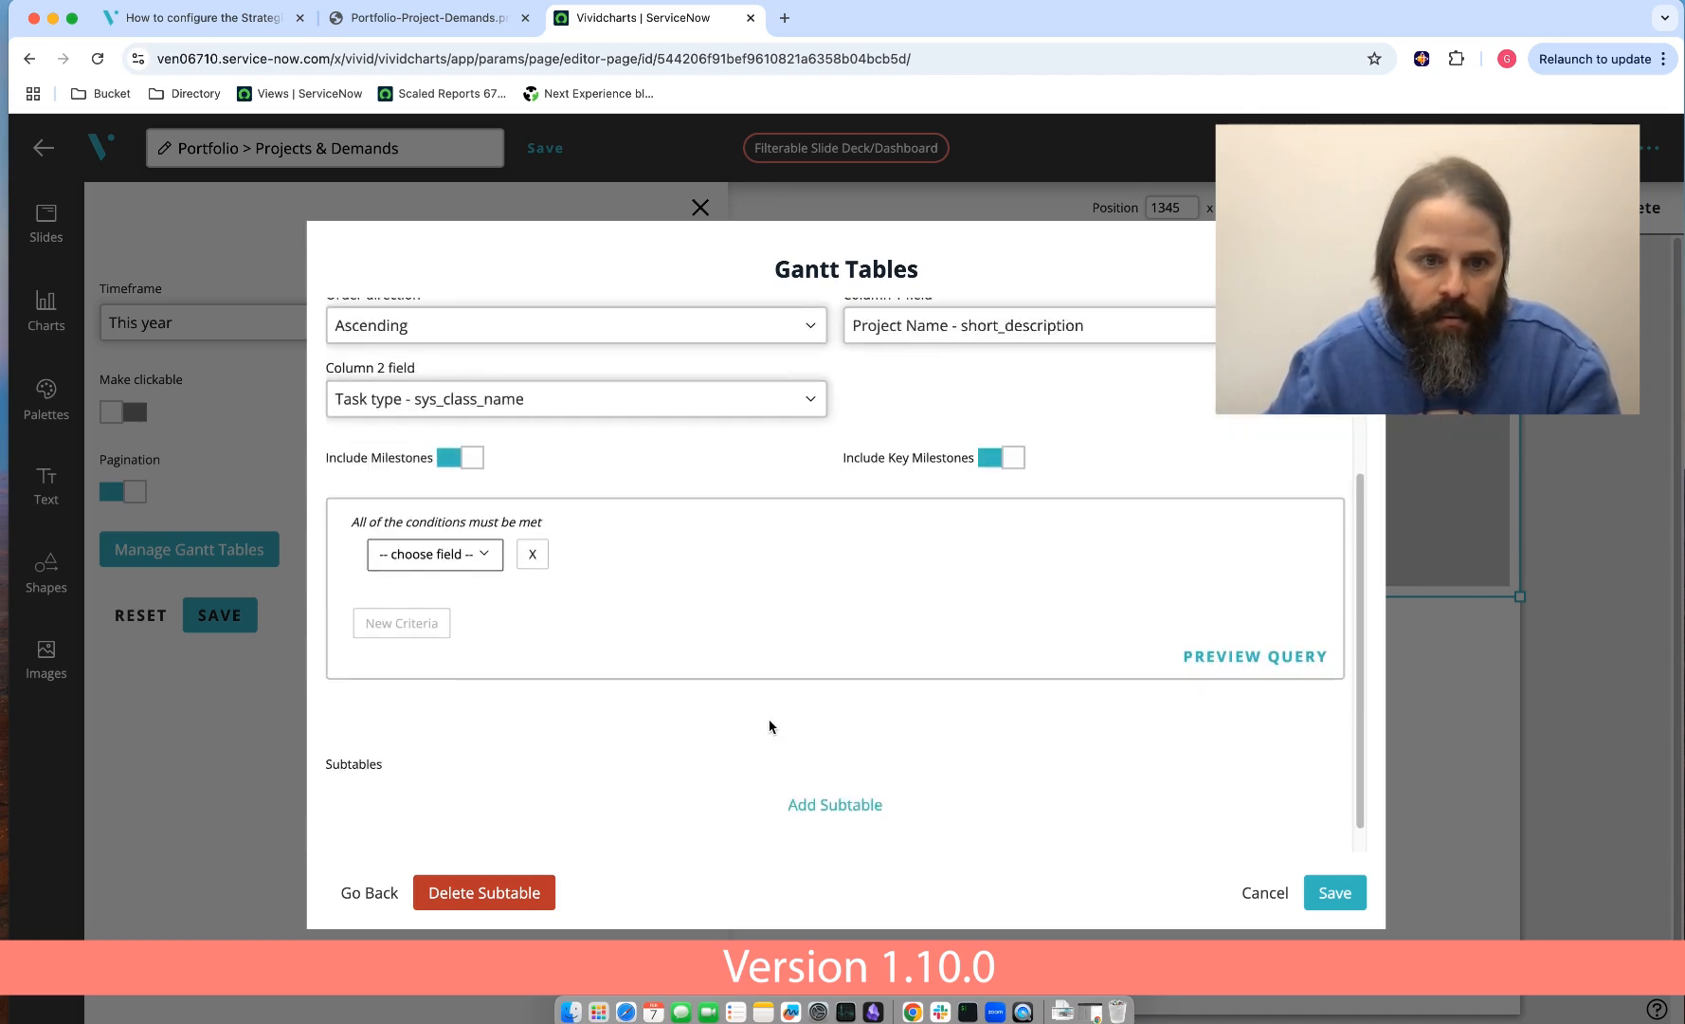
{"action": "scroll", "coordinate": [769, 726], "scroll_direction": "down", "scroll_amount": 1}
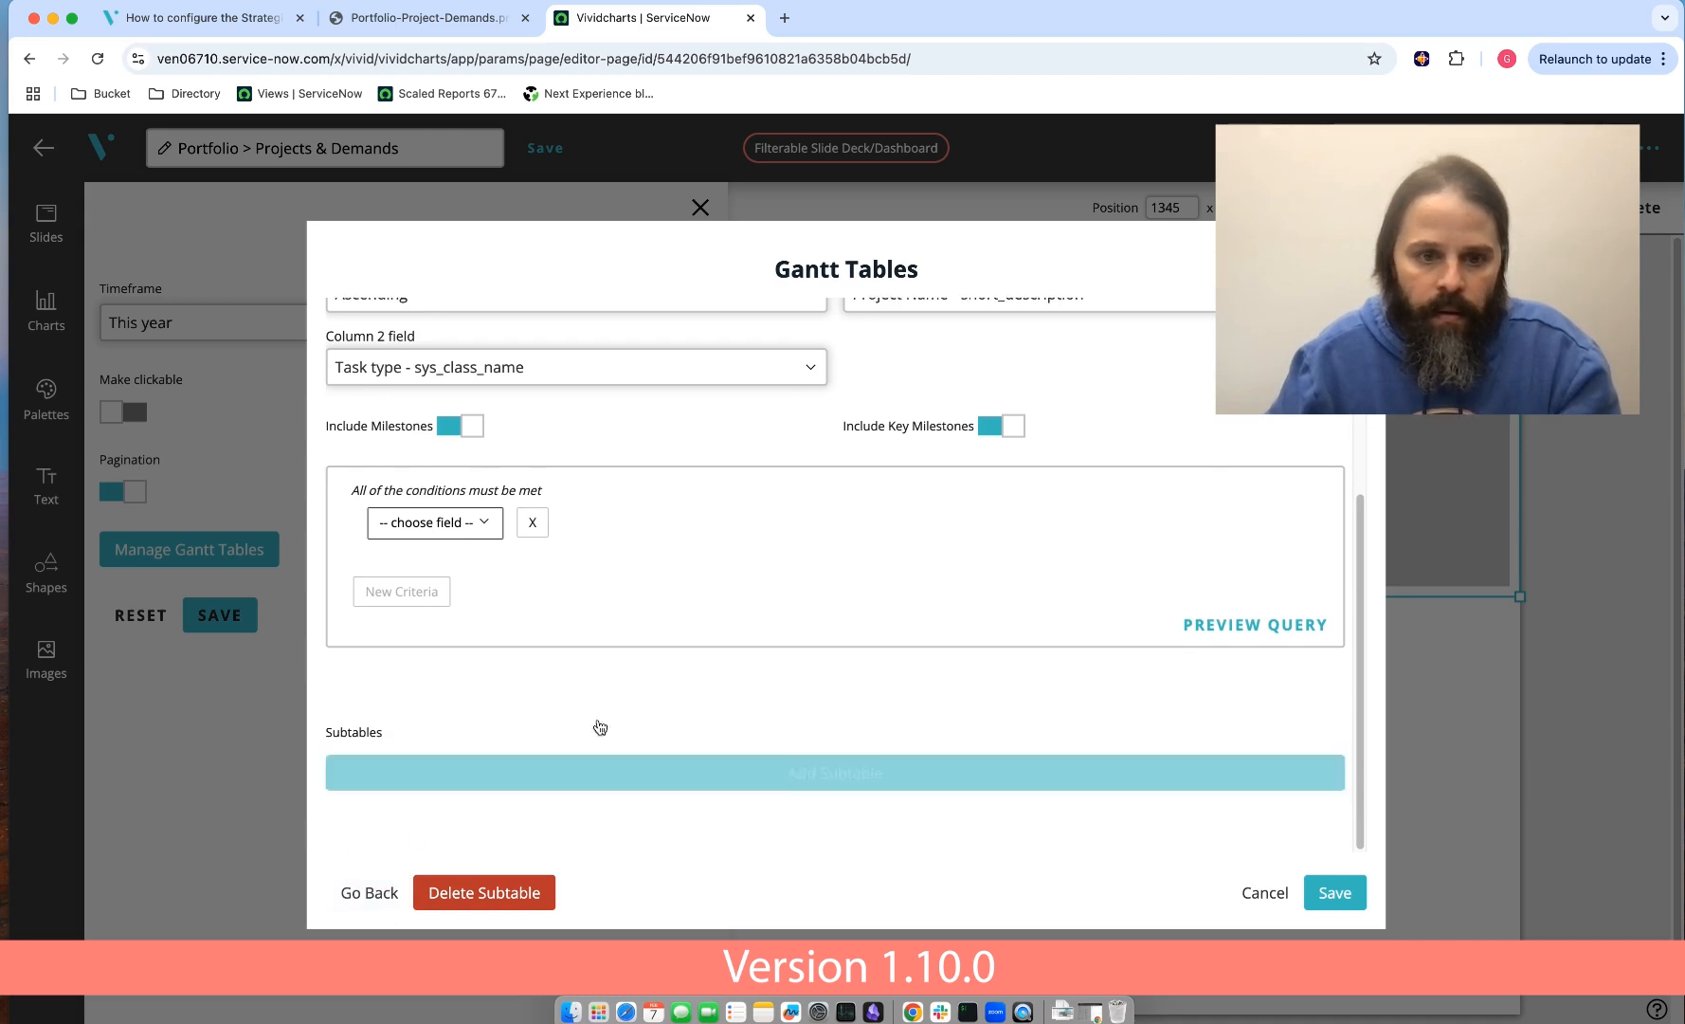
{"action": "scroll", "coordinate": [685, 579], "scroll_direction": "up", "scroll_amount": 3}
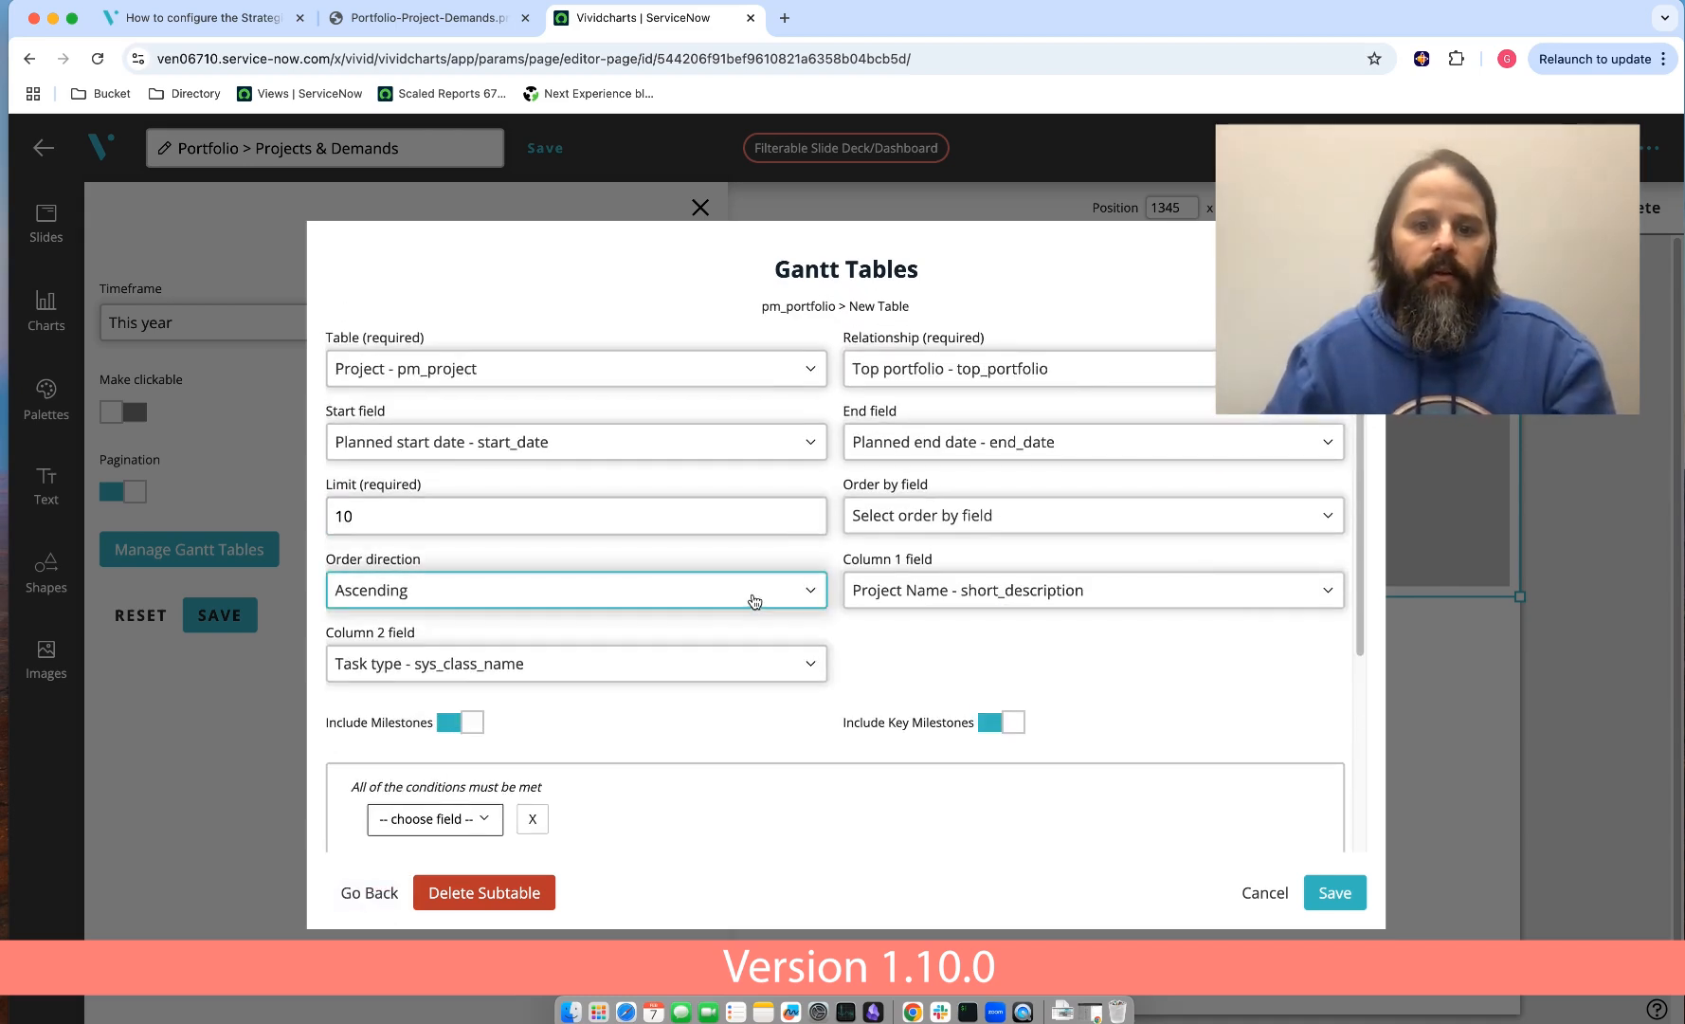
- Add a subtable under pm_project using table Project Task - pm_project_task, related to the parent by Parent - parent
{"action": "scroll", "coordinate": [754, 601], "scroll_direction": "down", "scroll_amount": 3}
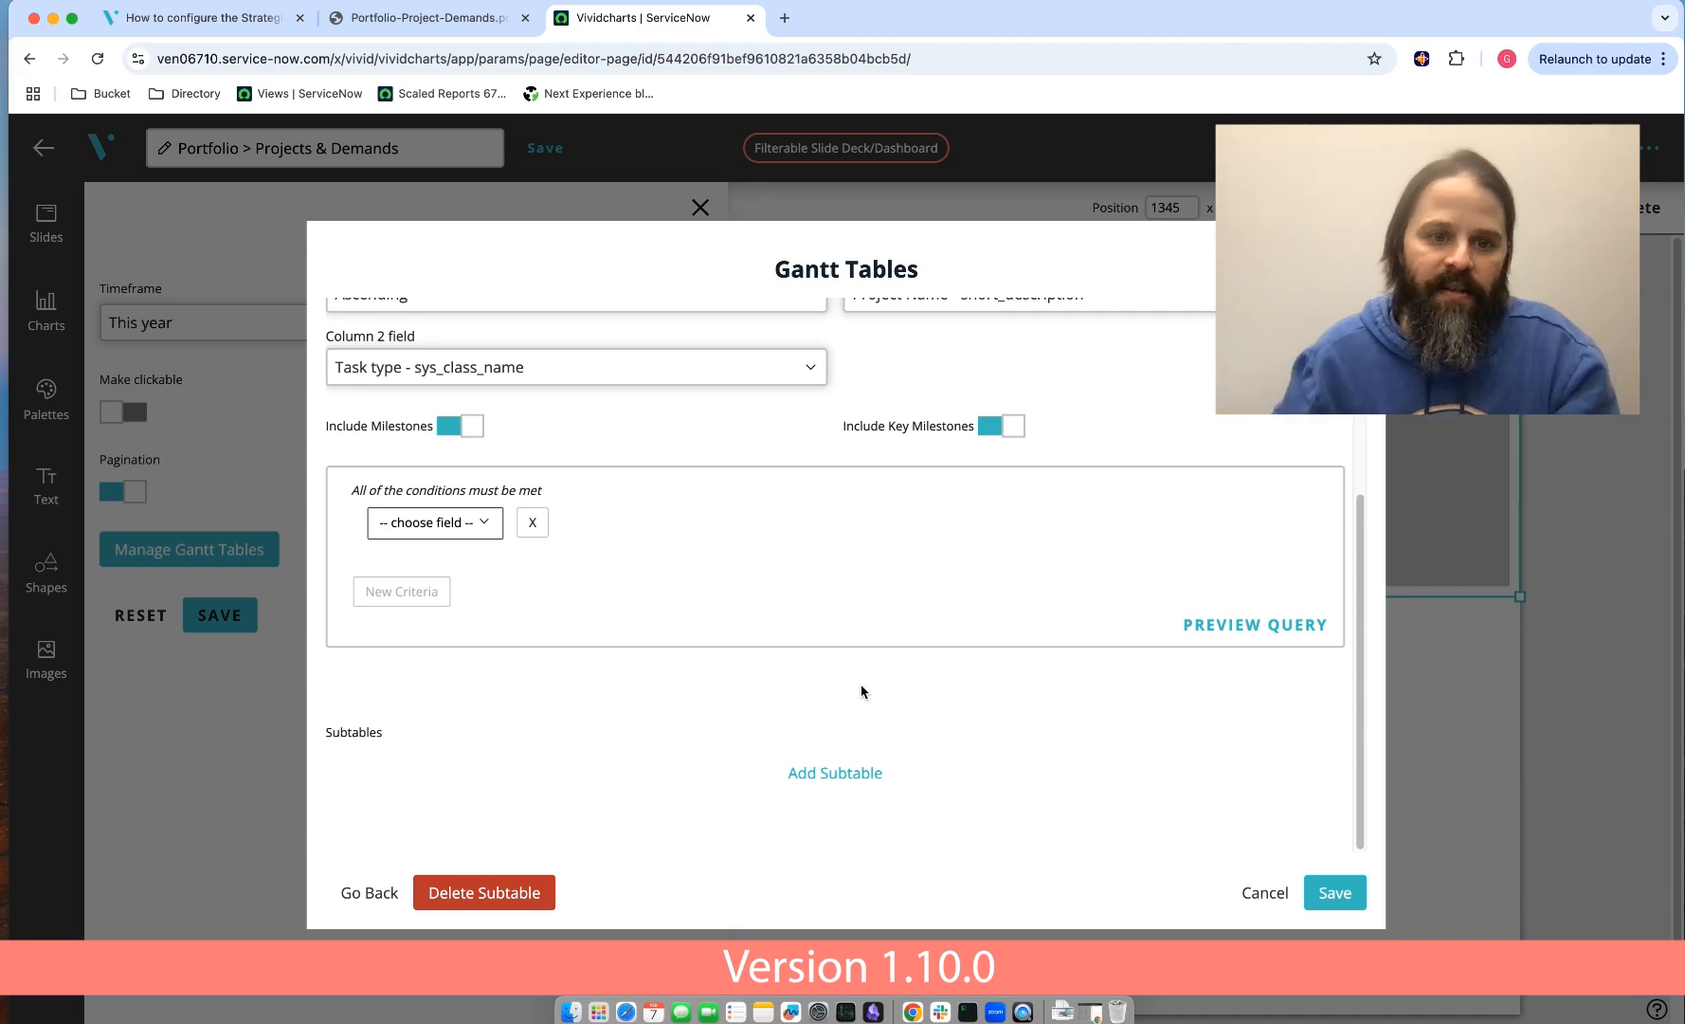
{"action": "left_click", "coordinate": [836, 776]}
{"action": "scroll", "coordinate": [757, 663], "scroll_direction": "up", "scroll_amount": 3}
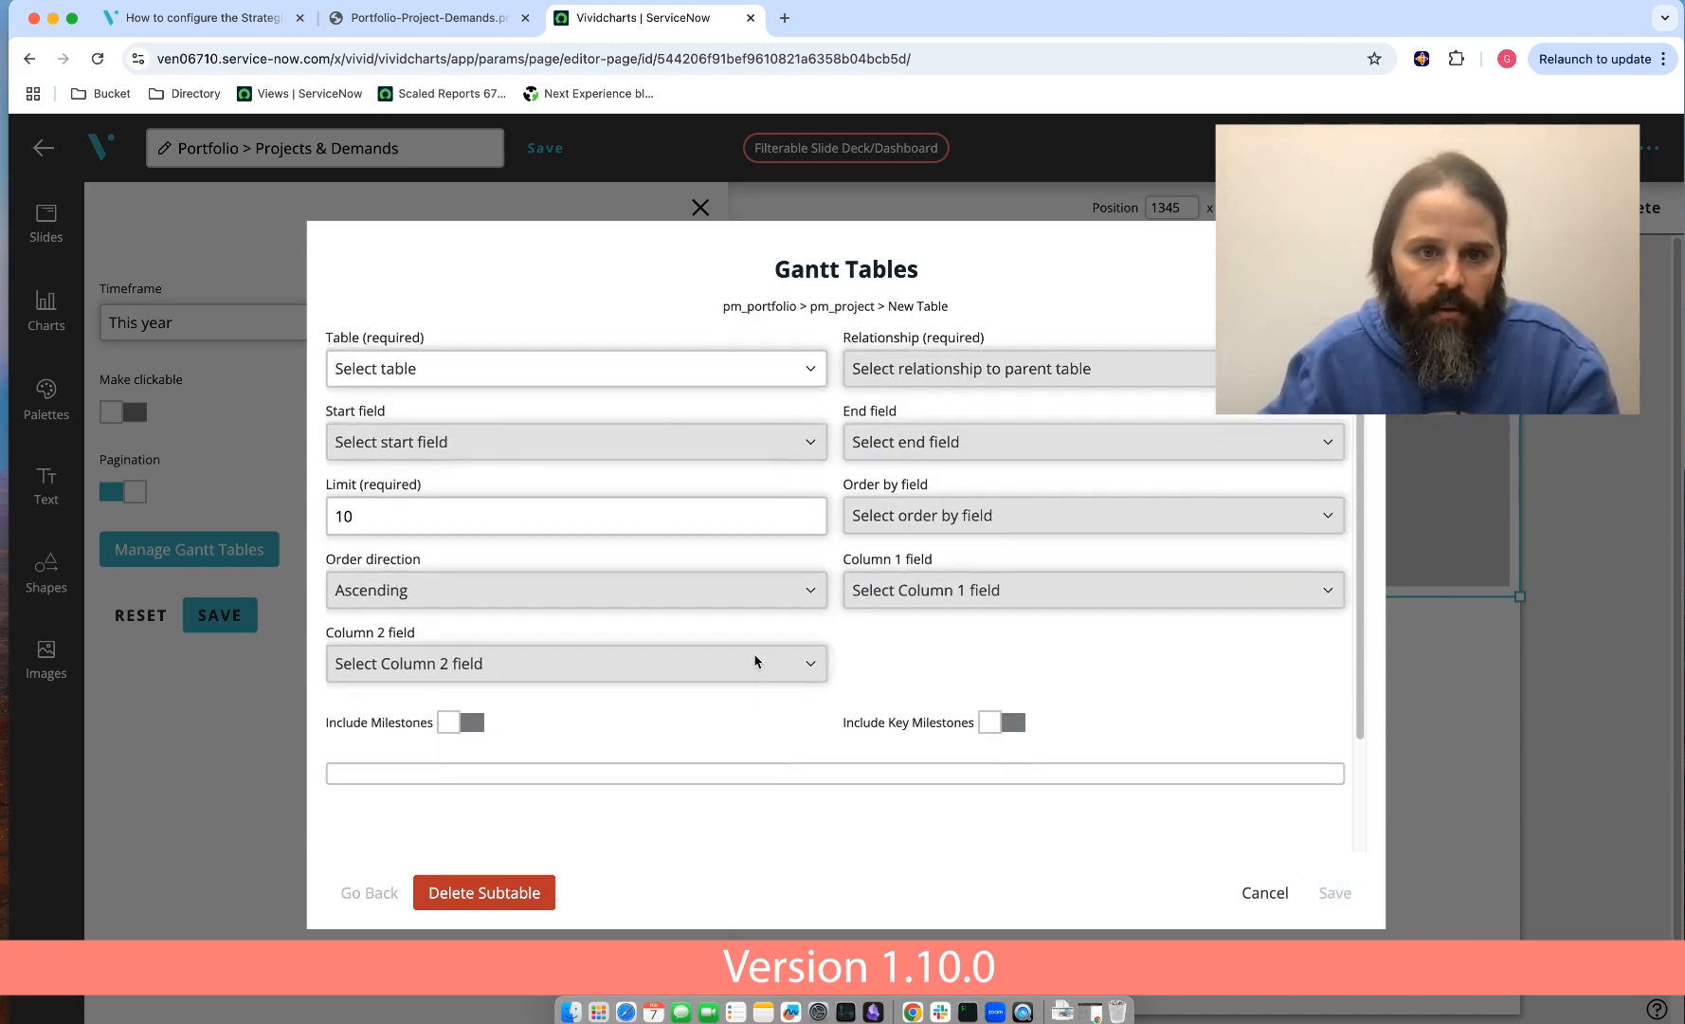
{"action": "left_click", "coordinate": [464, 380]}
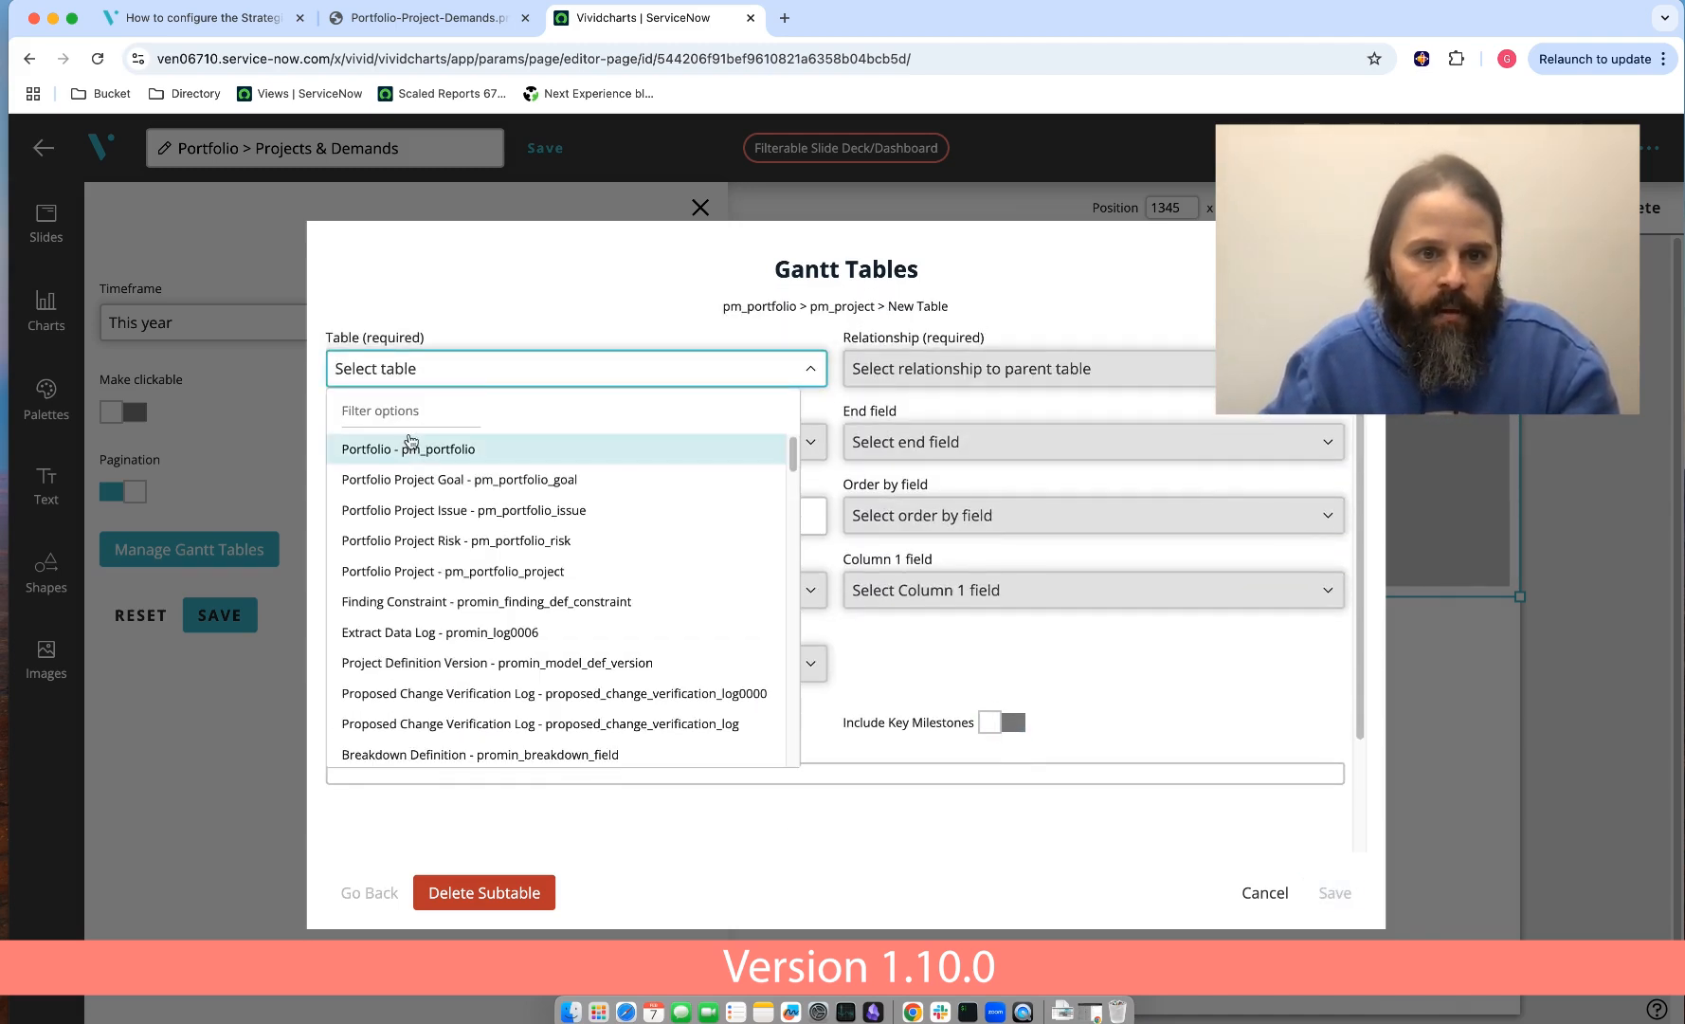
{"action": "type", "text": "project tas"}
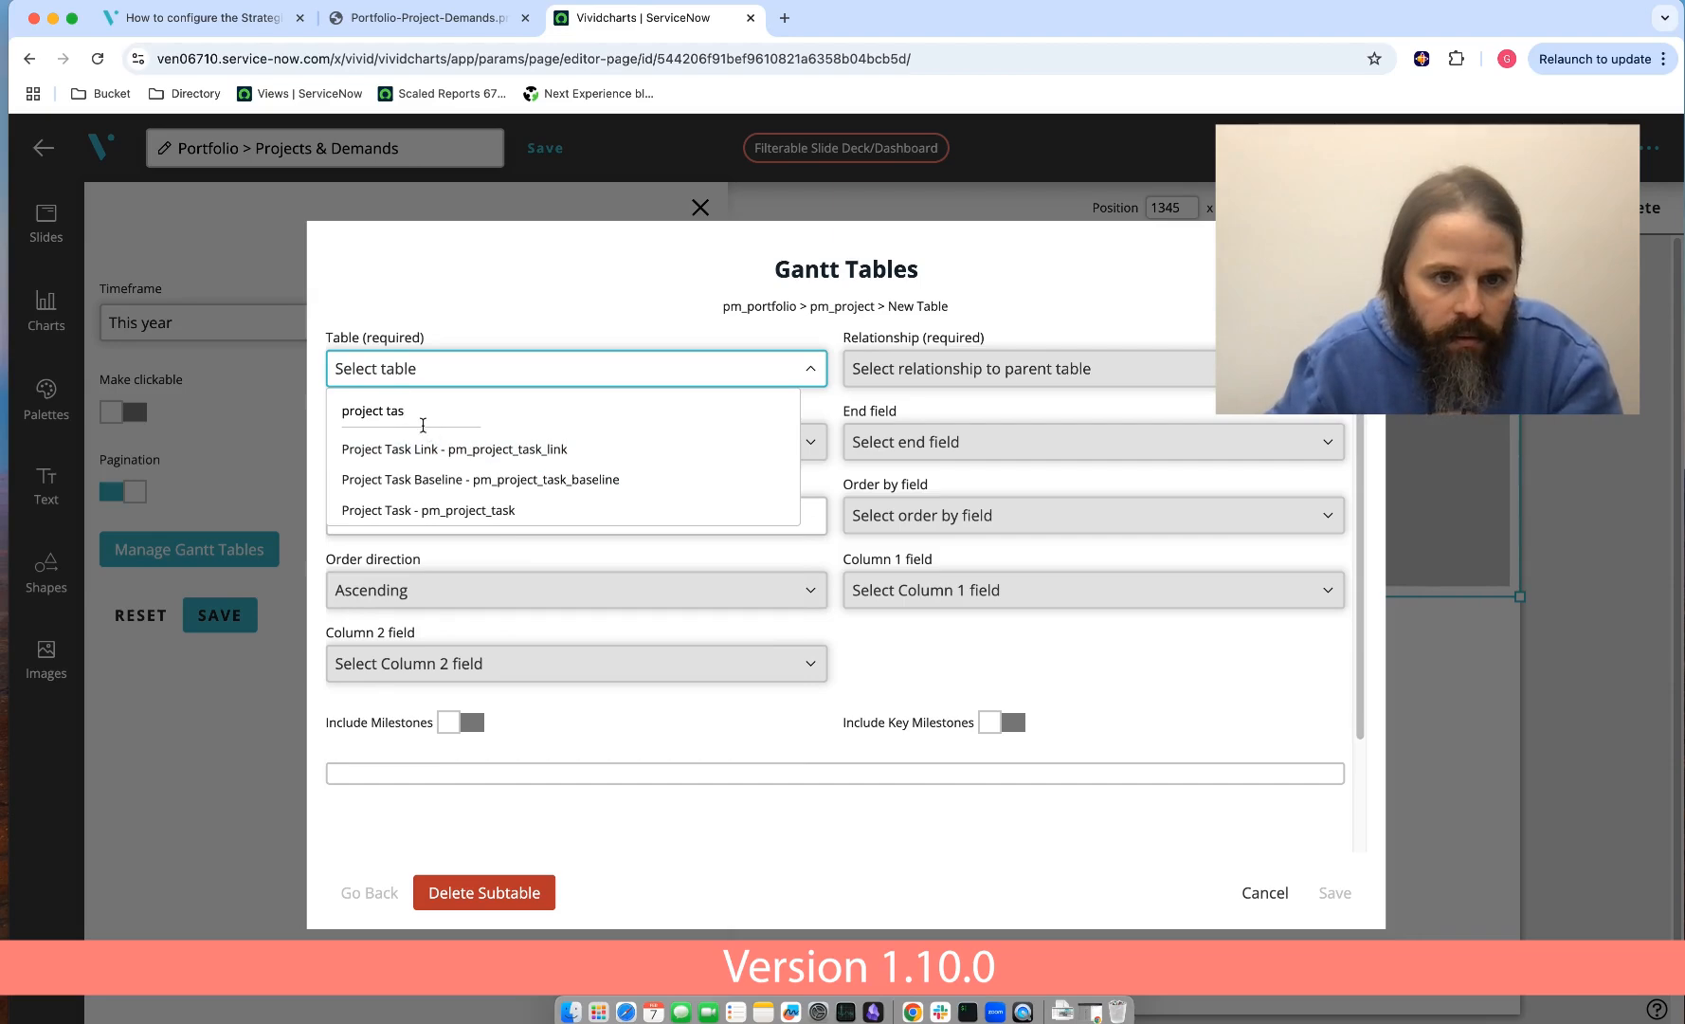
{"action": "left_click", "coordinate": [463, 510]}
{"action": "left_click", "coordinate": [941, 382]}
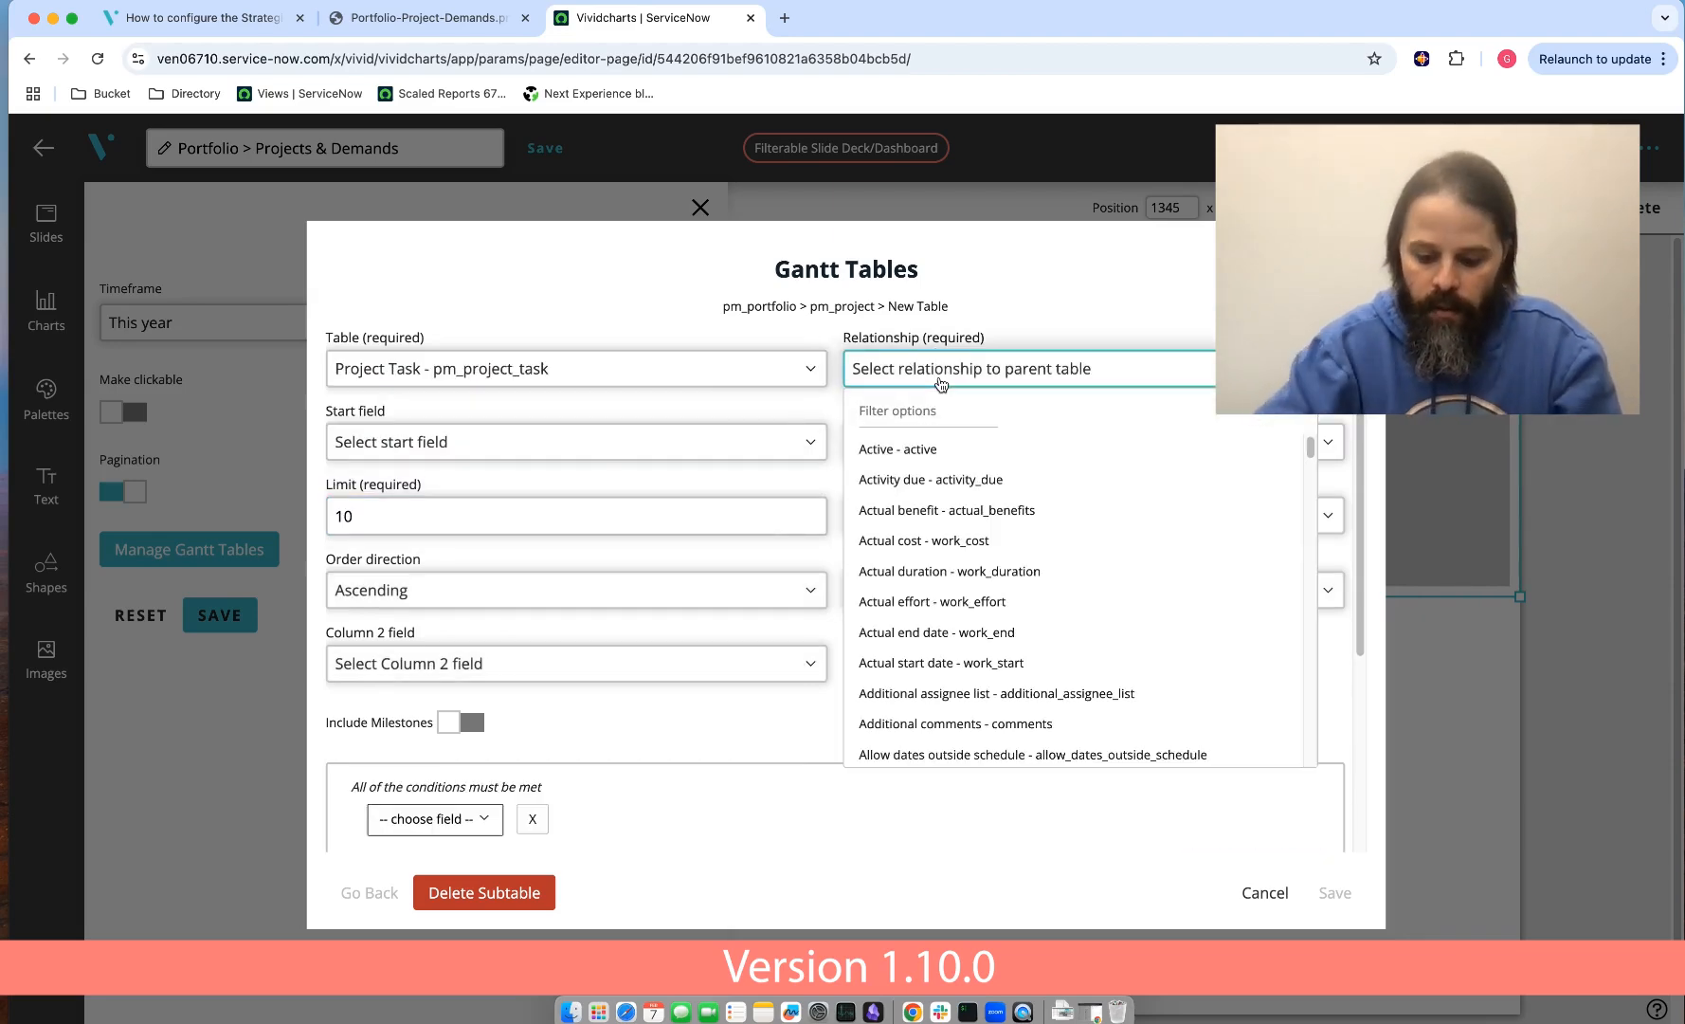
{"action": "type", "text": "par"}
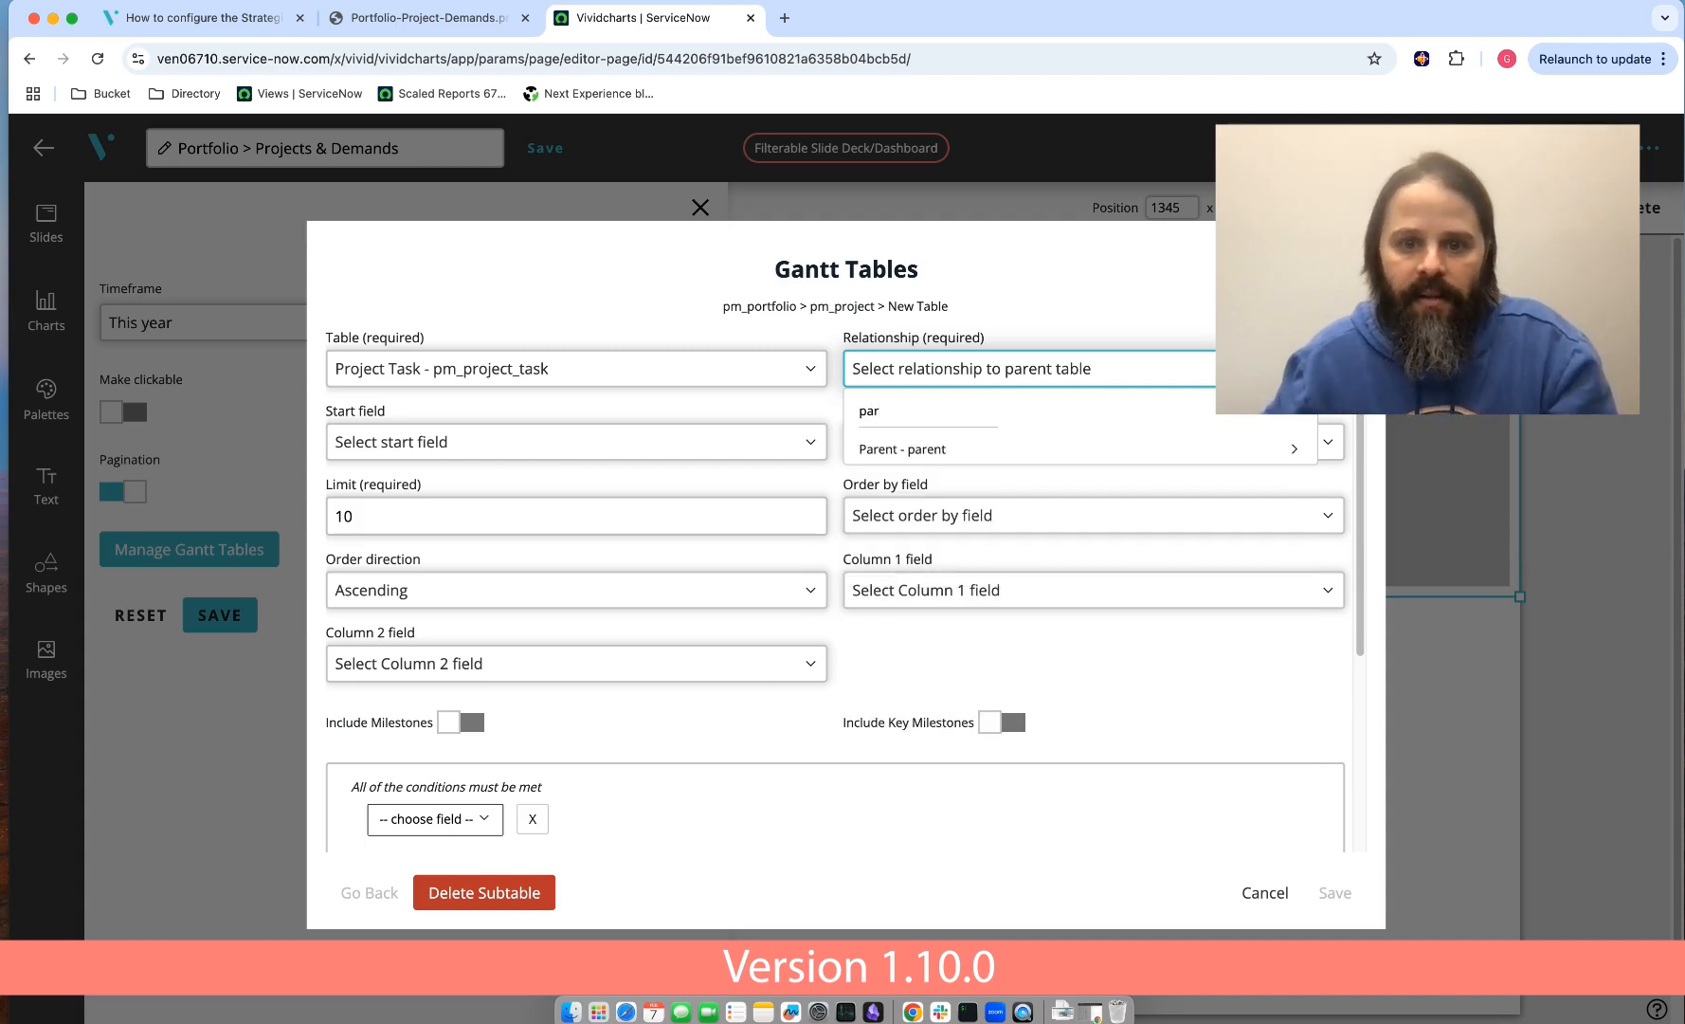
{"action": "left_click", "coordinate": [921, 448]}
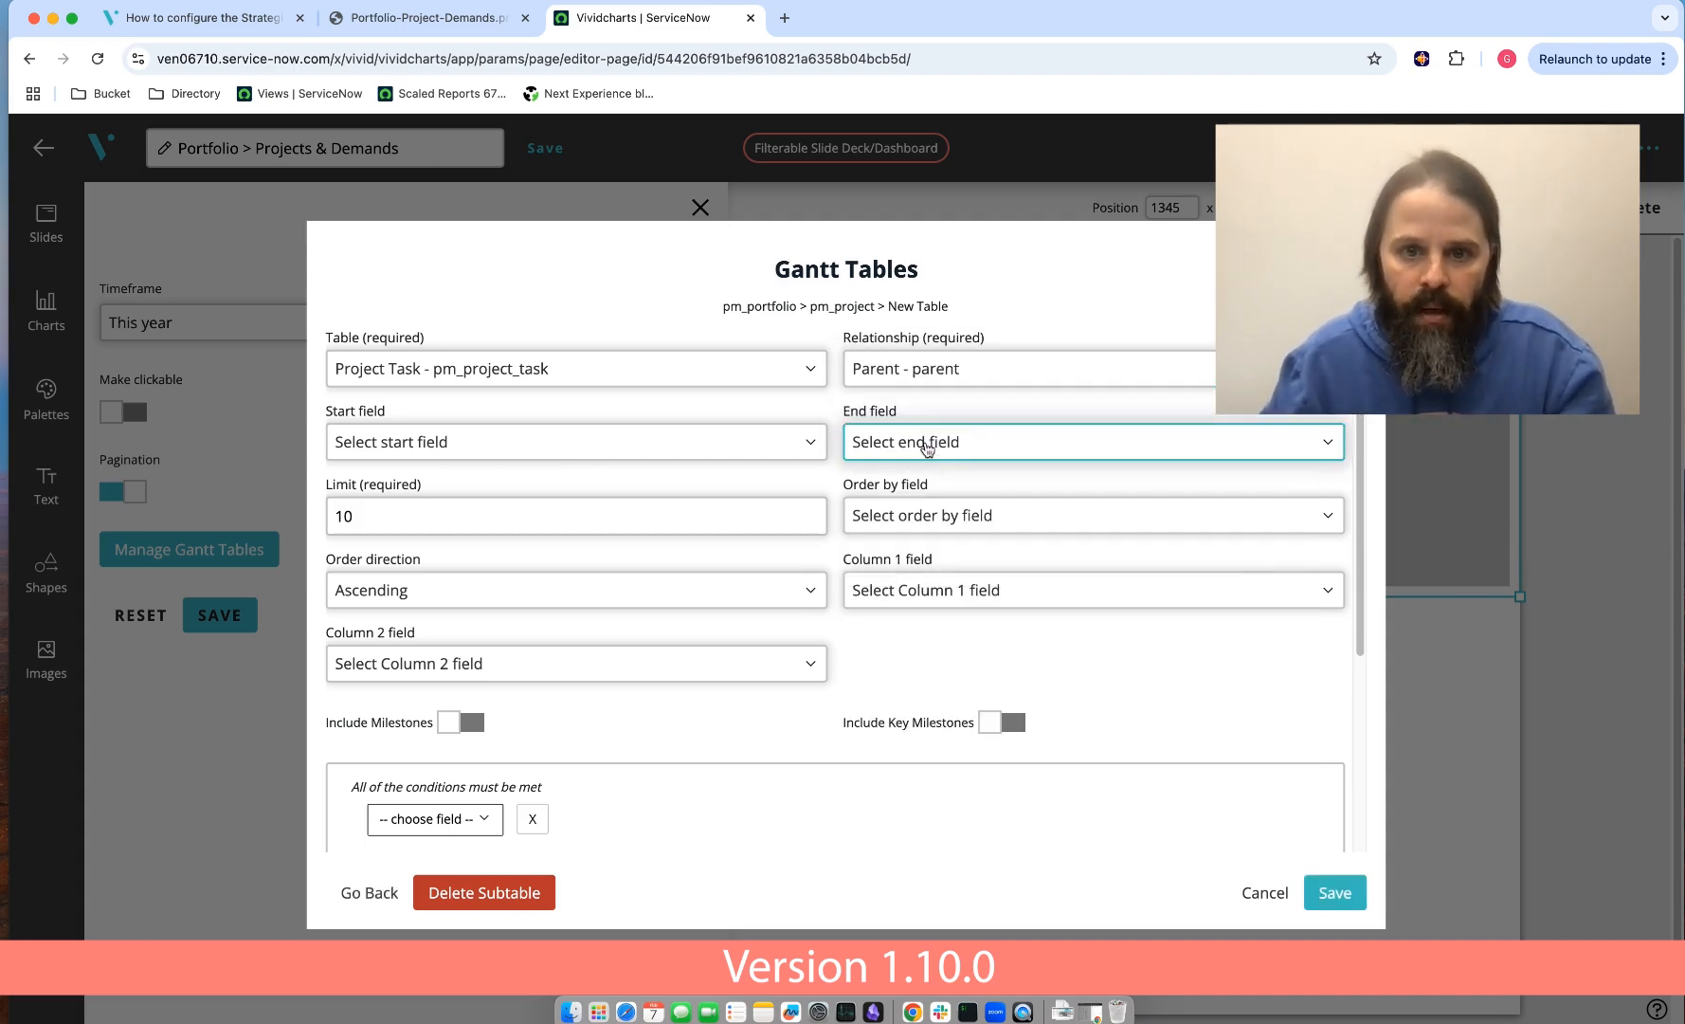
- Set the pm_project_task start field to Planned start date - start_date and the end field to Planned end date - end_date
{"action": "left_click", "coordinate": [524, 449]}
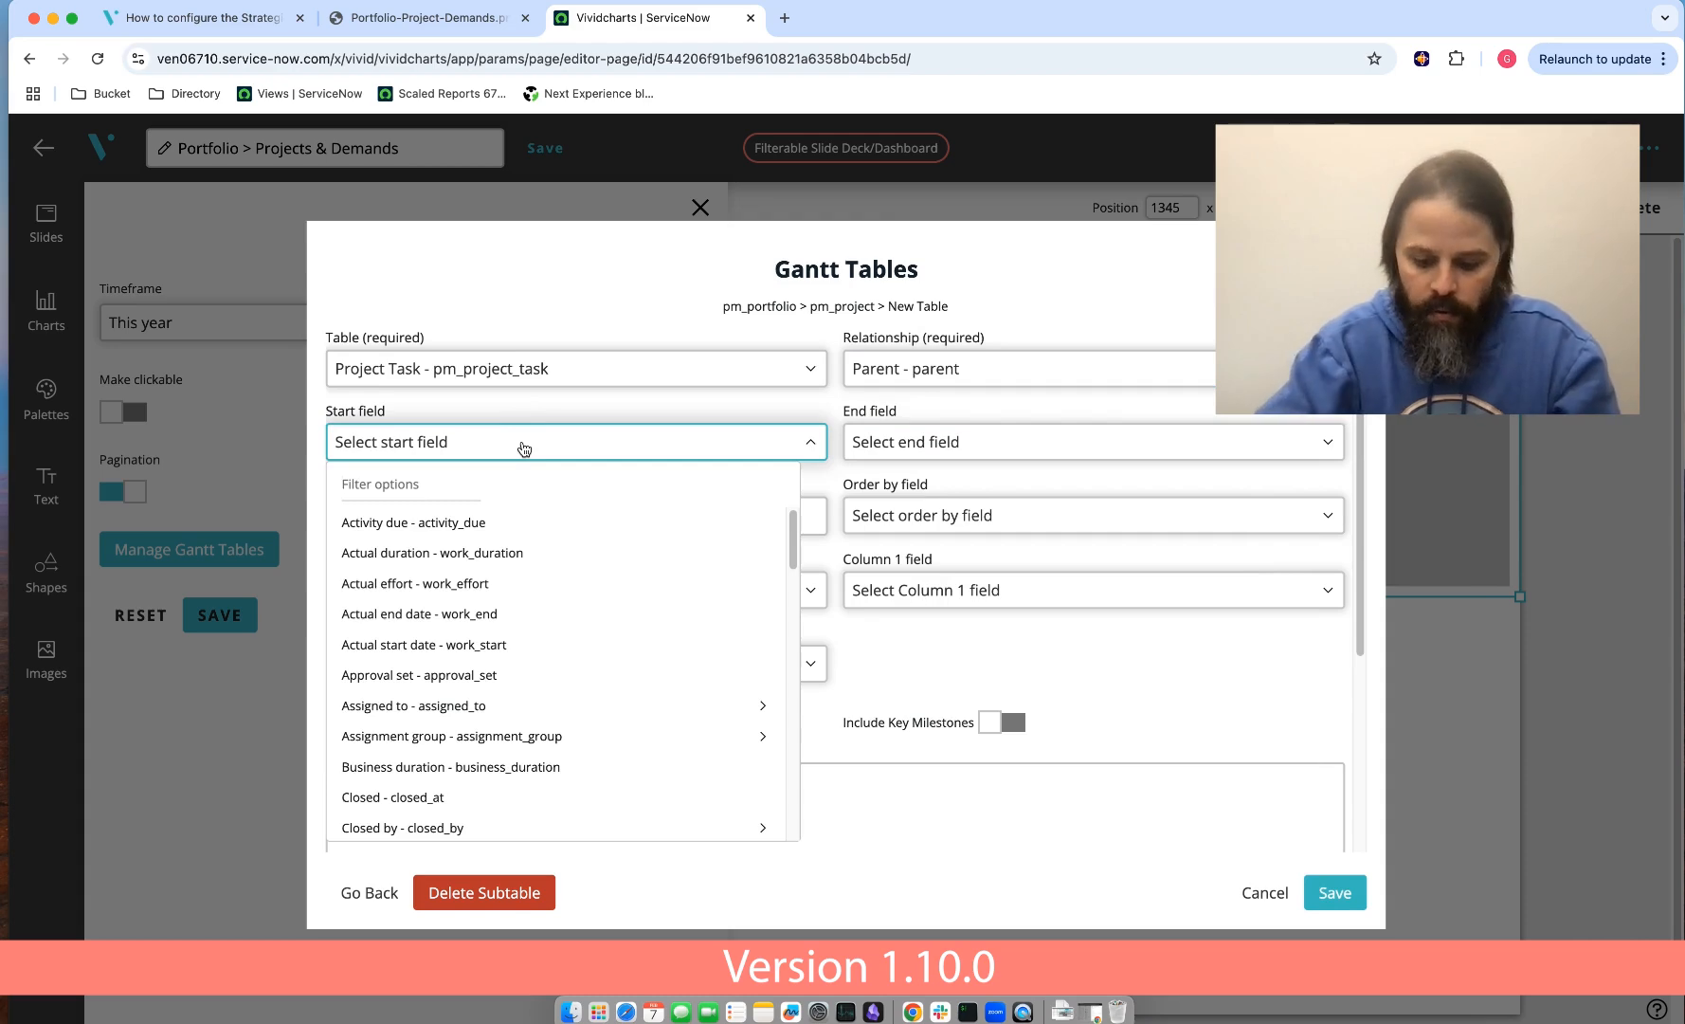
{"action": "type", "text": "plan"}
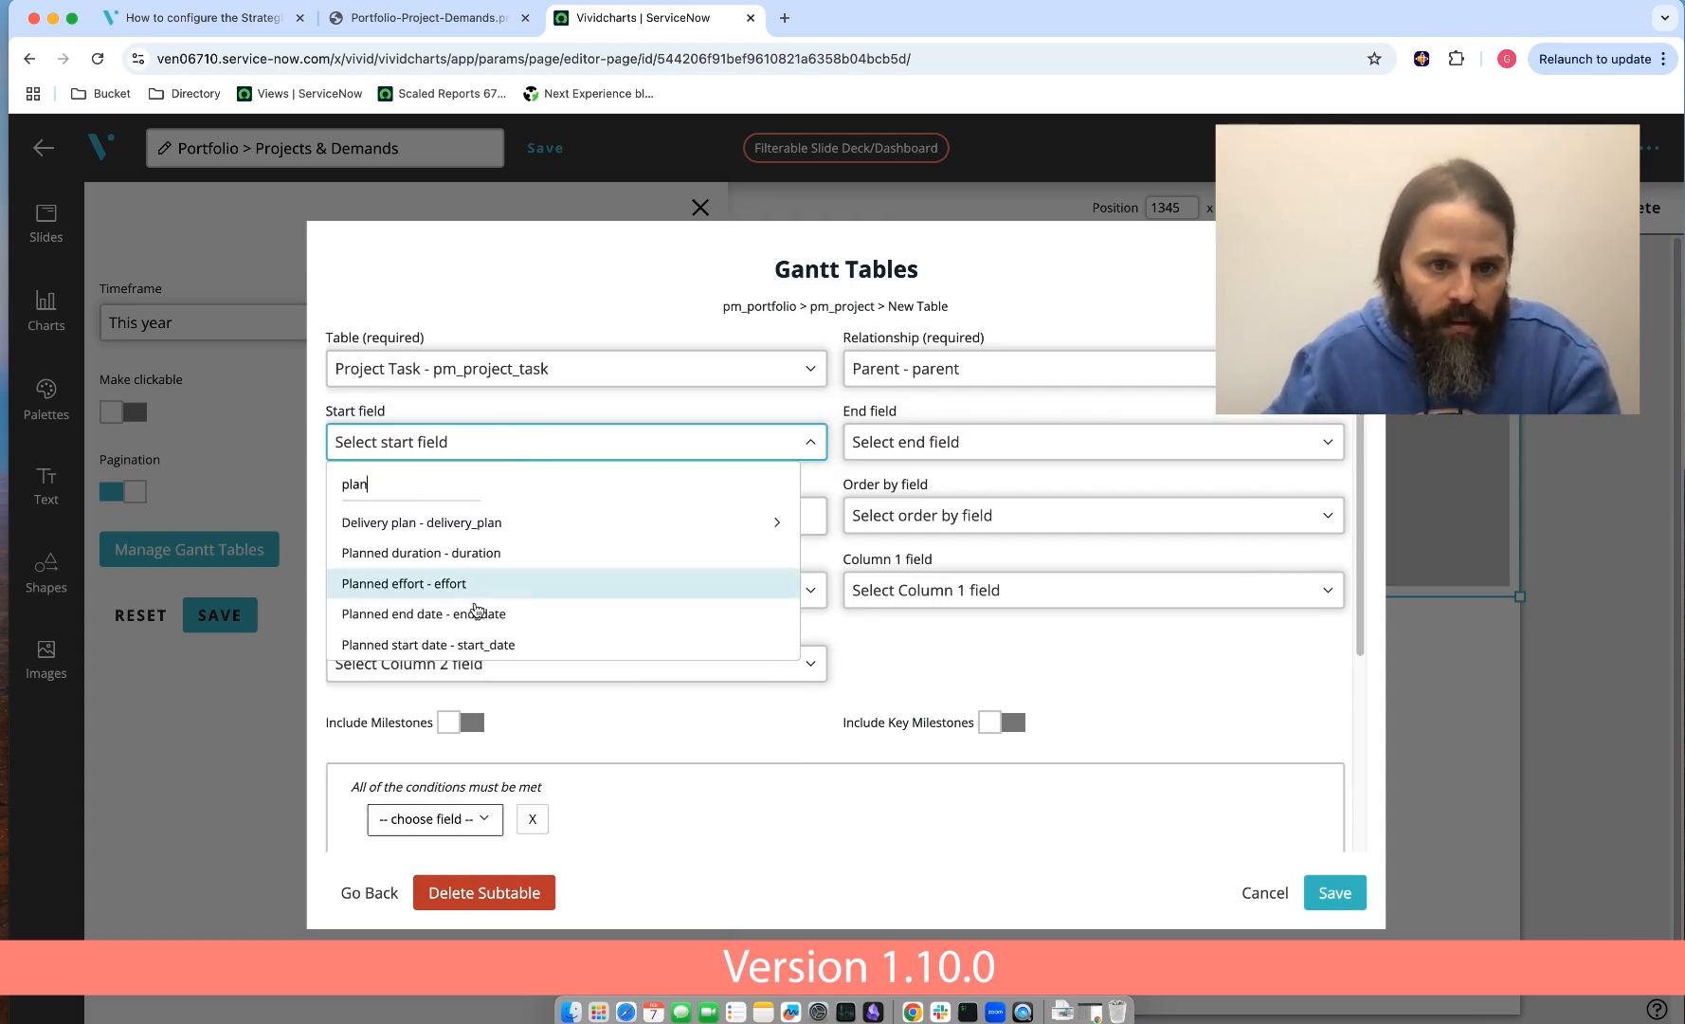
{"action": "left_click", "coordinate": [602, 645]}
{"action": "left_click", "coordinate": [958, 449]}
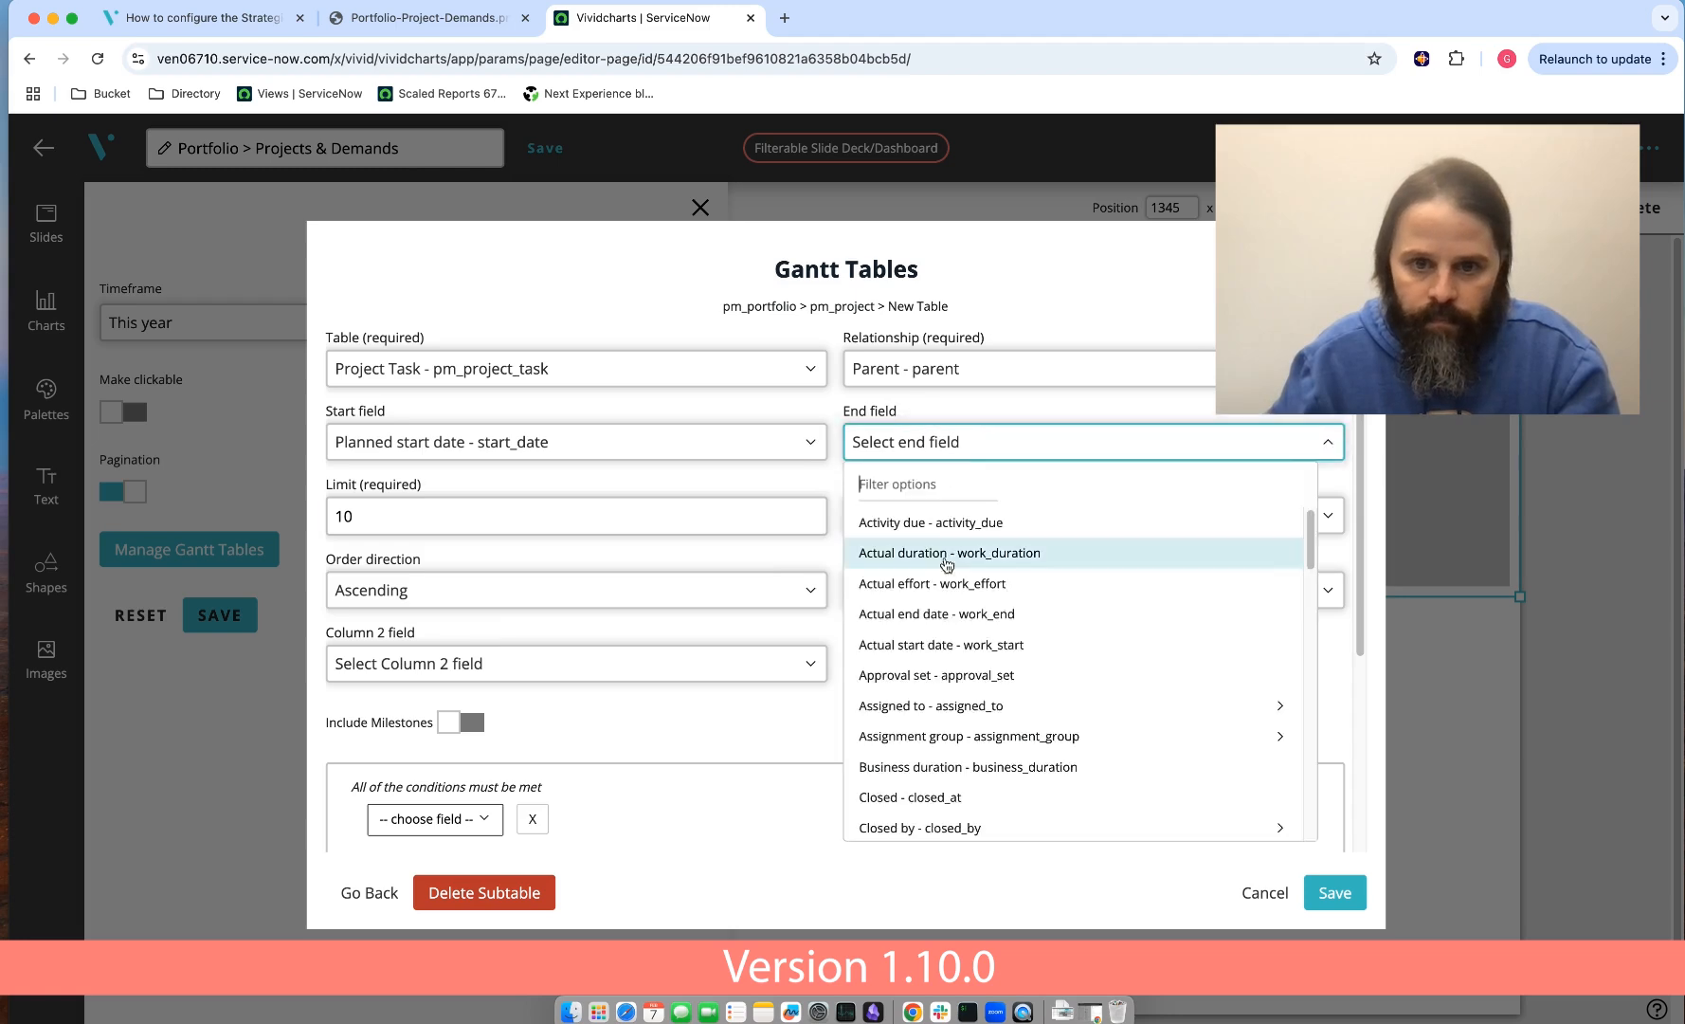
{"action": "type", "text": "planned"}
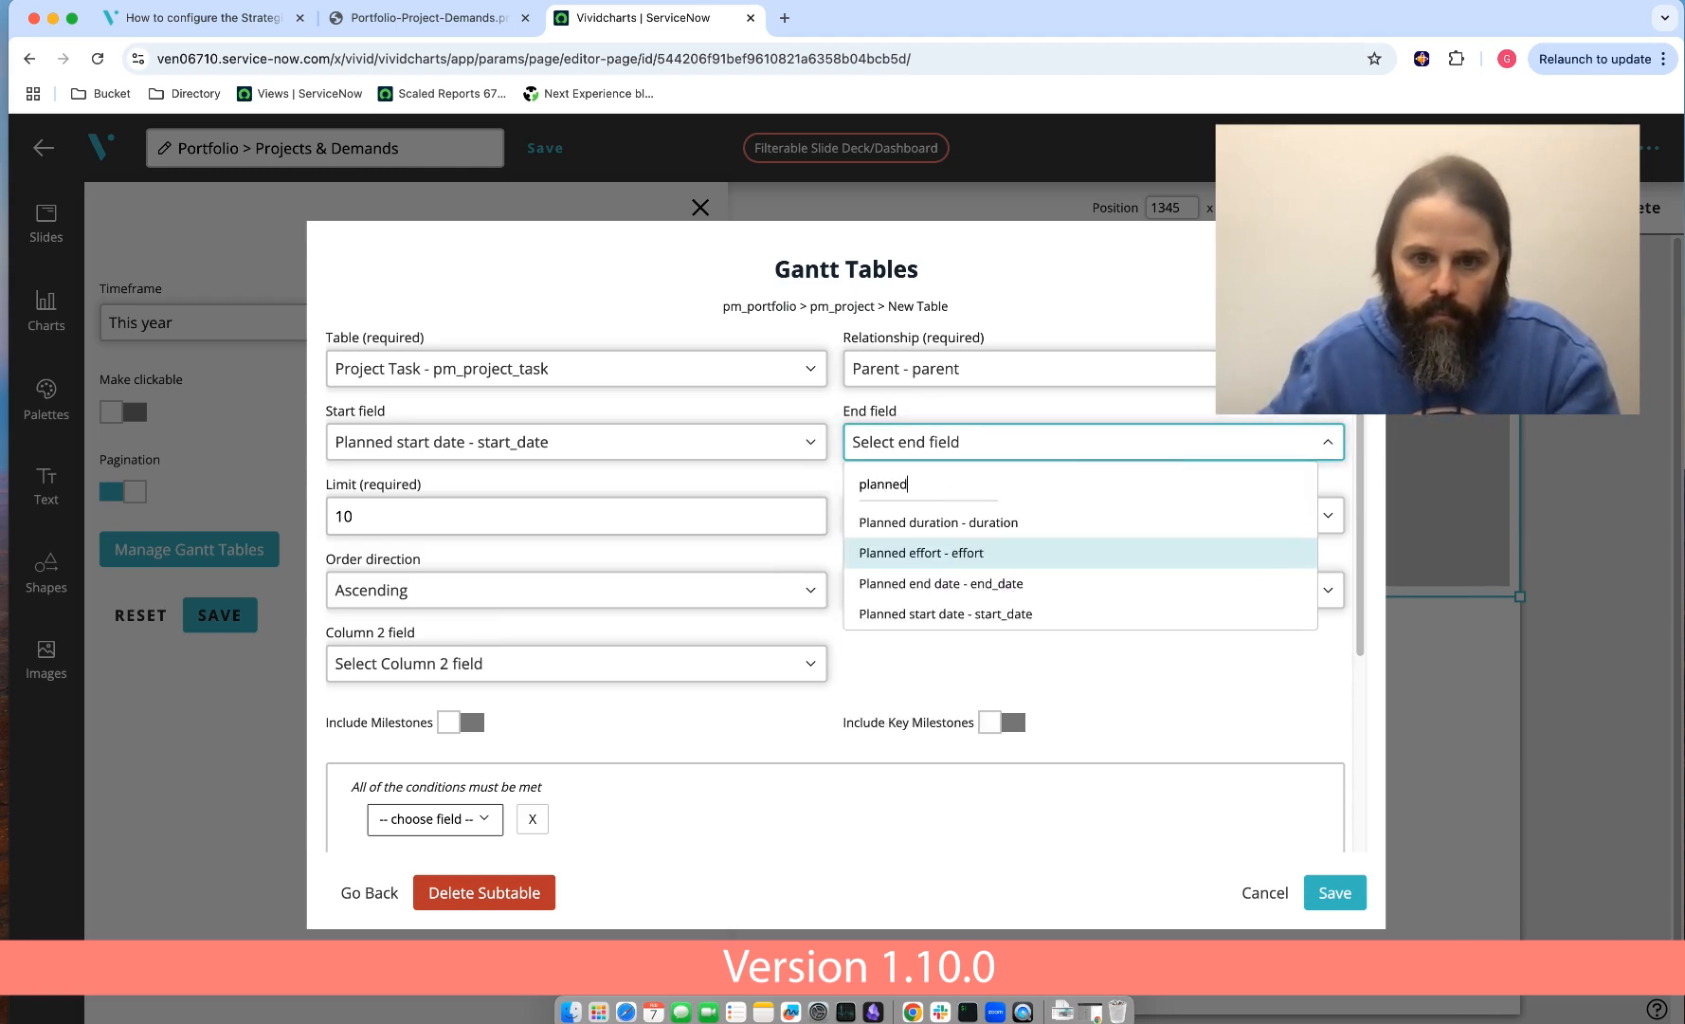
{"action": "left_click", "coordinate": [934, 584]}
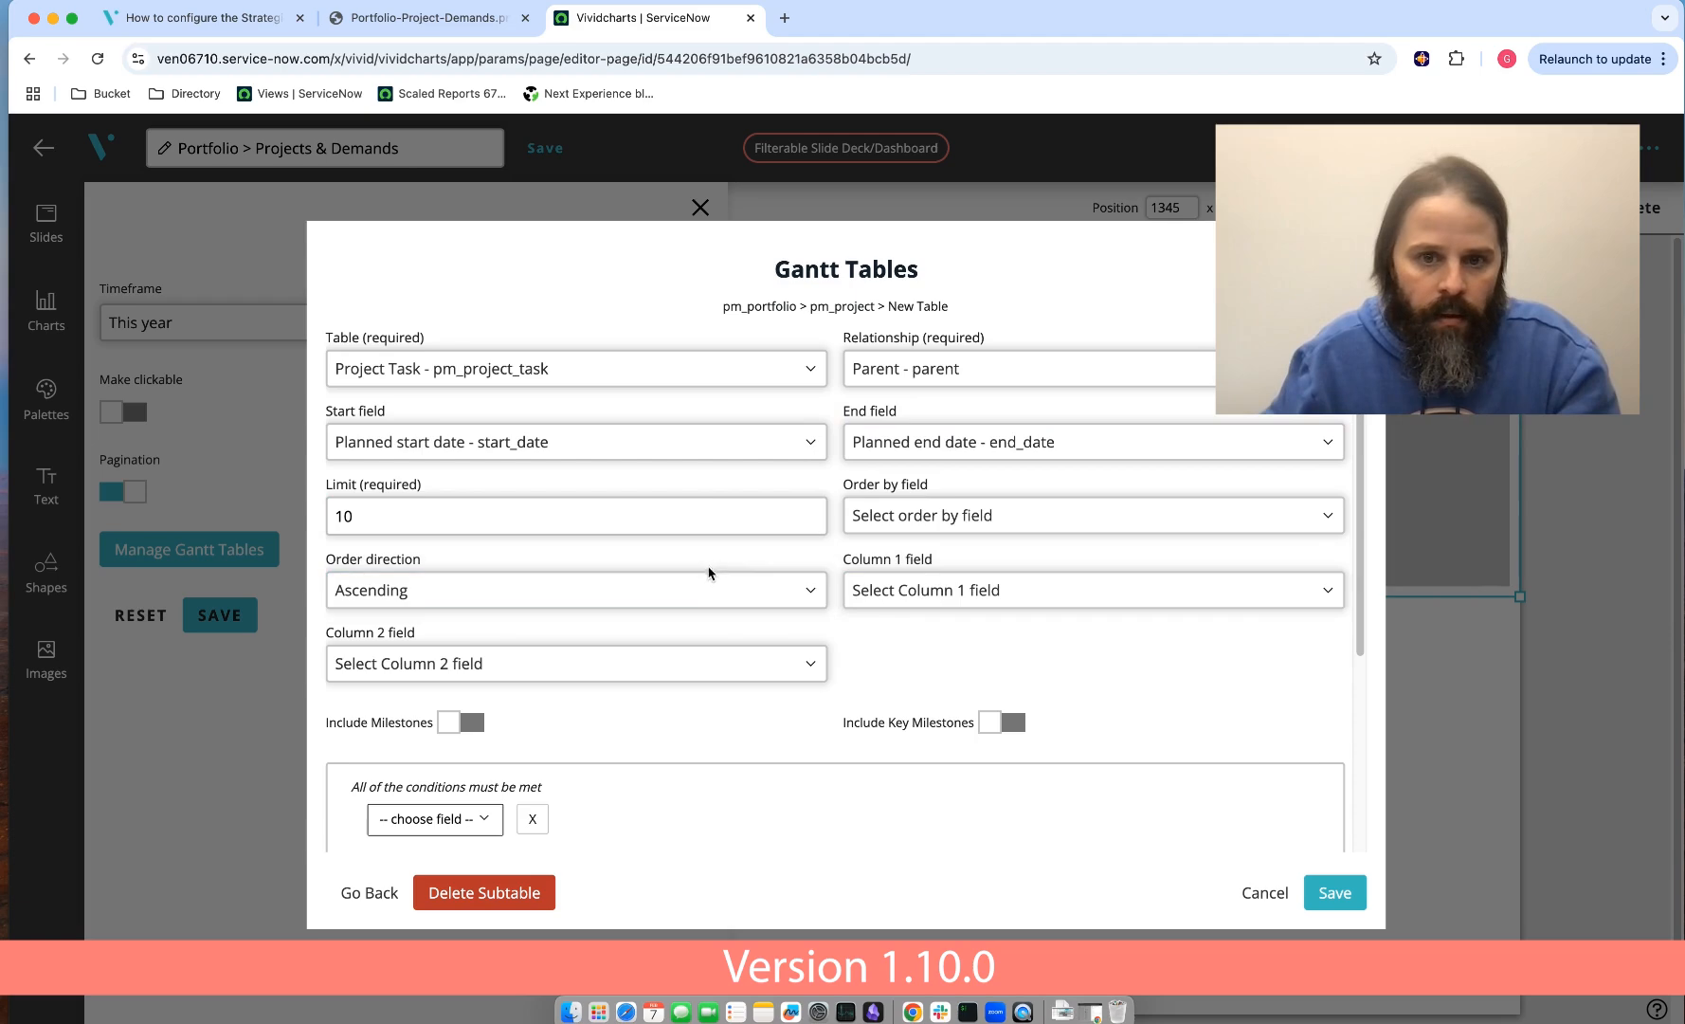
{"action": "left_click", "coordinate": [933, 526]}
{"action": "left_click", "coordinate": [931, 523]}
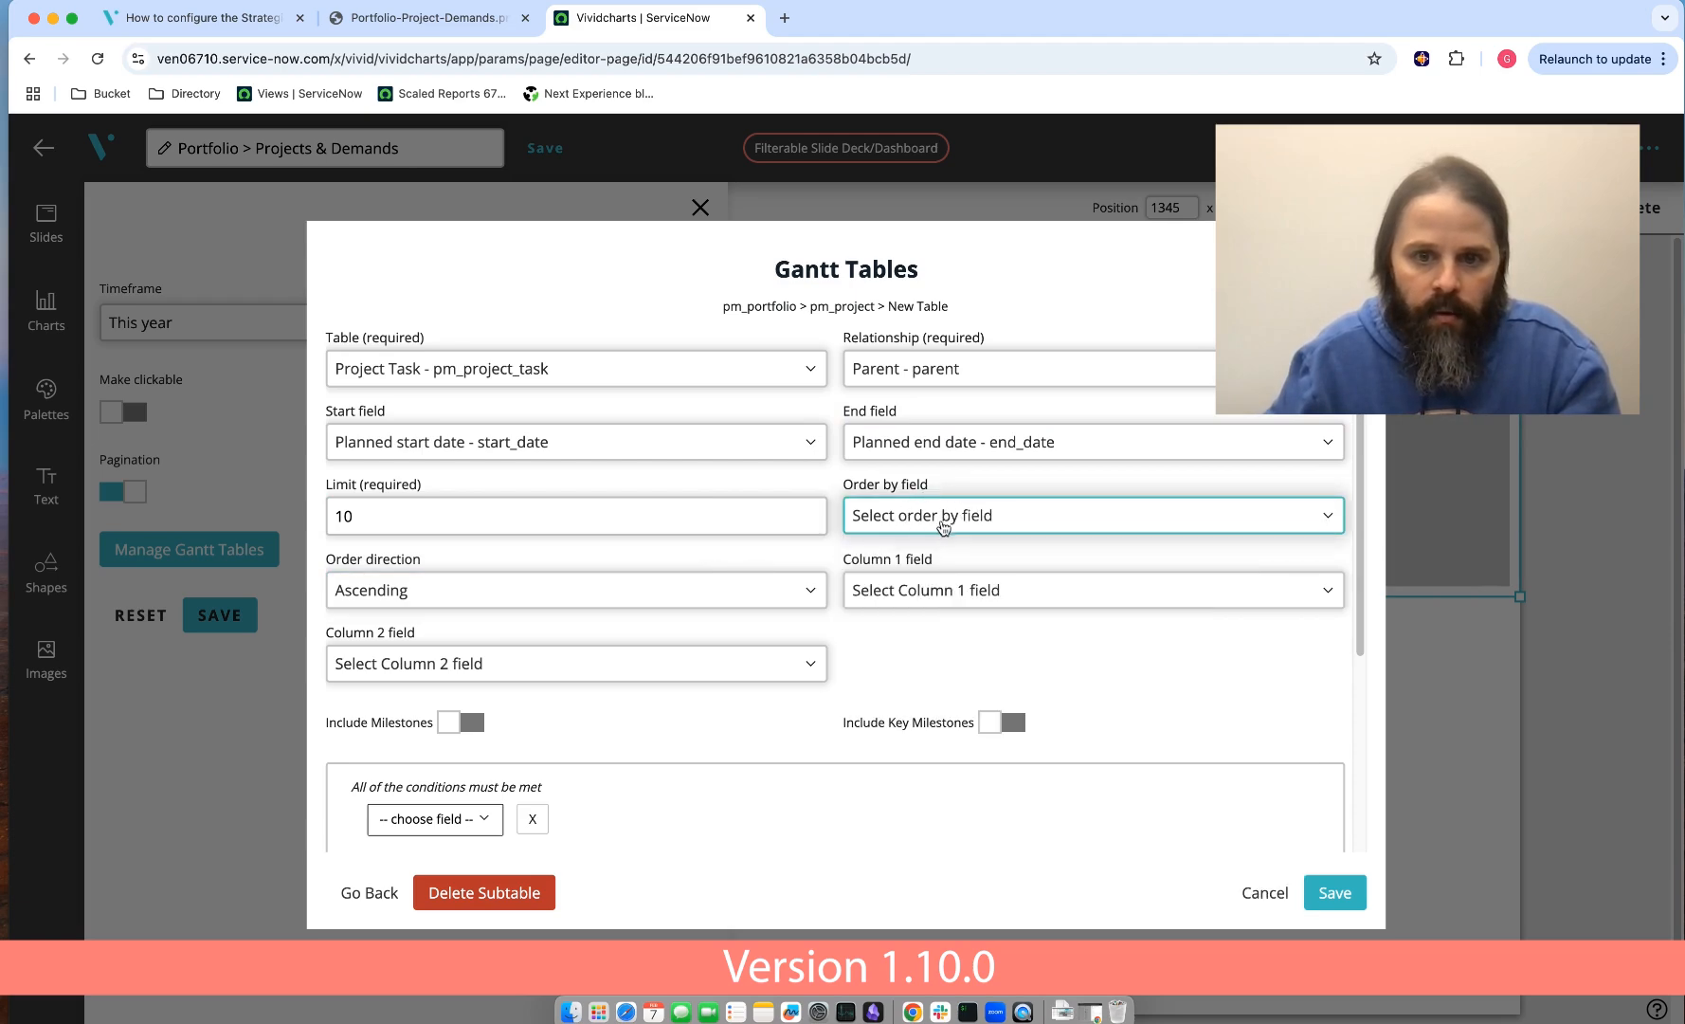
- Set the pm_project_task column 1 field to Short description - short_description and column 2 to Task type - sys_class_name
{"action": "left_click", "coordinate": [944, 592]}
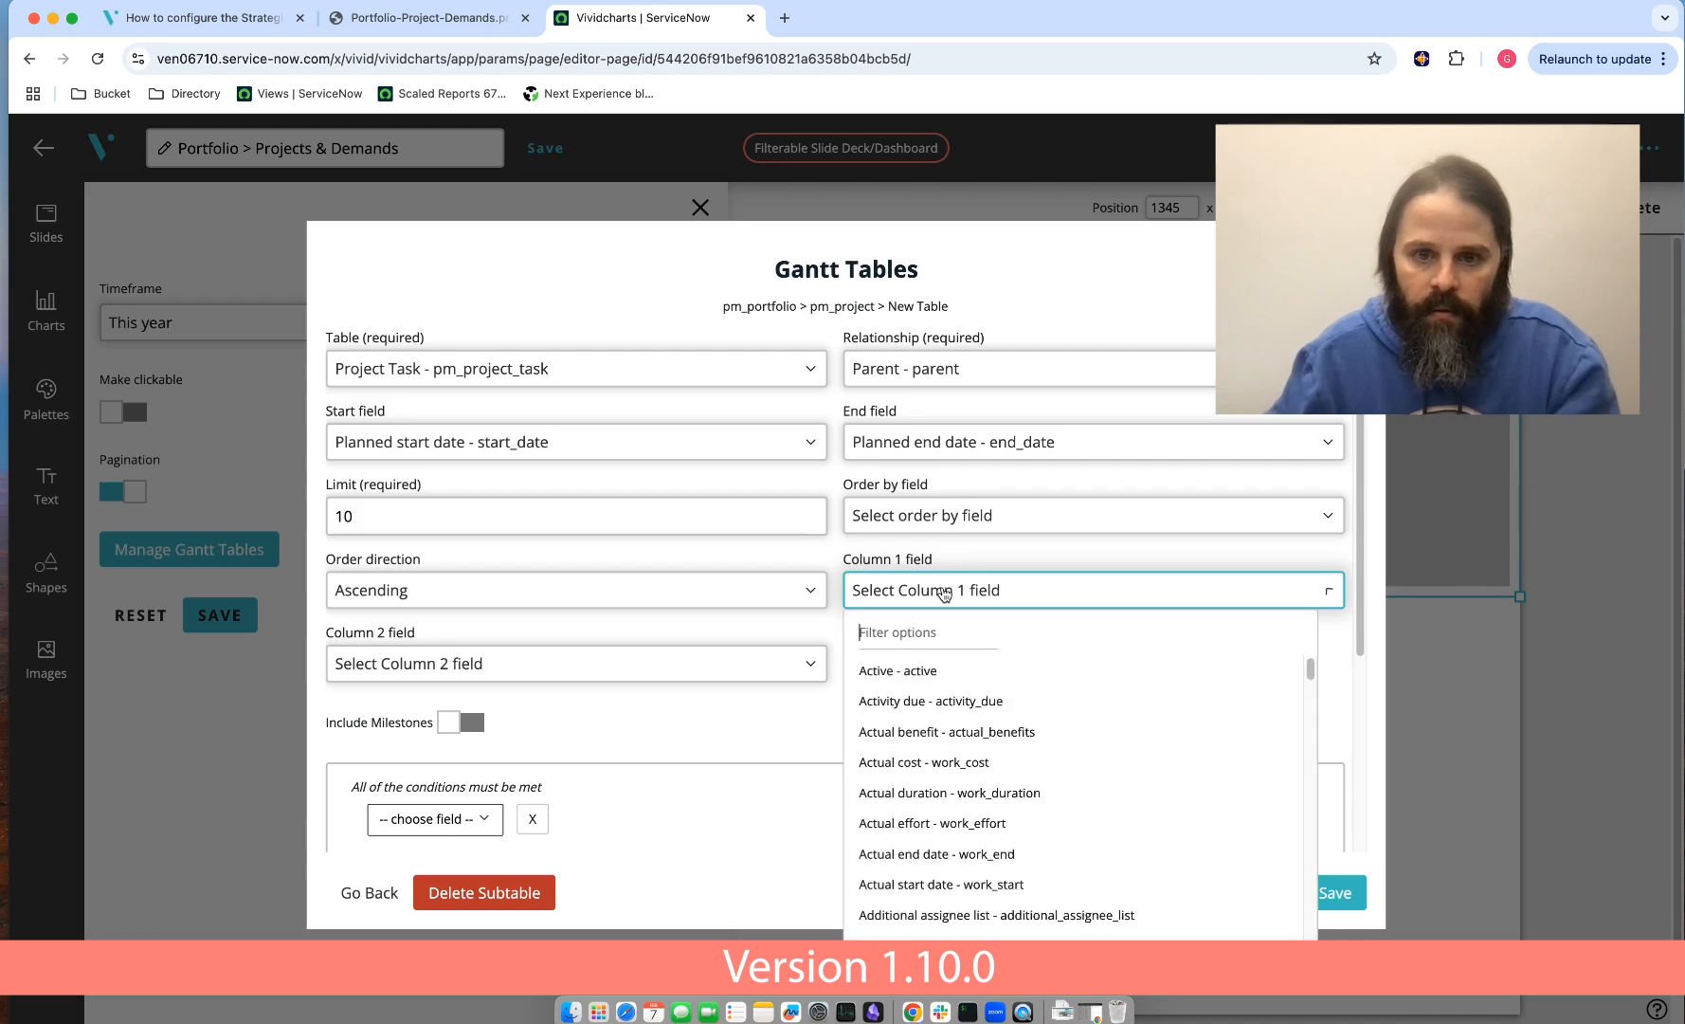
{"action": "type", "text": "nam"}
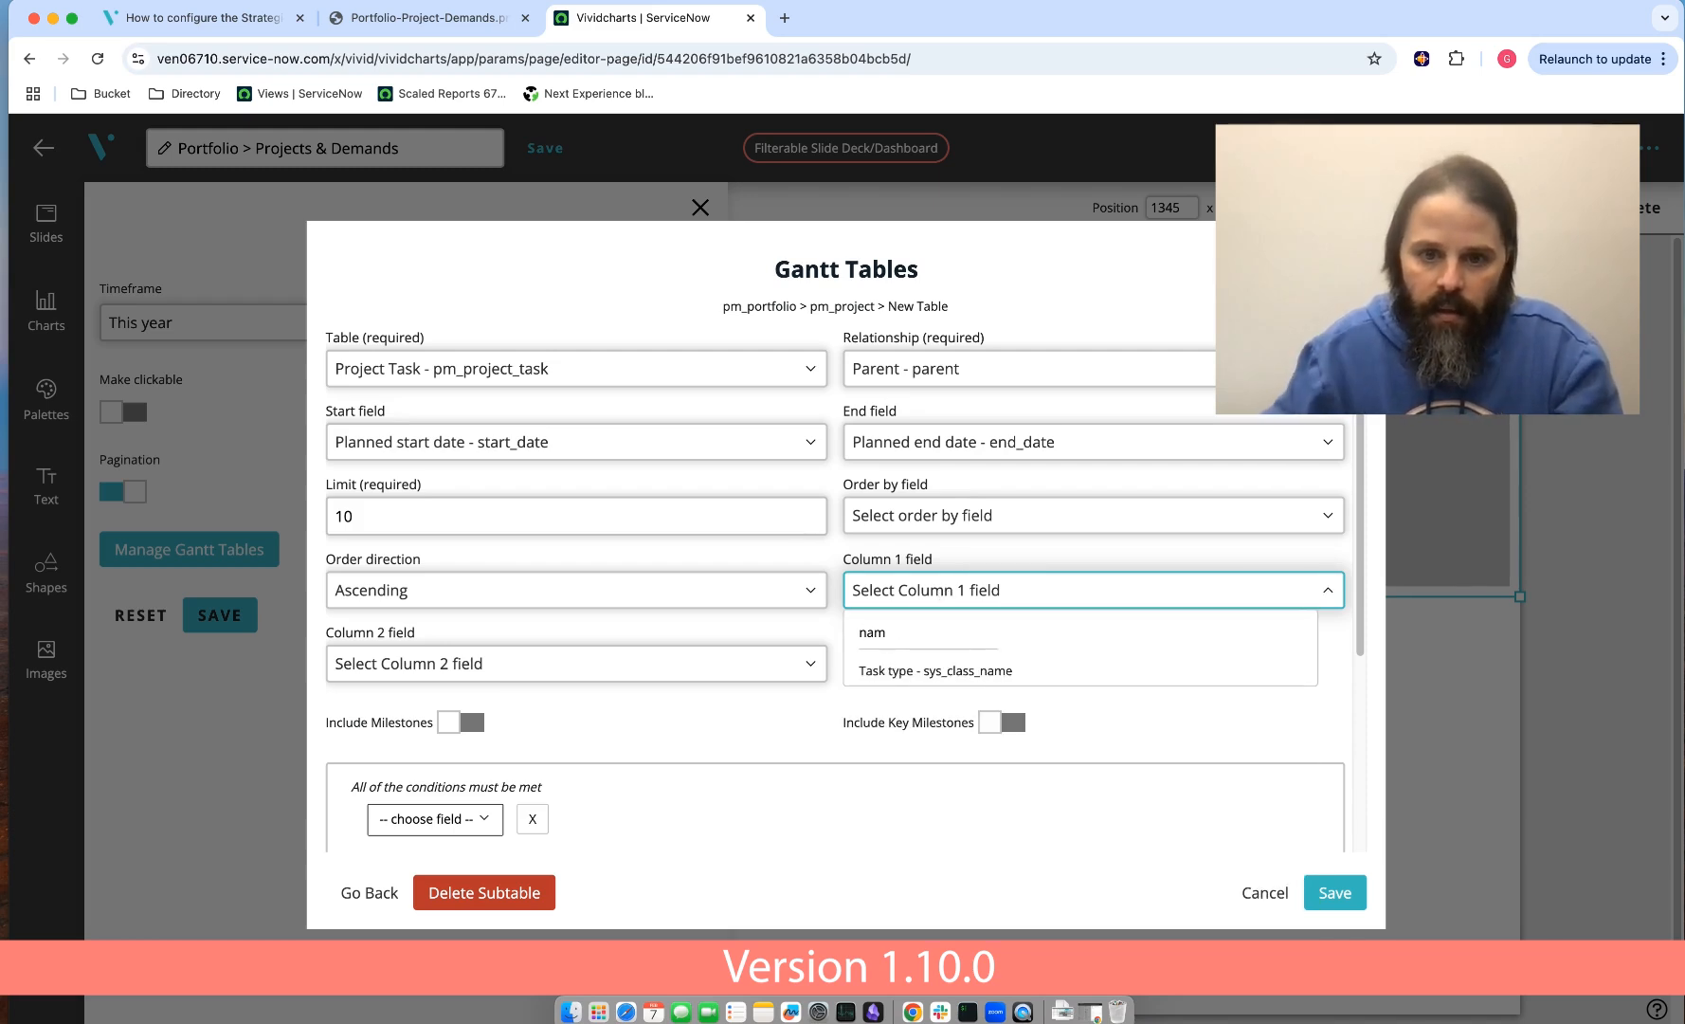
{"action": "key", "text": "BackSpace"}
{"action": "key", "text": "BackSpace"}
{"action": "key", "text": "BackSpace"}
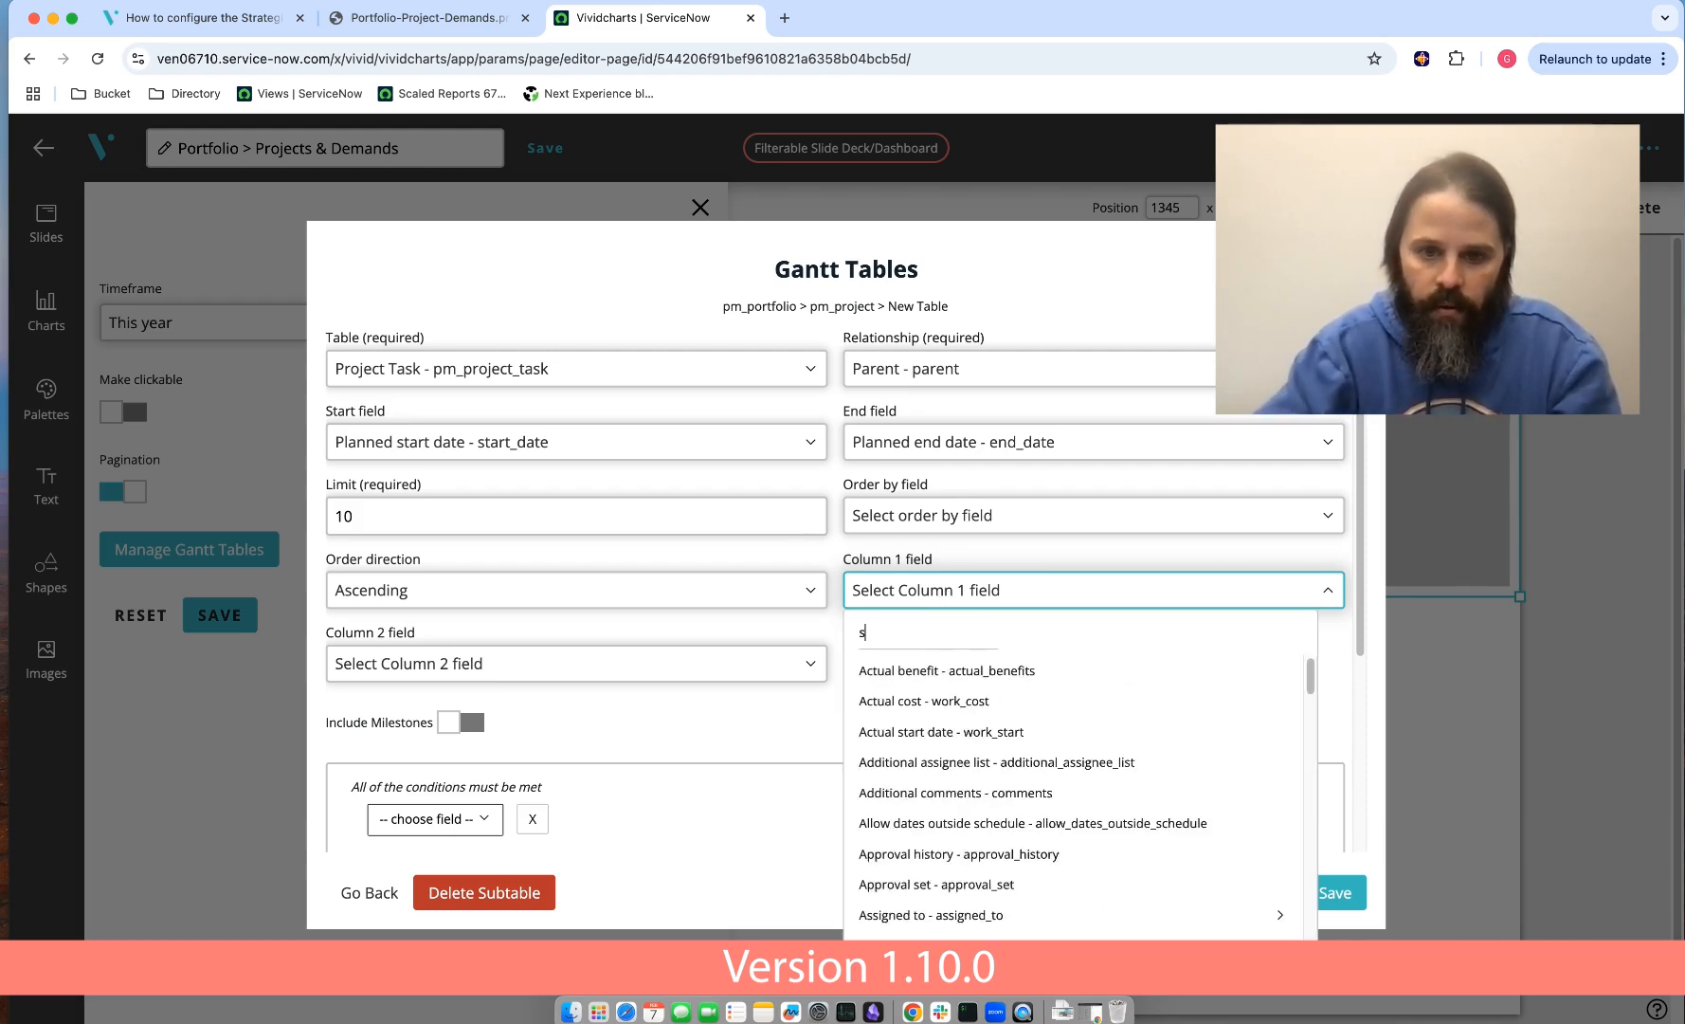
{"action": "type", "text": "shor"}
{"action": "left_click", "coordinate": [928, 670]}
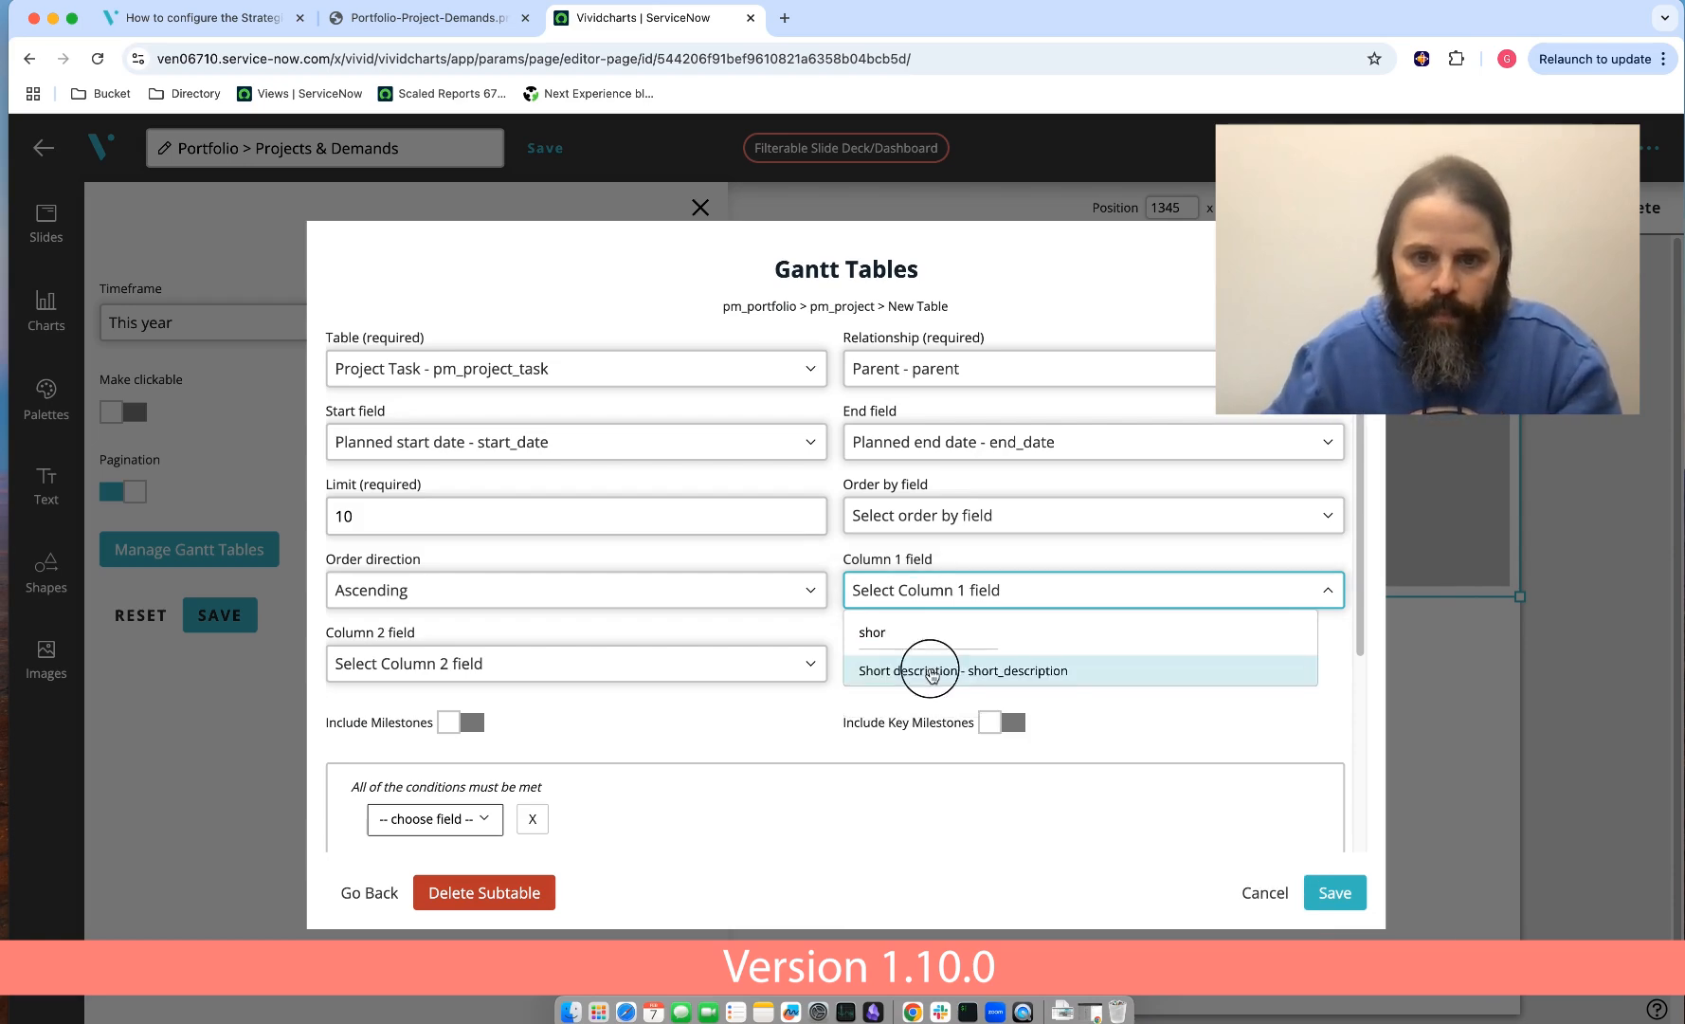
{"action": "left_click", "coordinate": [703, 665]}
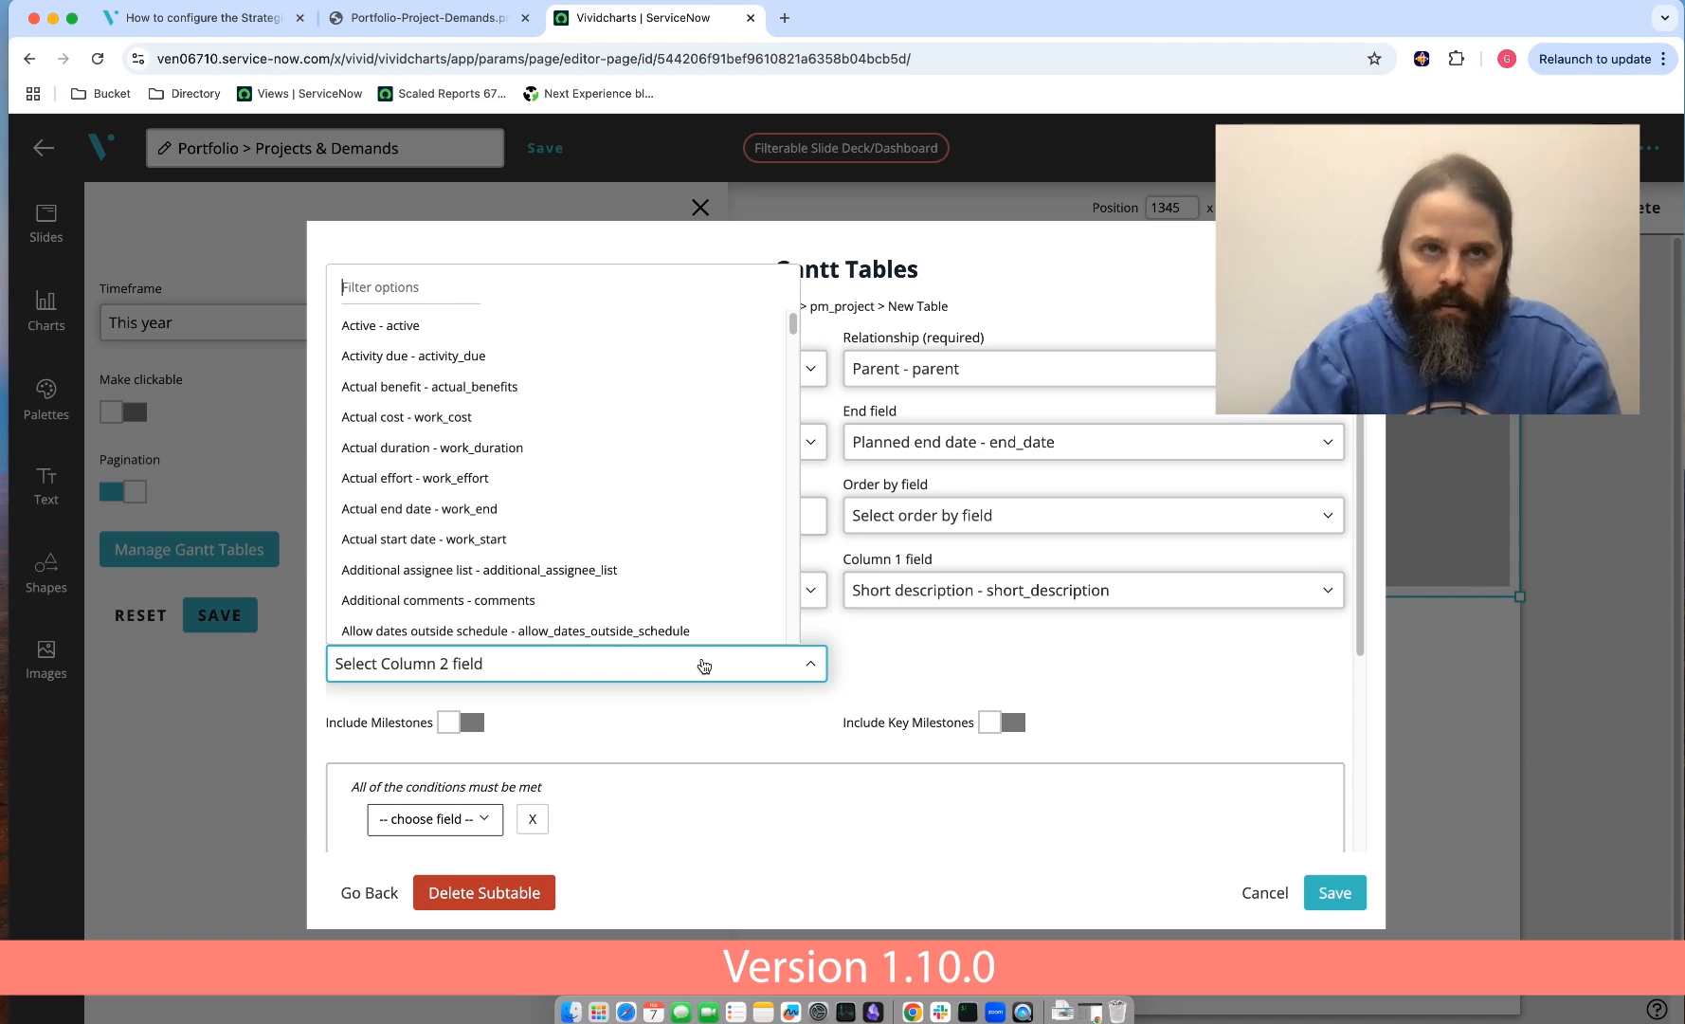
{"action": "type", "text": "na"}
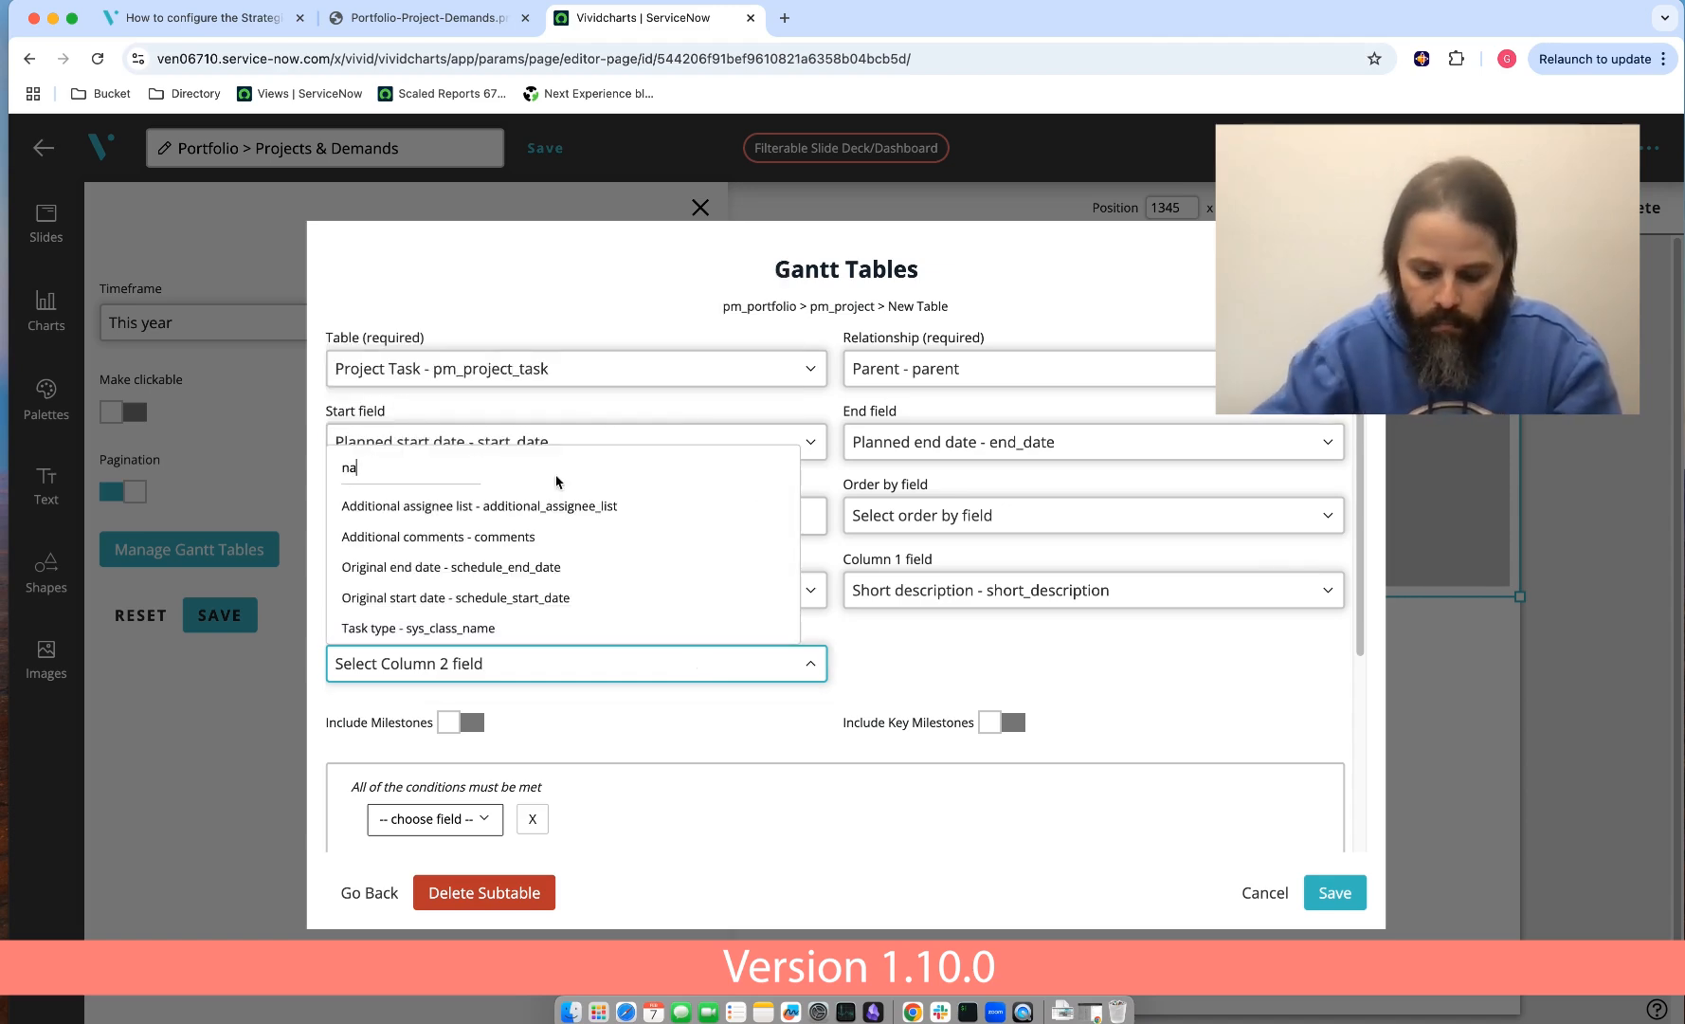
{"action": "type", "text": "me"}
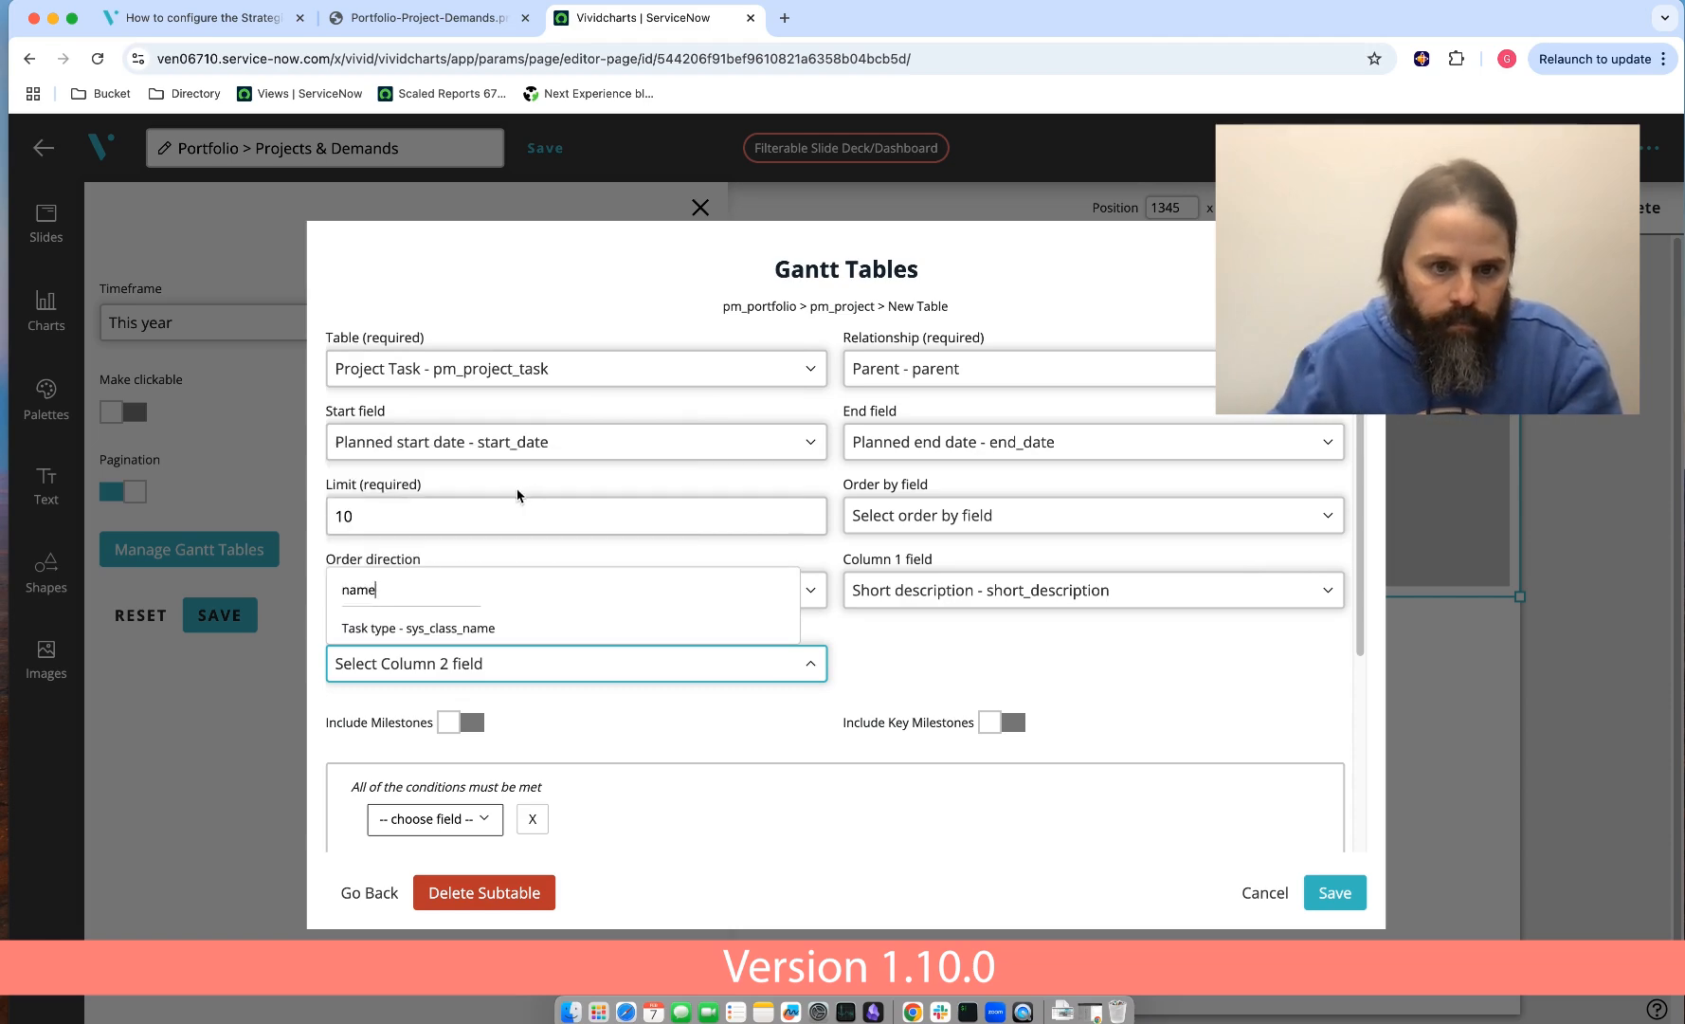
{"action": "left_click", "coordinate": [443, 629]}
- Include milestones and key milestones for the pm_project_task subtable, and return to the top-level pm_portfolio table settings
{"action": "left_click", "coordinate": [473, 723]}
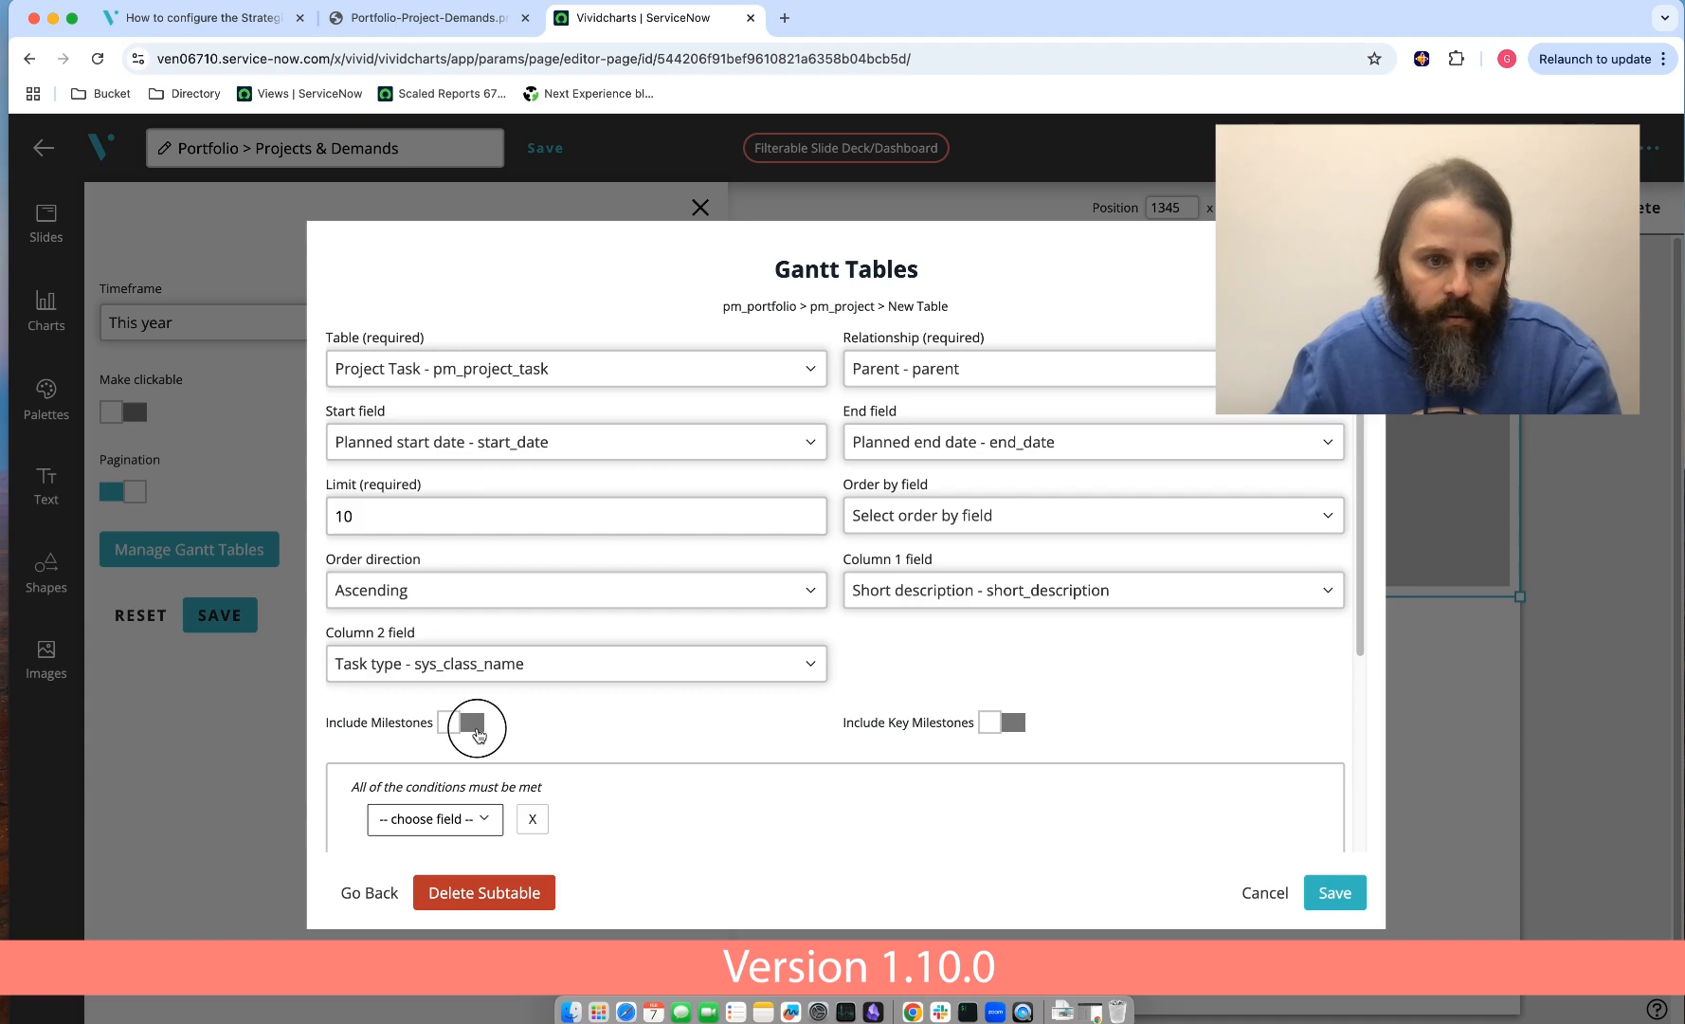
{"action": "left_click", "coordinate": [992, 727]}
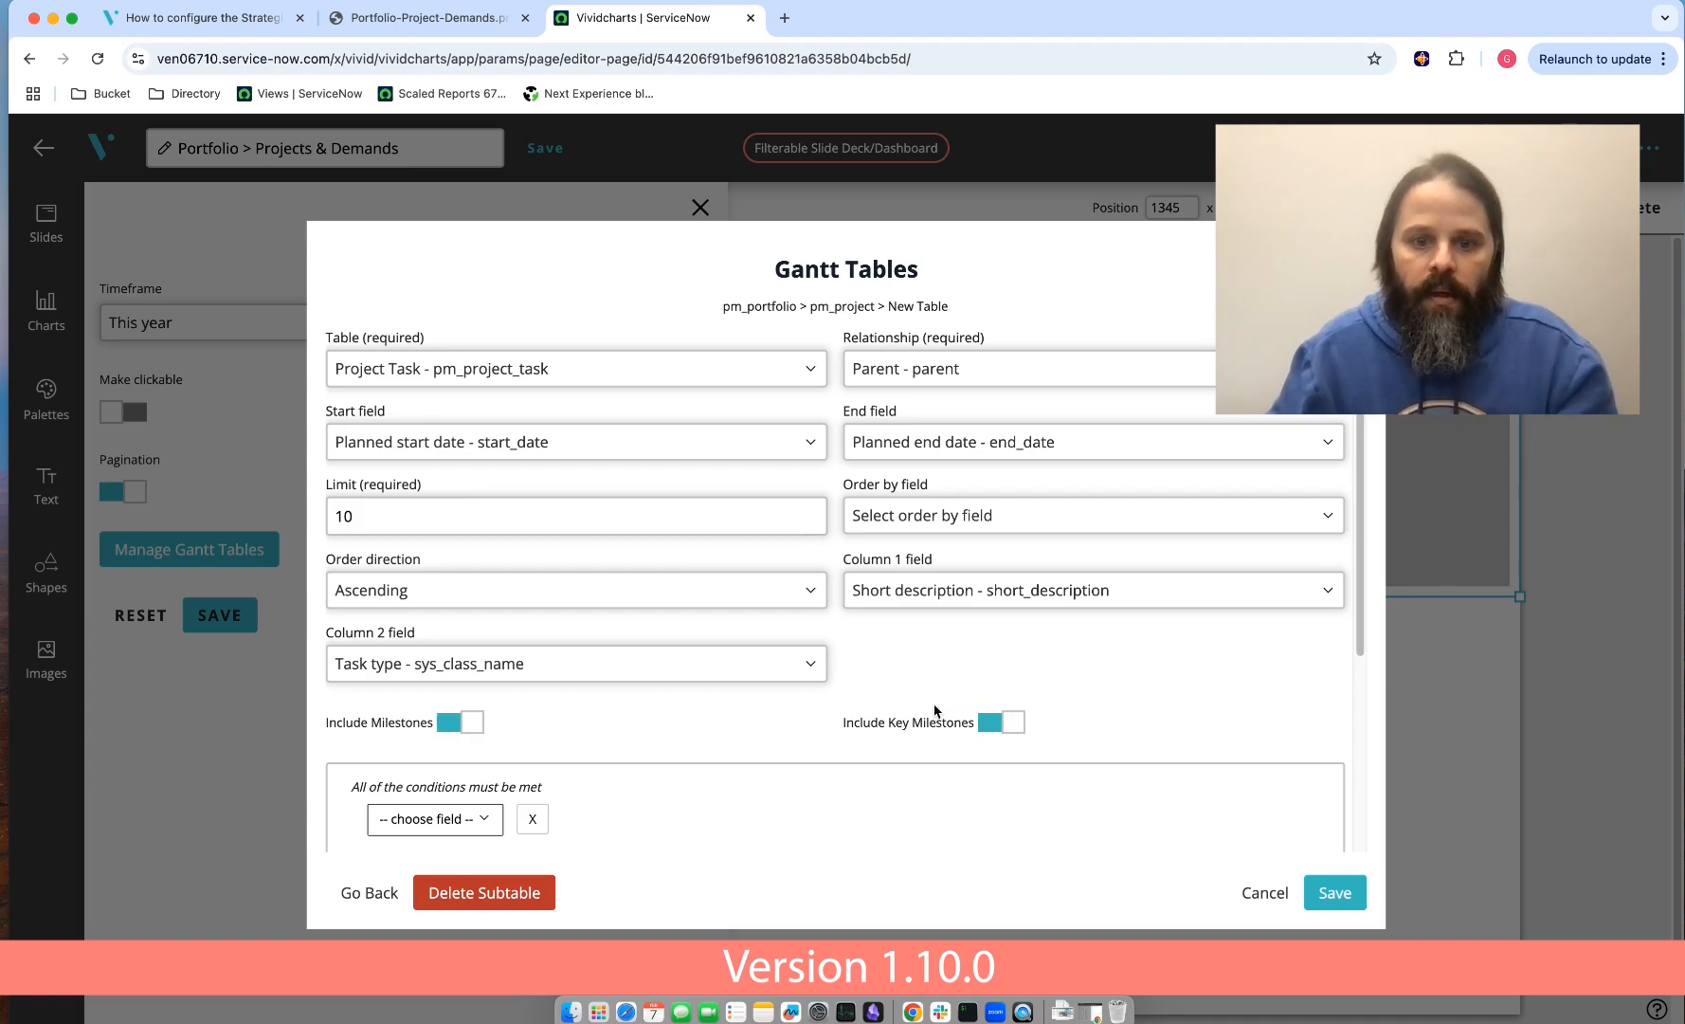
{"action": "scroll", "coordinate": [834, 704], "scroll_direction": "down", "scroll_amount": 3}
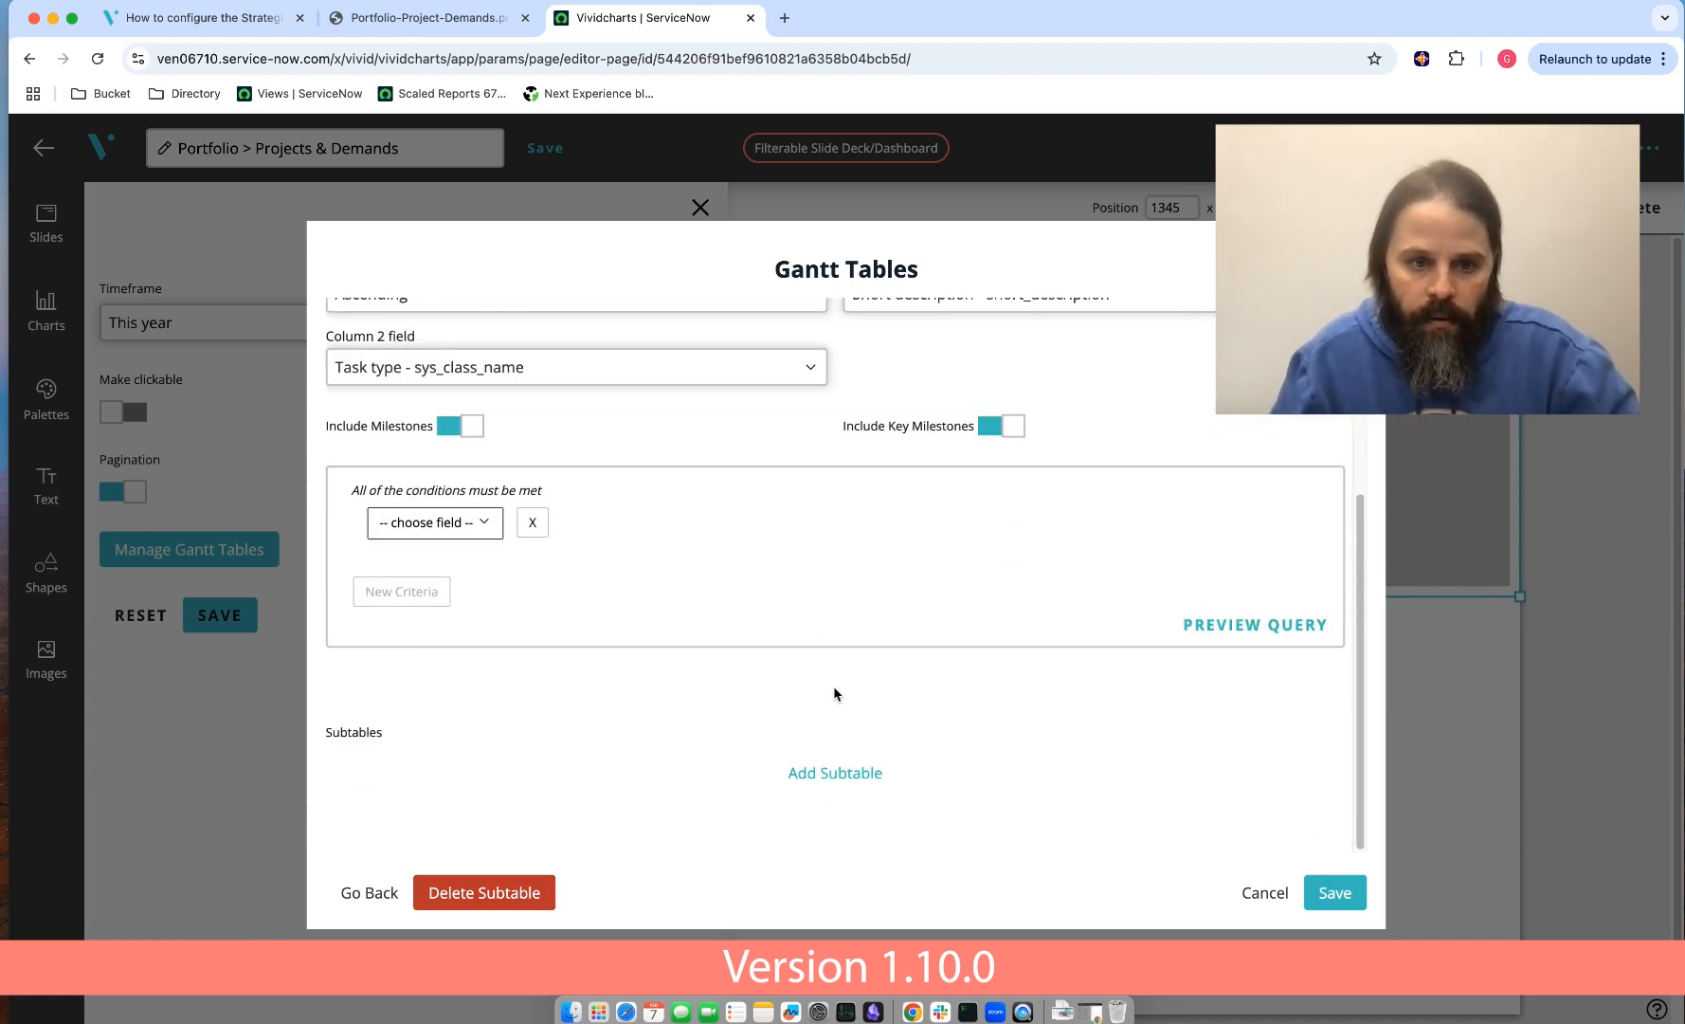
{"action": "left_click", "coordinate": [367, 891]}
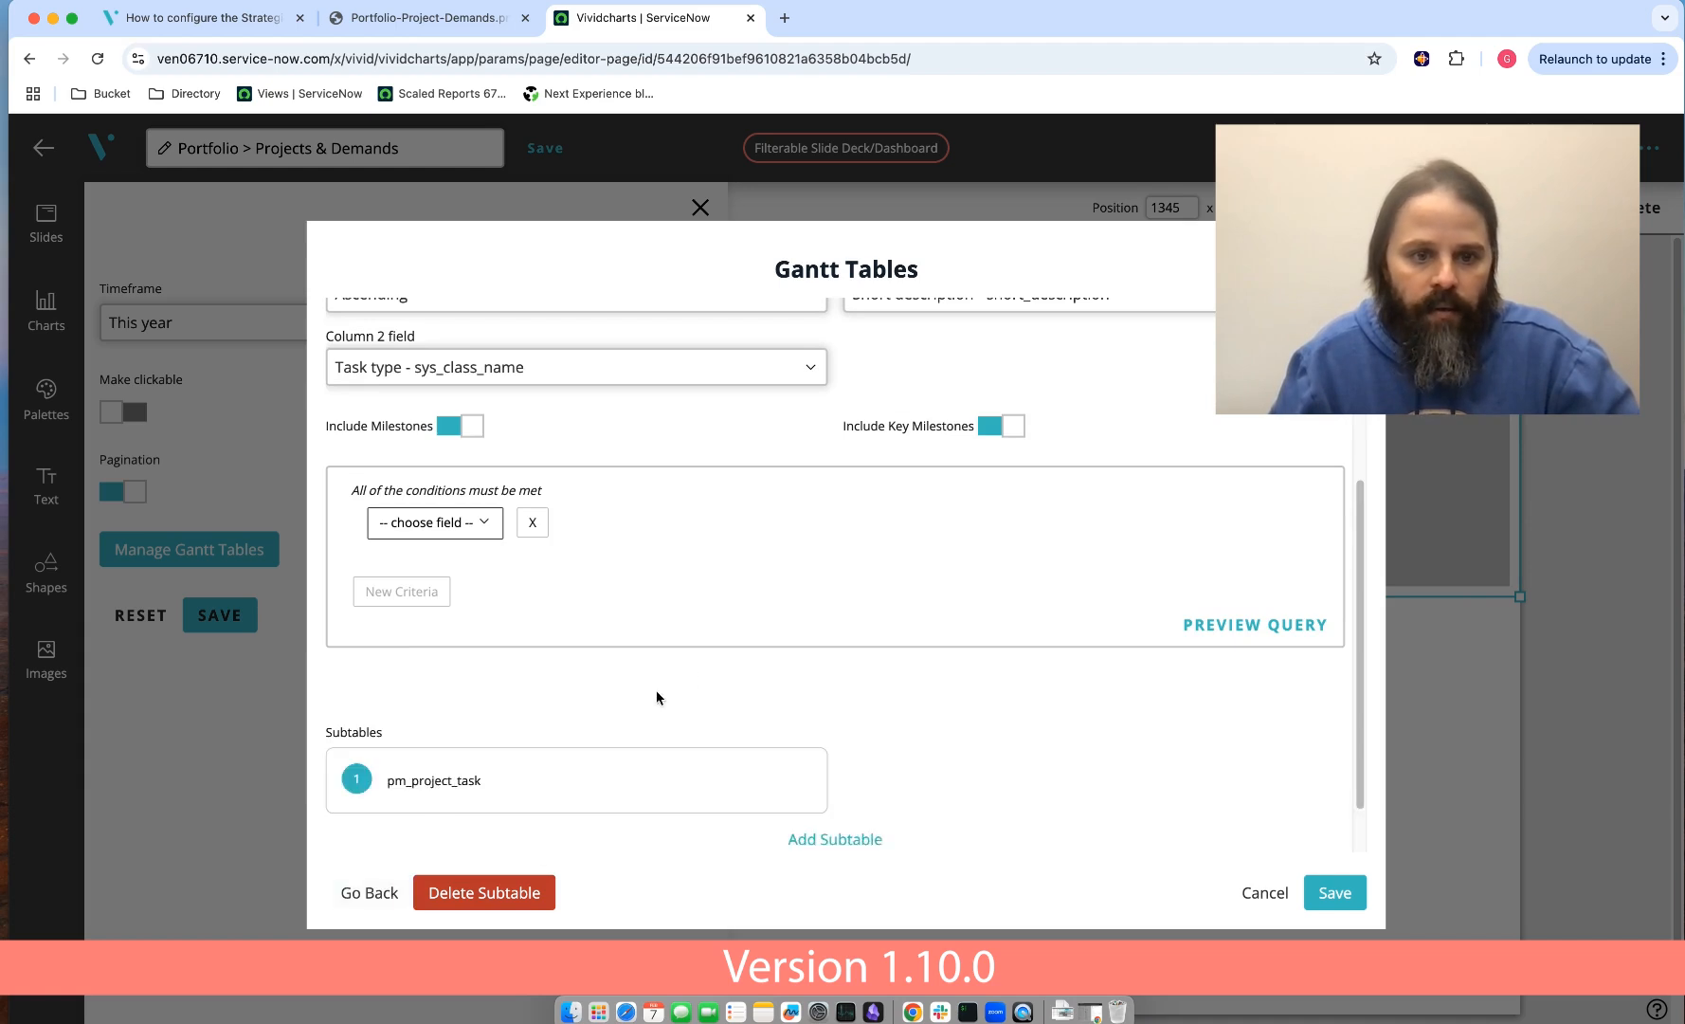
{"action": "scroll", "coordinate": [815, 632], "scroll_direction": "up", "scroll_amount": 3}
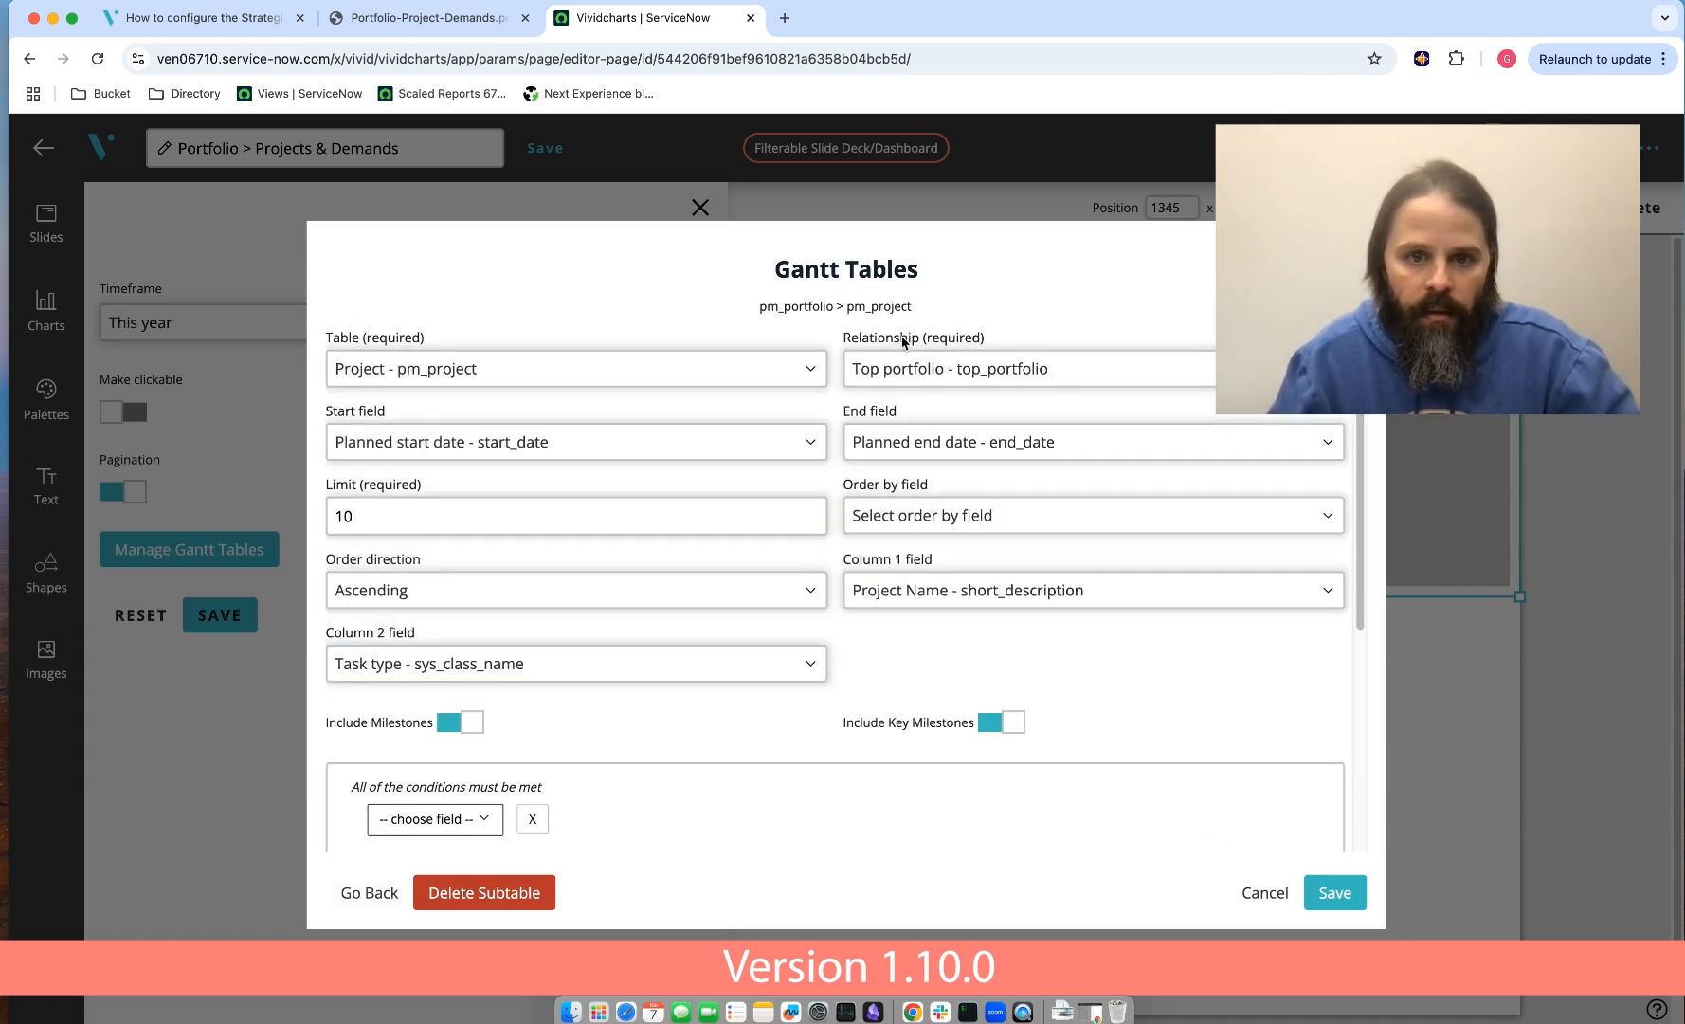
{"action": "scroll", "coordinate": [433, 720], "scroll_direction": "down", "scroll_amount": 4}
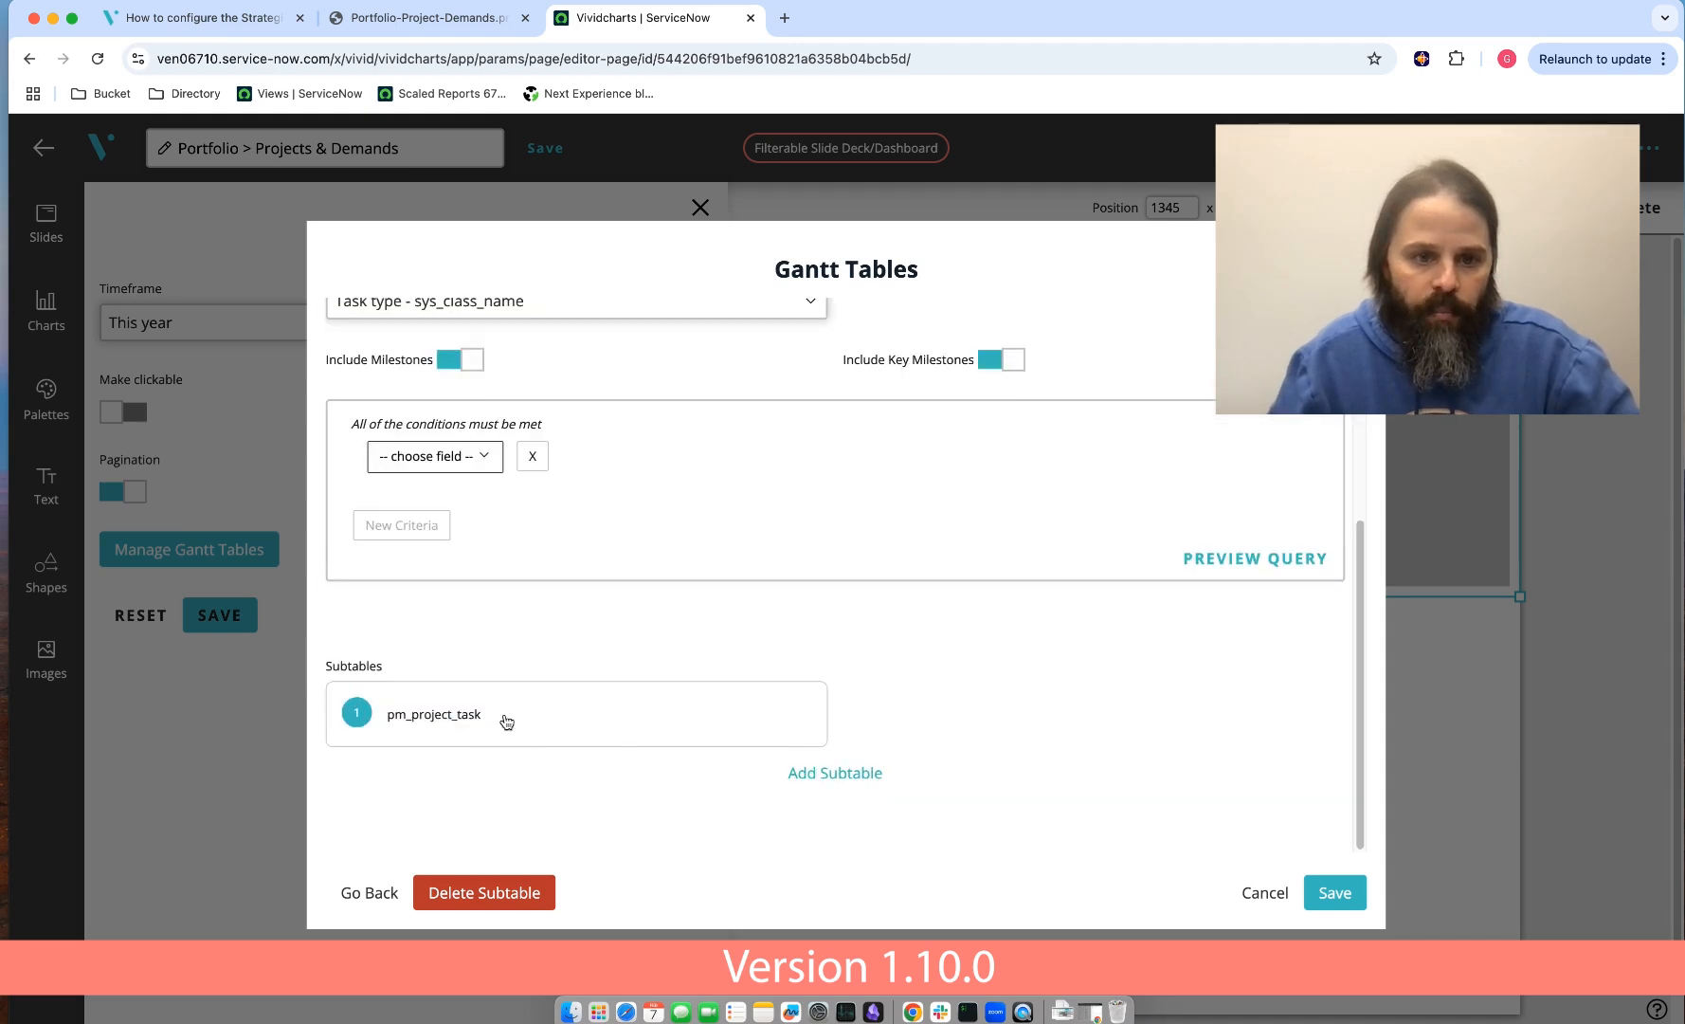
{"action": "left_click", "coordinate": [366, 892]}
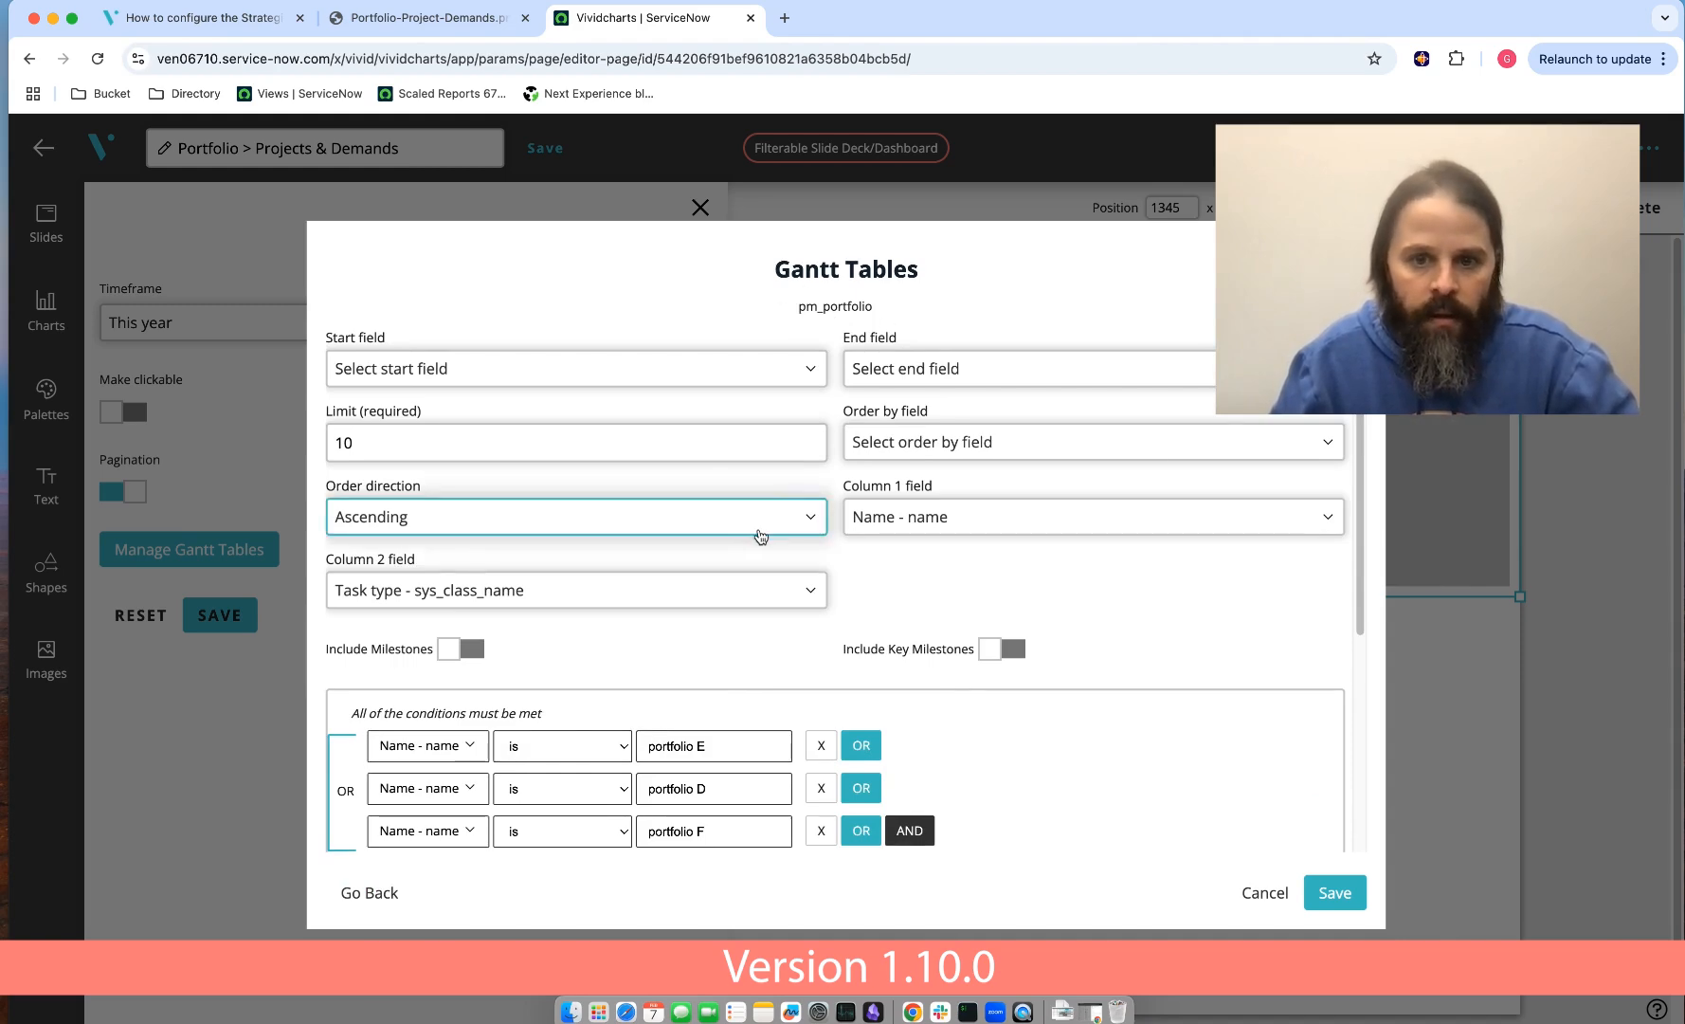
- Add another subtable under pm_portfolio using table Demand - dmn_demand, related to the parent by Portfolio - portfolio
{"action": "scroll", "coordinate": [758, 539], "scroll_direction": "down", "scroll_amount": 4}
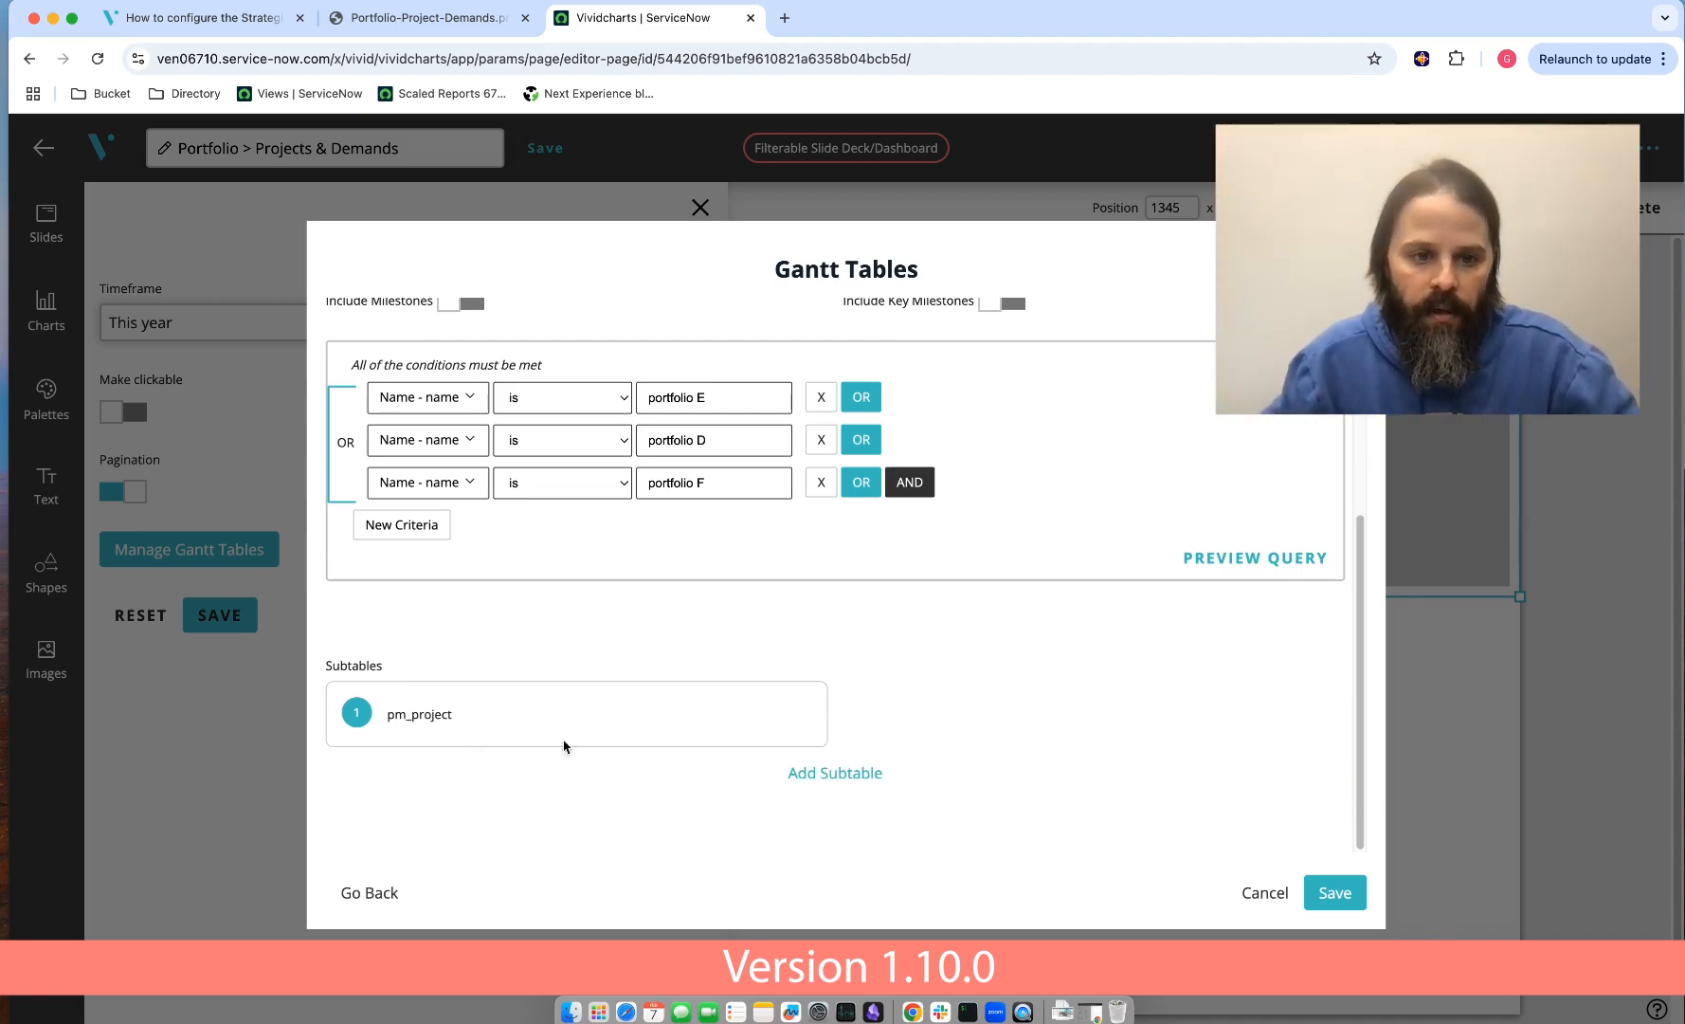
{"action": "left_click", "coordinate": [860, 770]}
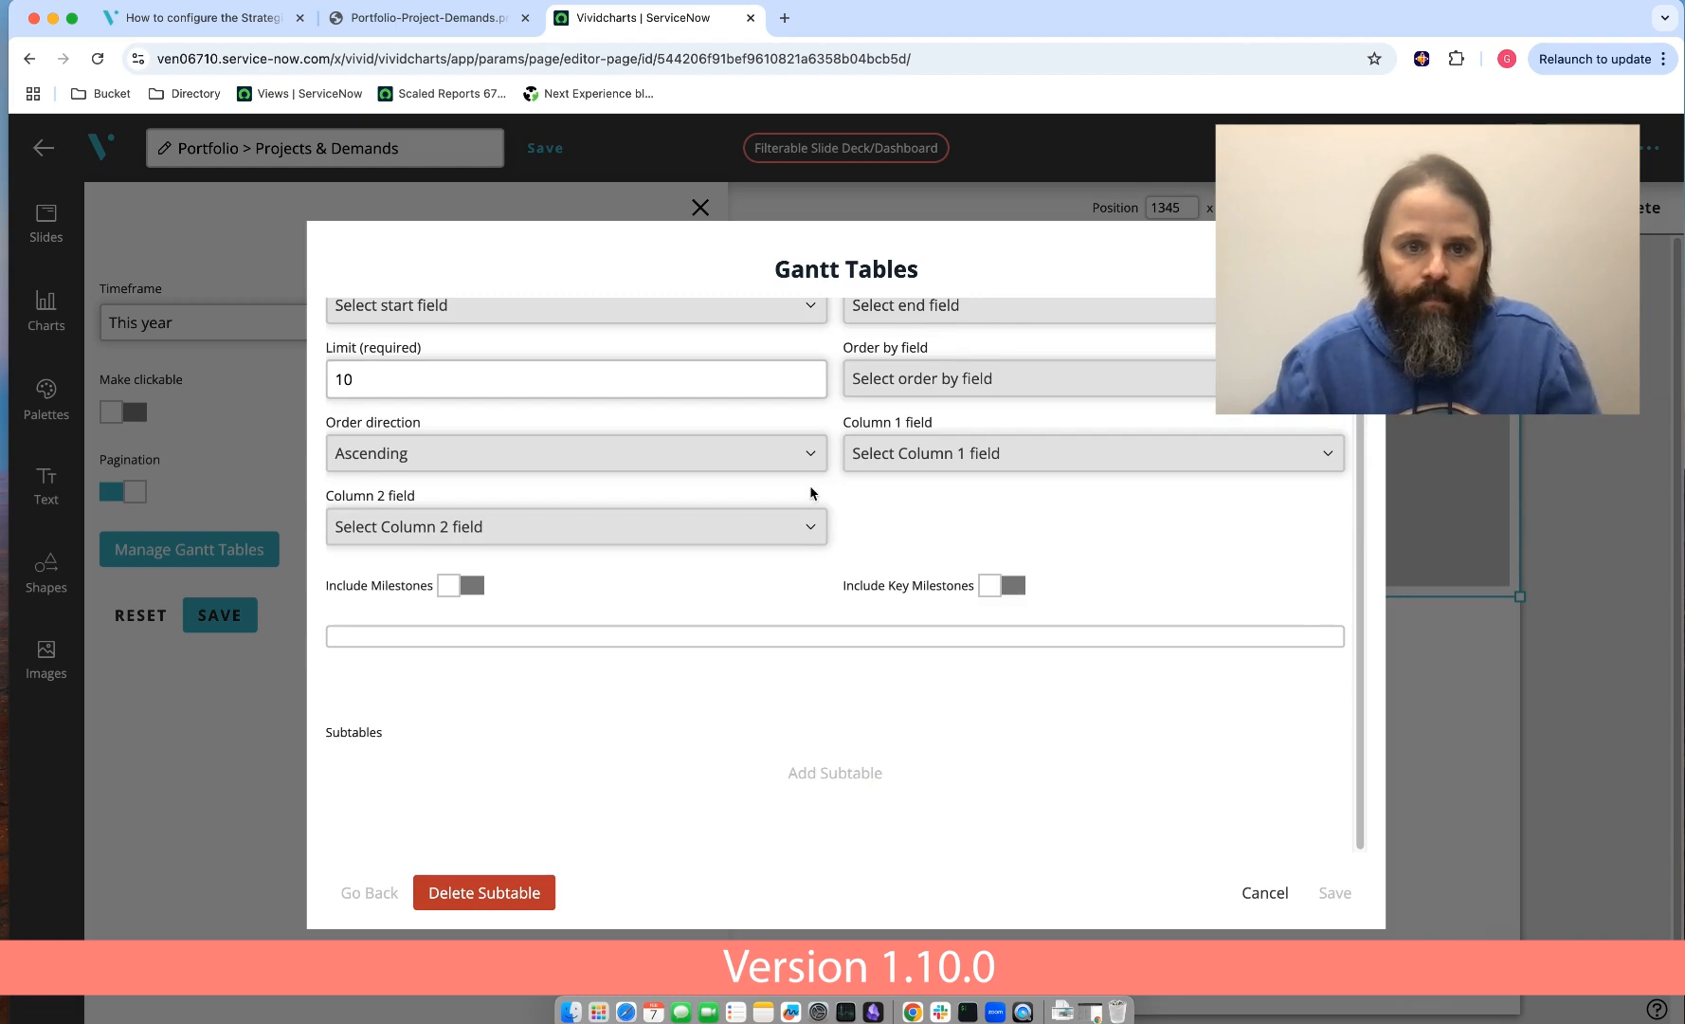
{"action": "scroll", "coordinate": [818, 469], "scroll_direction": "up", "scroll_amount": 3}
{"action": "left_click", "coordinate": [492, 374]}
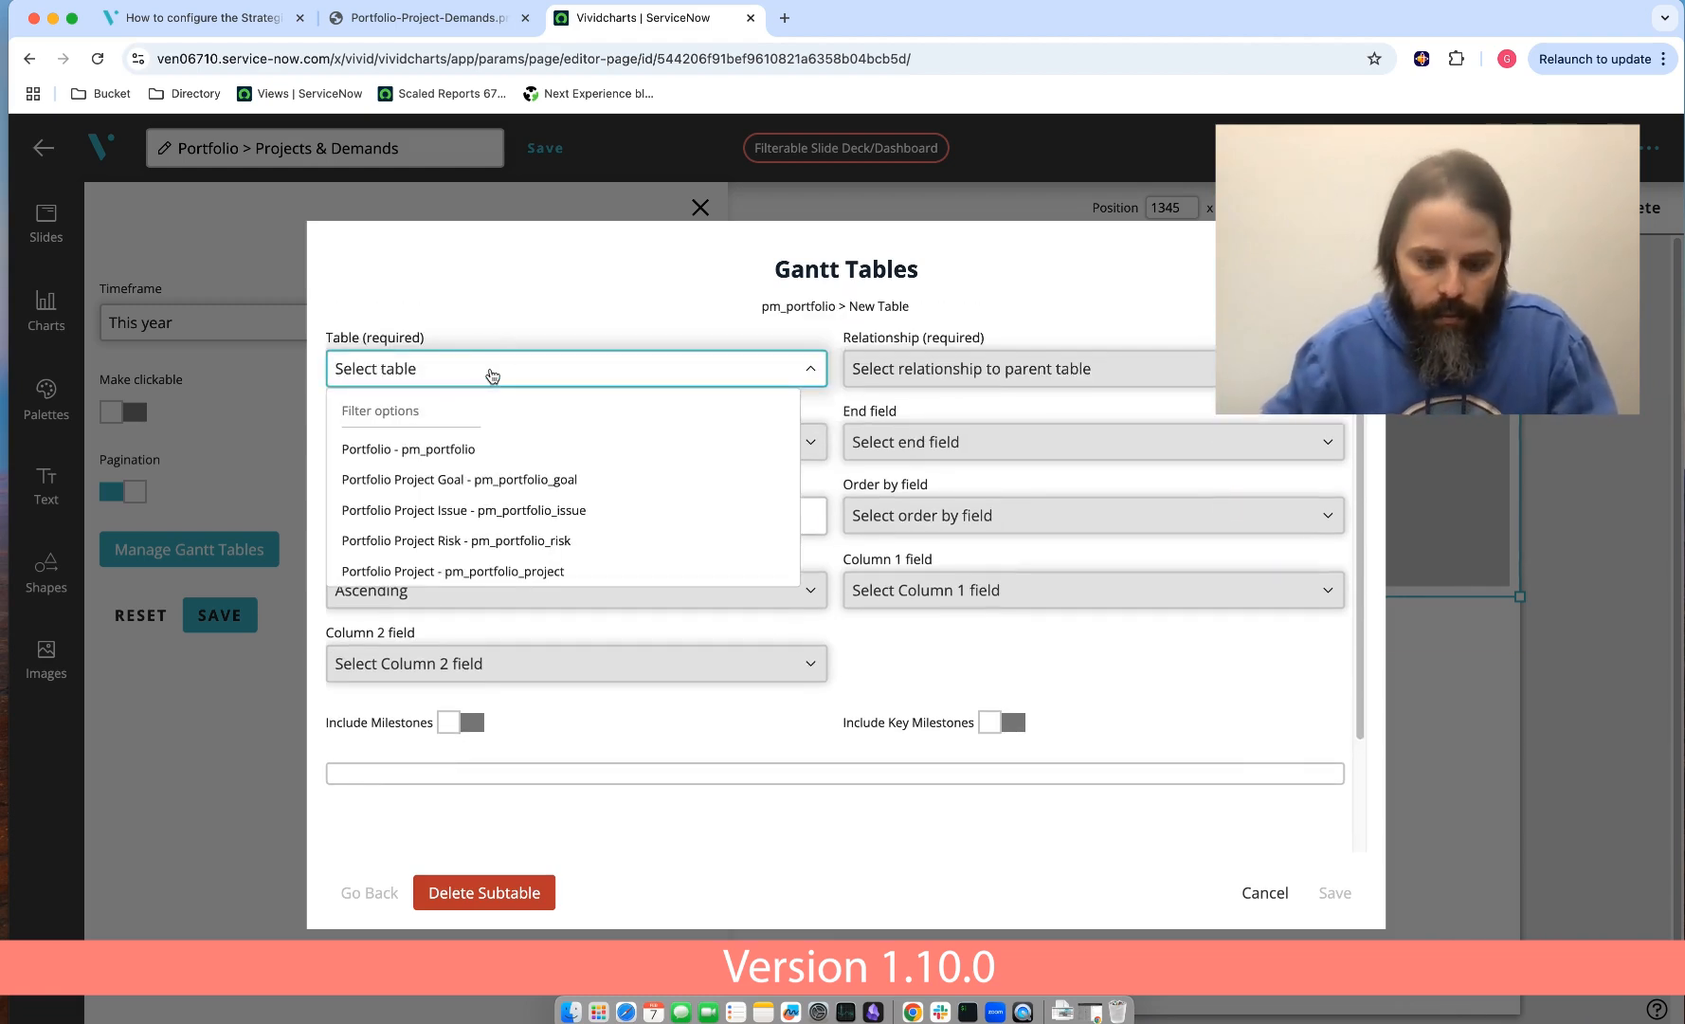
{"action": "type", "text": "deman"}
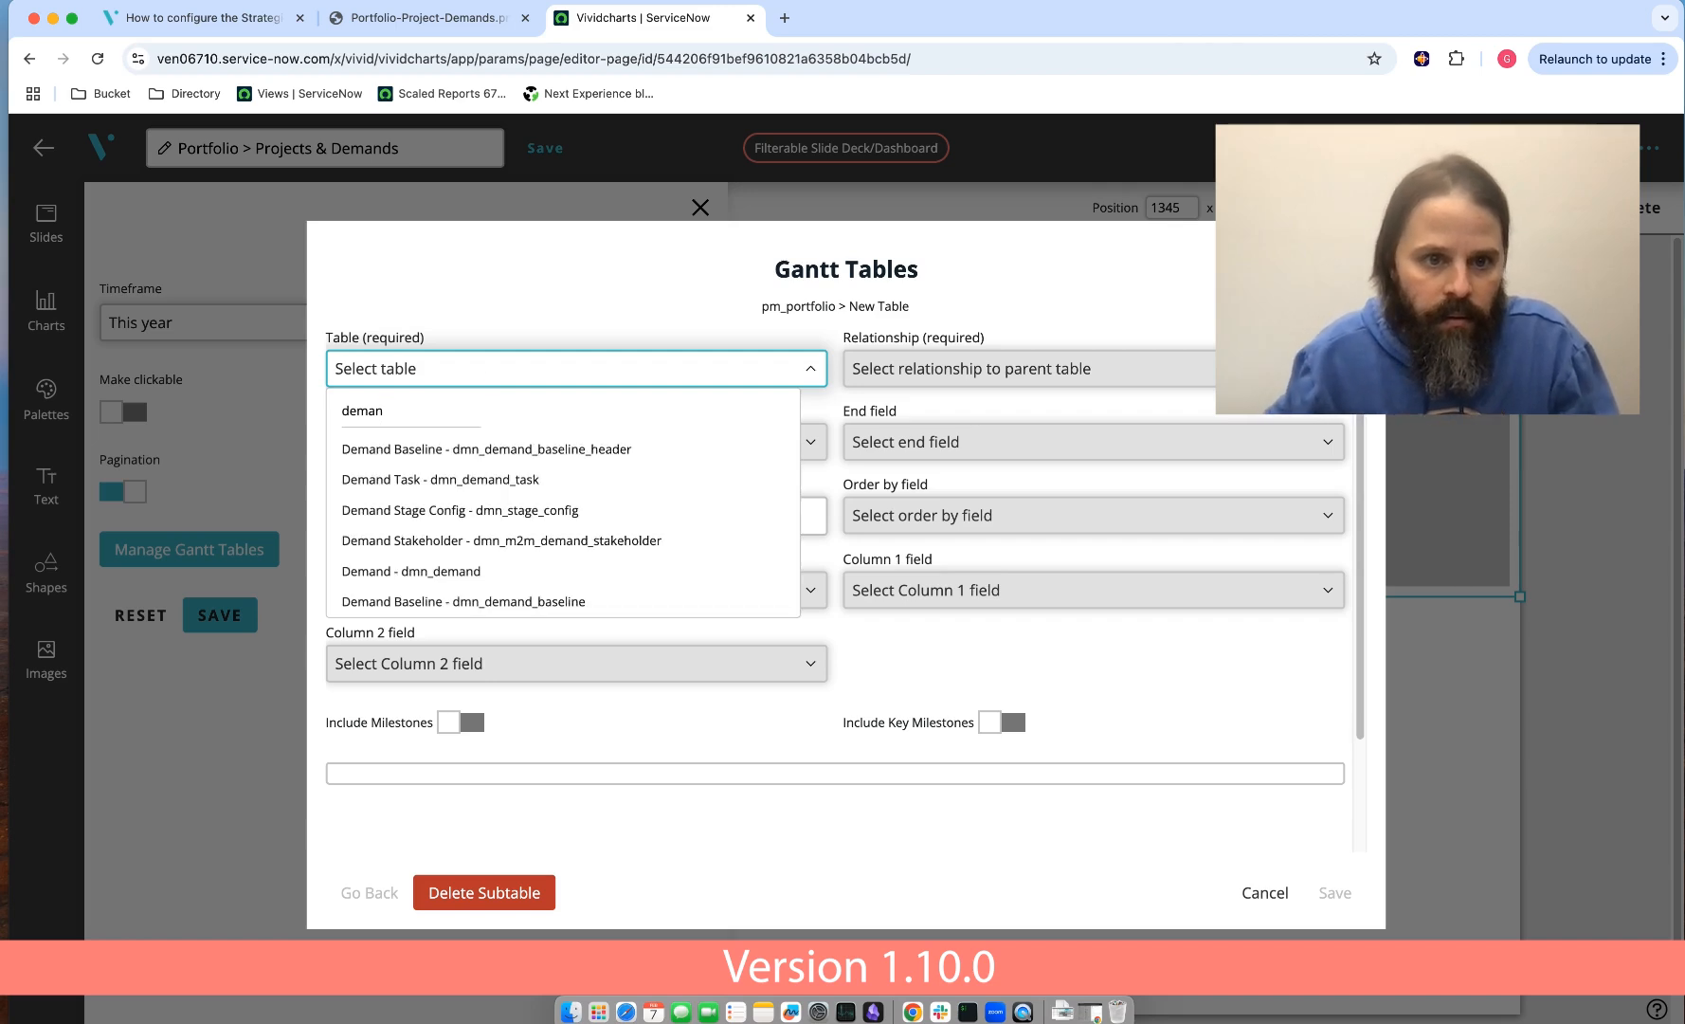
{"action": "left_click", "coordinate": [460, 585]}
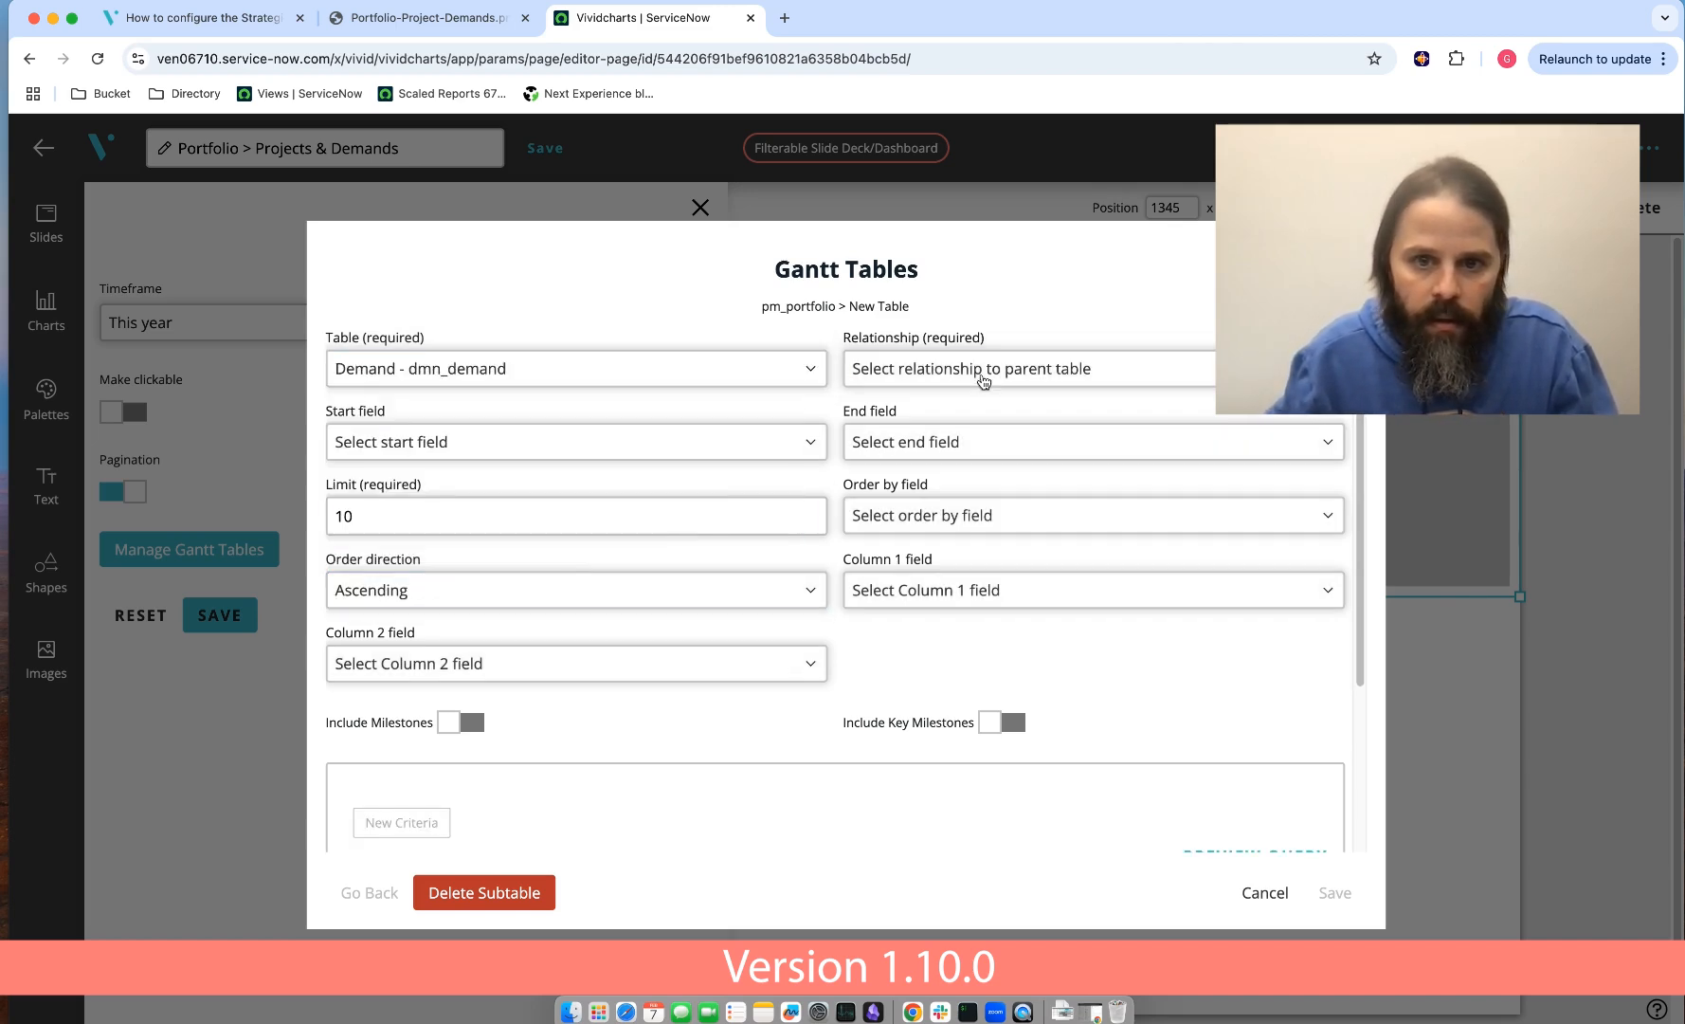
{"action": "left_click", "coordinate": [1006, 367]}
{"action": "type", "text": "por"}
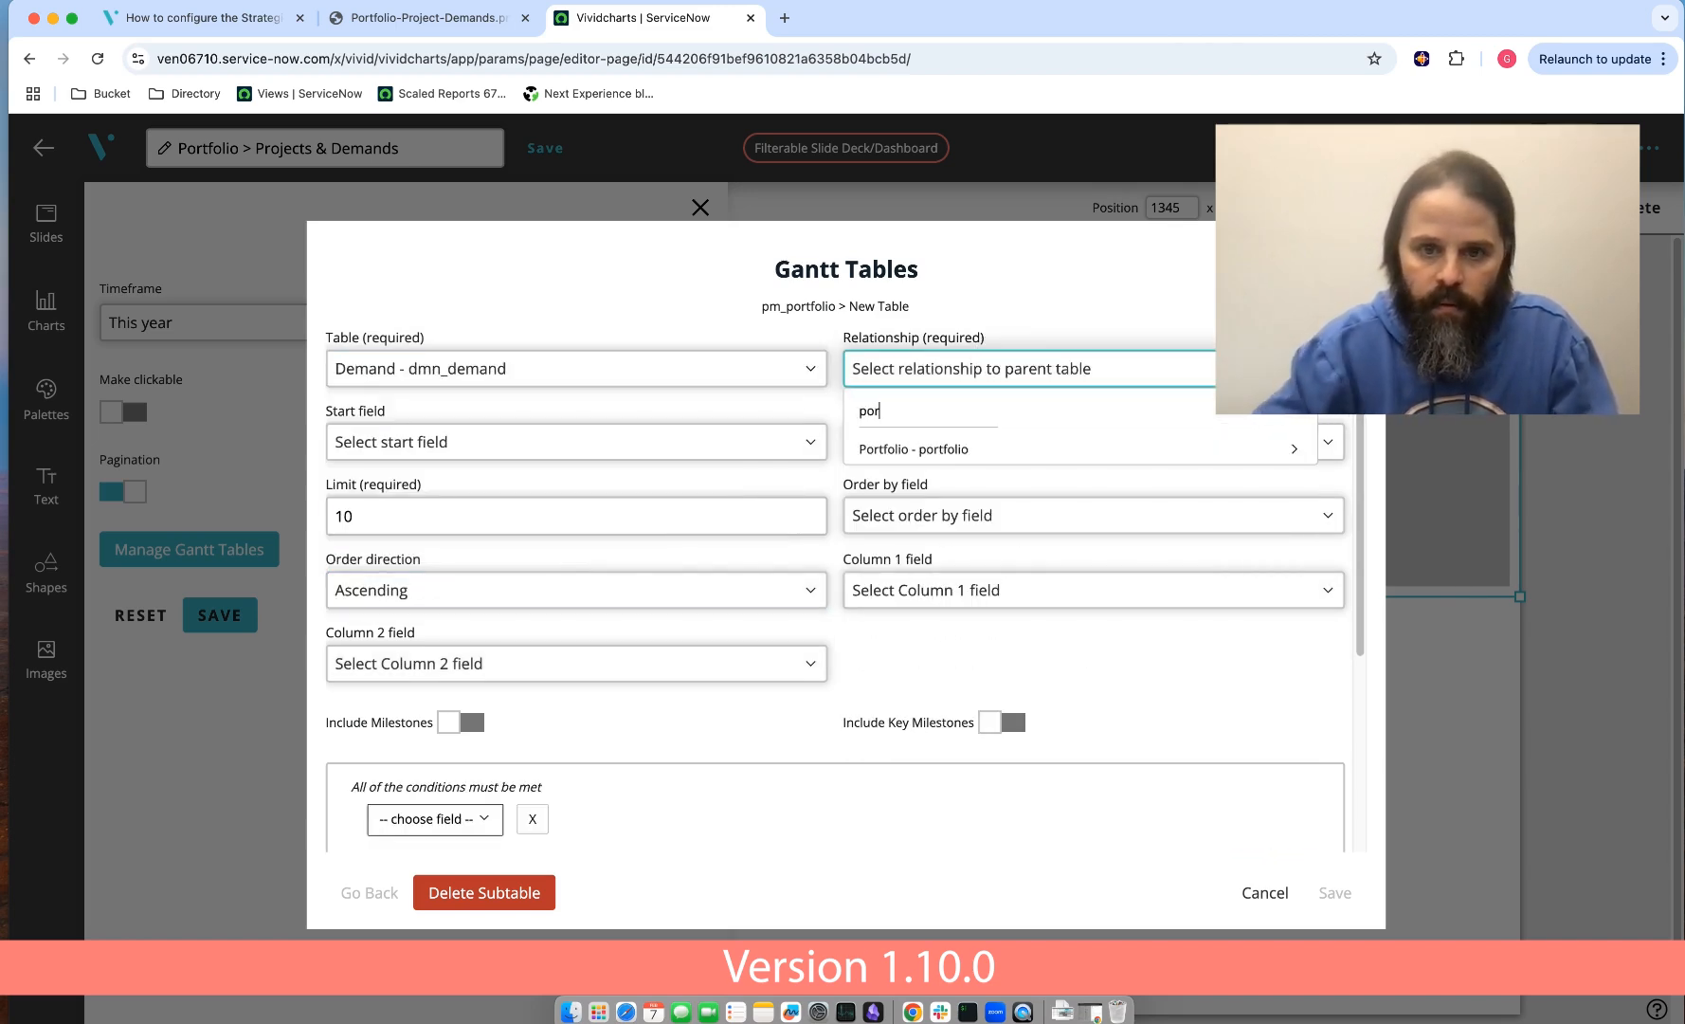
{"action": "left_click", "coordinate": [924, 448]}
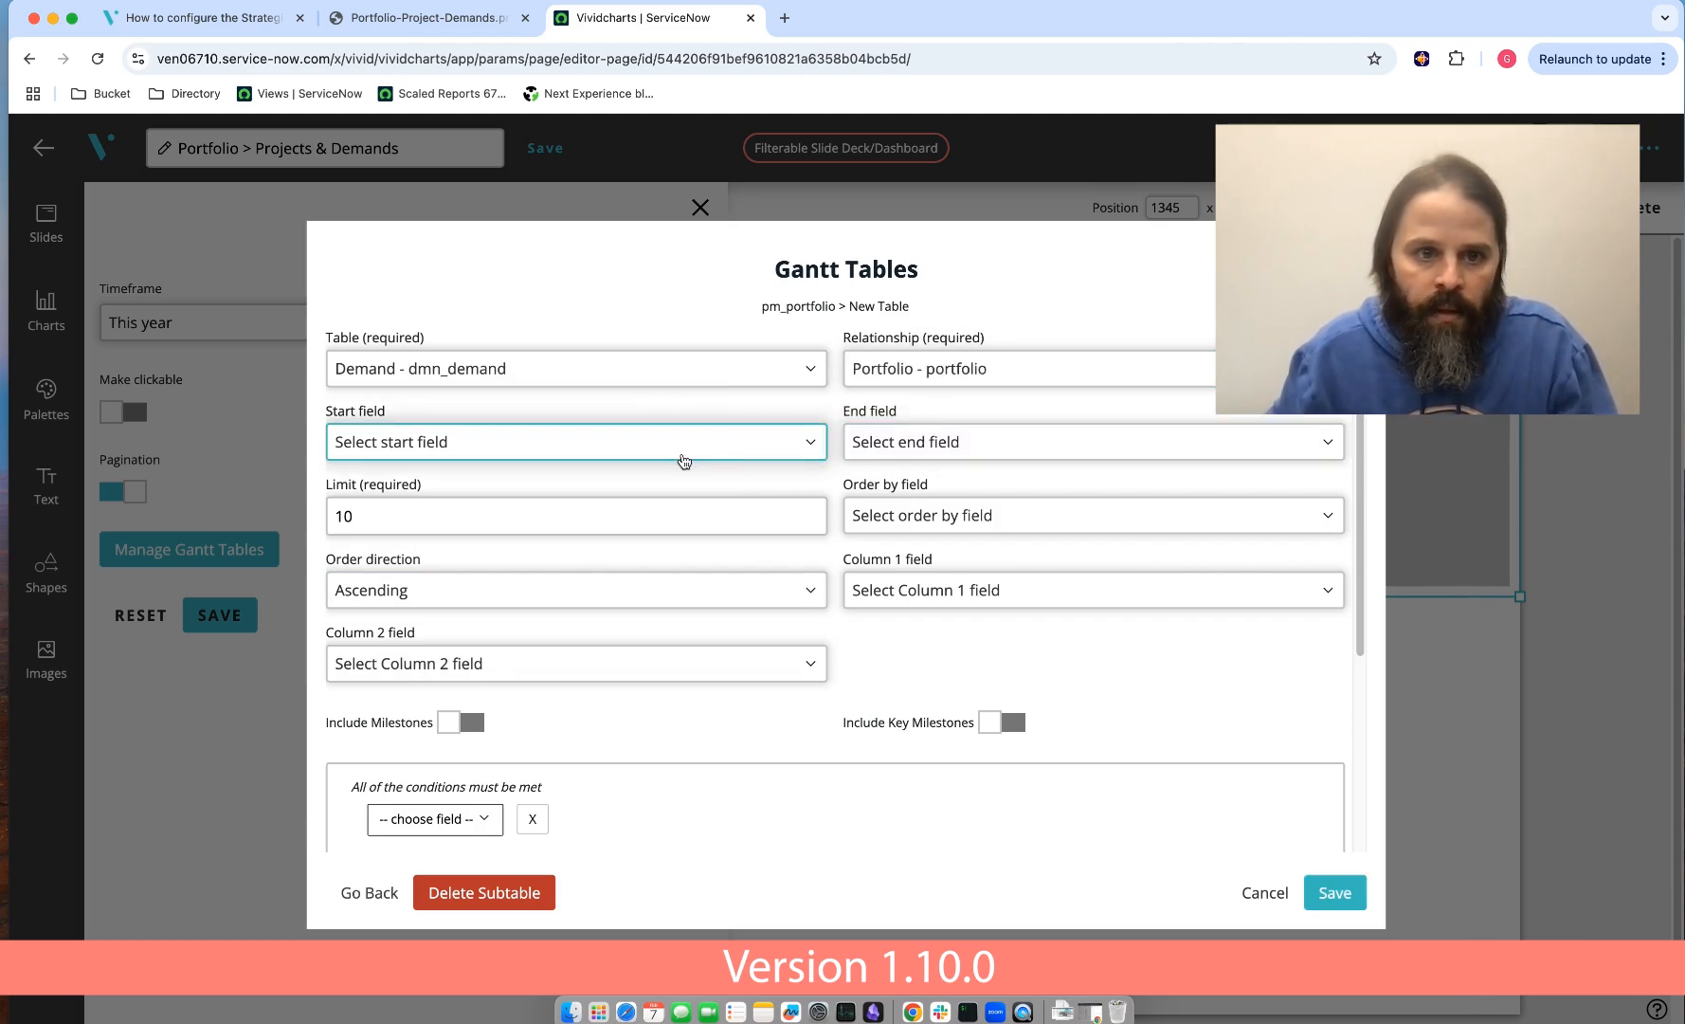
- Set the dmn_demand subtable's start field to Approved start date - approved_start_date
{"action": "left_click", "coordinate": [651, 458]}
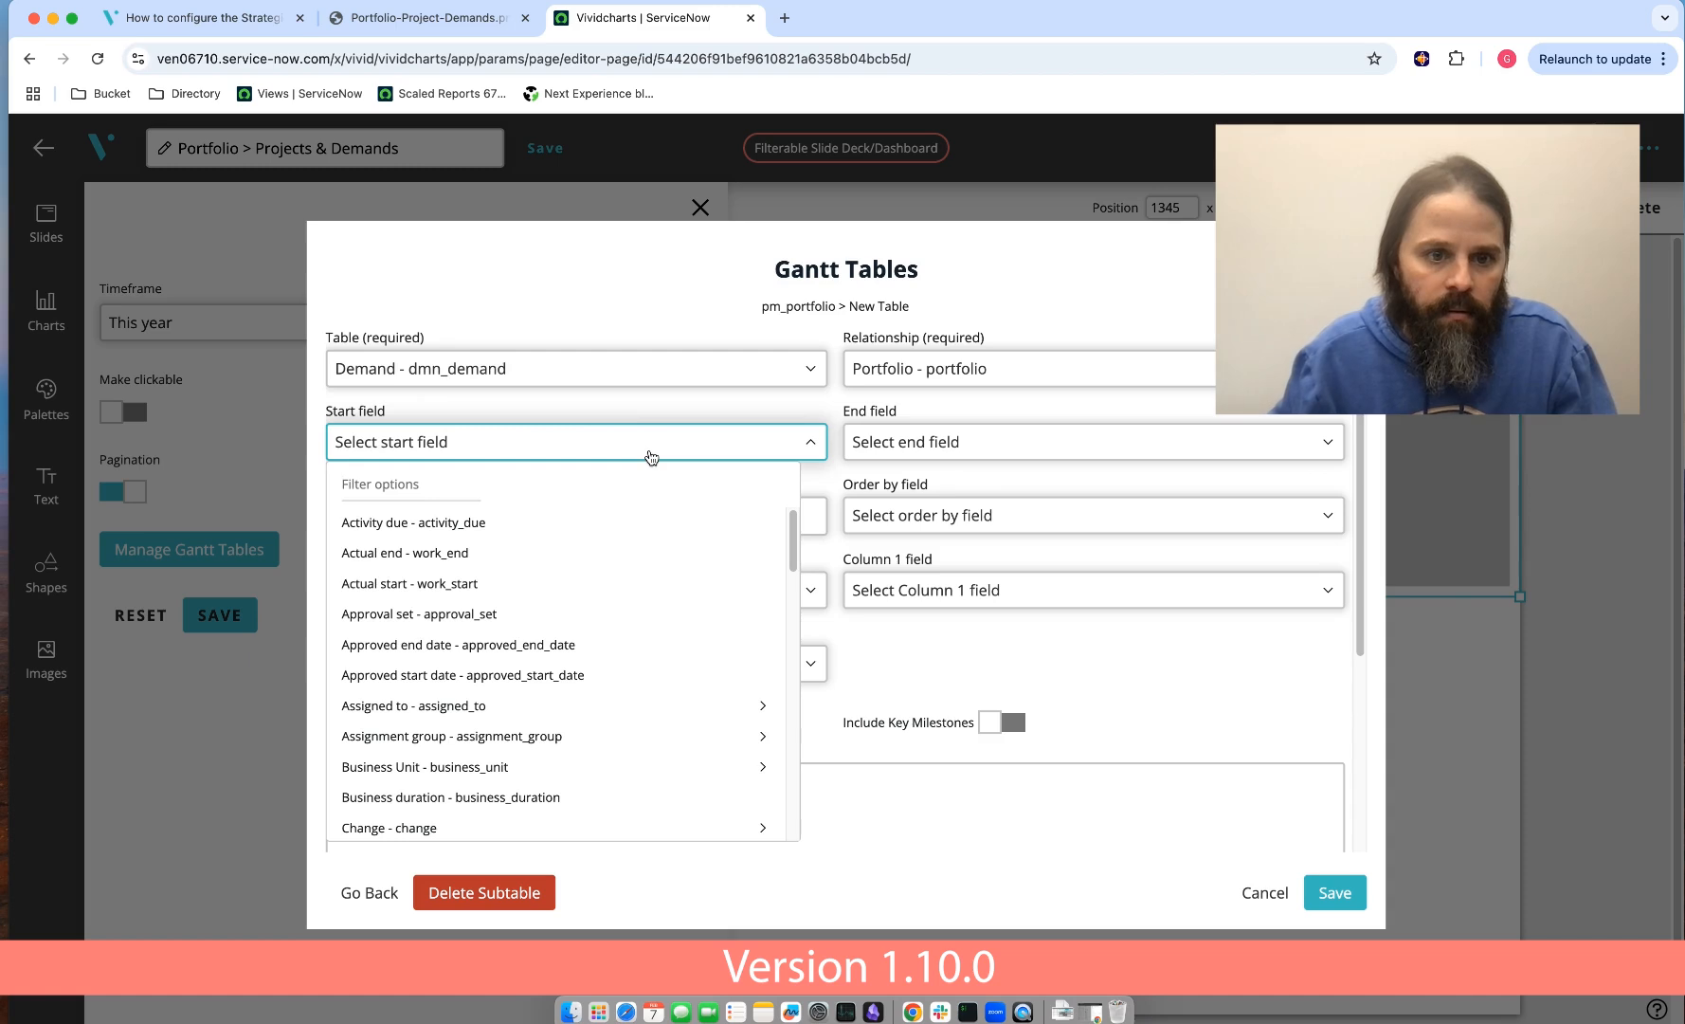
{"action": "type", "text": "app"}
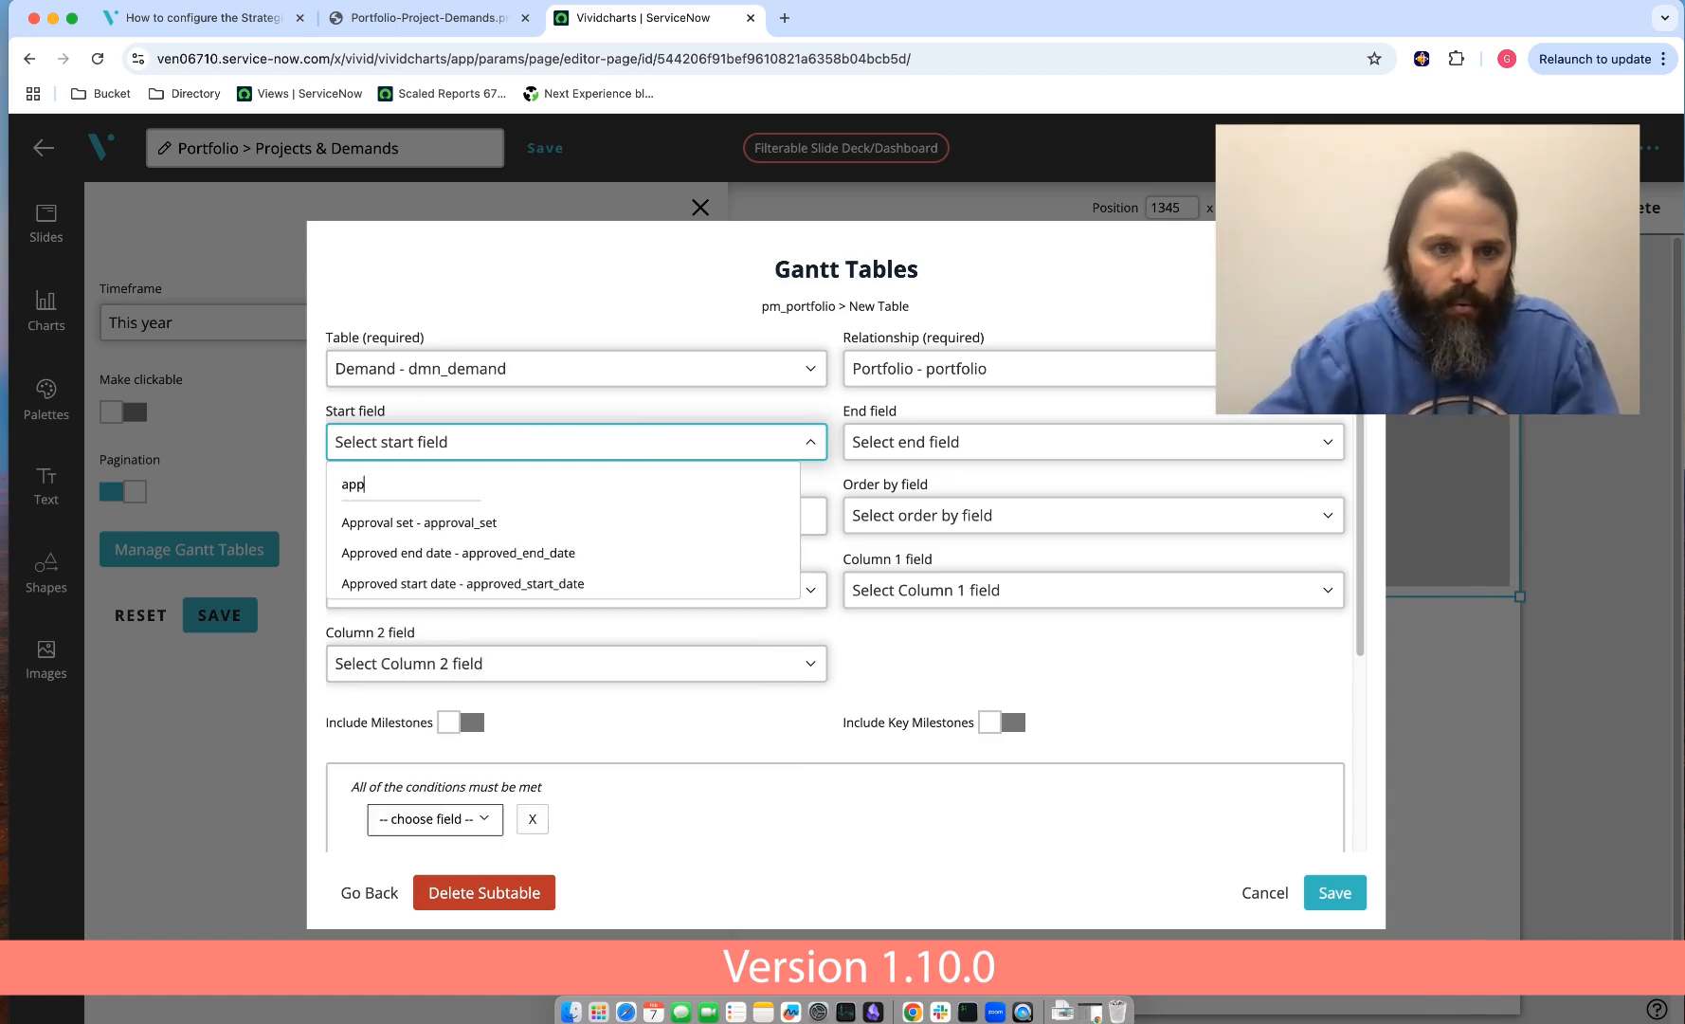
{"action": "left_click", "coordinate": [550, 582]}
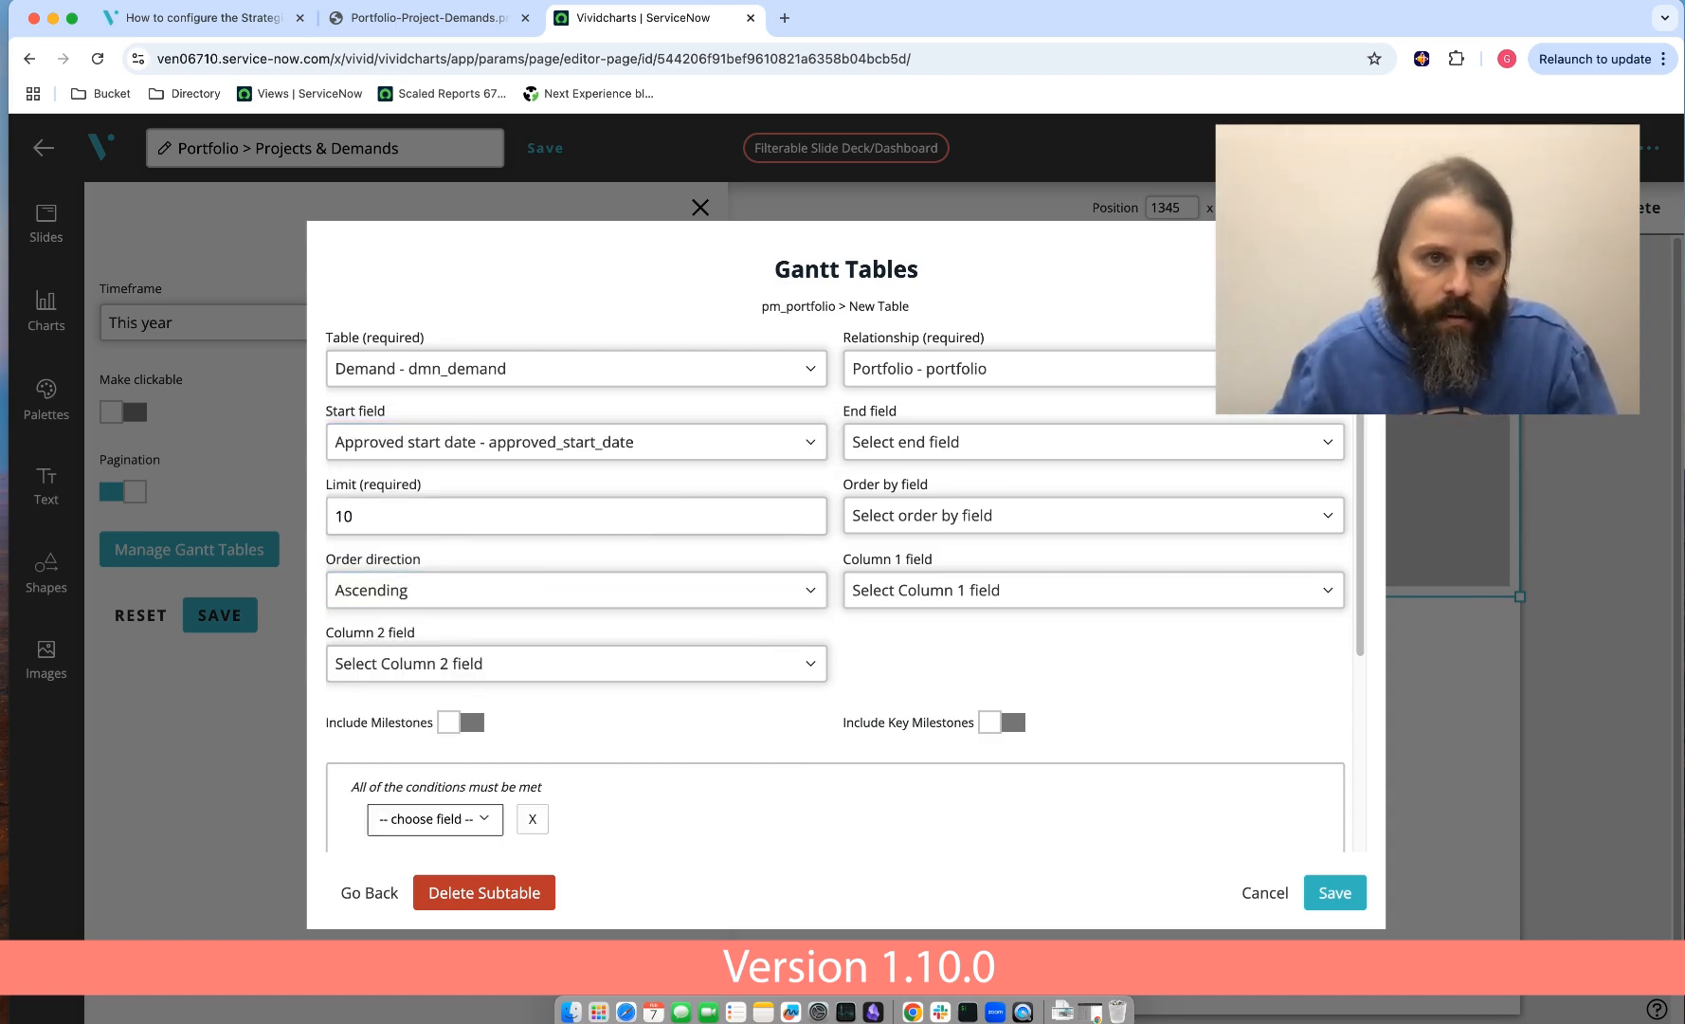
- Check the demand requirements in the help article and set the dmn_demand end field to Approved end date - approved_end_date
{"action": "left_click", "coordinate": [228, 23]}
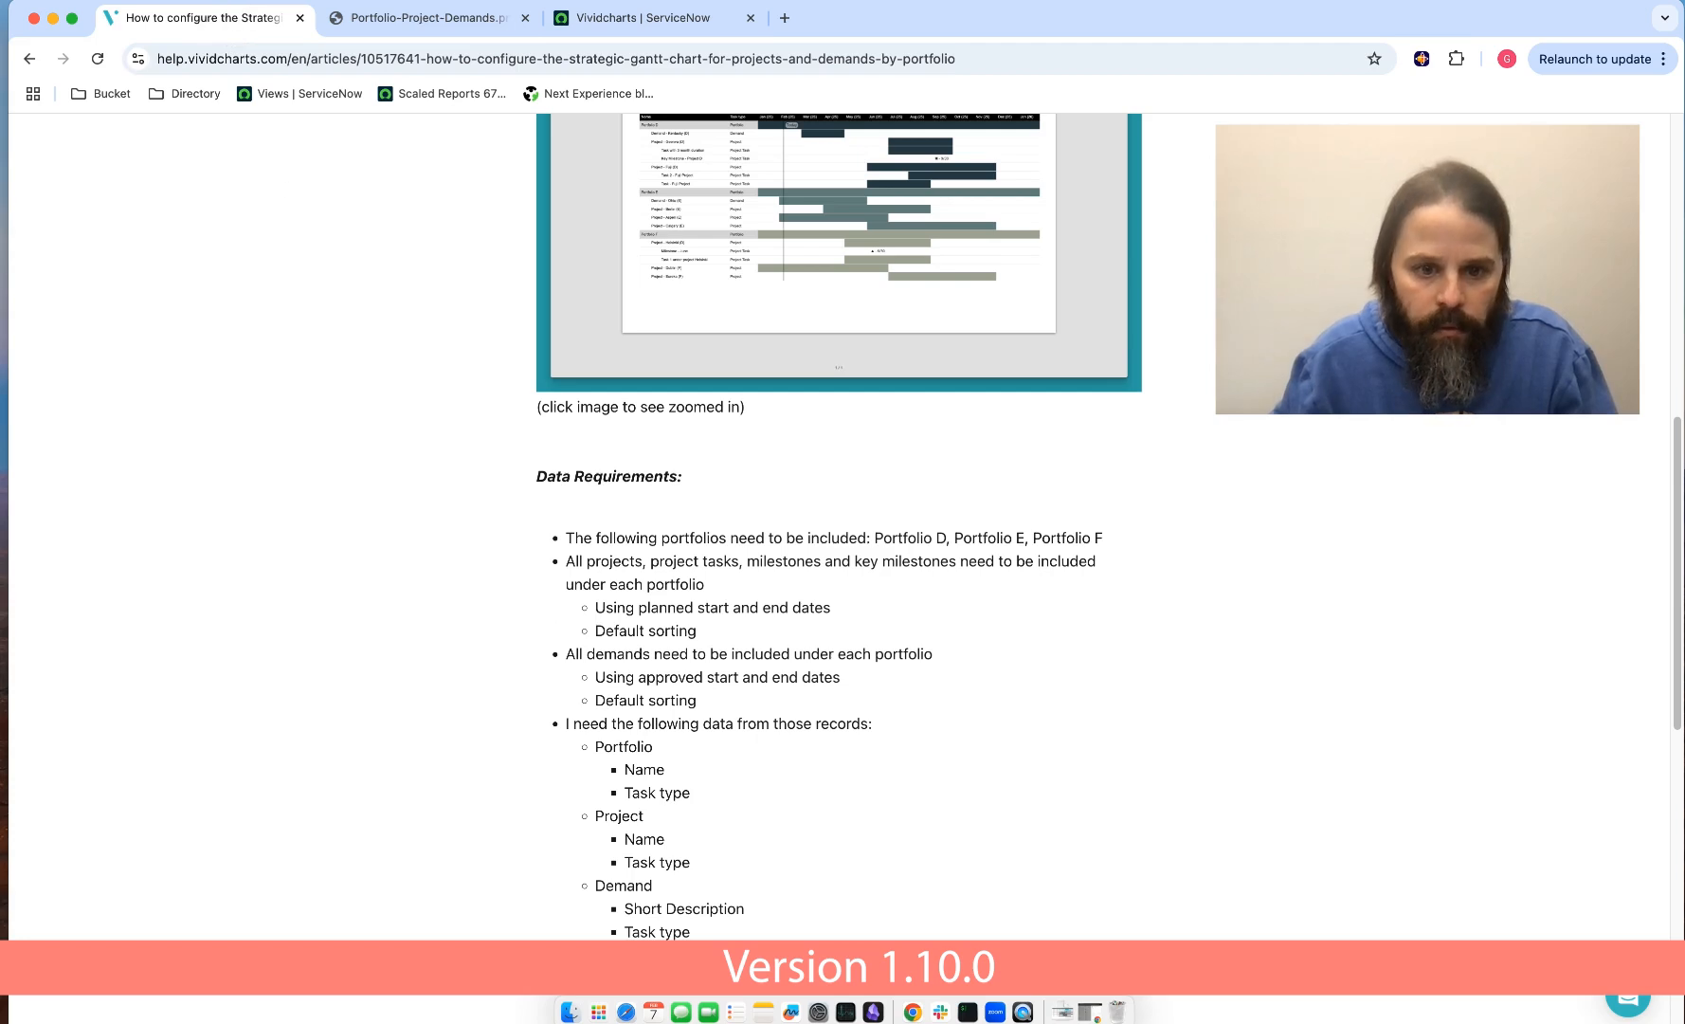
{"action": "scroll", "coordinate": [787, 764], "scroll_direction": "down", "scroll_amount": 5}
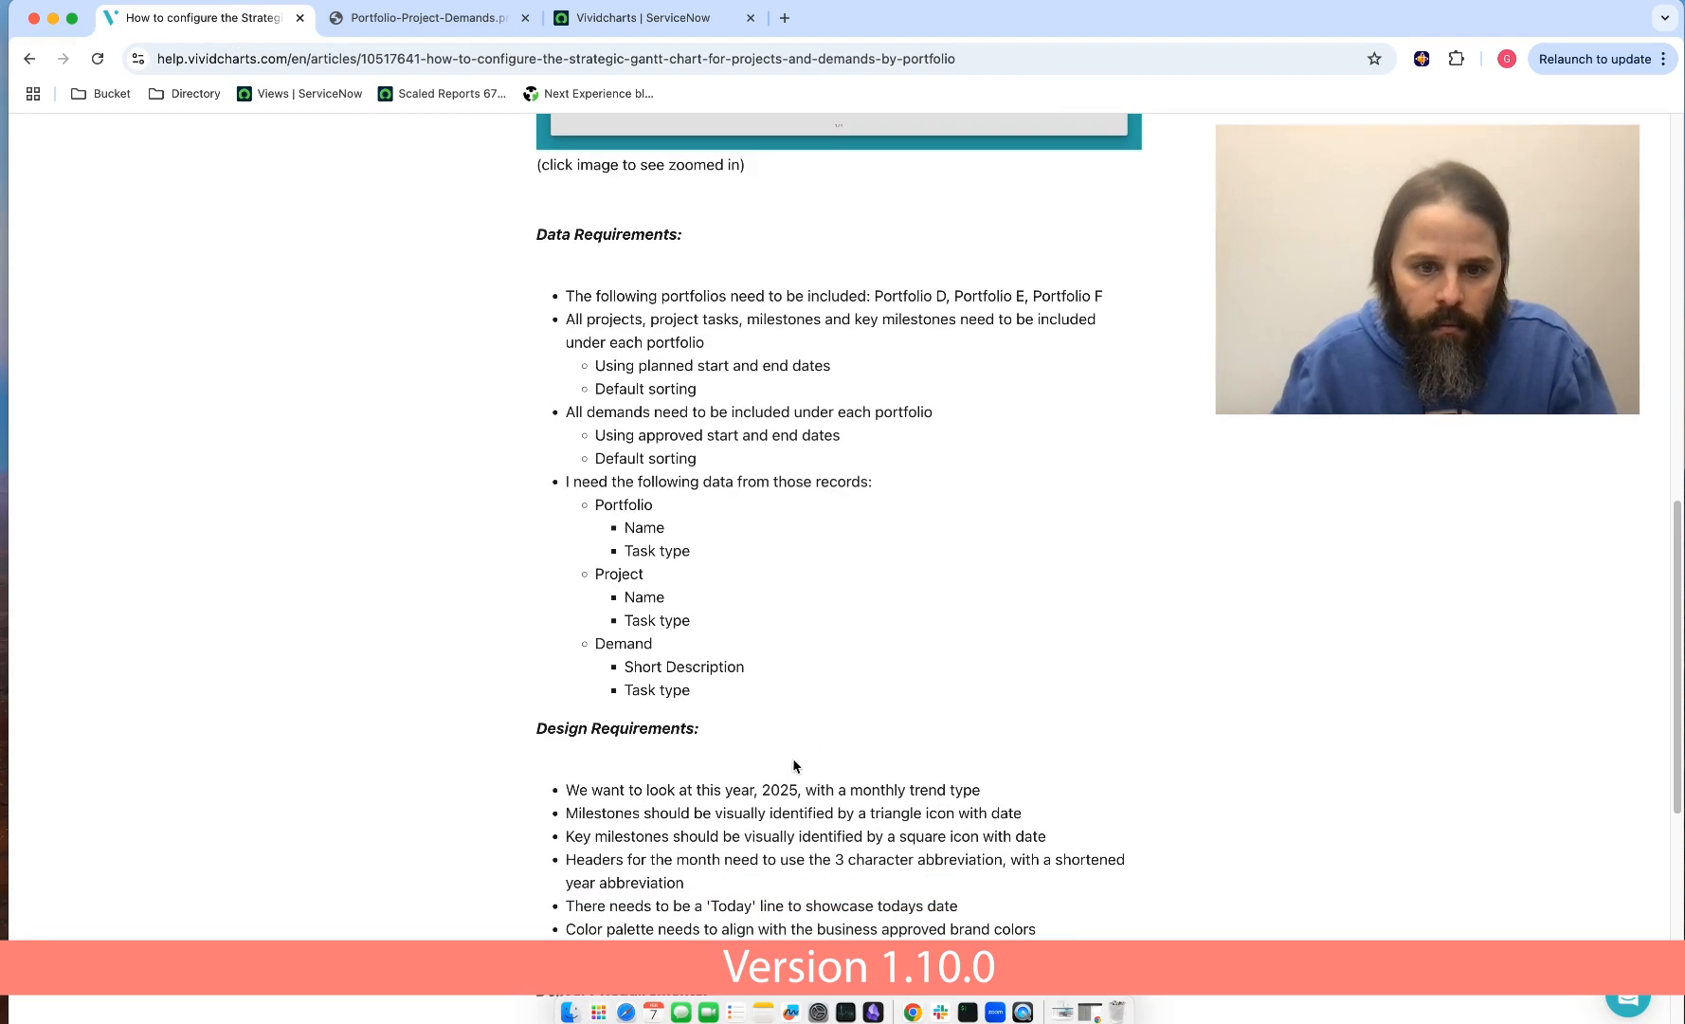
{"action": "scroll", "coordinate": [812, 740], "scroll_direction": "up", "scroll_amount": 1}
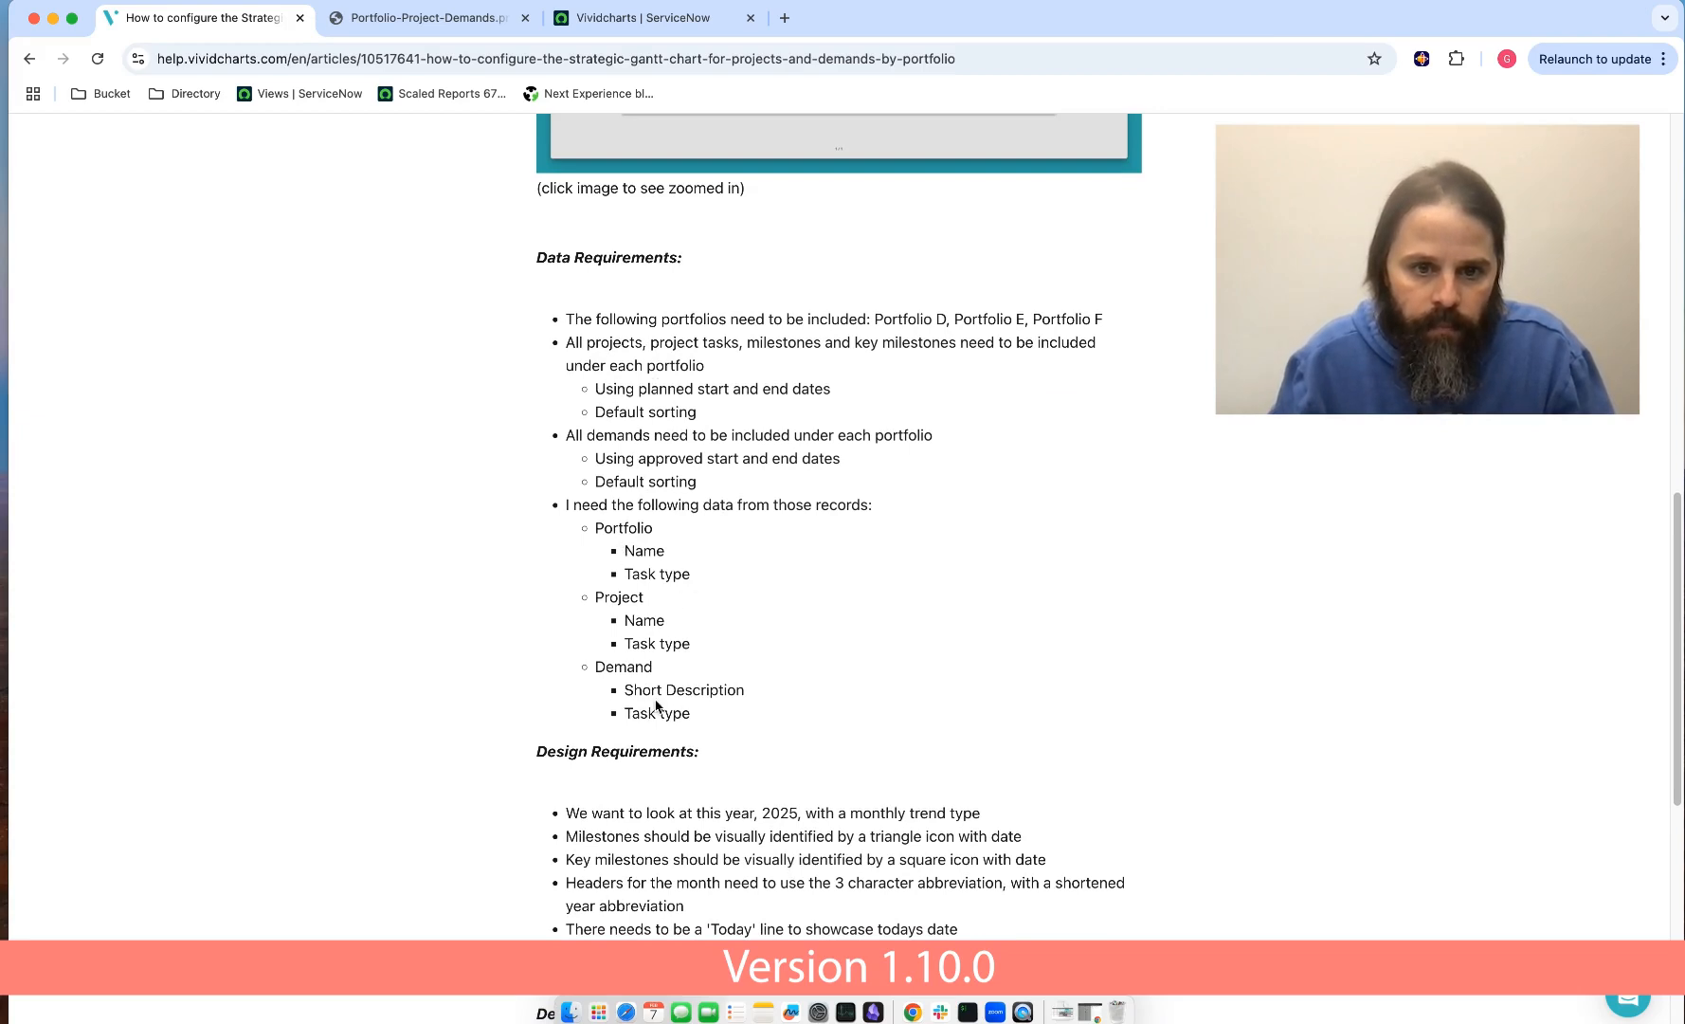
{"action": "scroll", "coordinate": [662, 679], "scroll_direction": "up", "scroll_amount": 2}
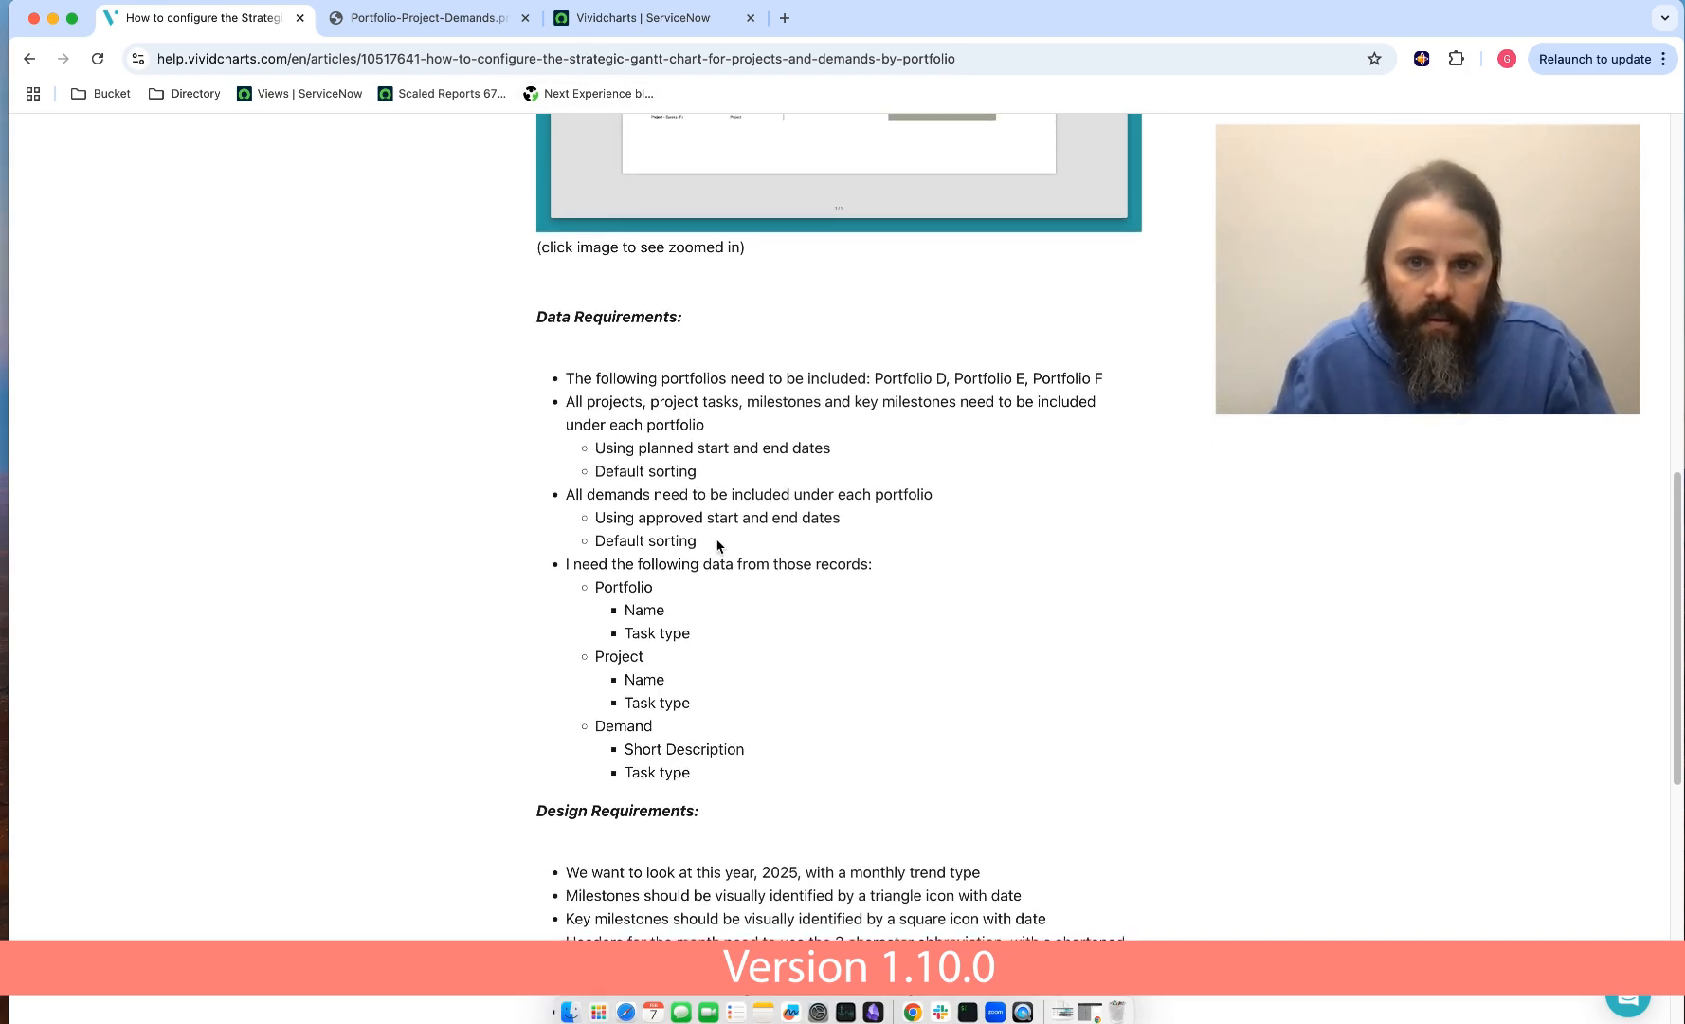
{"action": "scroll", "coordinate": [749, 536], "scroll_direction": "up", "scroll_amount": 1}
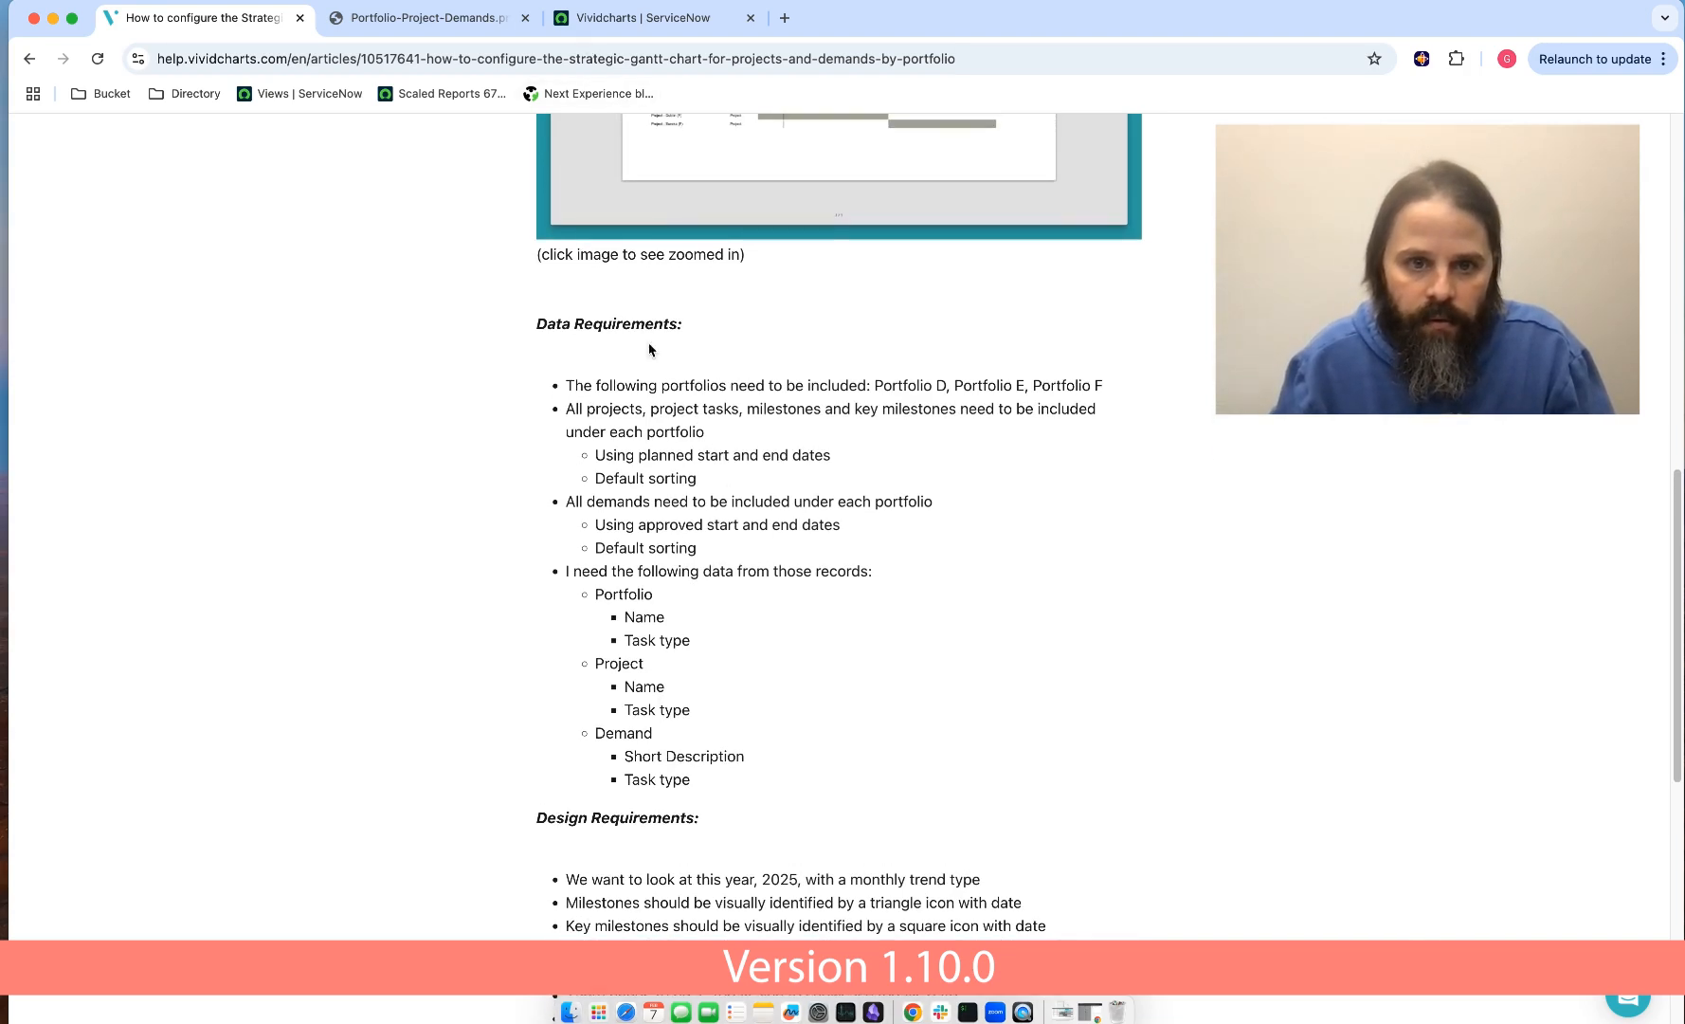
{"action": "left_click", "coordinate": [645, 18]}
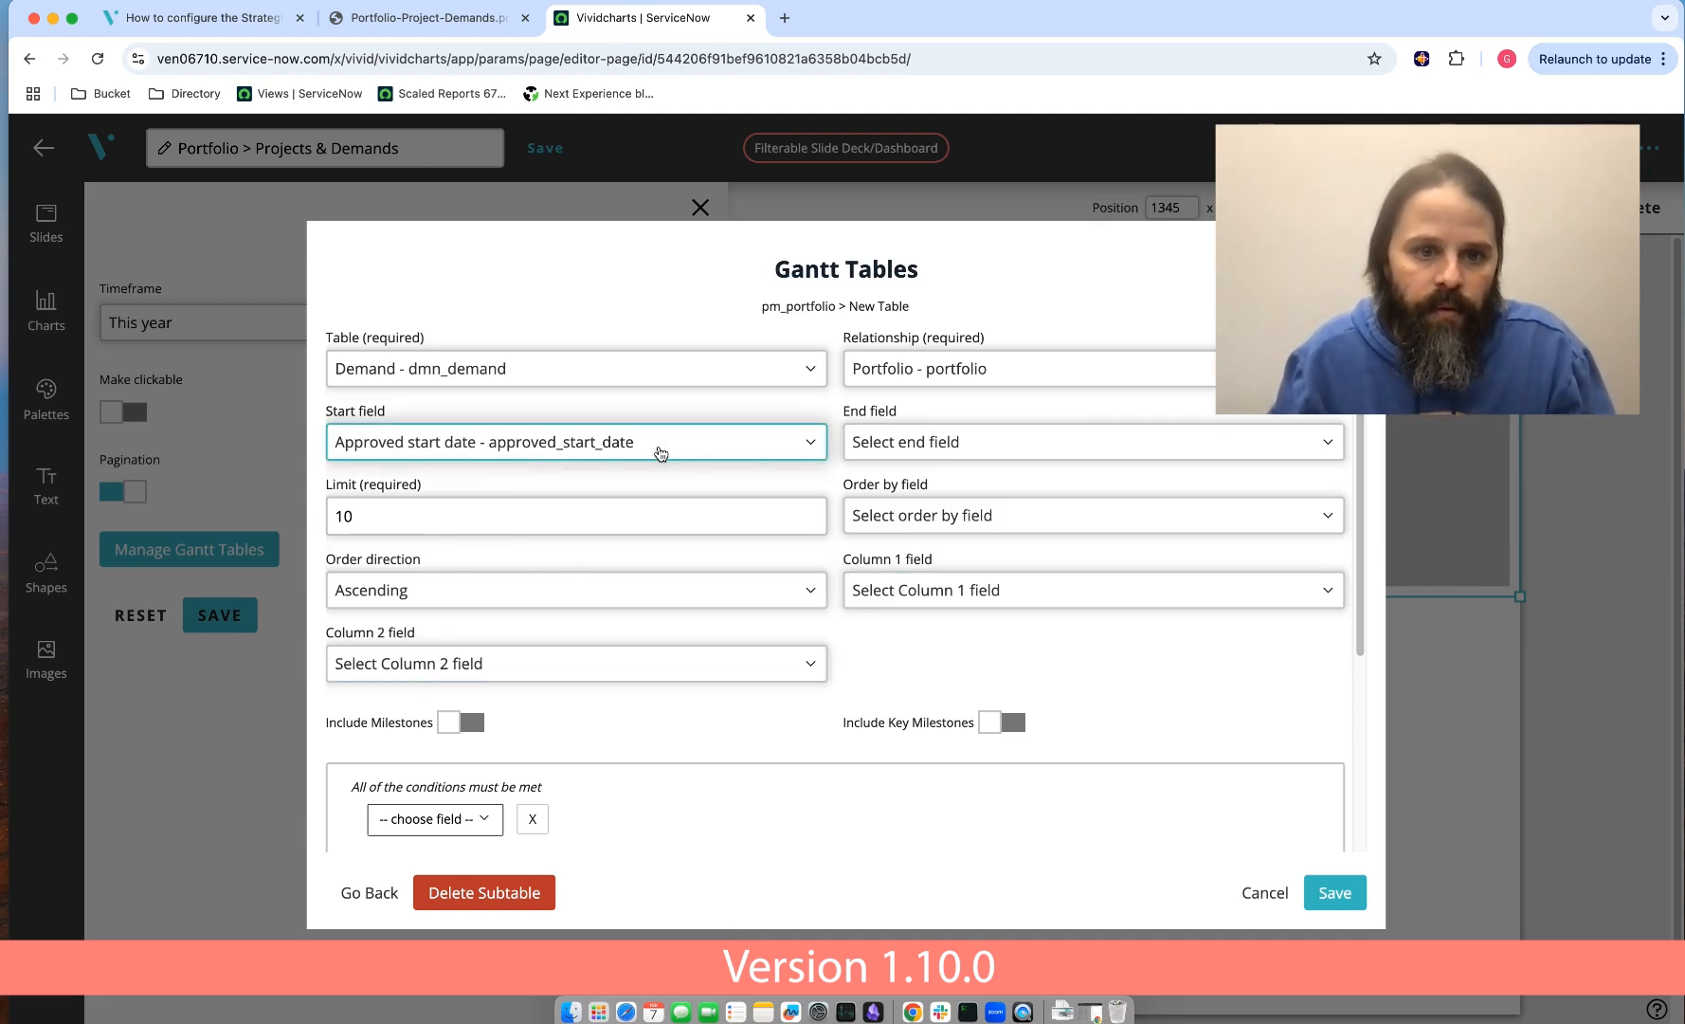
{"action": "left_click", "coordinate": [940, 455]}
{"action": "type", "text": "approv"}
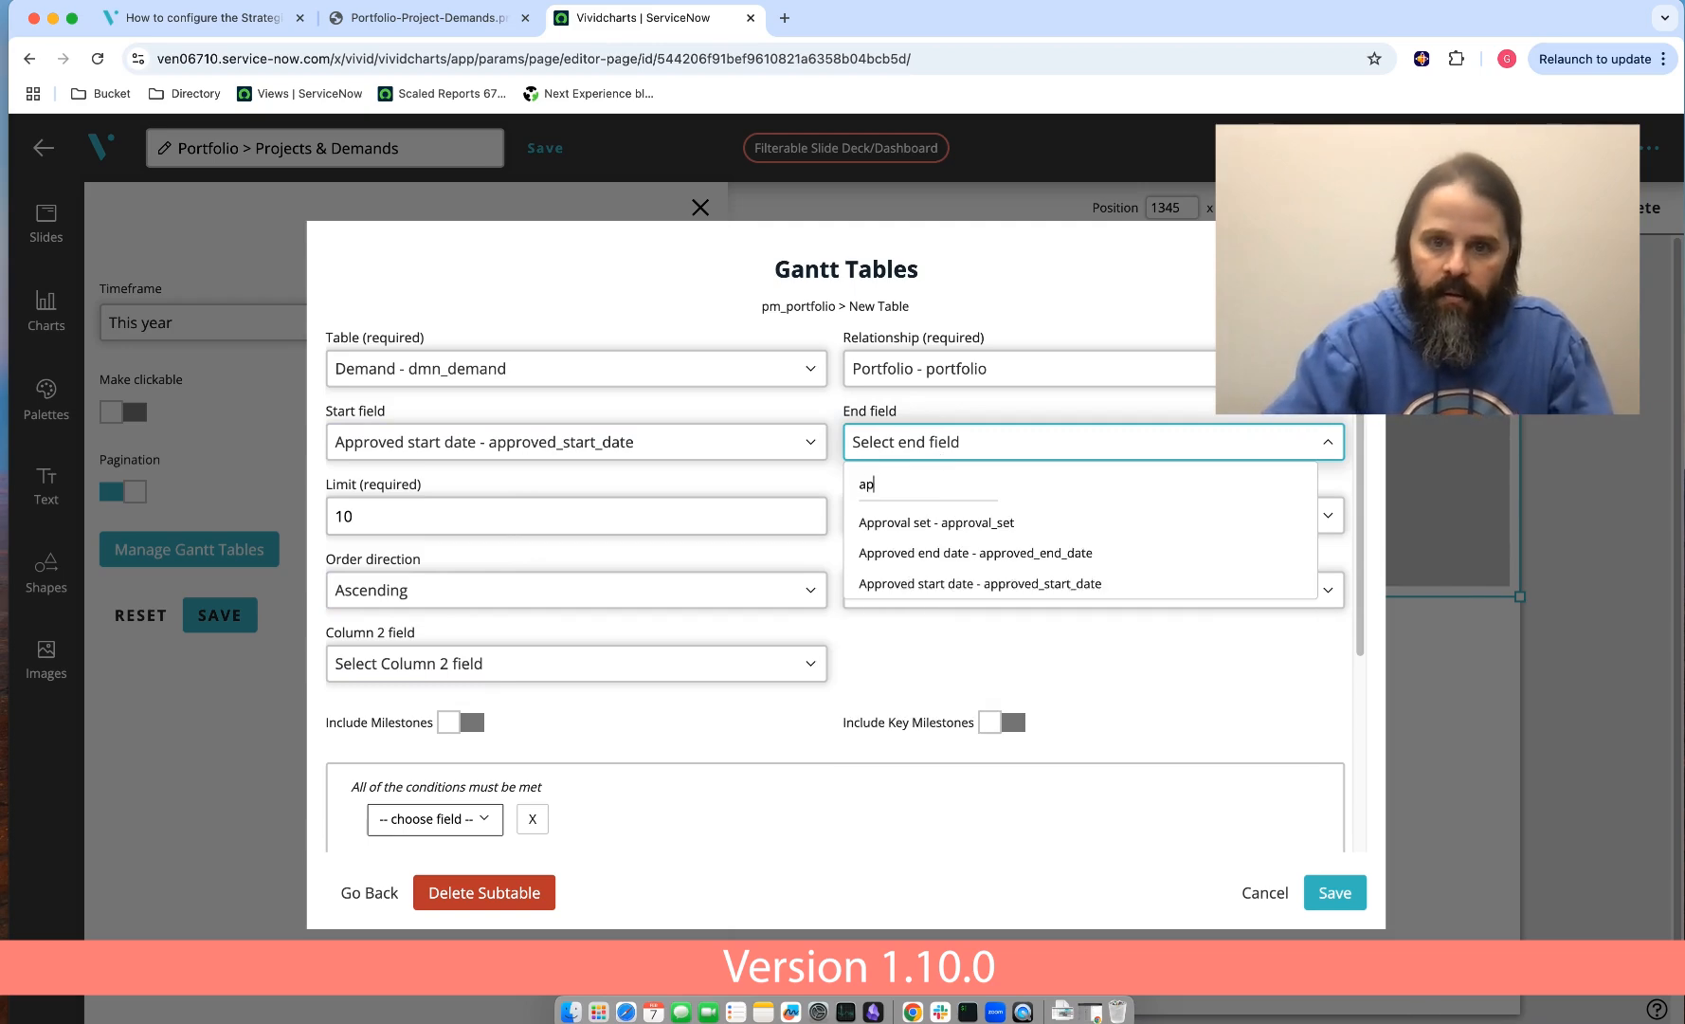
{"action": "left_click", "coordinate": [965, 553]}
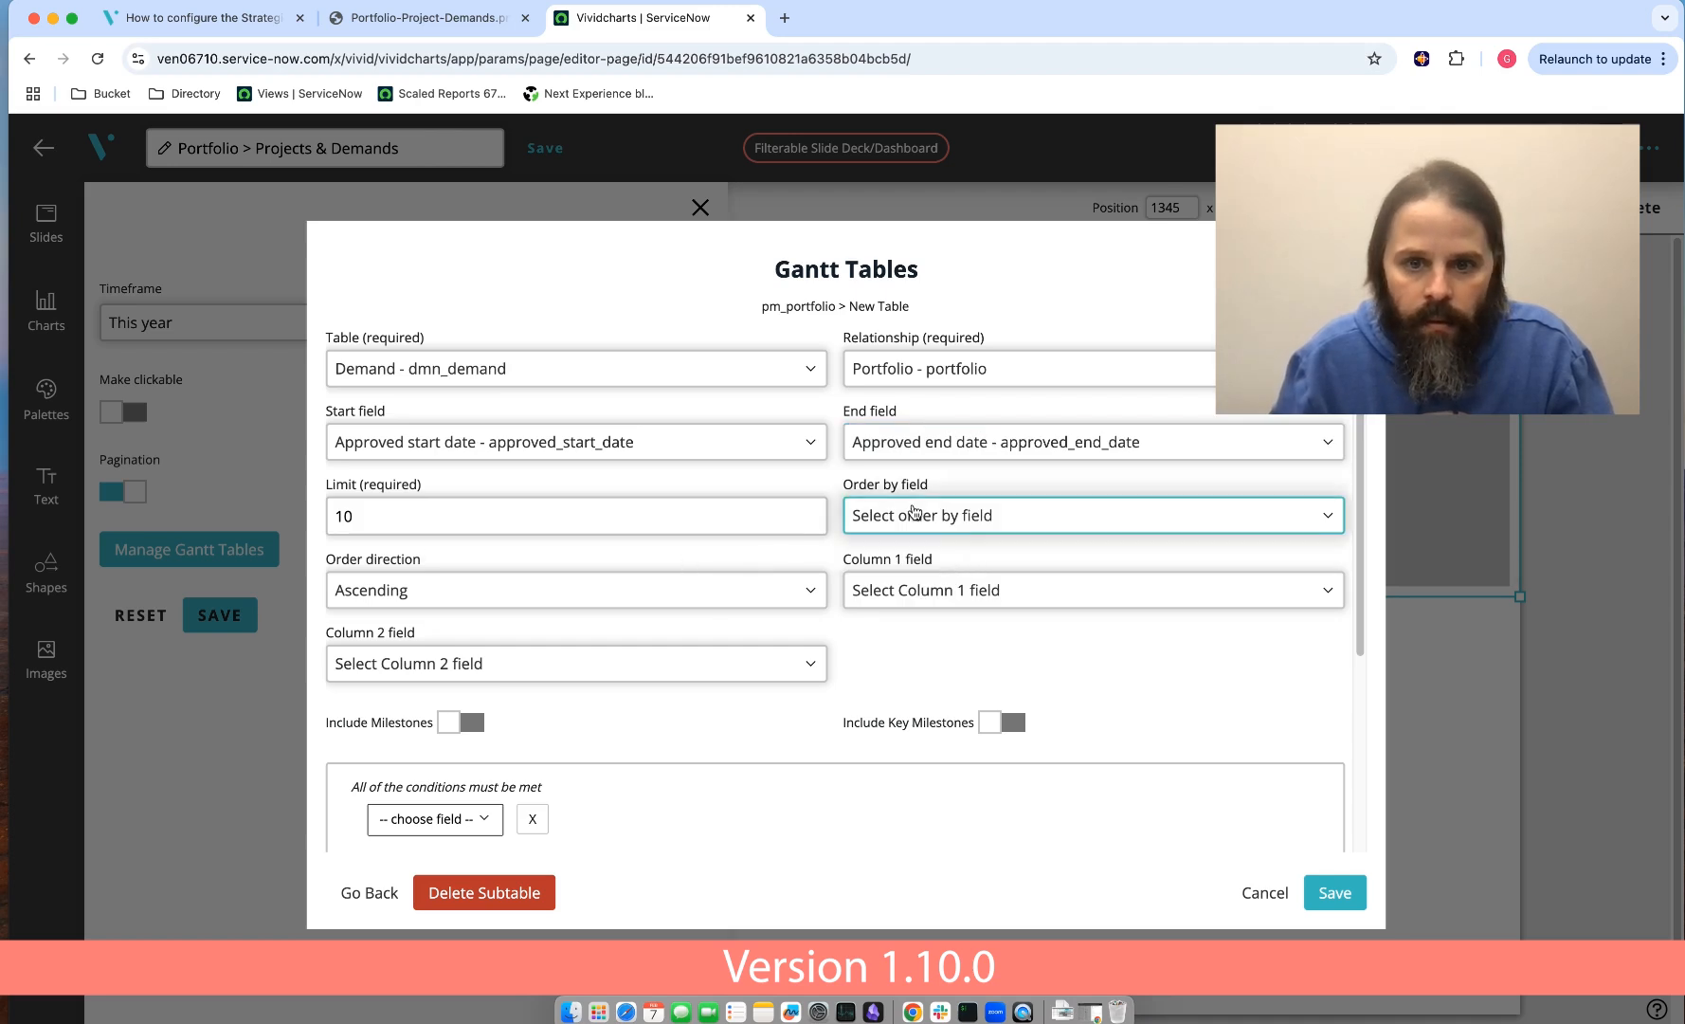
- Set the dmn_demand column 1 field to Name - short_description and column 2 to Task type - sys_class_name
{"action": "left_click", "coordinate": [895, 600]}
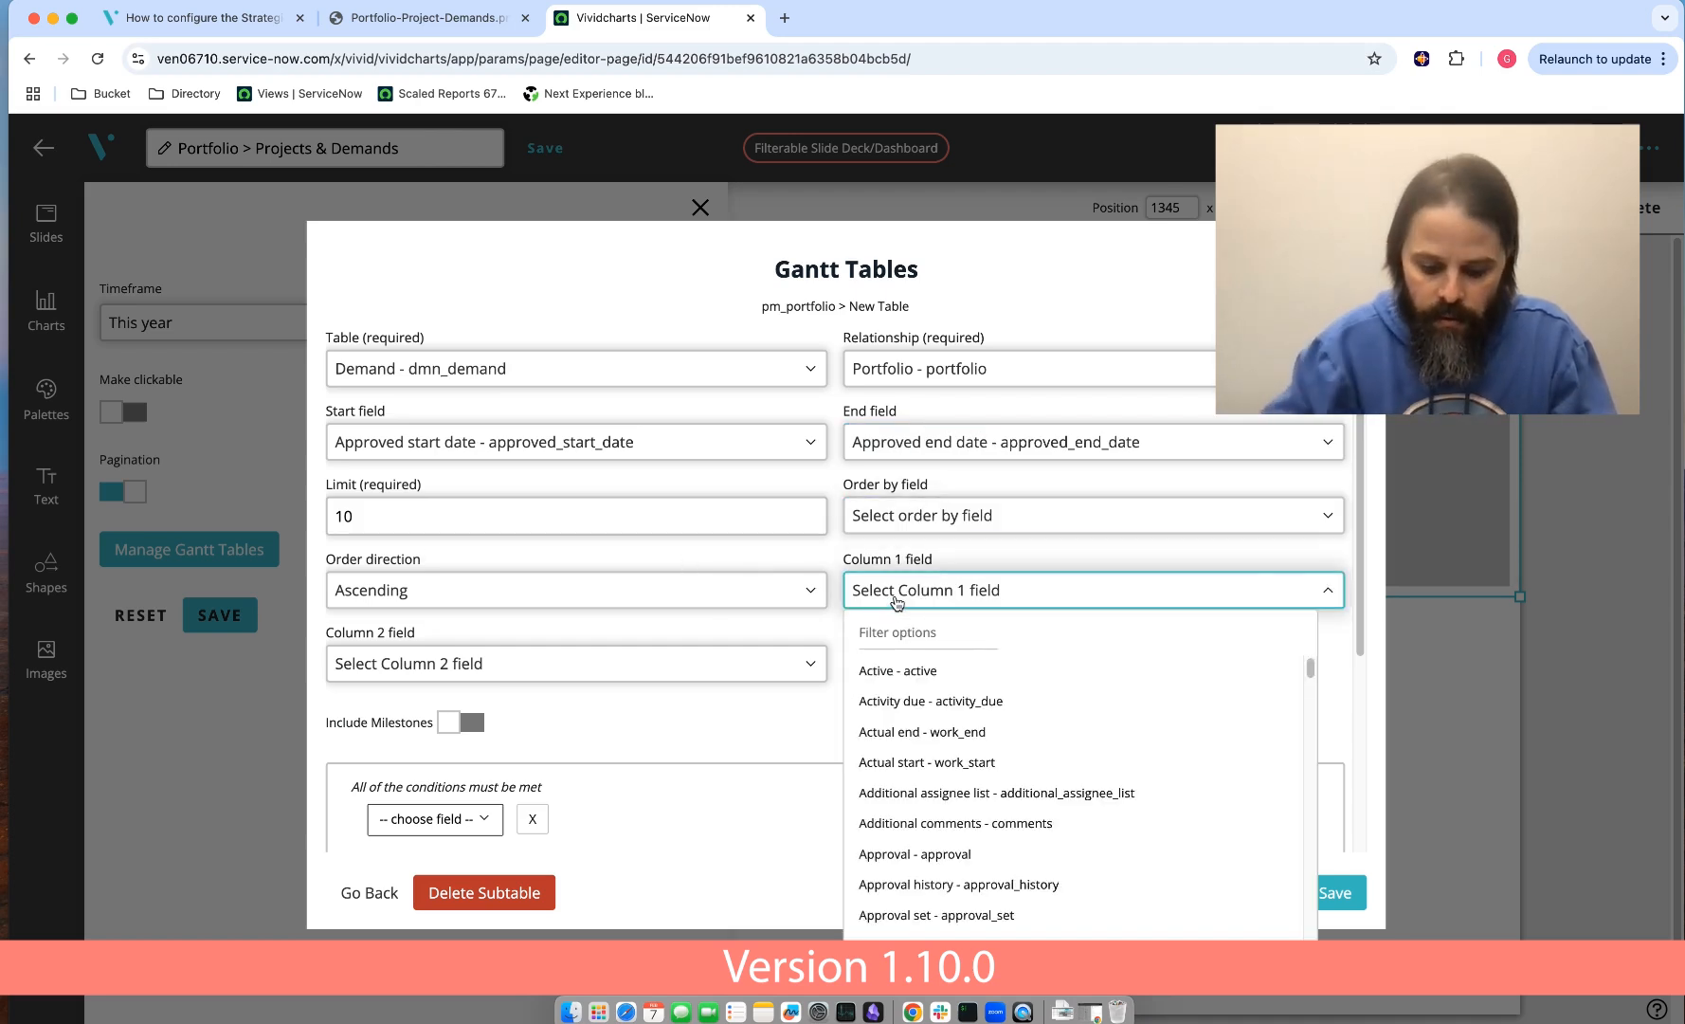
{"action": "type", "text": "name"}
{"action": "left_click", "coordinate": [903, 652]}
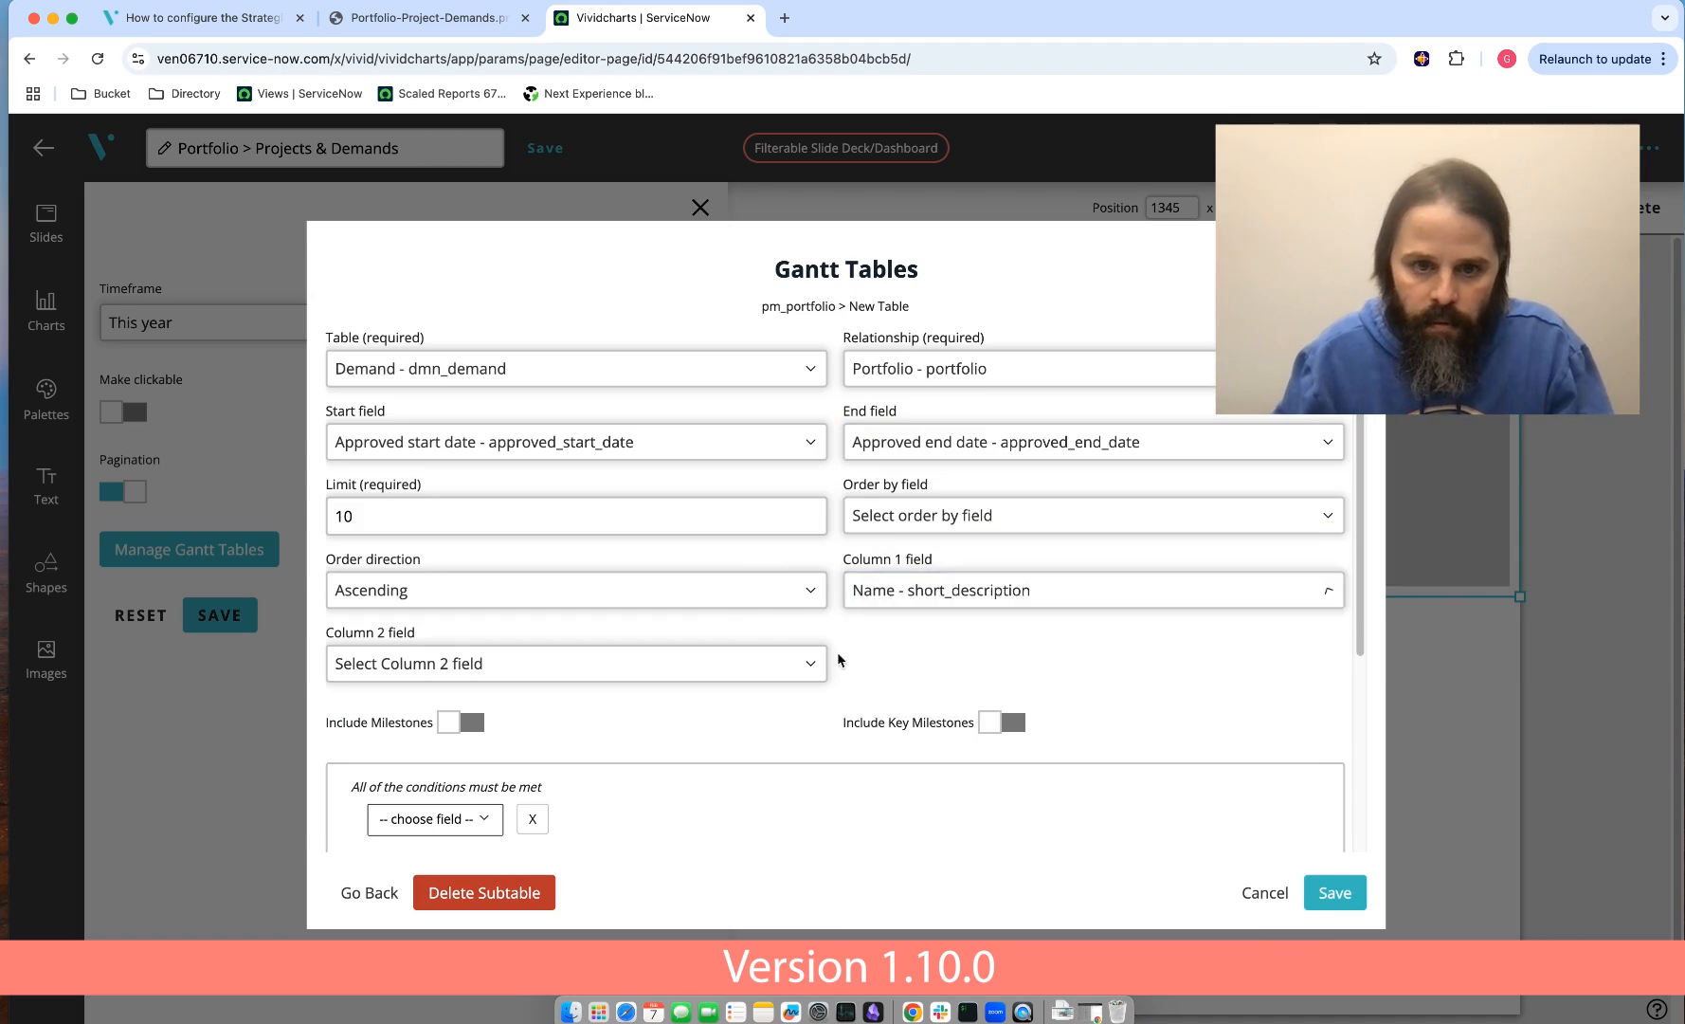
{"action": "left_click", "coordinate": [633, 665]}
{"action": "type", "text": "name"}
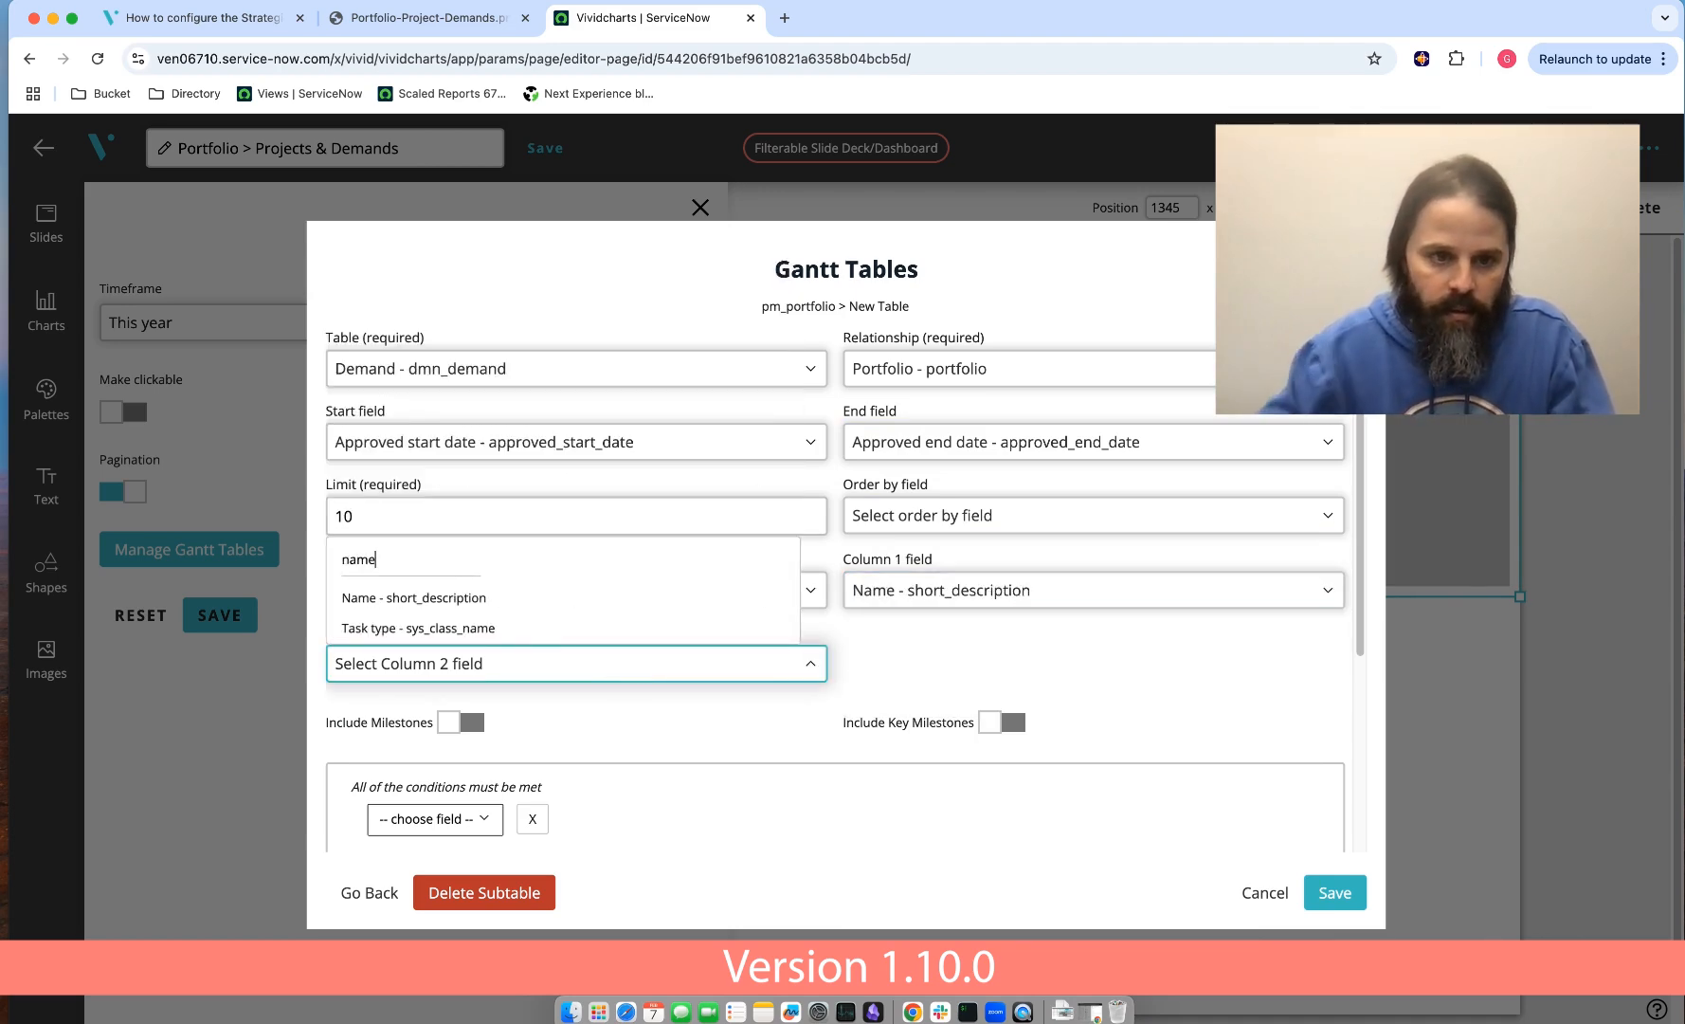
{"action": "left_click", "coordinate": [536, 627]}
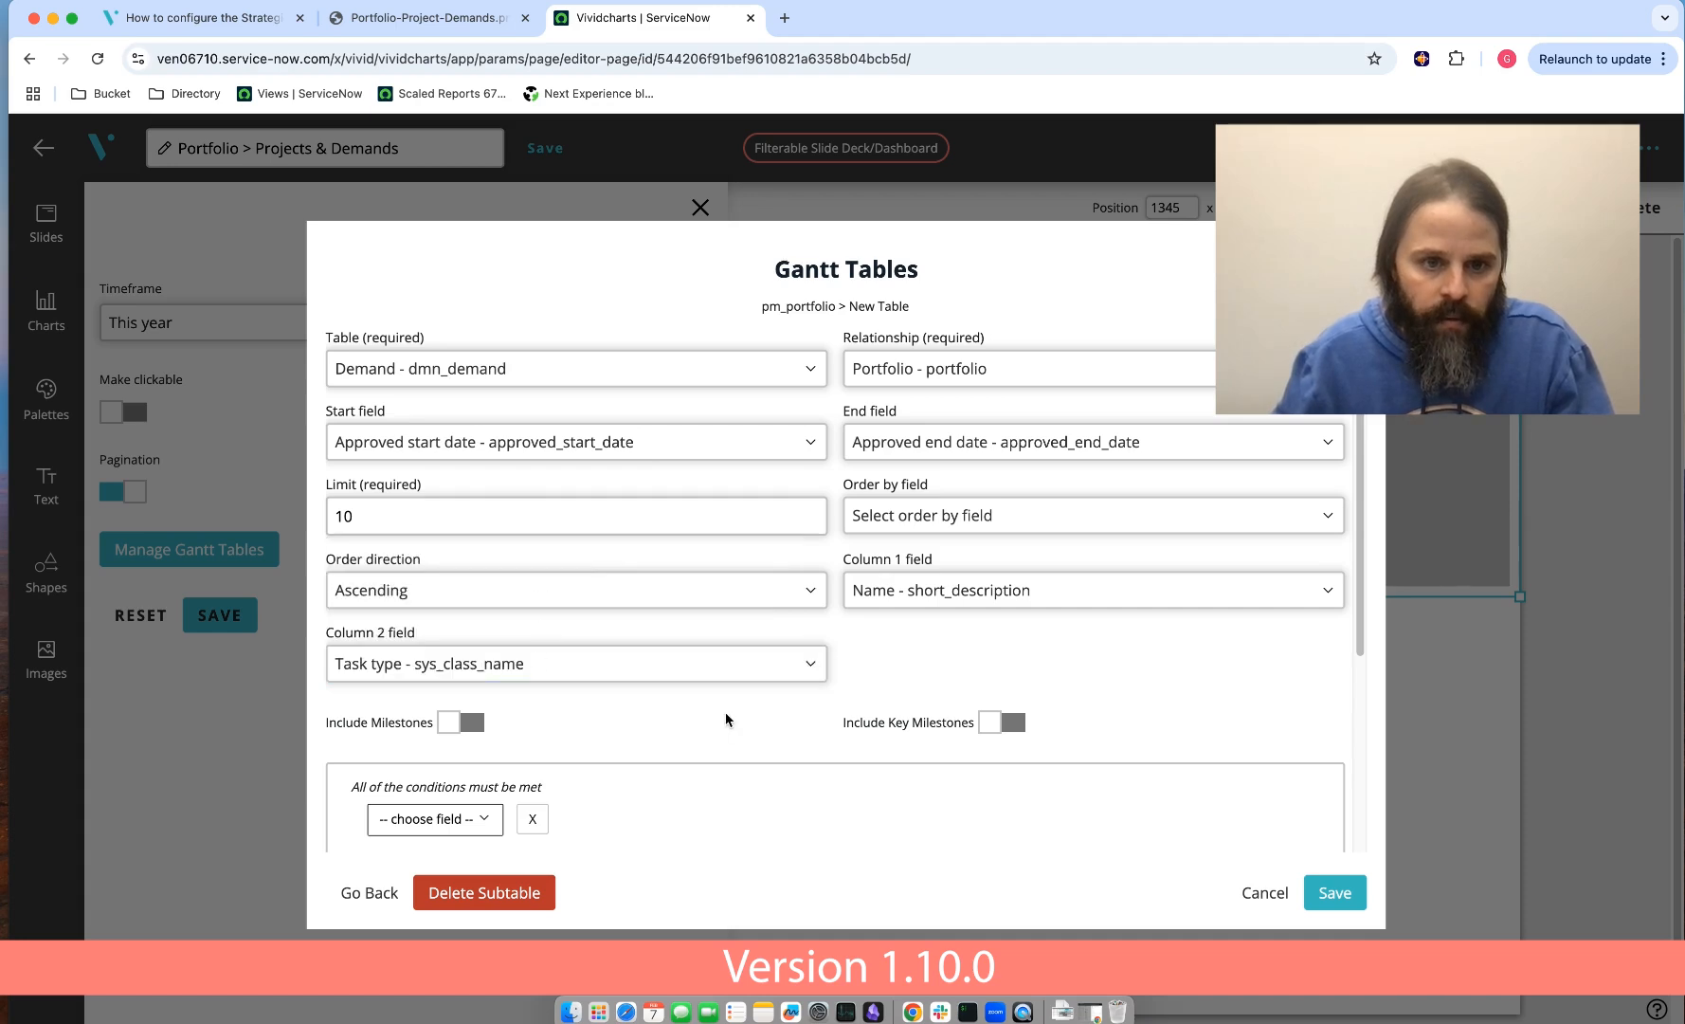
- Return to the pm_portfolio table, review its conditions and subtables, and save the Gantt tables and the chart options
{"action": "scroll", "coordinate": [727, 721], "scroll_direction": "down", "scroll_amount": 5}
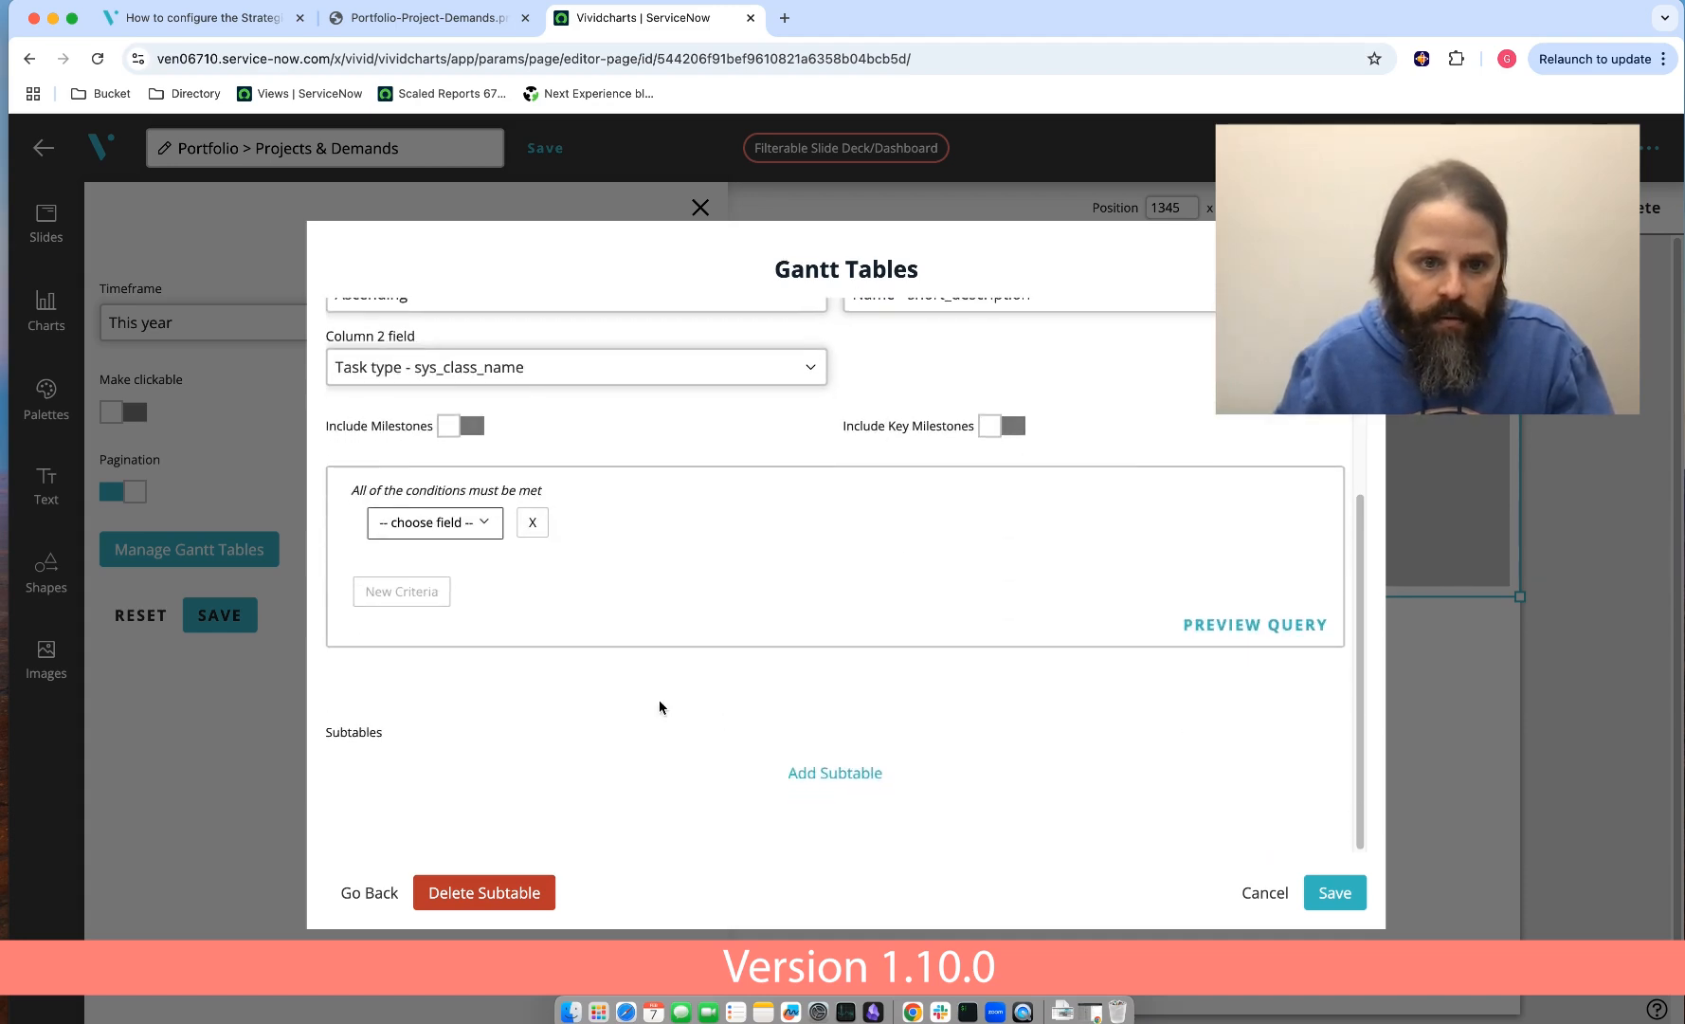
{"action": "left_click", "coordinate": [384, 893]}
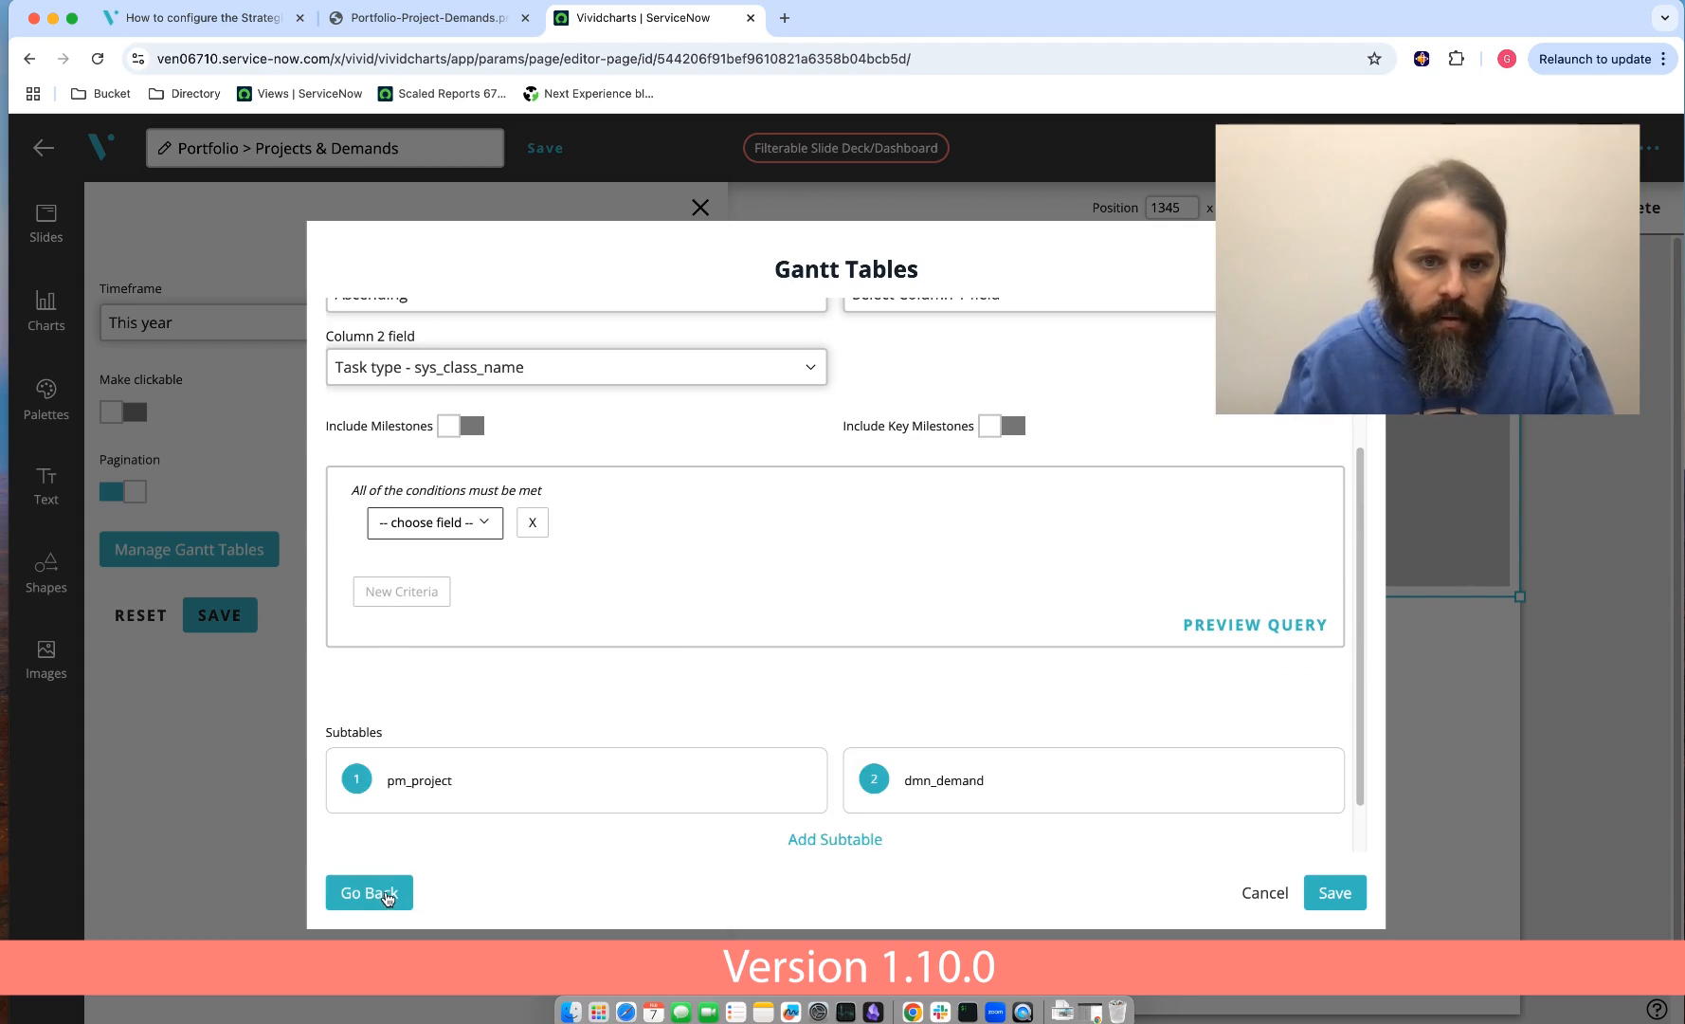
{"action": "scroll", "coordinate": [728, 680], "scroll_direction": "up", "scroll_amount": 5}
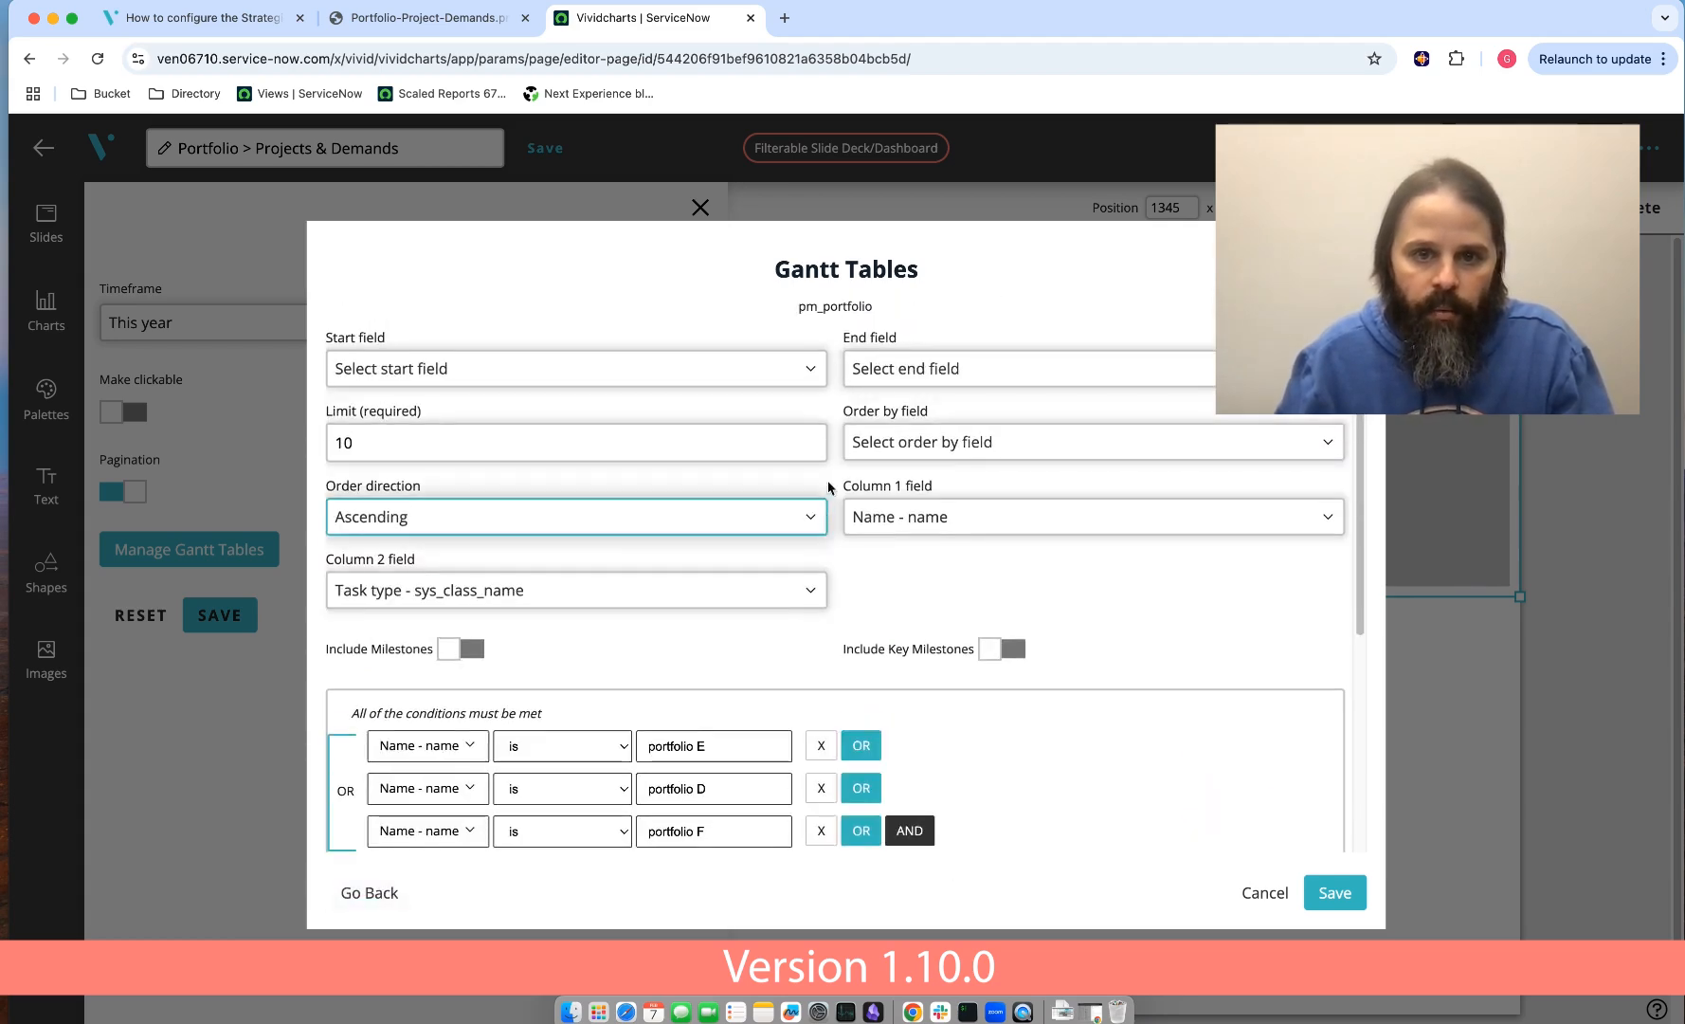
{"action": "scroll", "coordinate": [626, 701], "scroll_direction": "down", "scroll_amount": 6}
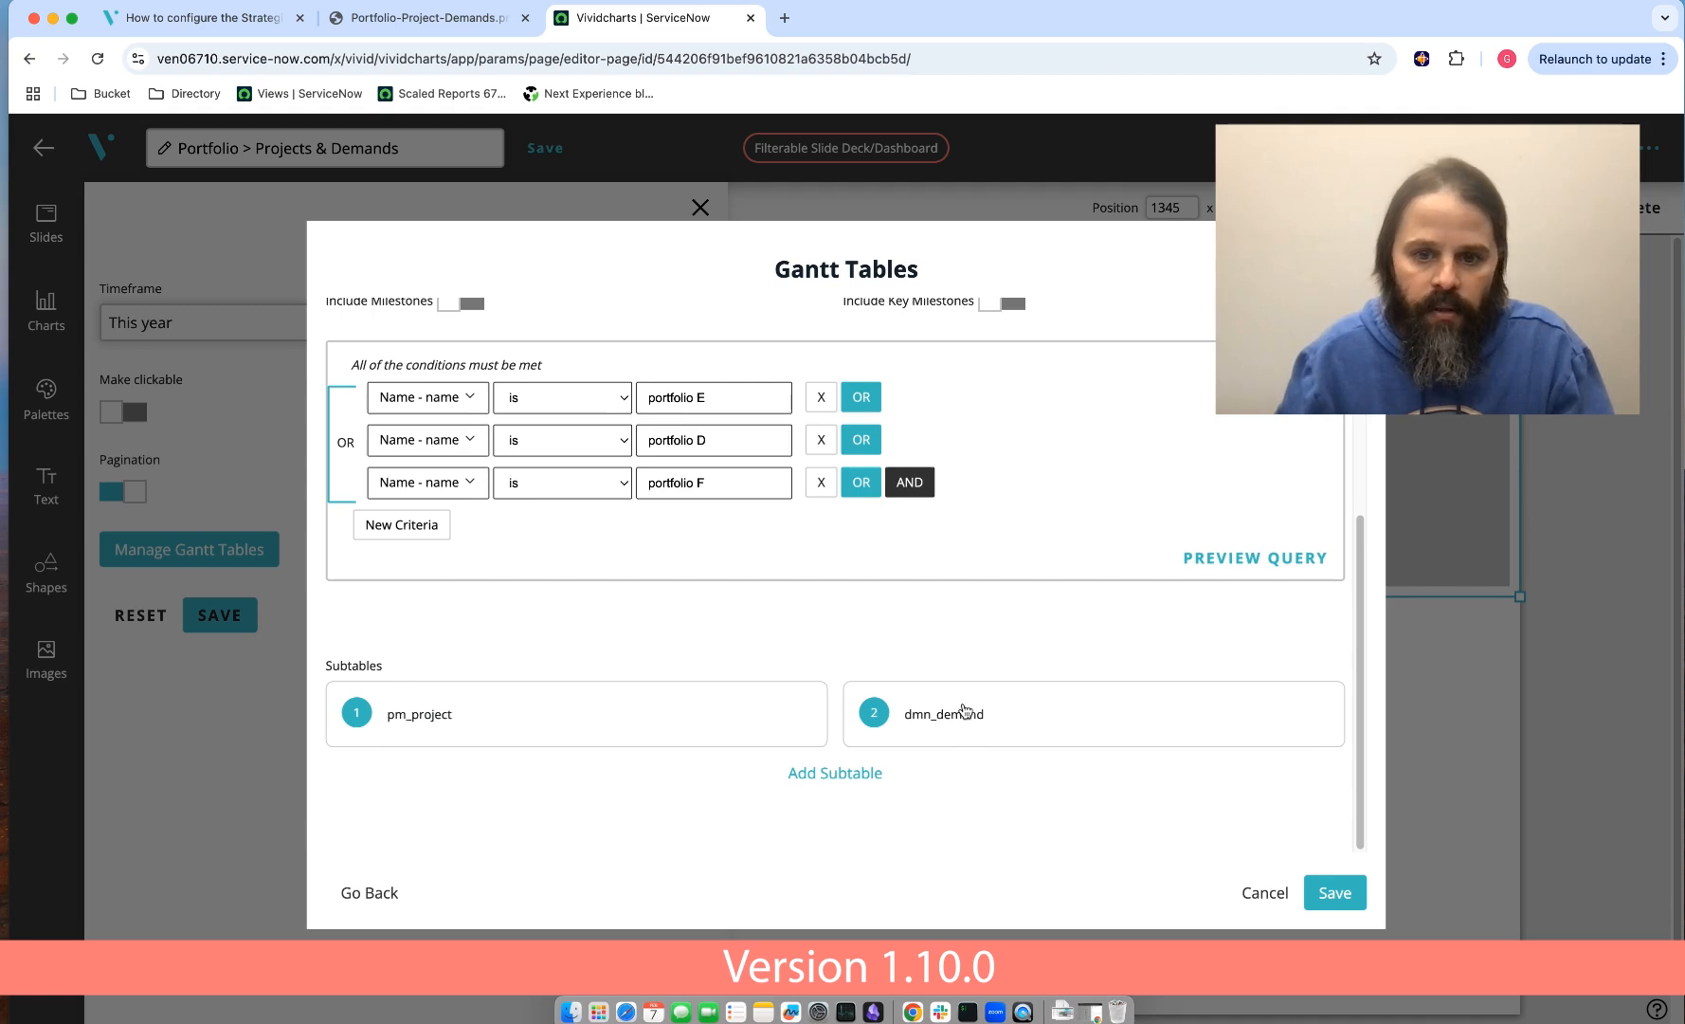
{"action": "scroll", "coordinate": [1042, 739], "scroll_direction": "up", "scroll_amount": 5}
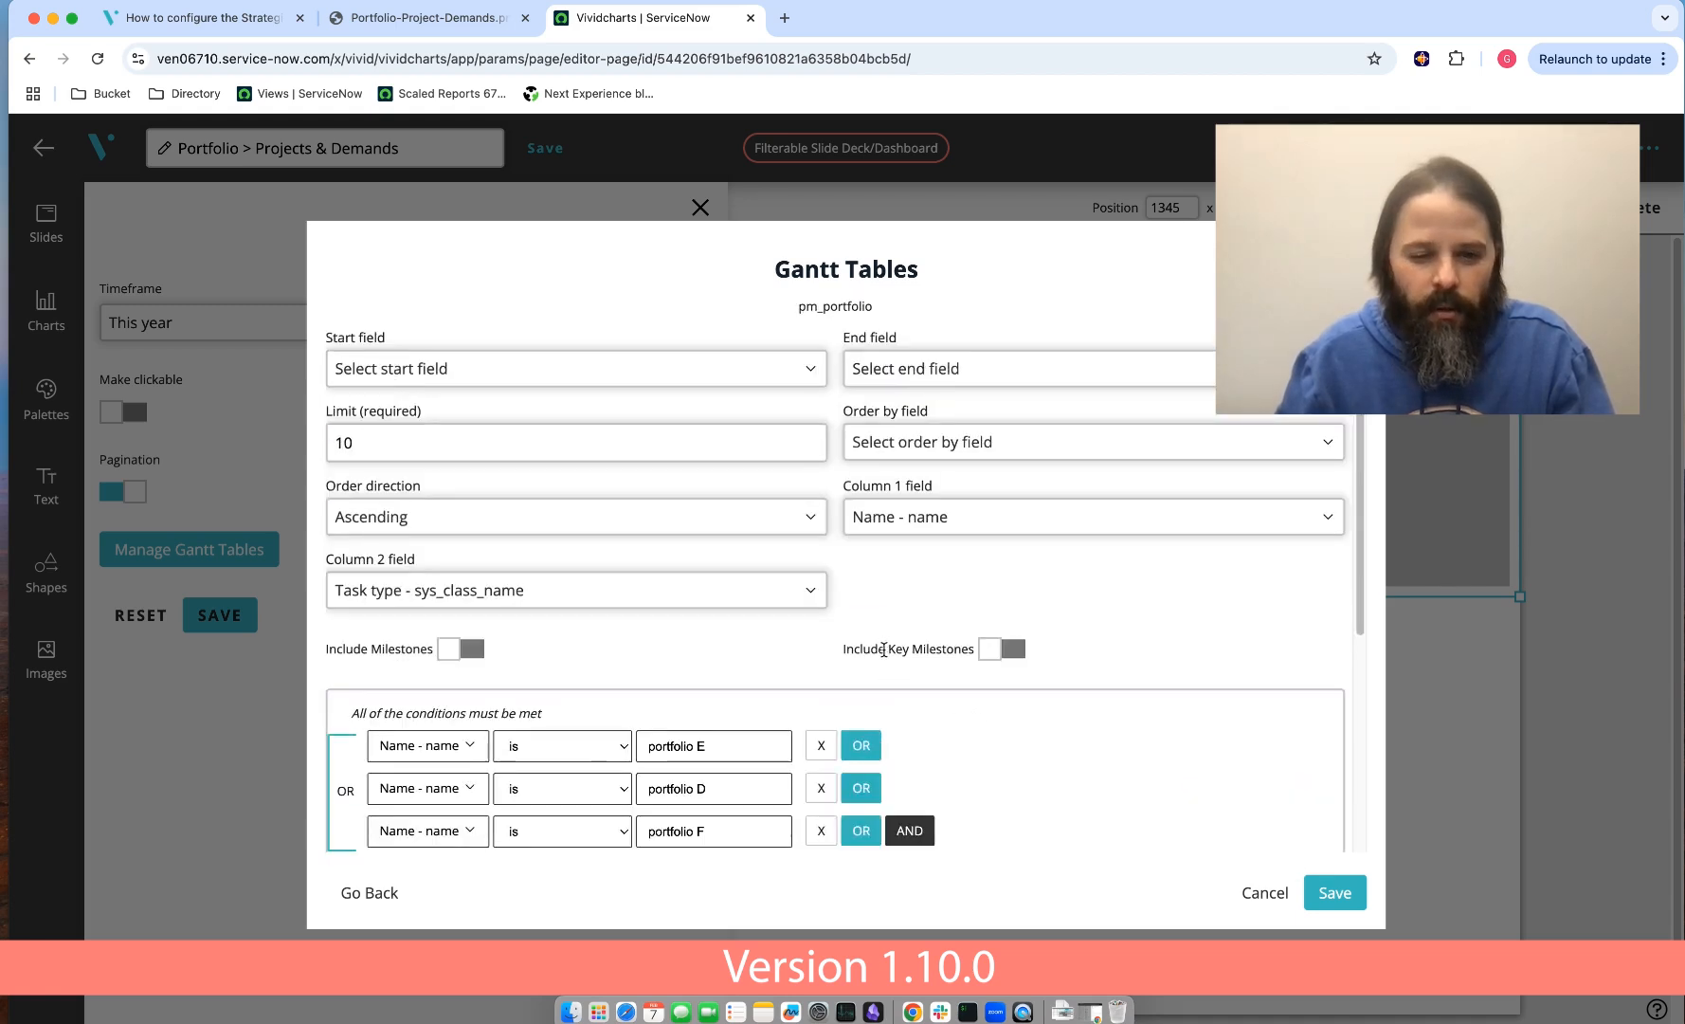
{"action": "left_click", "coordinate": [1330, 894]}
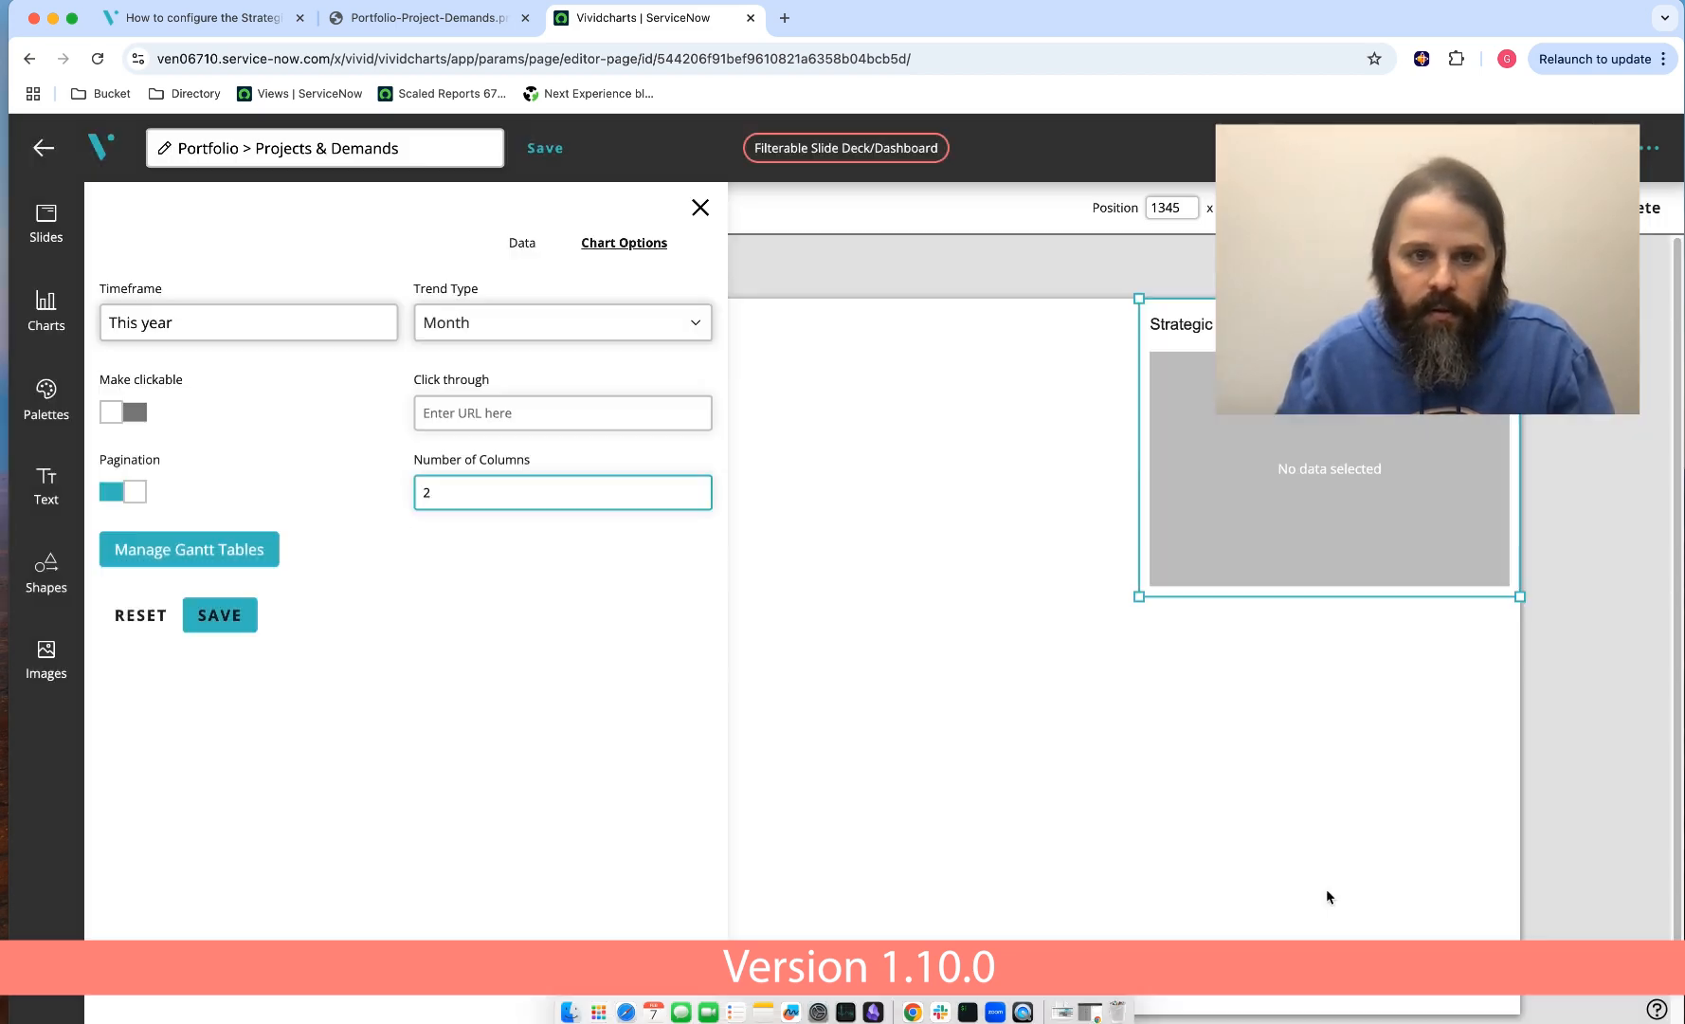
{"action": "left_click", "coordinate": [234, 618]}
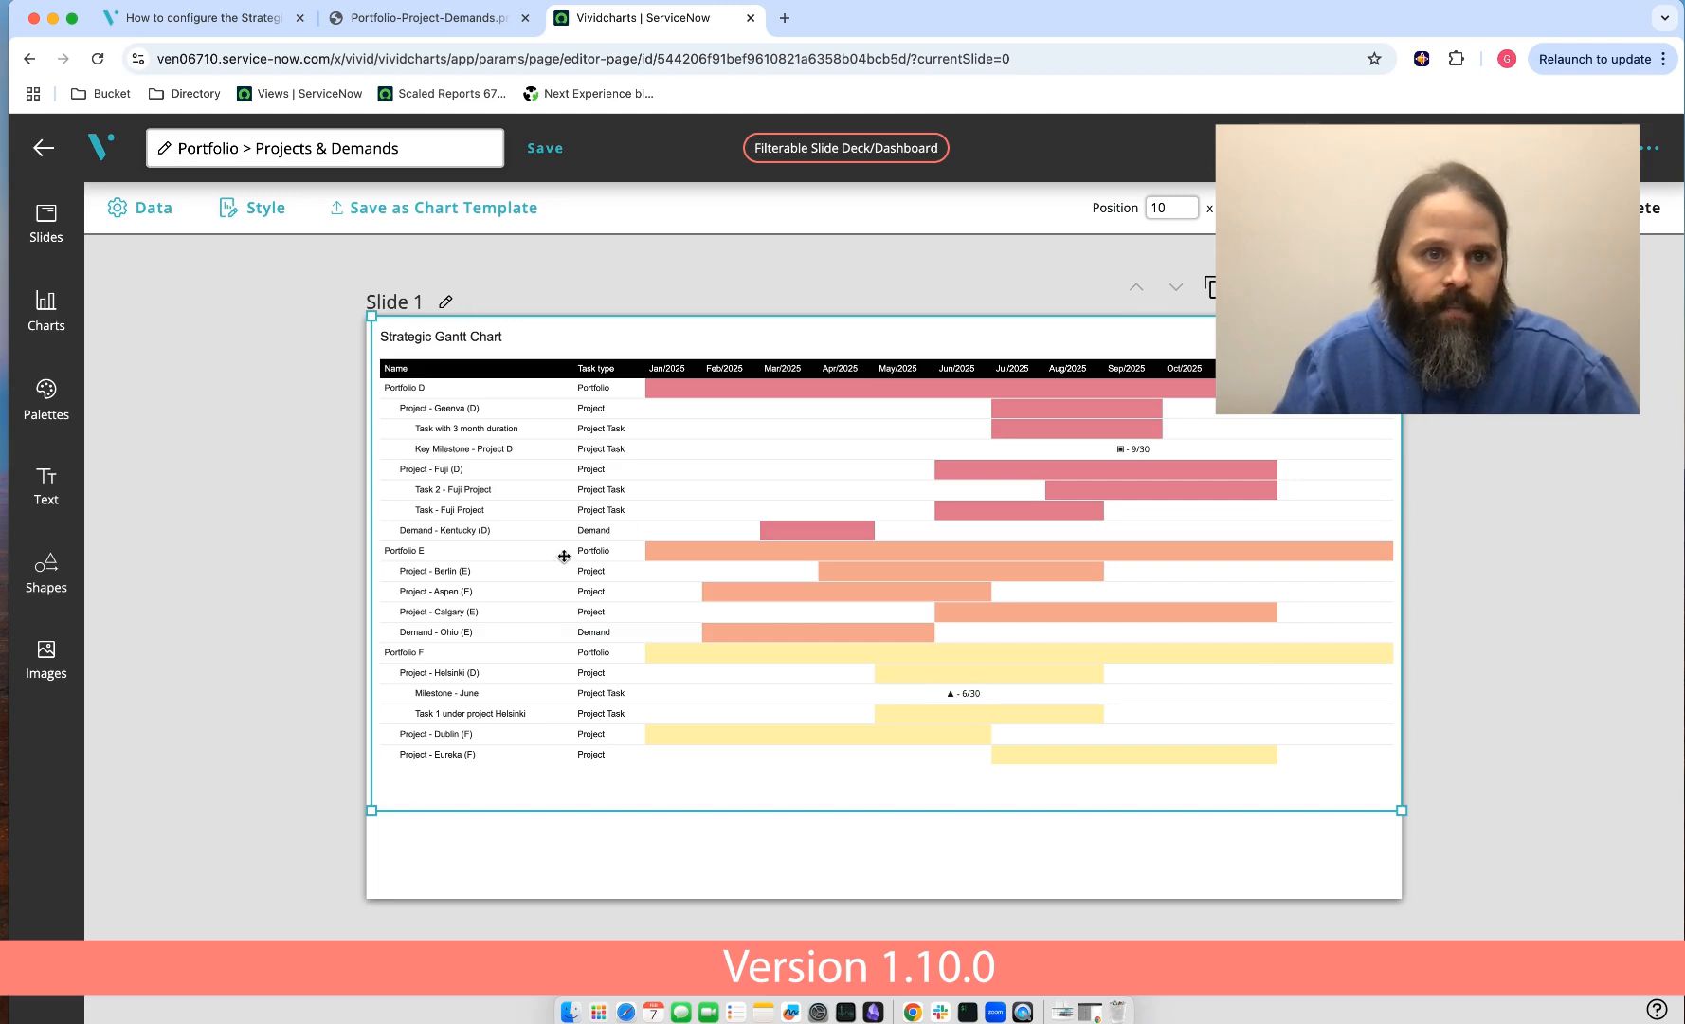
- Switch to the help article and read the design requirements for trend type, milestone icons, month headers, Today line and colors
{"action": "left_click", "coordinate": [213, 20]}
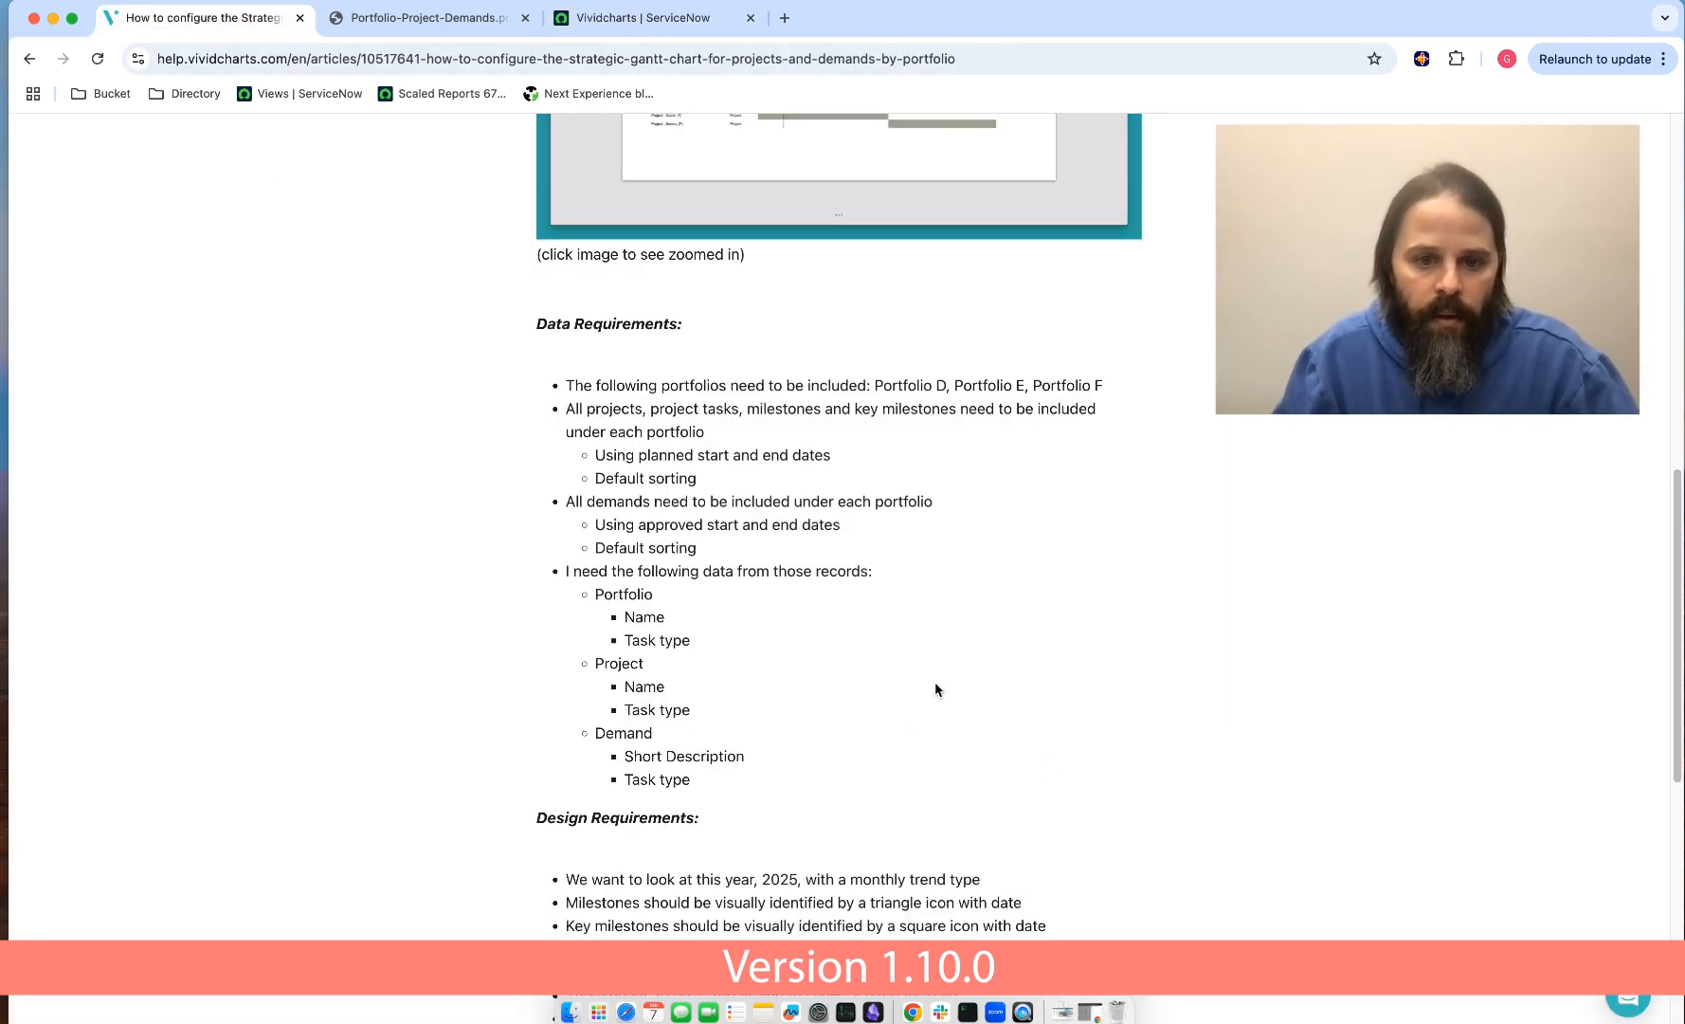
{"action": "scroll", "coordinate": [790, 694], "scroll_direction": "down", "scroll_amount": 1}
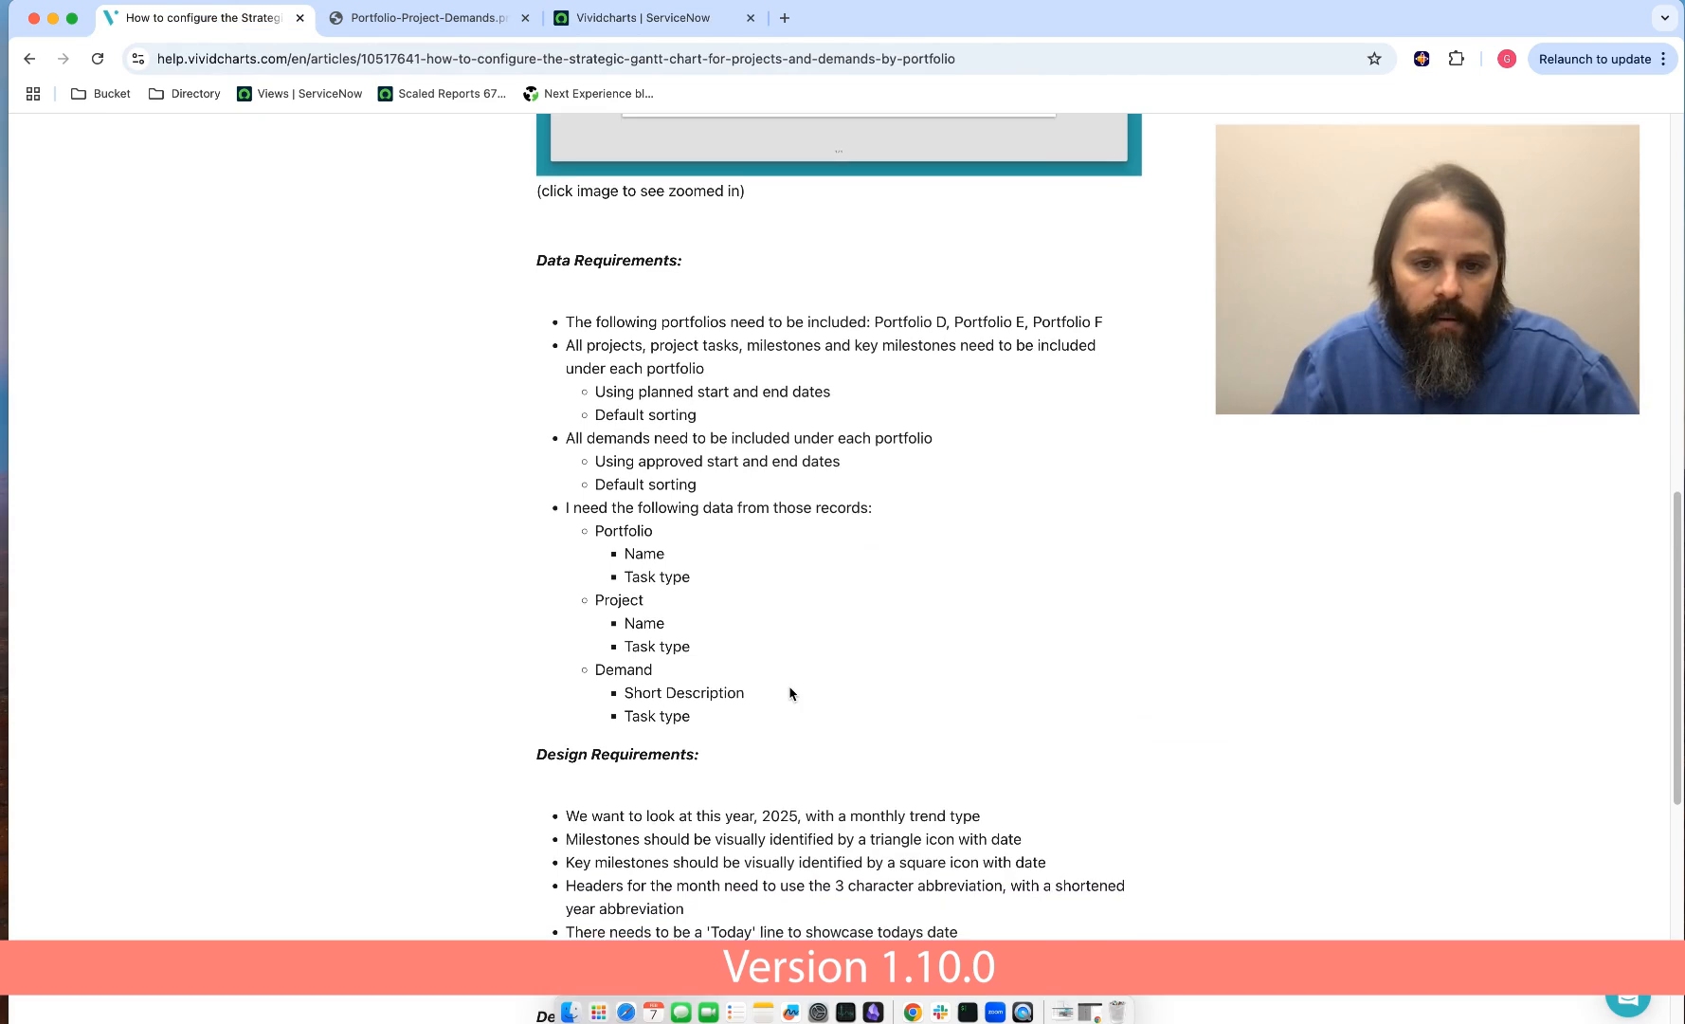
{"action": "scroll", "coordinate": [790, 691], "scroll_direction": "down", "scroll_amount": 2}
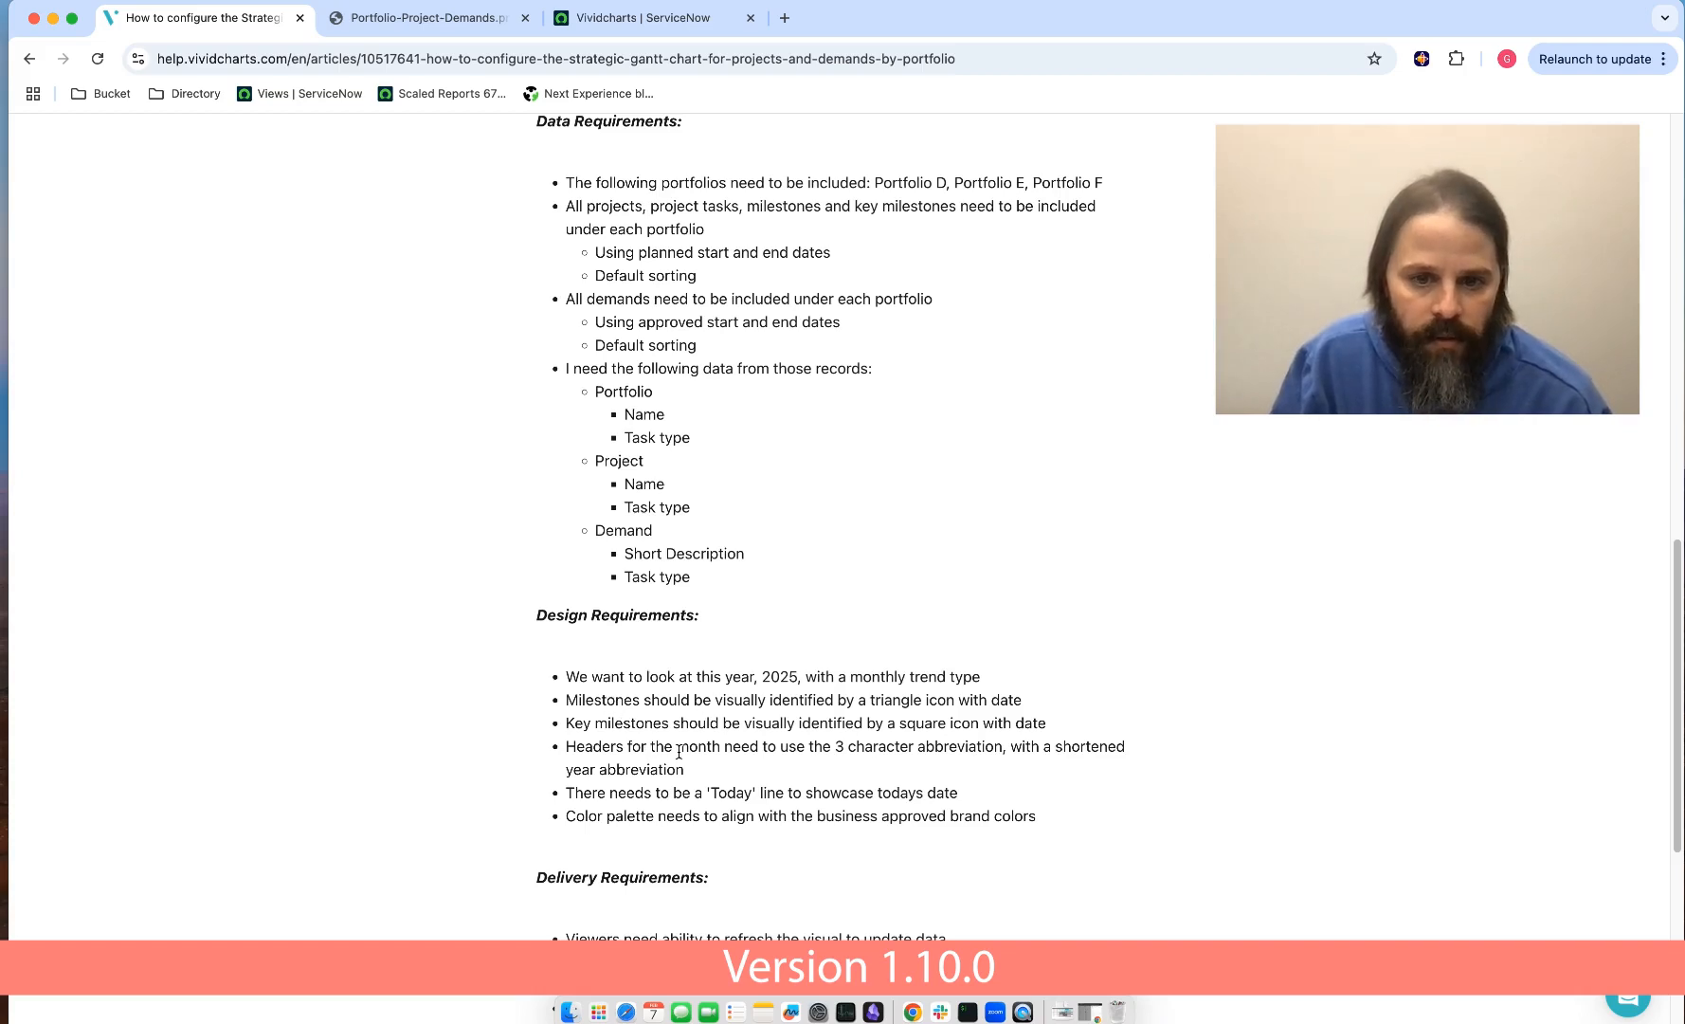
{"action": "scroll", "coordinate": [696, 750], "scroll_direction": "down", "scroll_amount": 1}
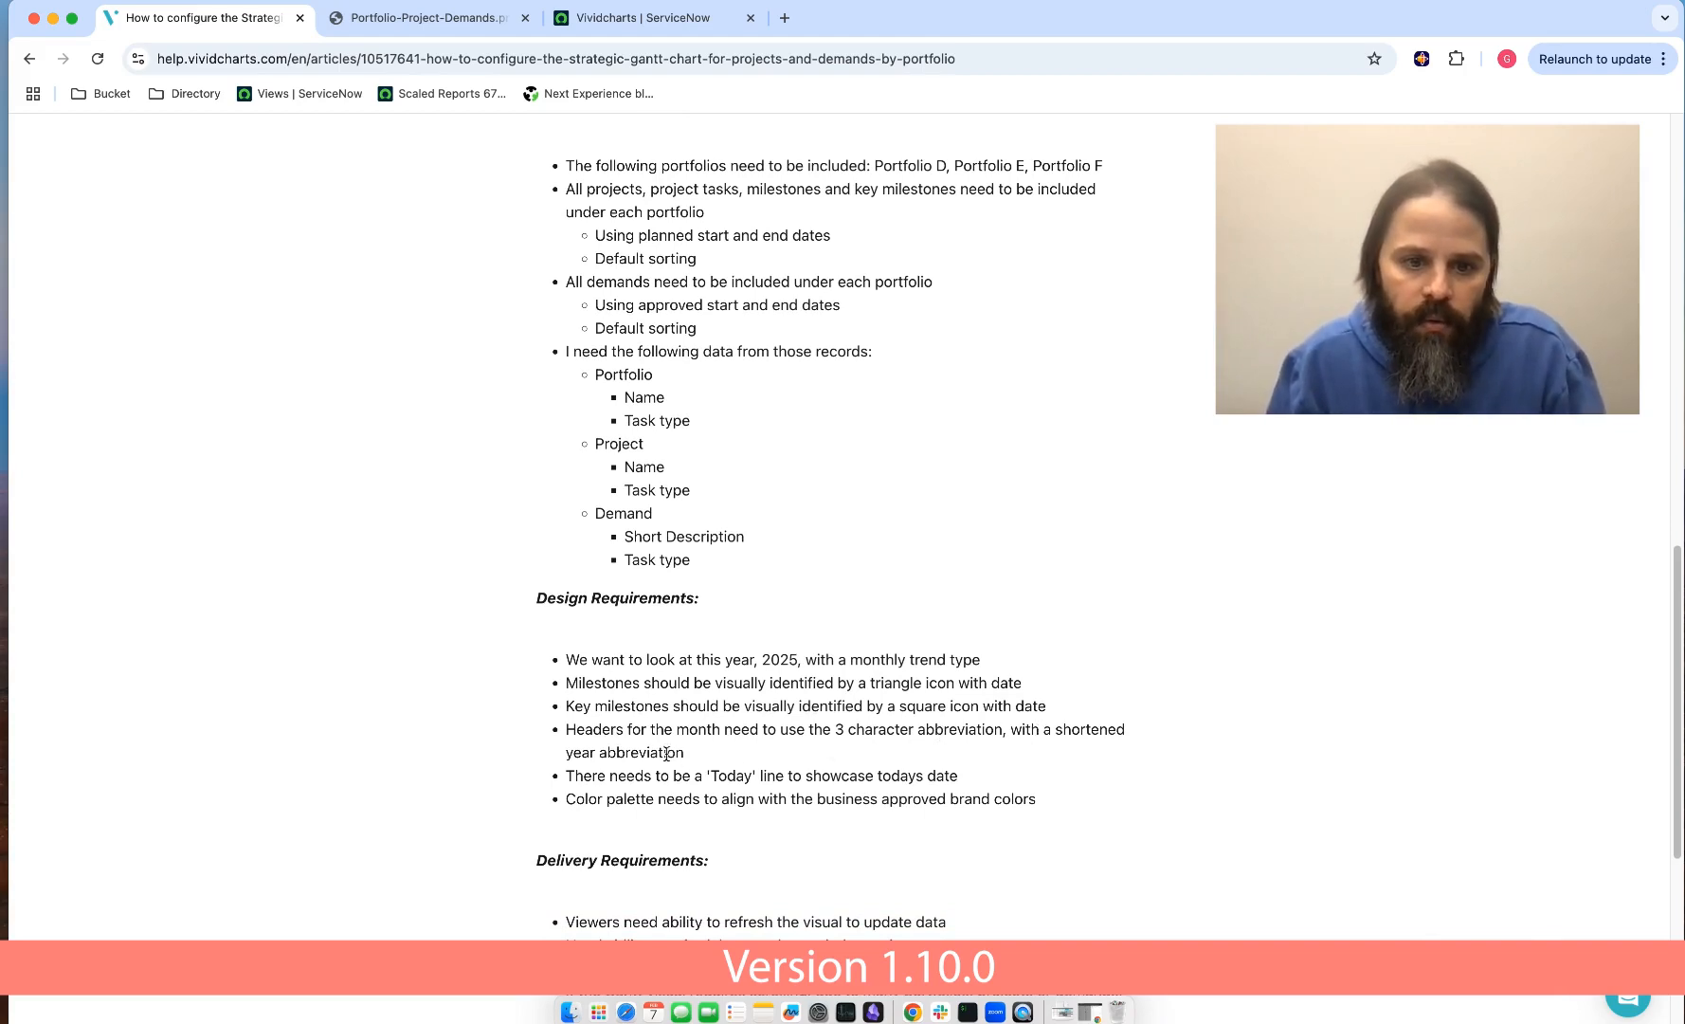
- Return to the VividCharts editor and open the header format override in the chart's Stategic Gantt Styles settings
{"action": "left_click", "coordinate": [594, 28]}
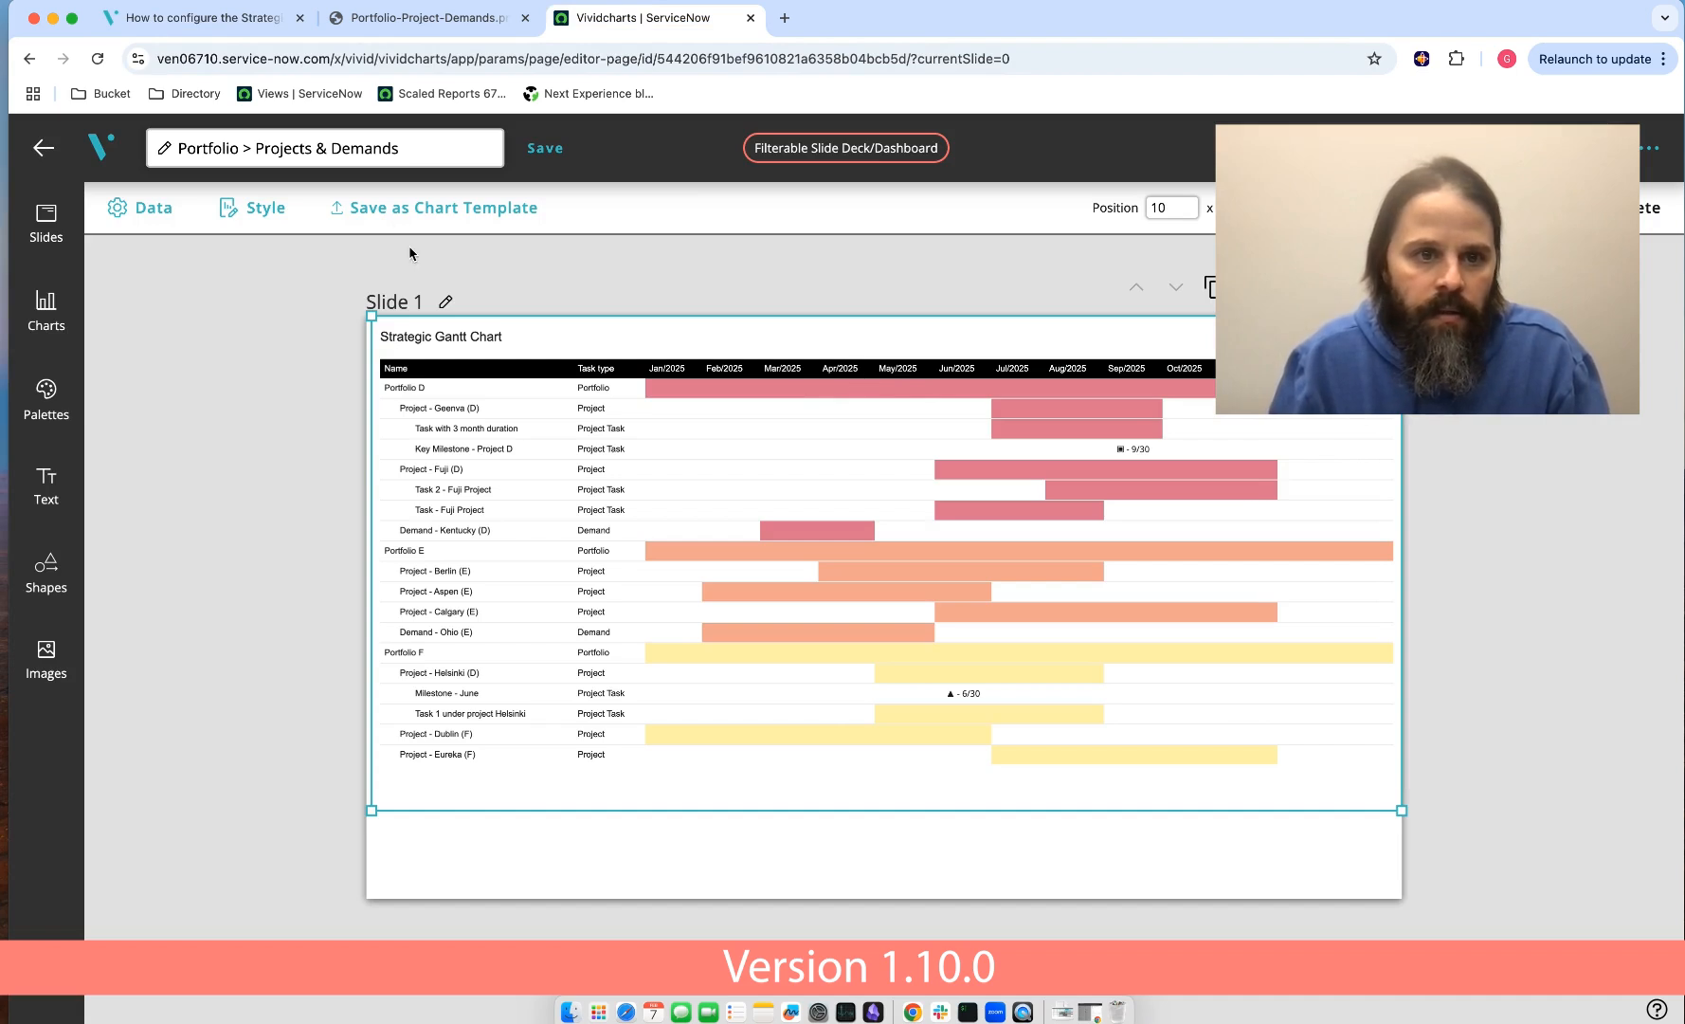
{"action": "left_click", "coordinate": [254, 209]}
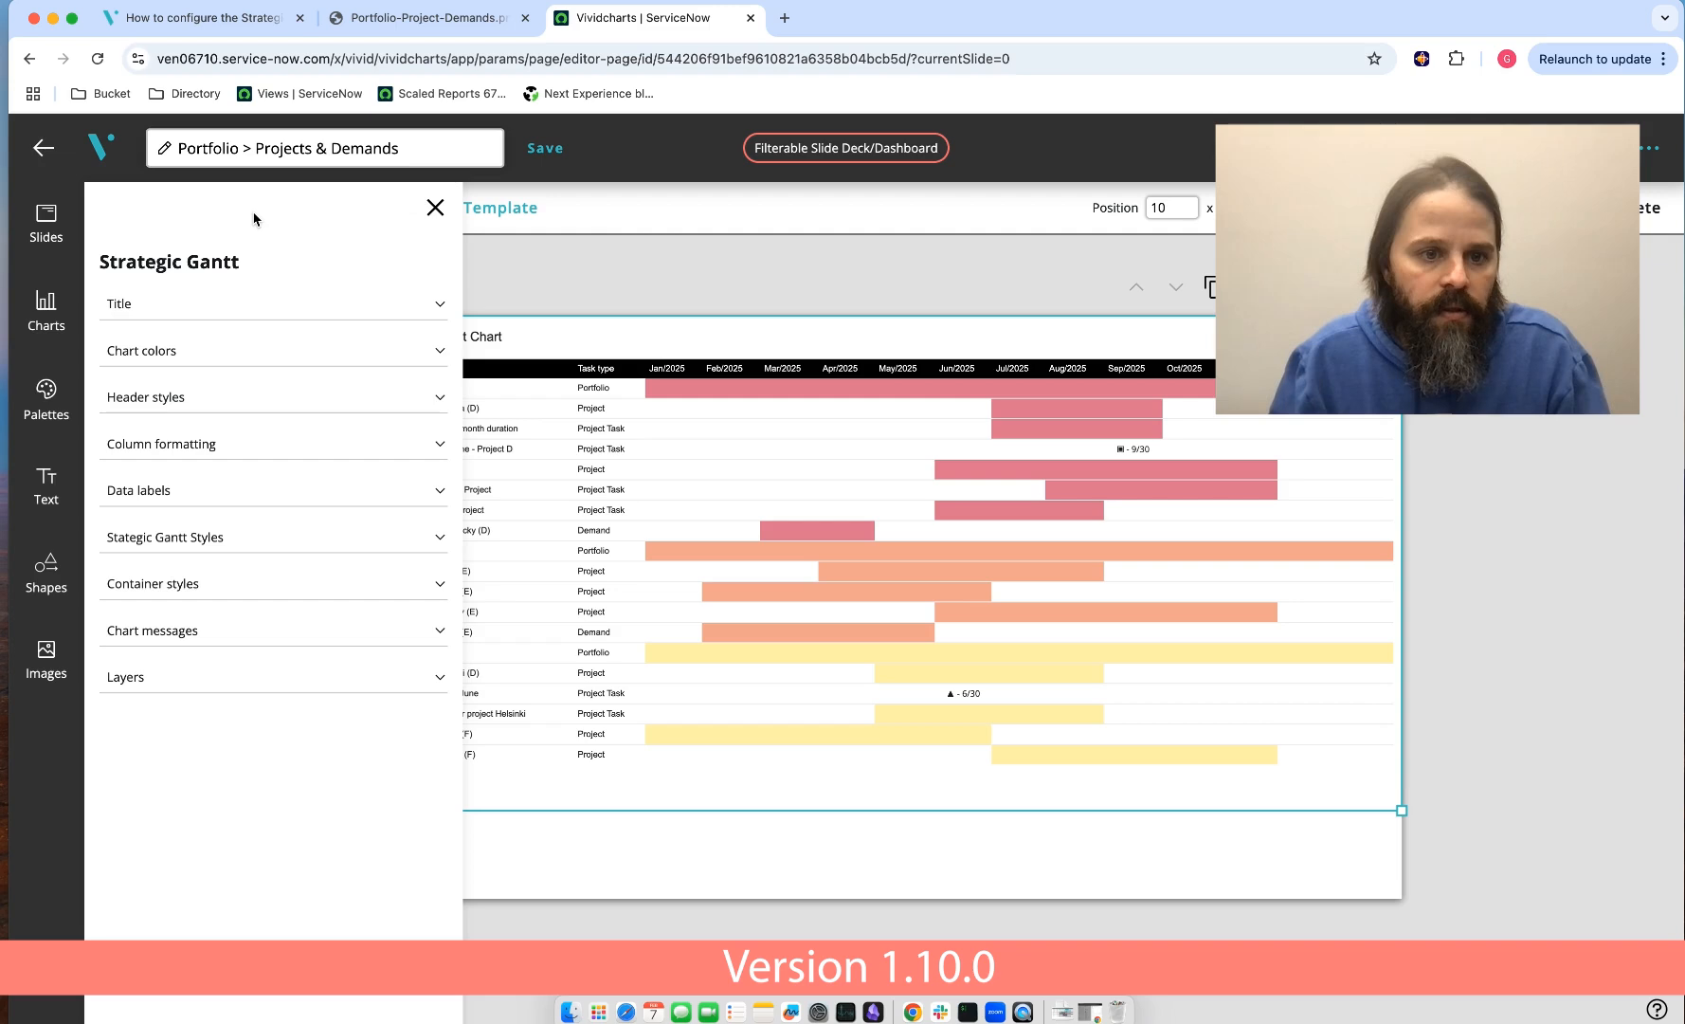
{"action": "left_click", "coordinate": [164, 546]}
{"action": "left_click", "coordinate": [169, 634]}
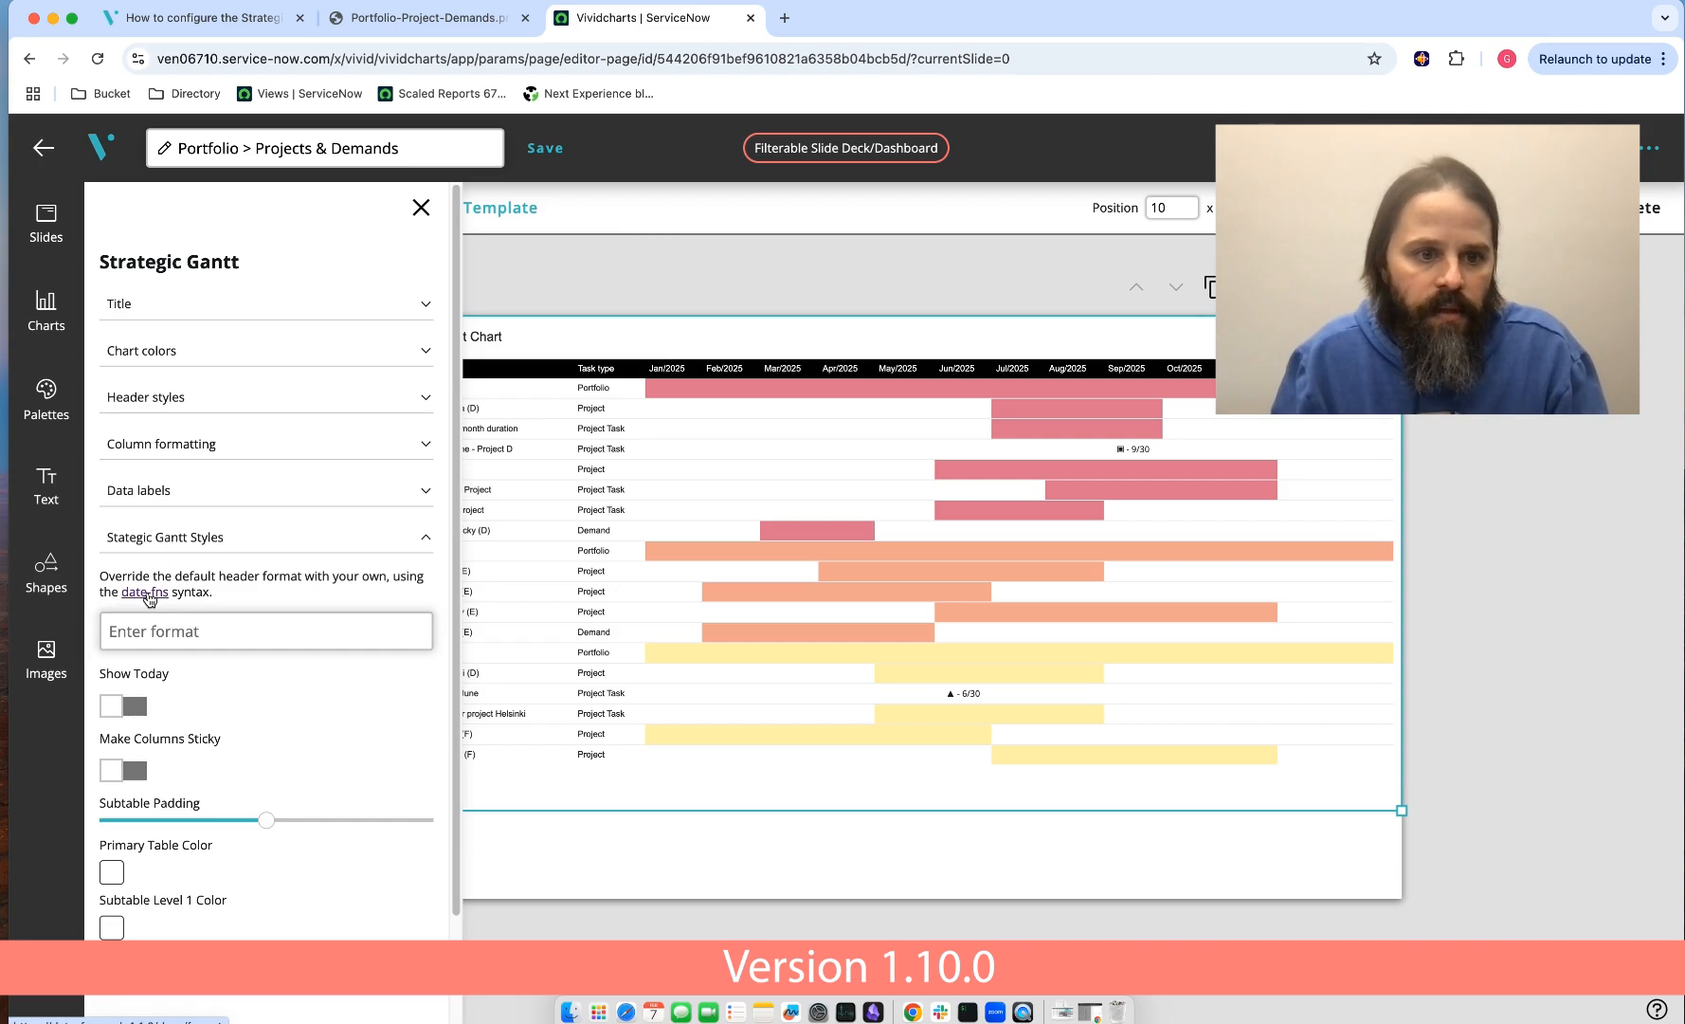
{"action": "left_click", "coordinate": [195, 633]}
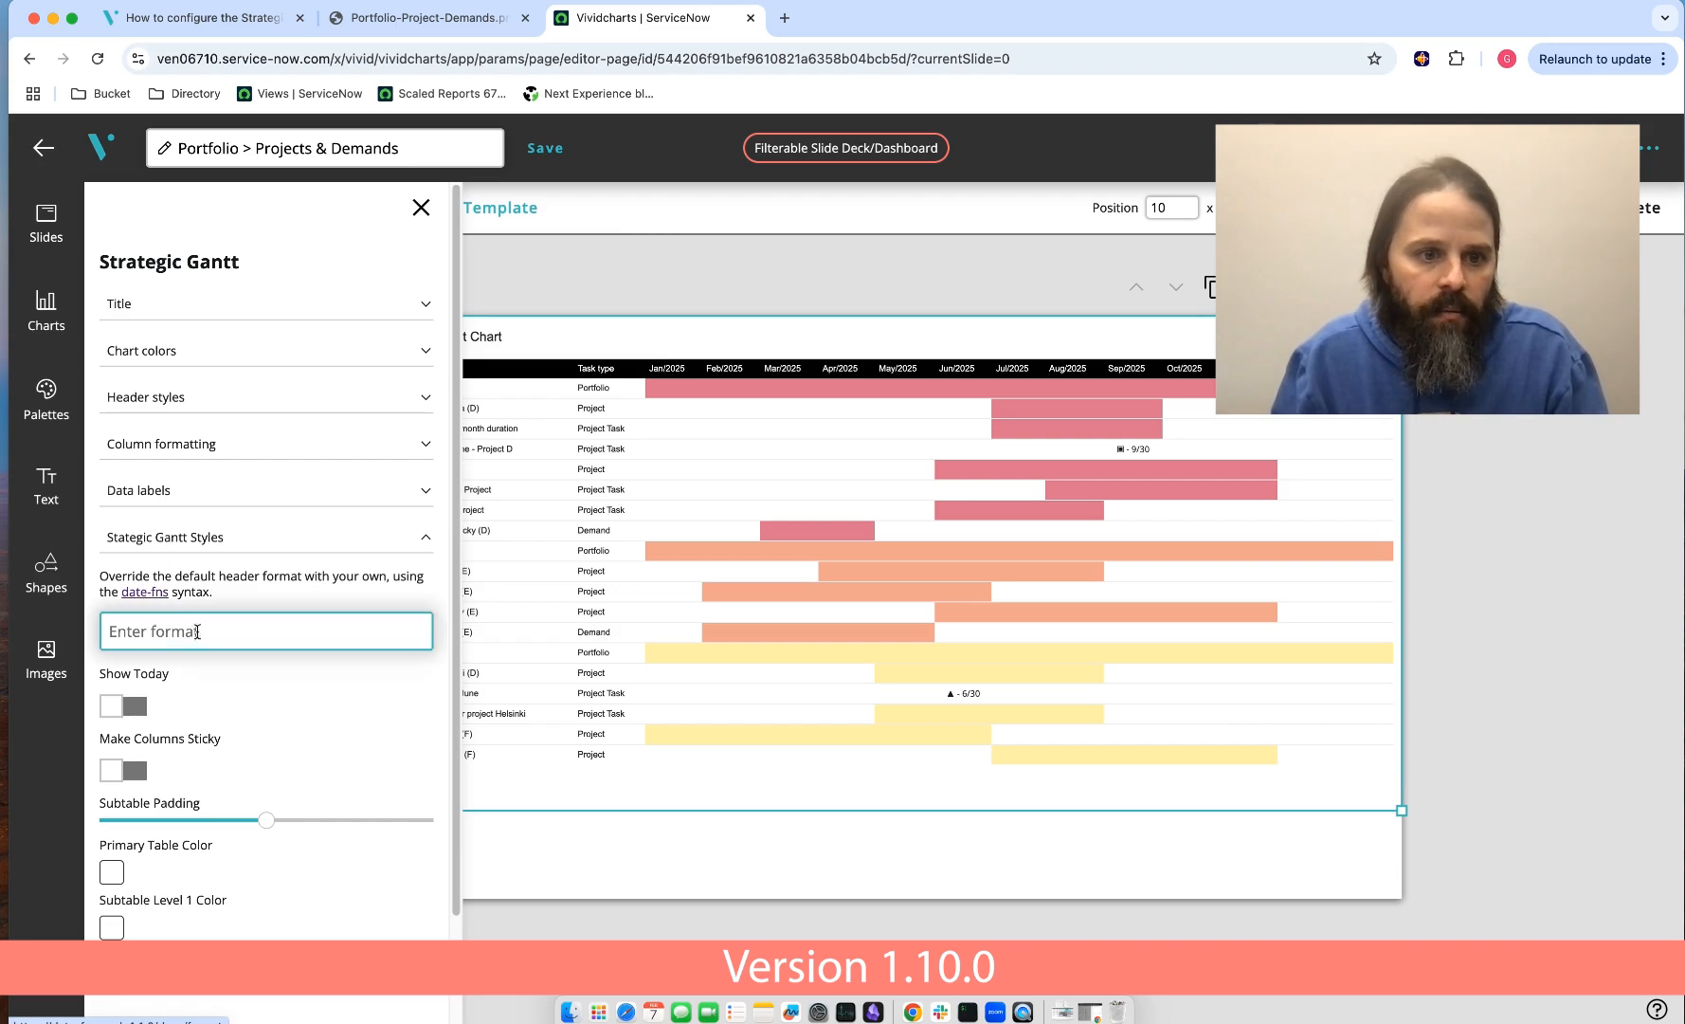
- Look up the month and year patterns in the date-fns documentation and set the chart's header format override to MMM (yy)
{"action": "left_click", "coordinate": [148, 591]}
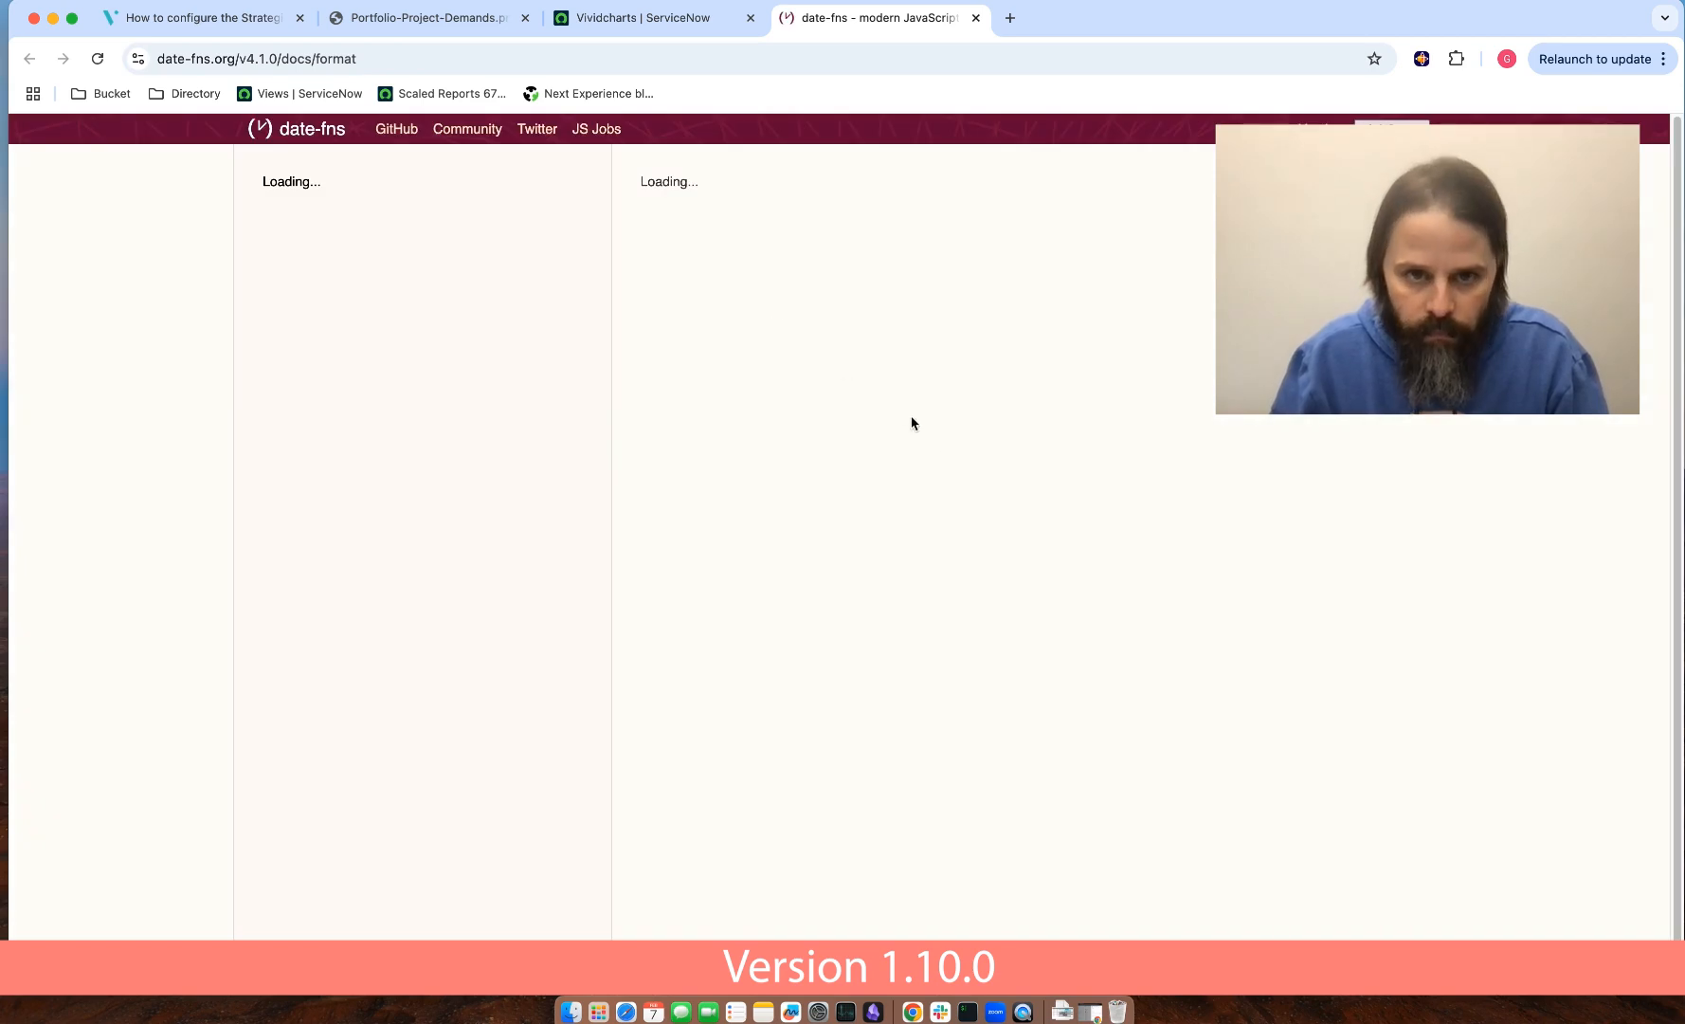
{"action": "scroll", "coordinate": [1007, 530], "scroll_direction": "down", "scroll_amount": 5}
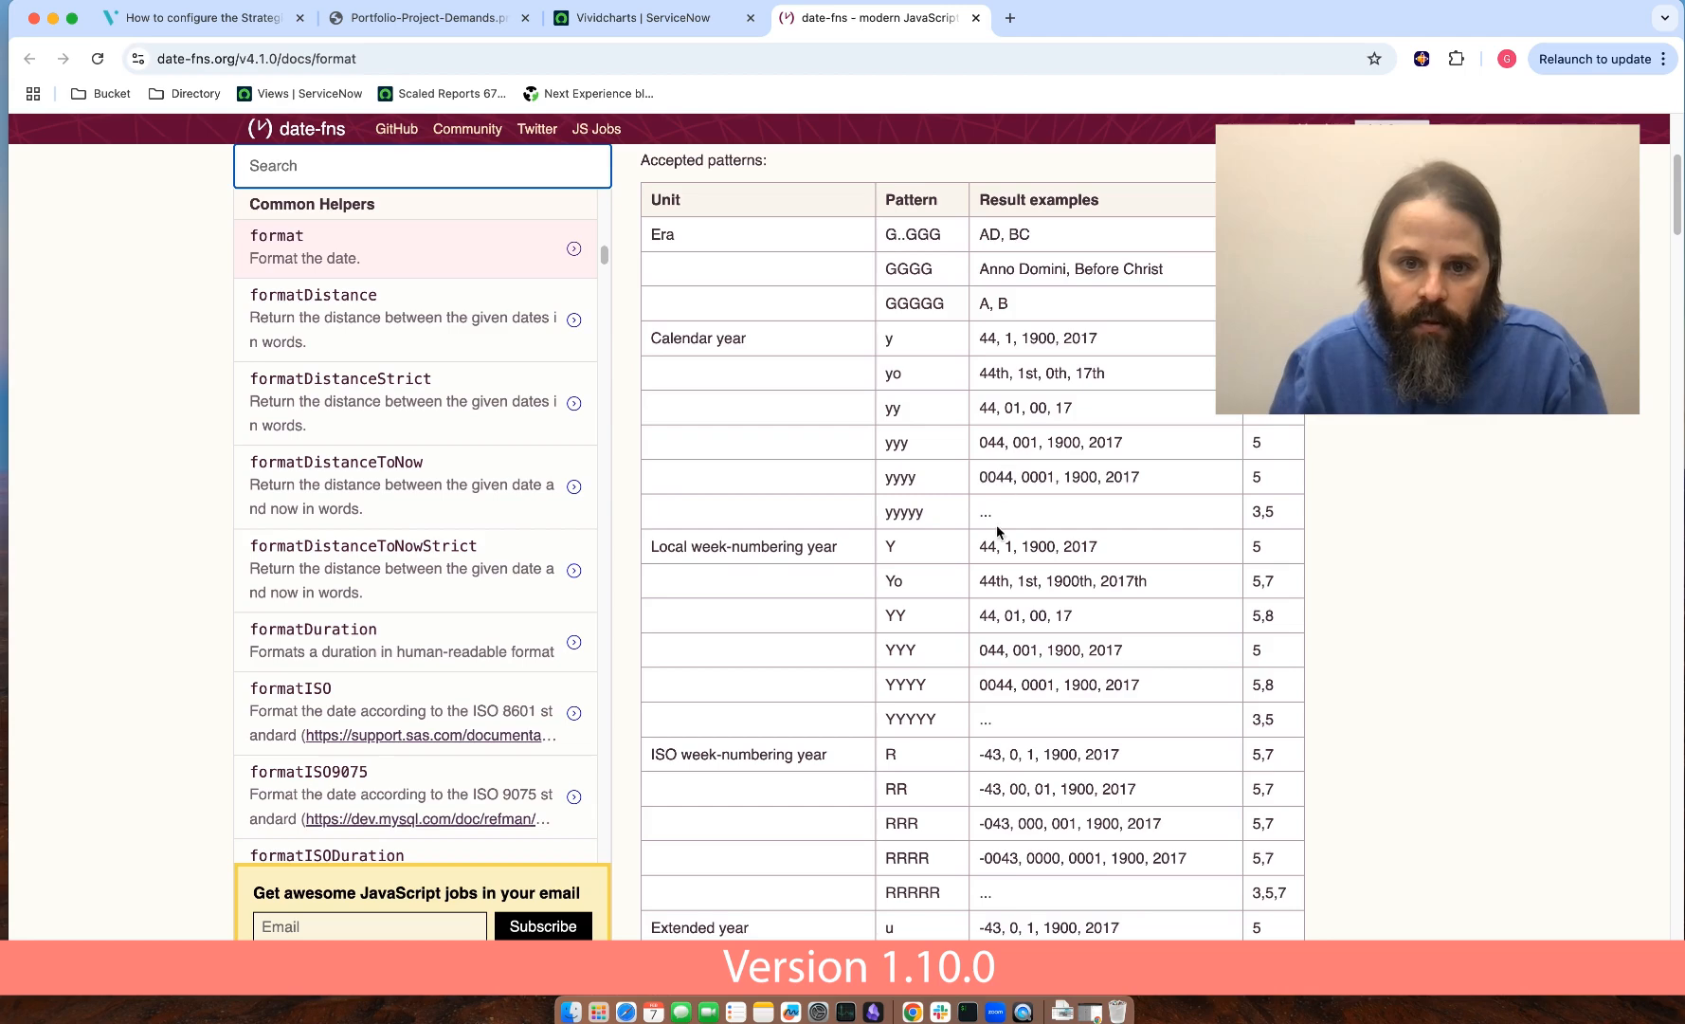
{"action": "scroll", "coordinate": [1000, 535], "scroll_direction": "down", "scroll_amount": 10}
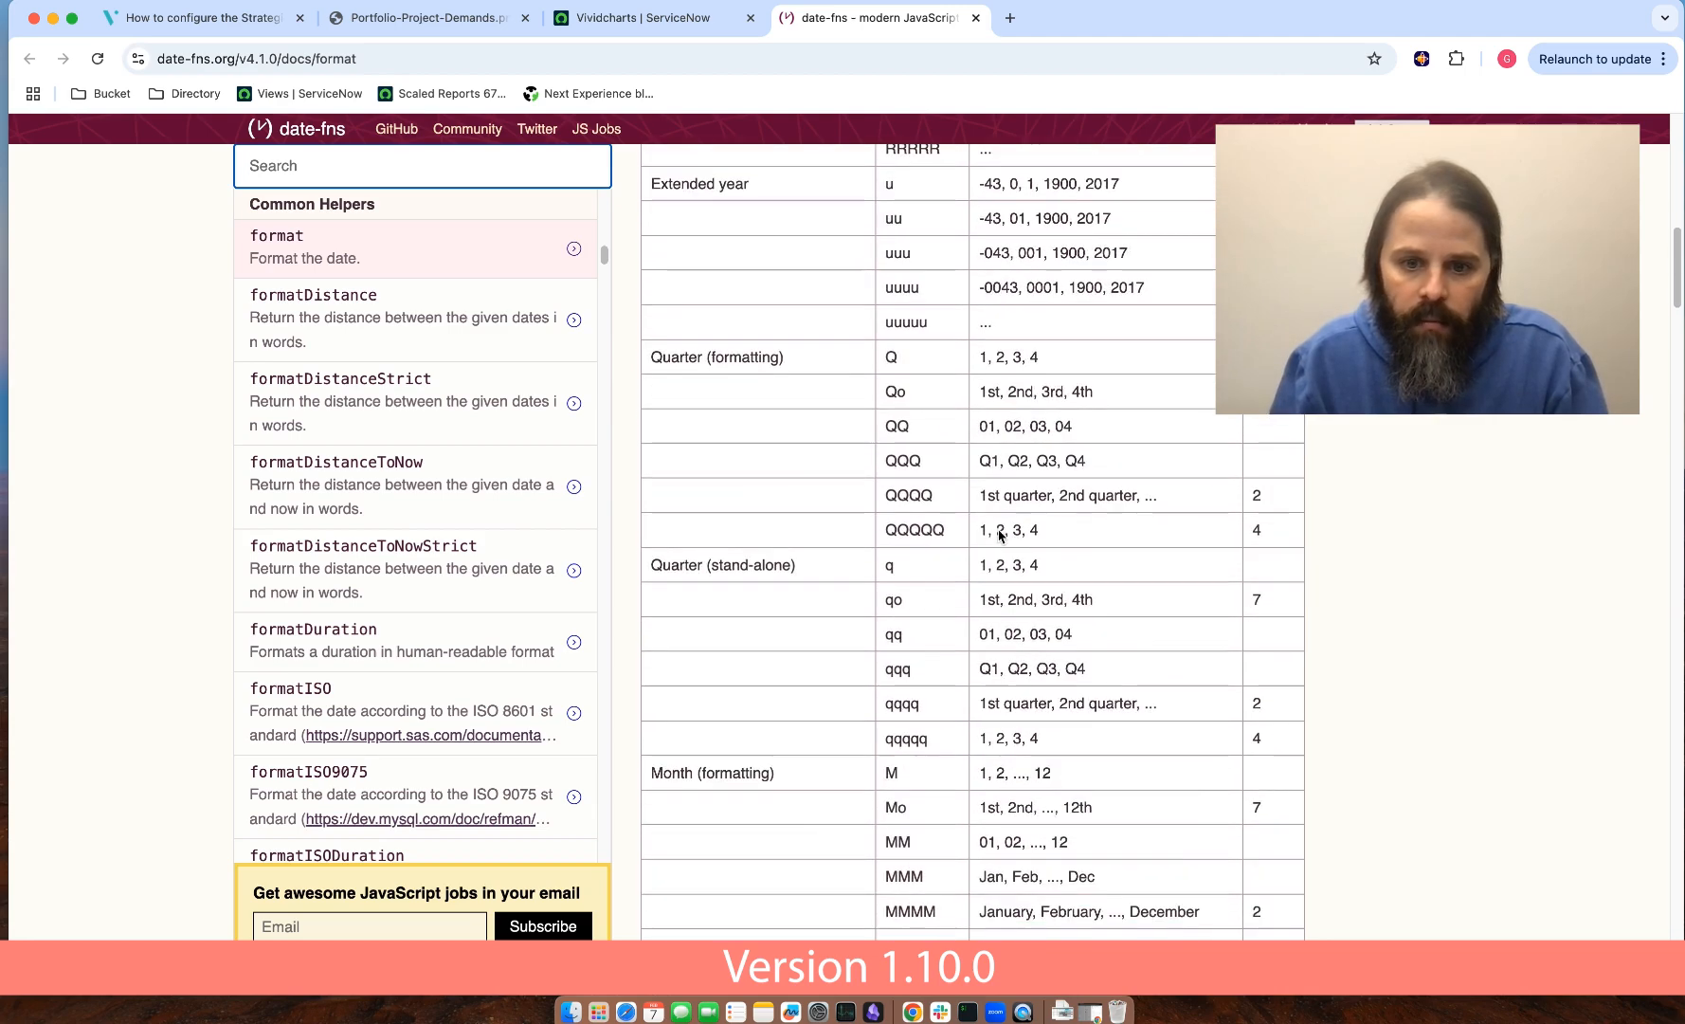
{"action": "scroll", "coordinate": [1004, 568], "scroll_direction": "down", "scroll_amount": 1}
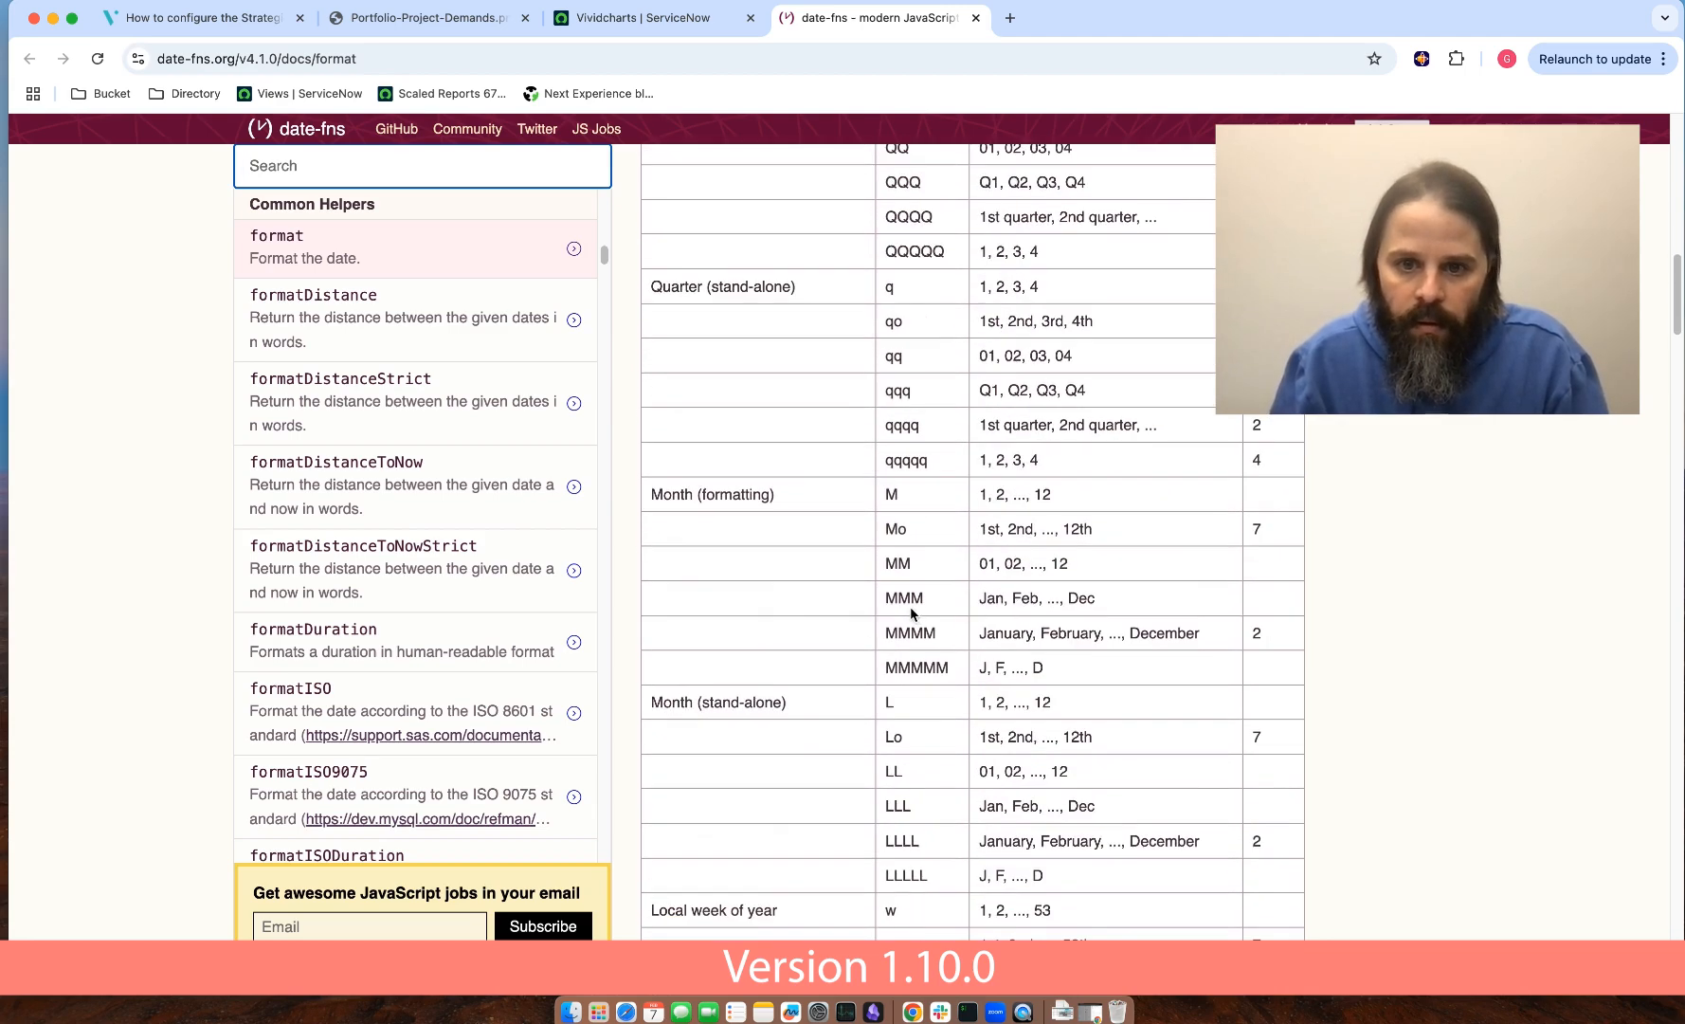
{"action": "left_click", "coordinate": [664, 19]}
{"action": "left_click", "coordinate": [327, 628]}
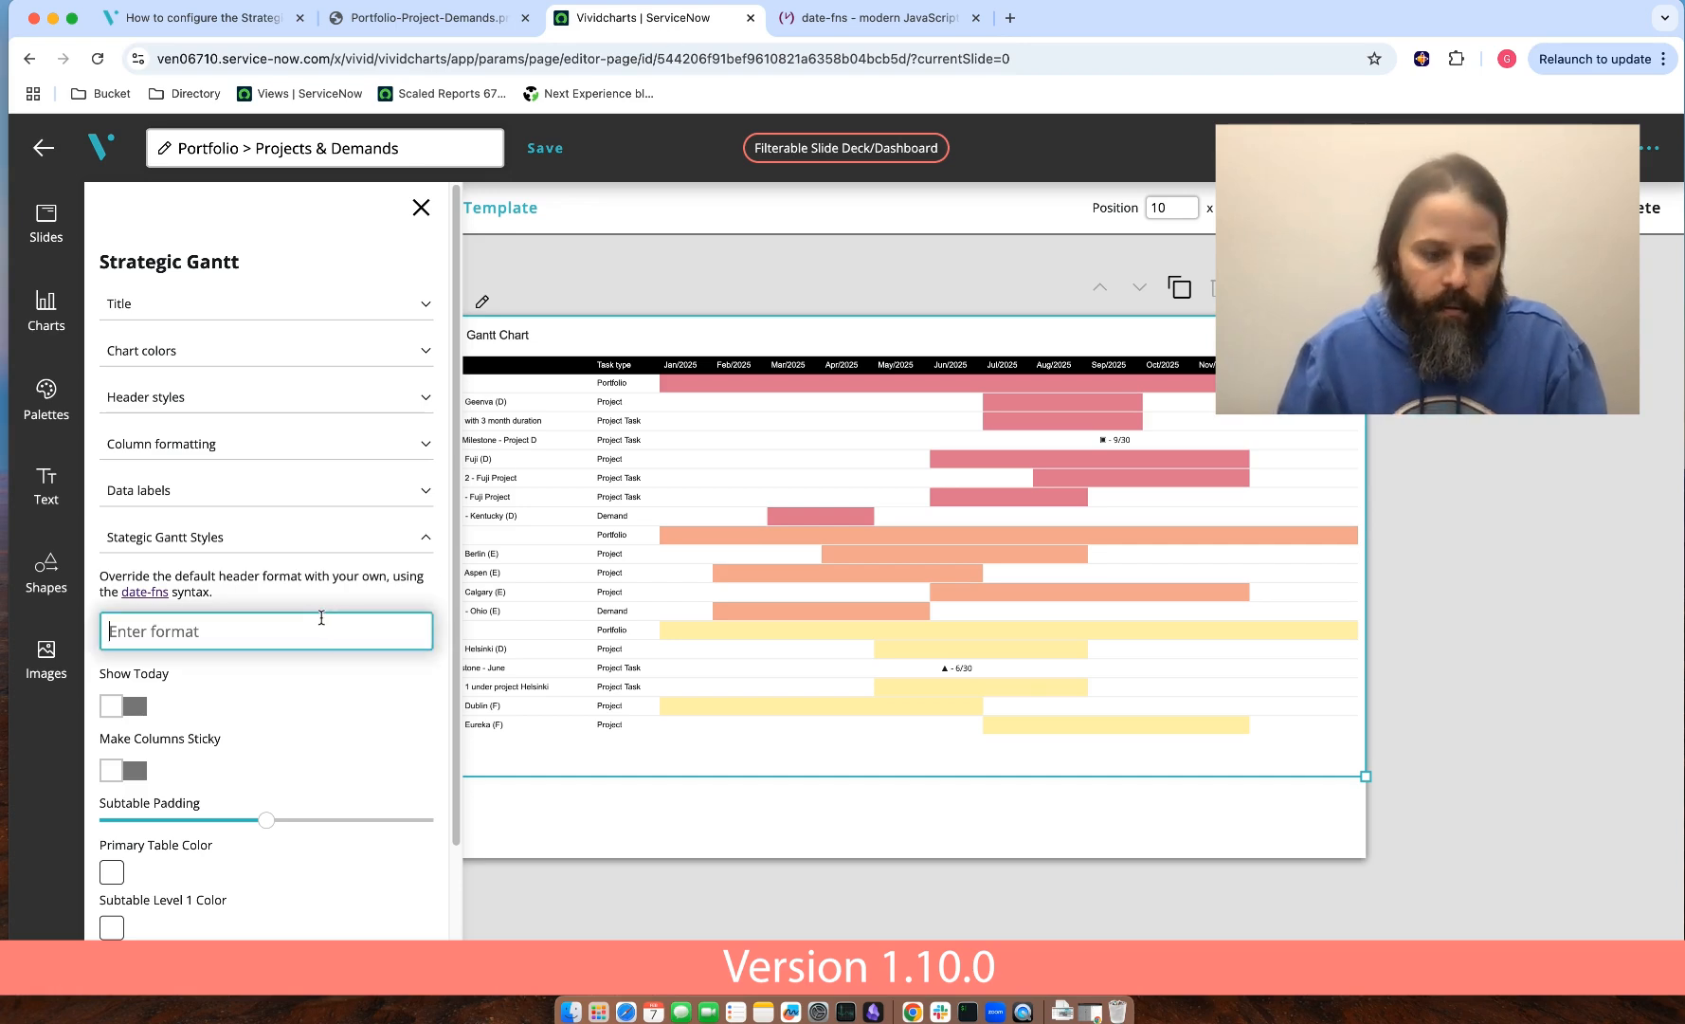
{"action": "type", "text": "MMM"}
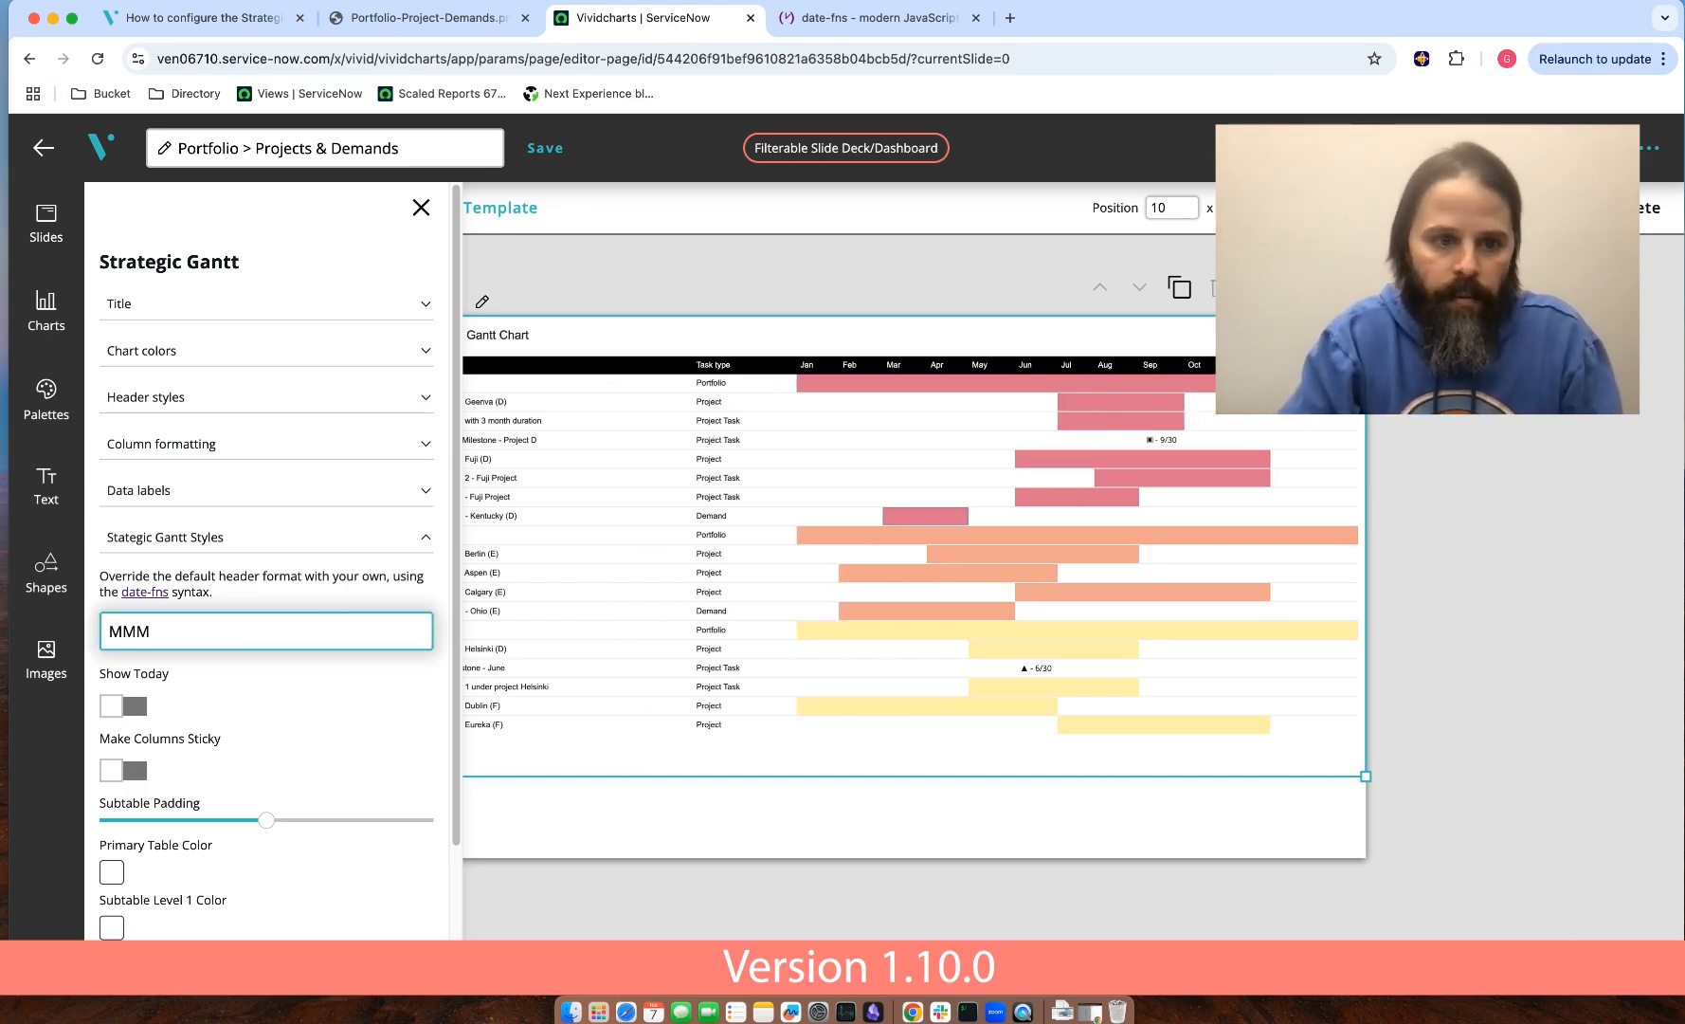
{"action": "type", "text": " ("}
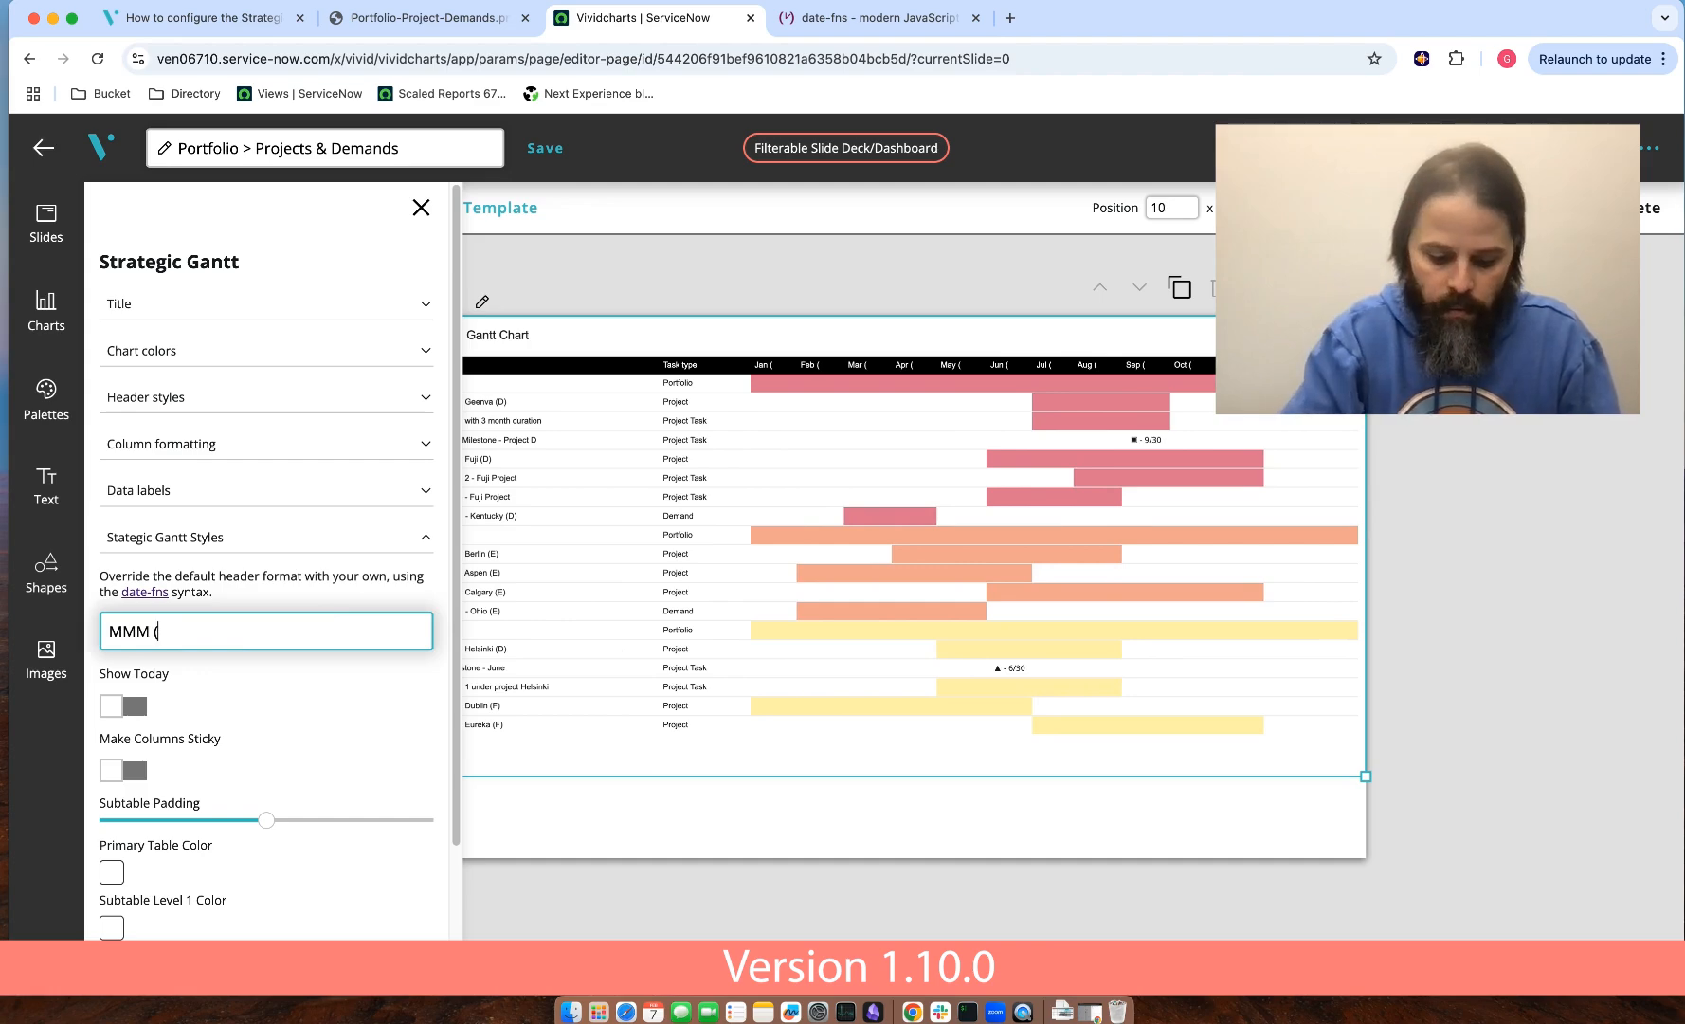
{"action": "type", "text": "yy)"}
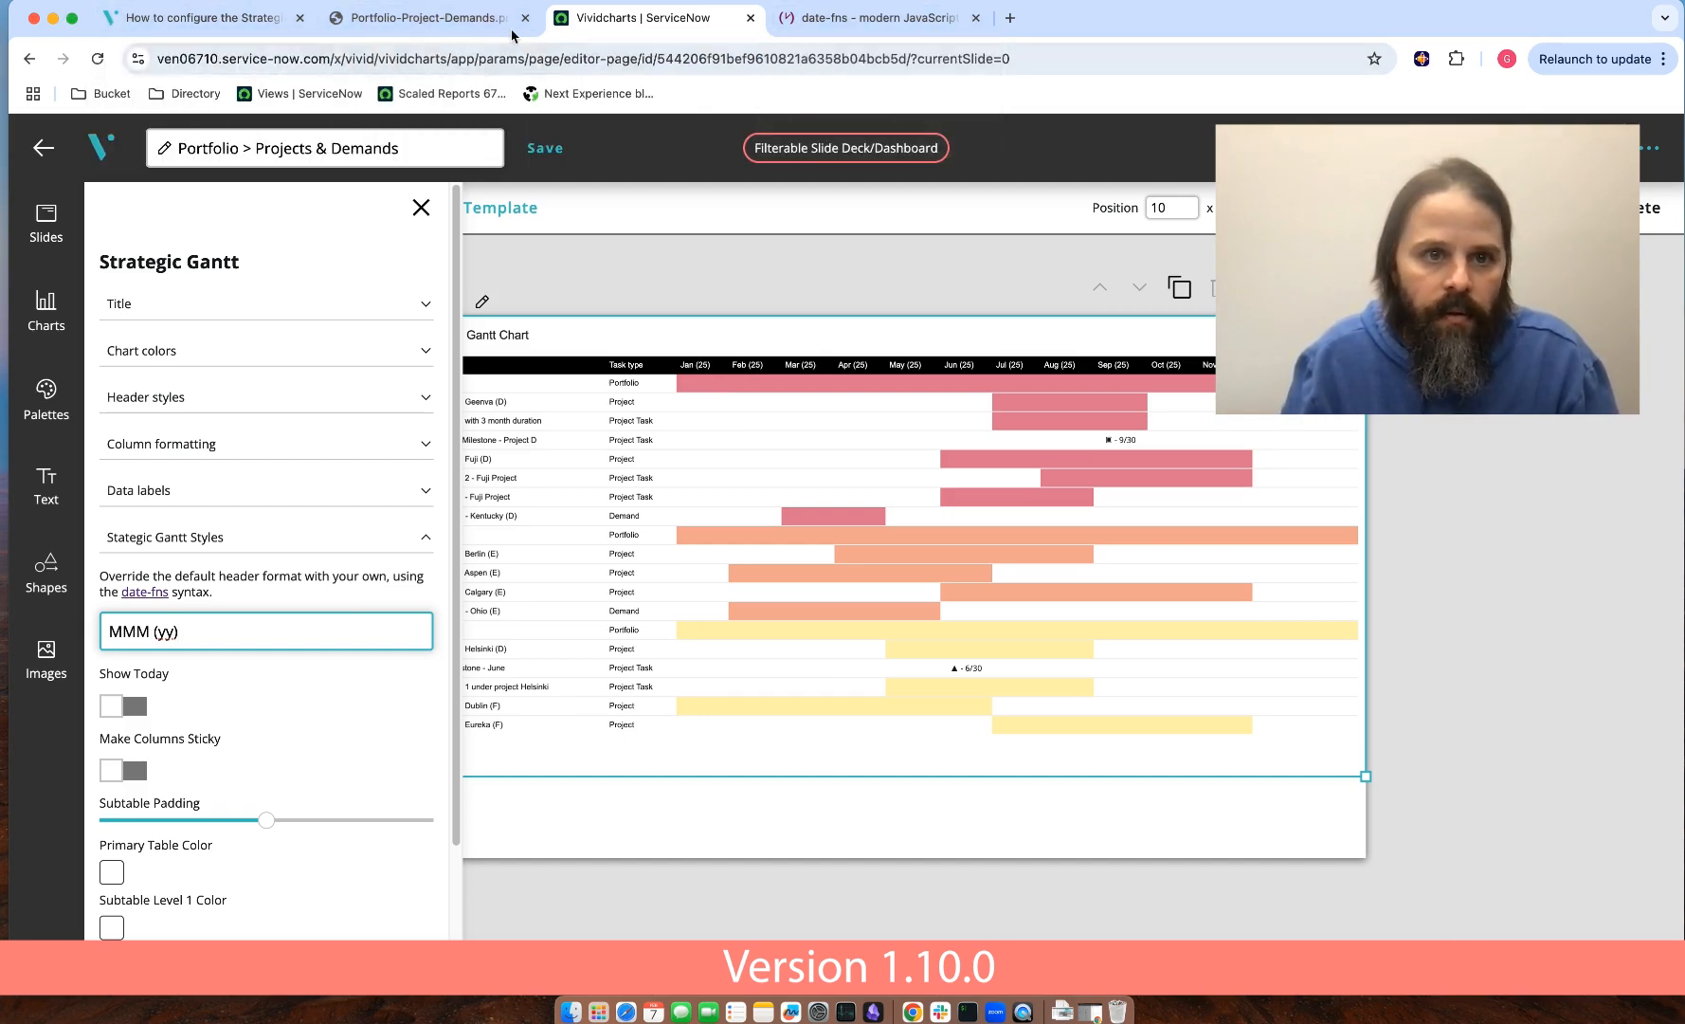
- Check the Today line requirement in the help article and enable Show Today for the Gantt chart
{"action": "left_click", "coordinate": [264, 32]}
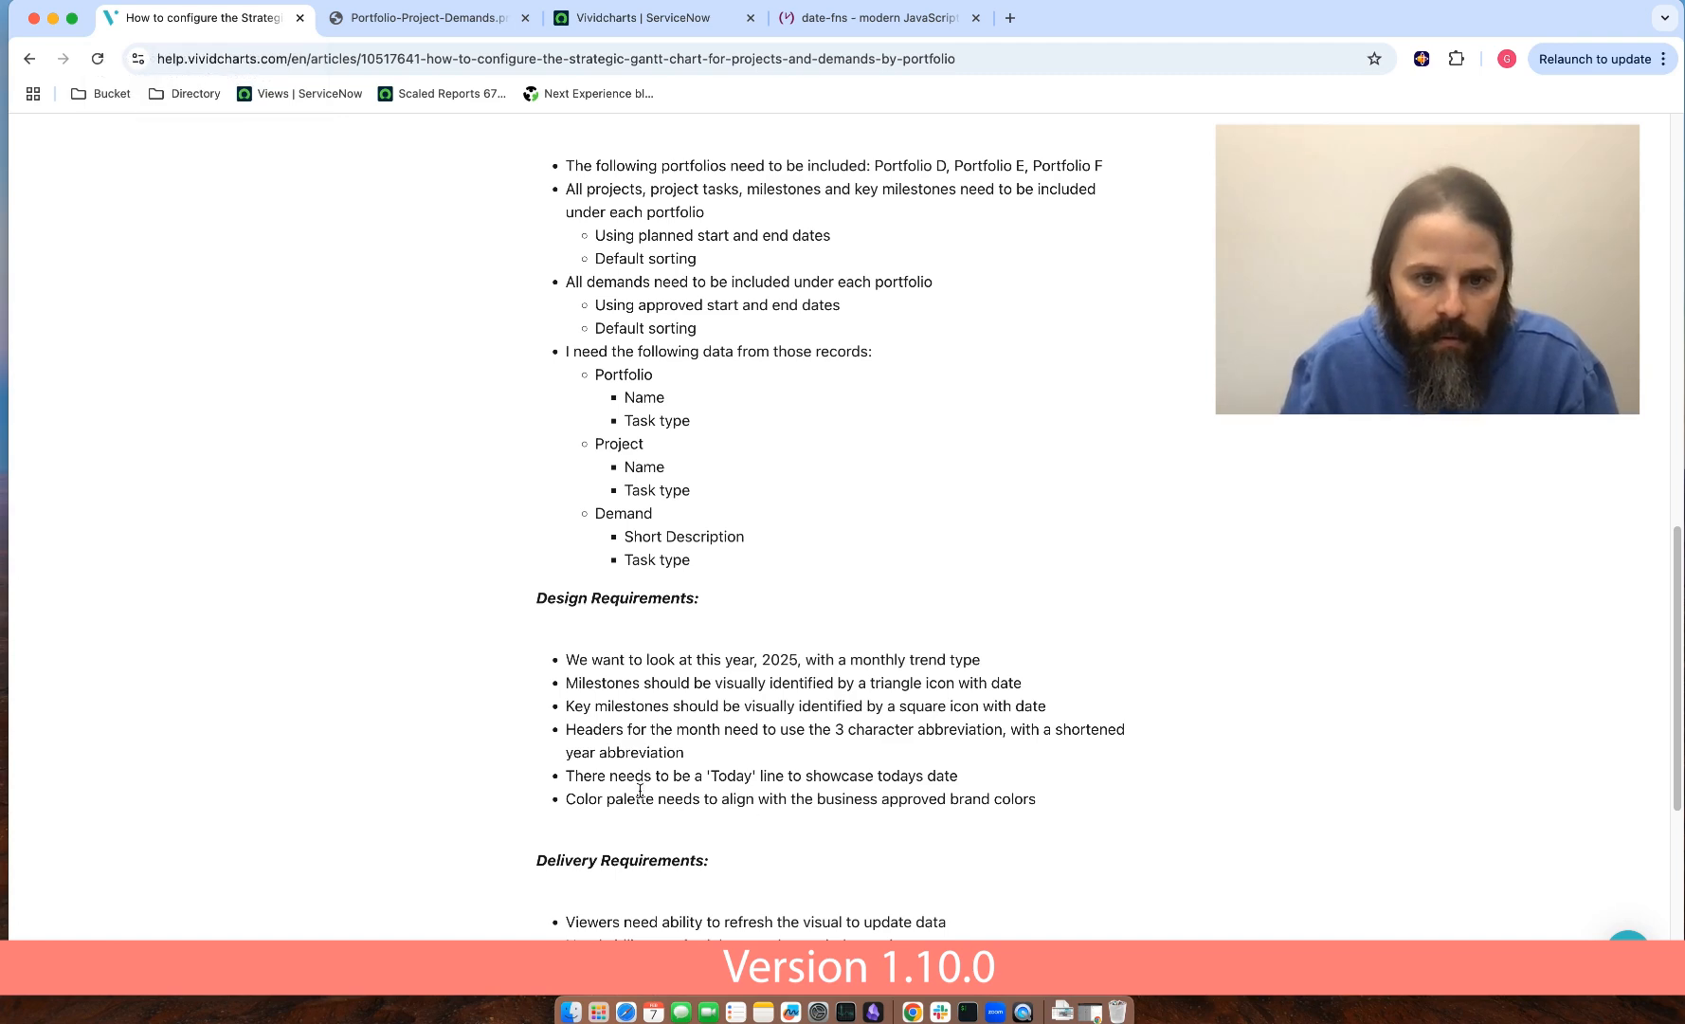
{"action": "left_click", "coordinate": [651, 21]}
{"action": "left_click", "coordinate": [137, 703]}
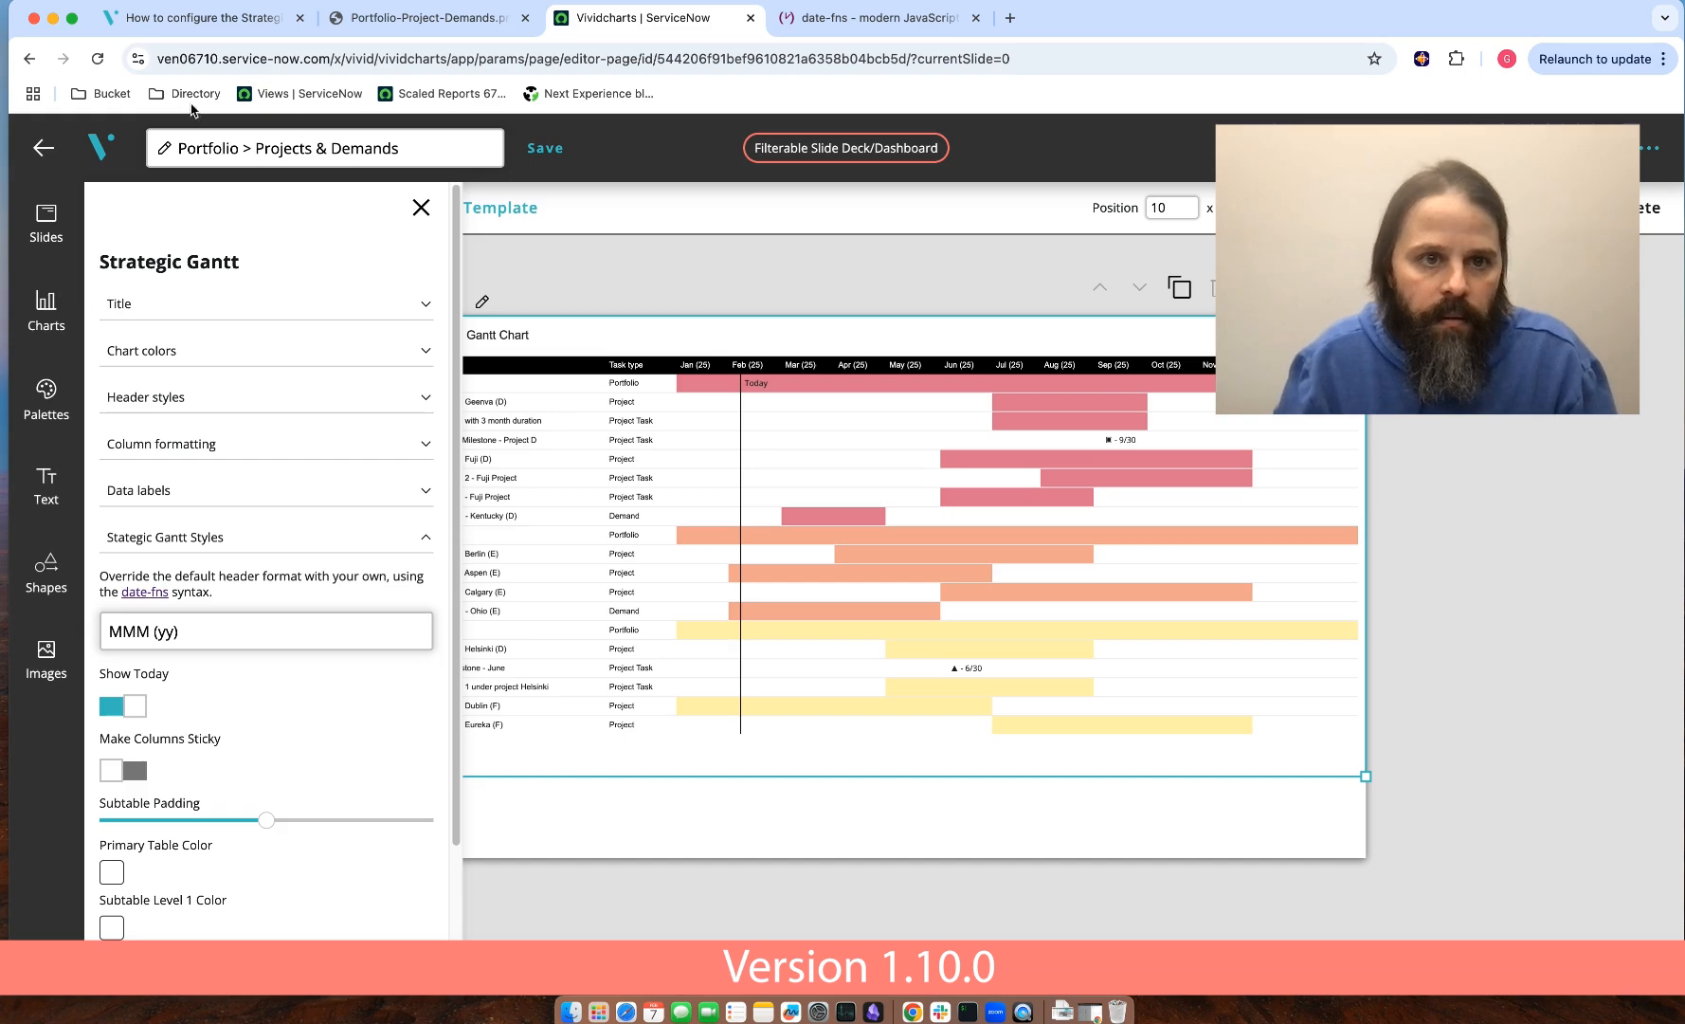
- Check the color requirement in the help article, swap the chart's color palette to VividCharts, and close the chart styling
{"action": "left_click", "coordinate": [218, 18]}
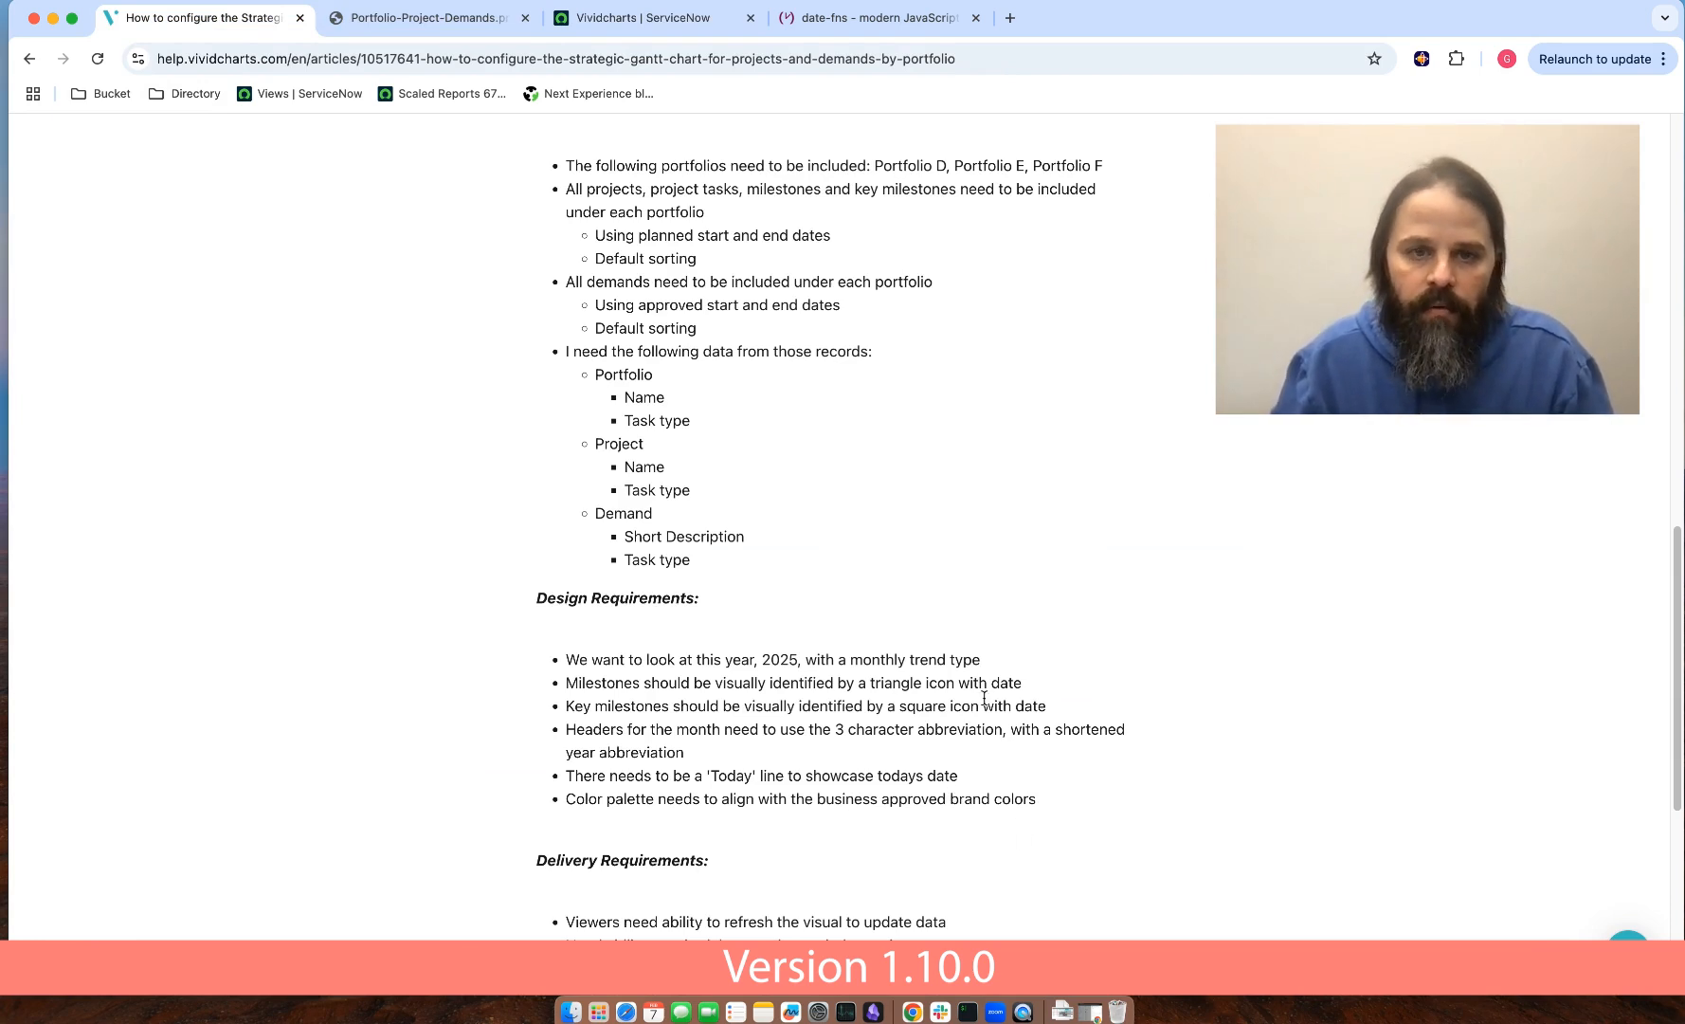
{"action": "left_click", "coordinate": [605, 19]}
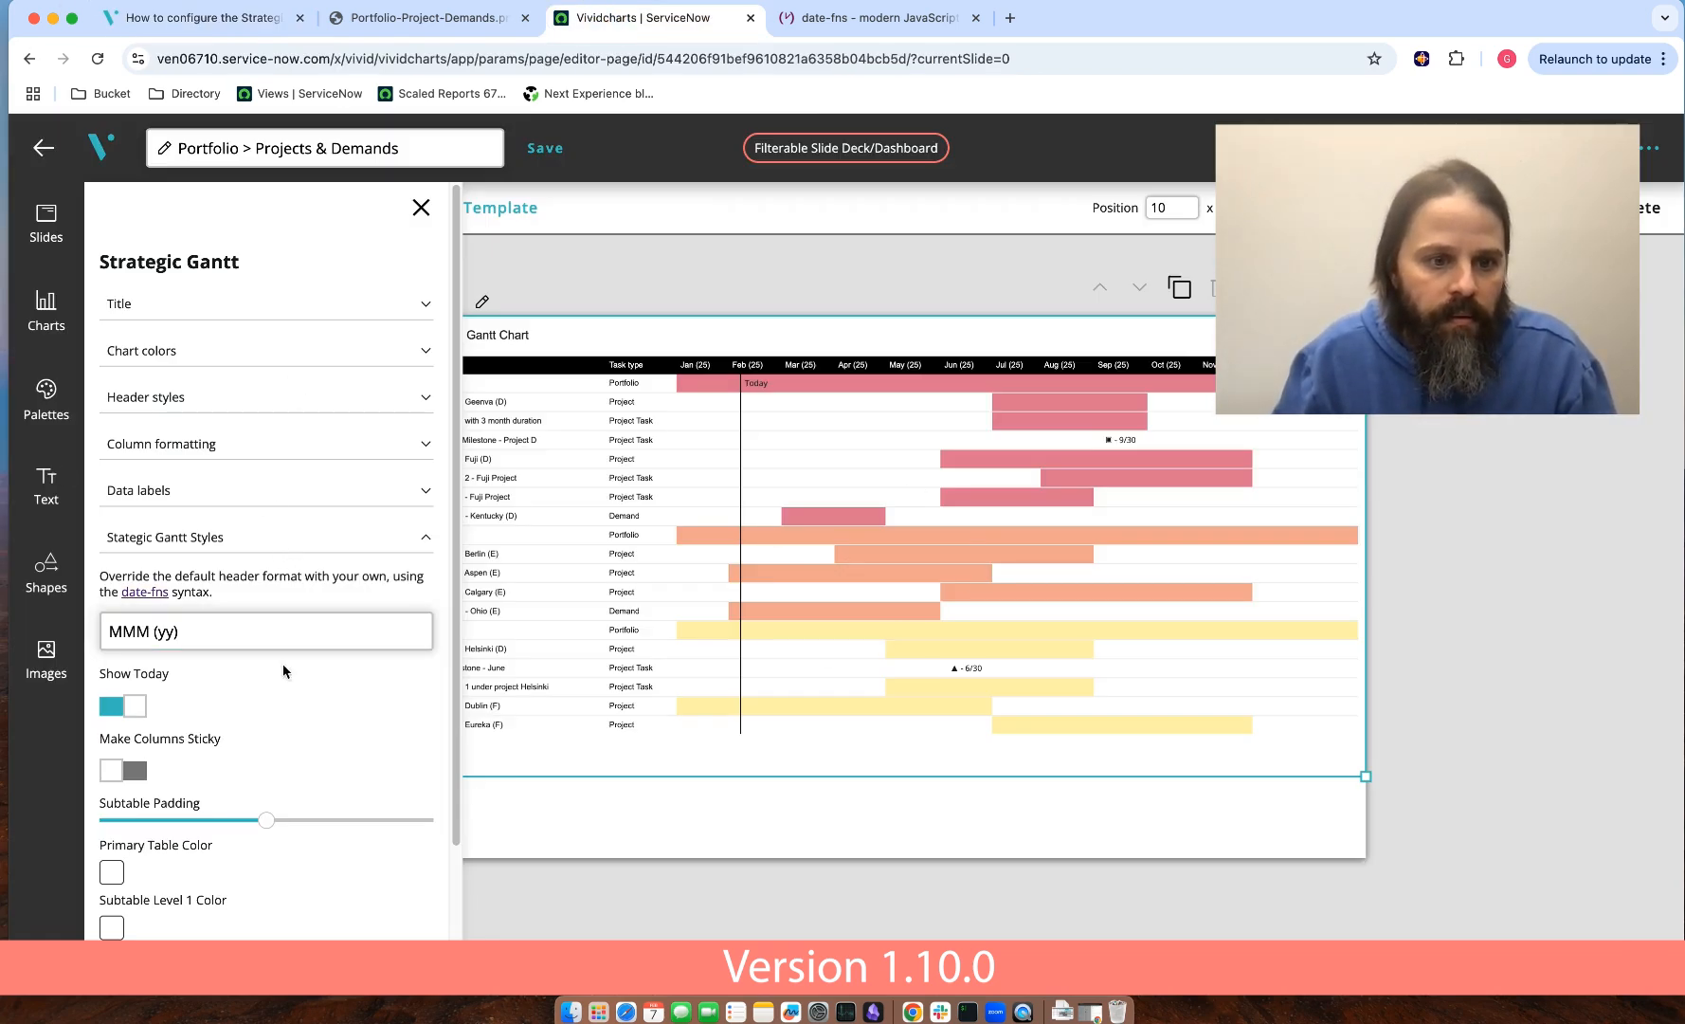
{"action": "left_click", "coordinate": [296, 551]}
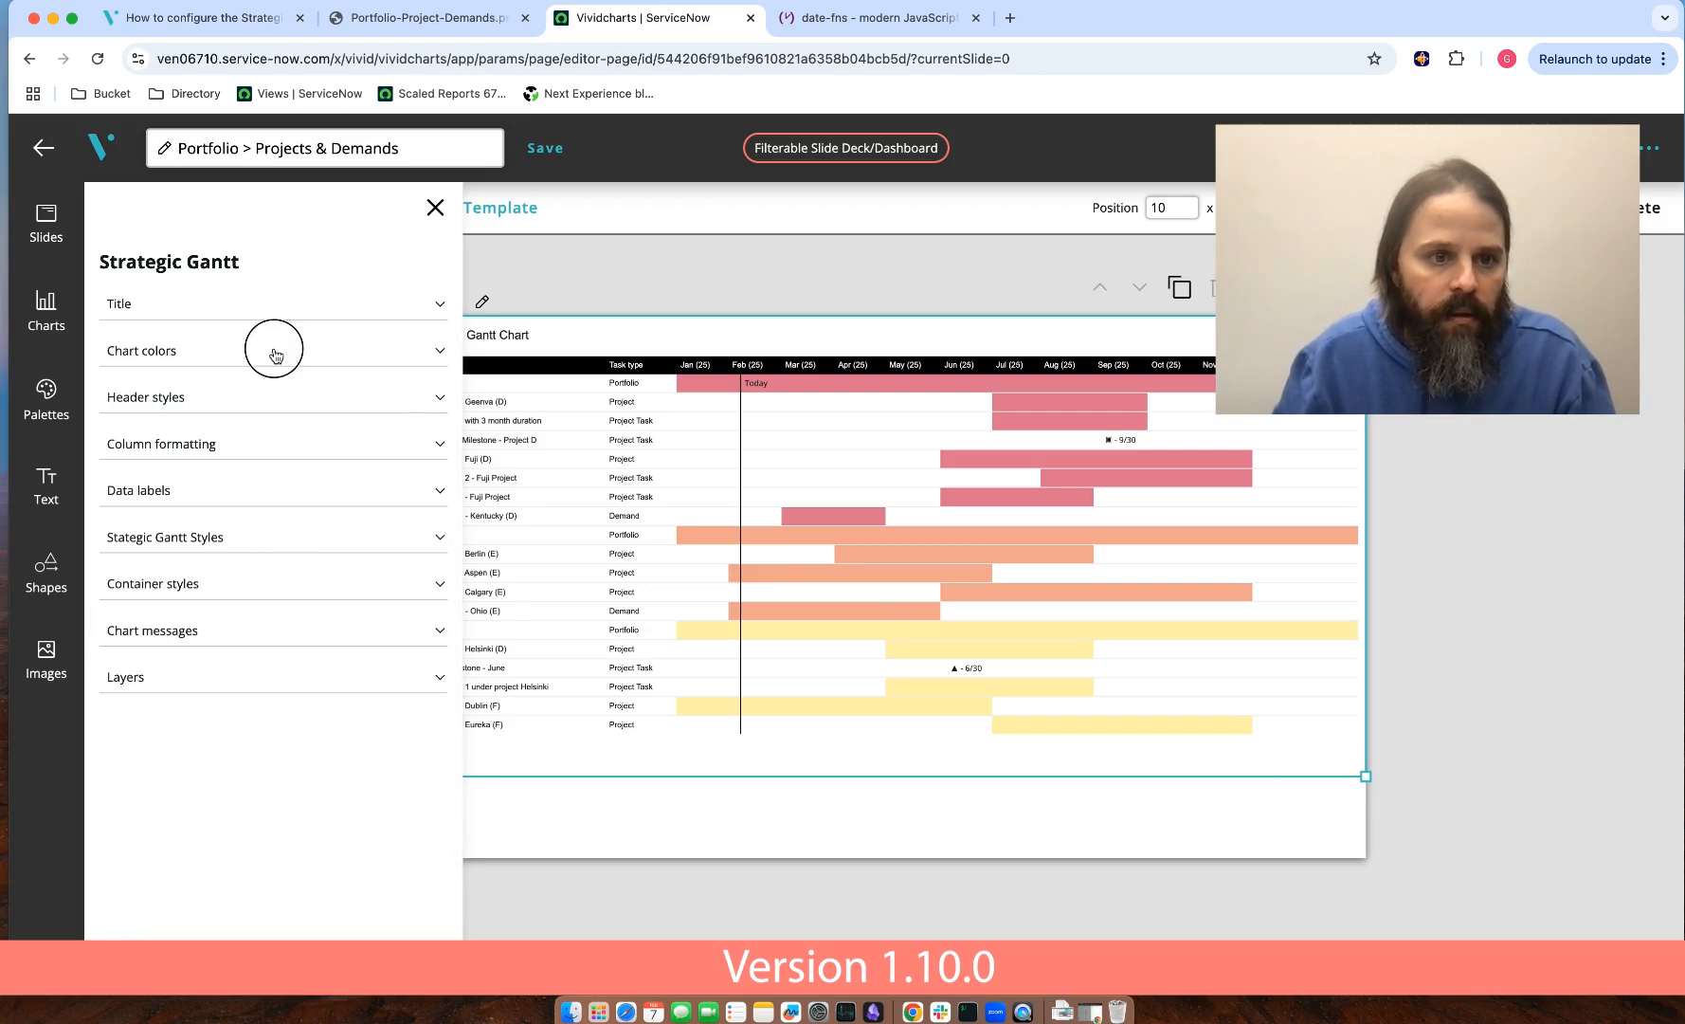
{"action": "left_click", "coordinate": [275, 350]}
{"action": "left_click", "coordinate": [408, 401]}
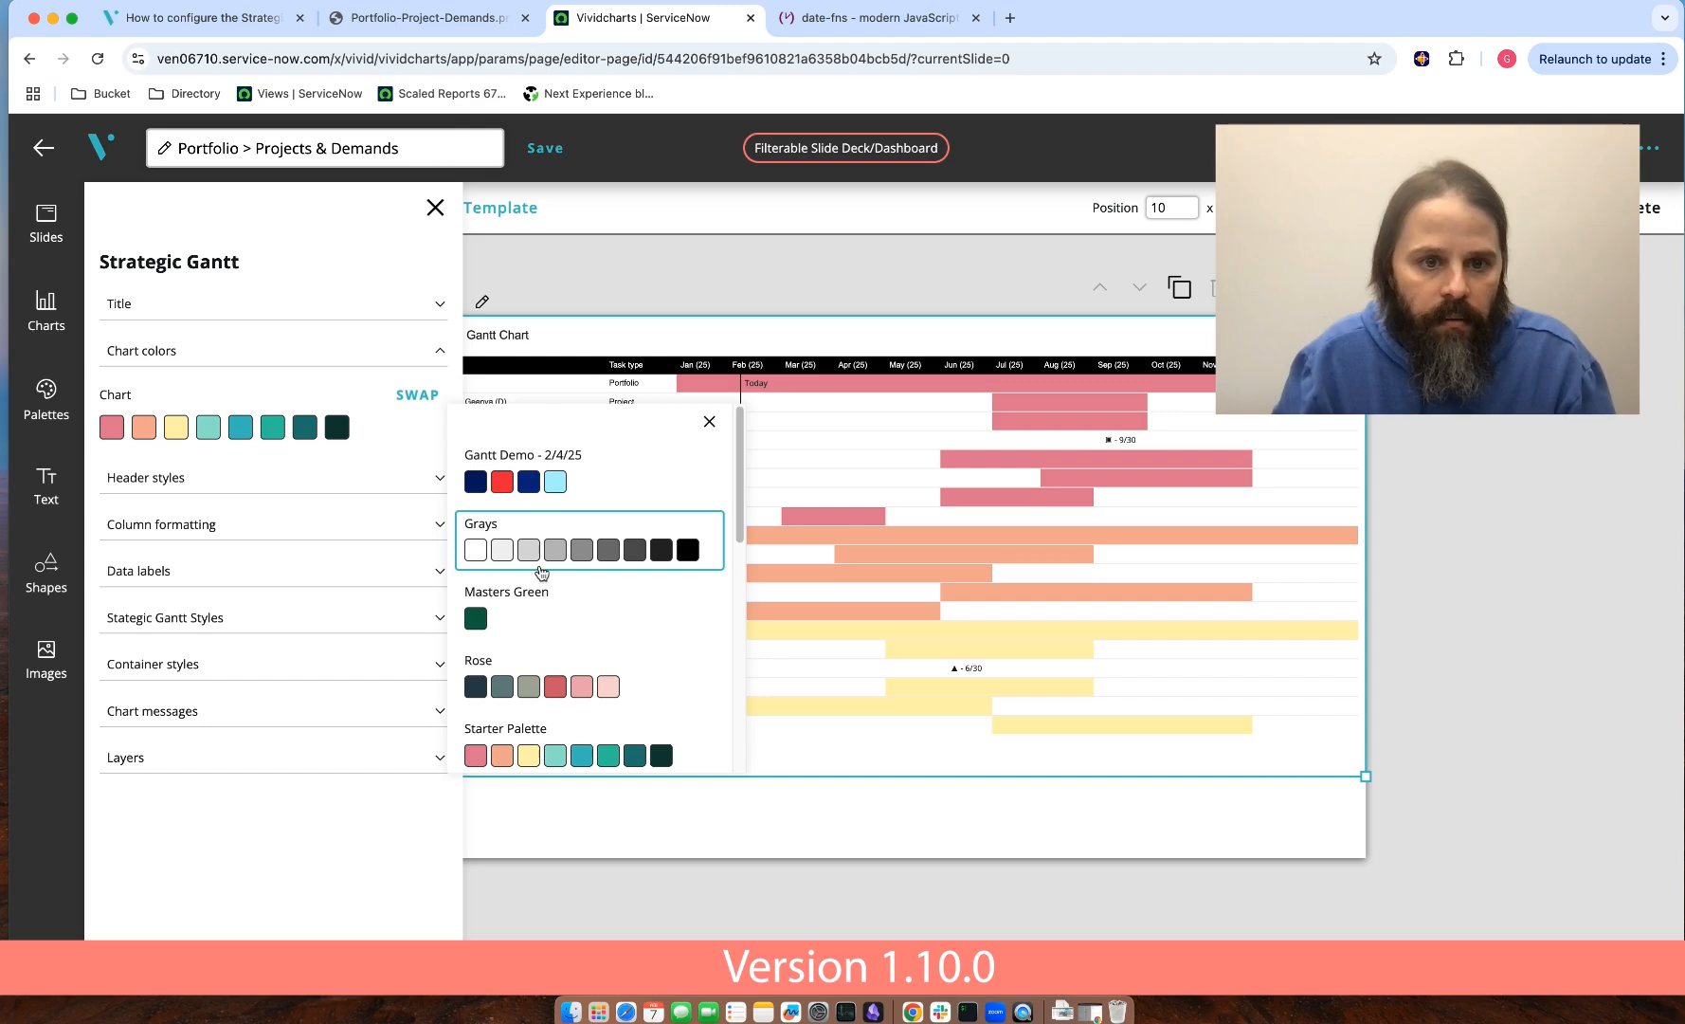
{"action": "scroll", "coordinate": [555, 611], "scroll_direction": "down", "scroll_amount": 3}
{"action": "scroll", "coordinate": [556, 625], "scroll_direction": "down", "scroll_amount": 5}
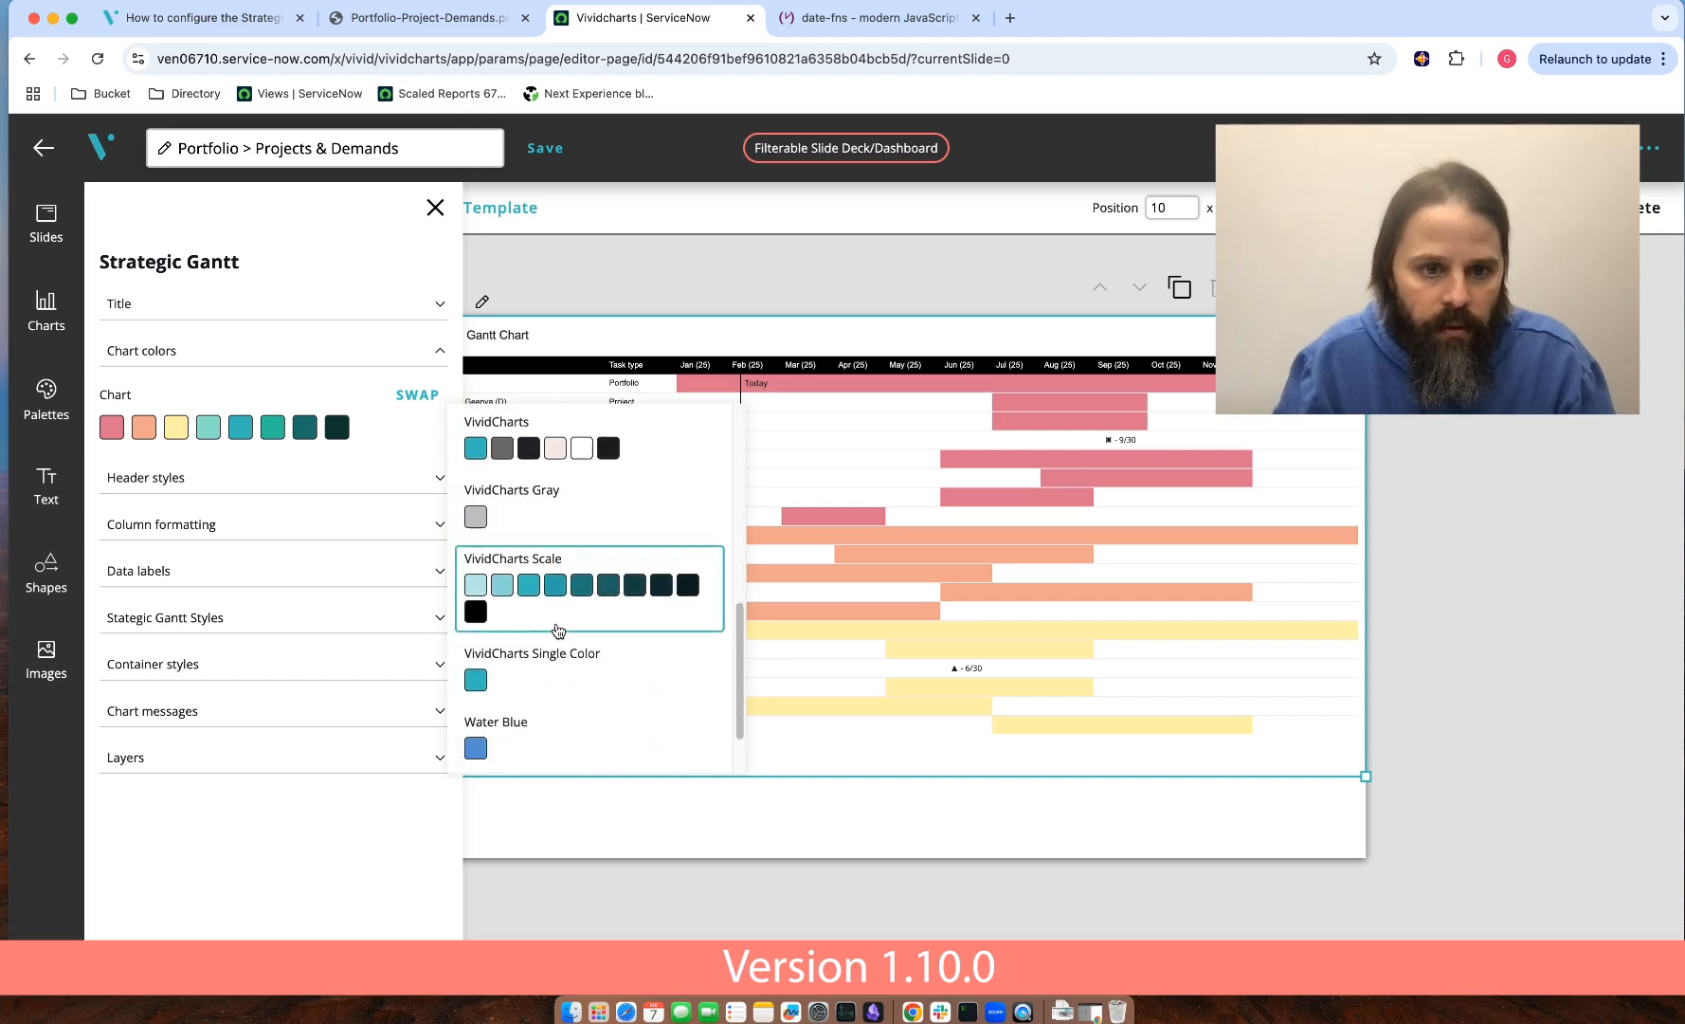
{"action": "left_click", "coordinate": [538, 521]}
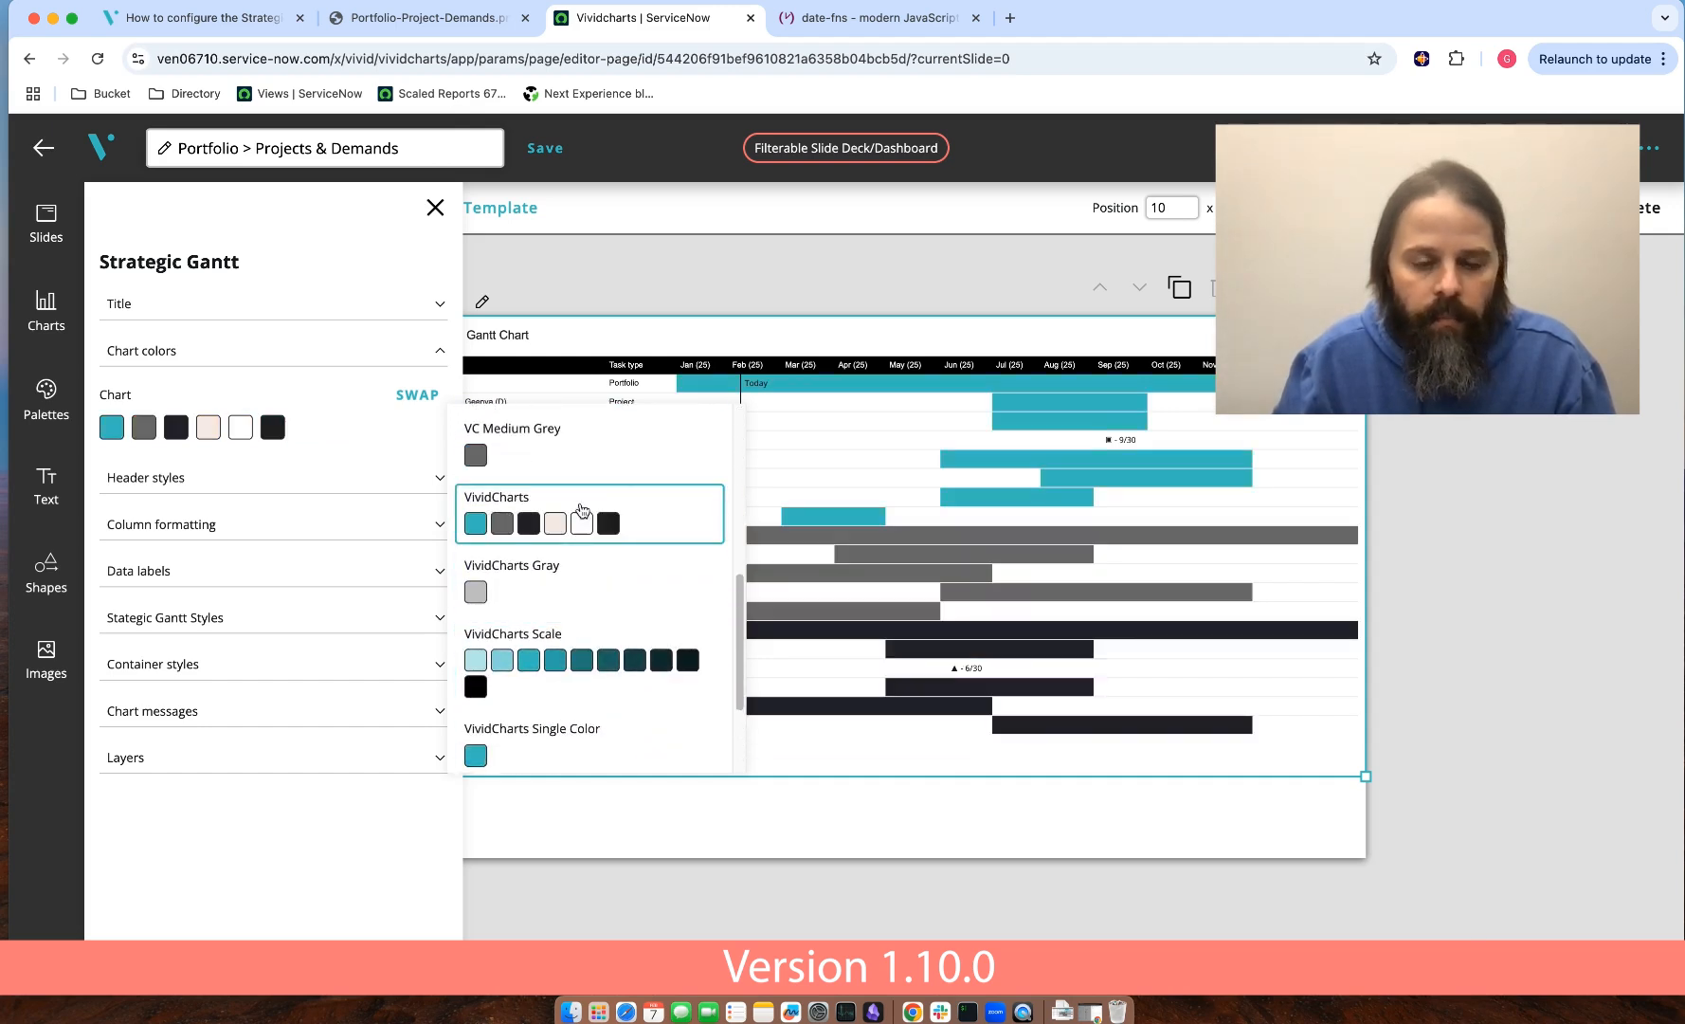
{"action": "left_click", "coordinate": [285, 246]}
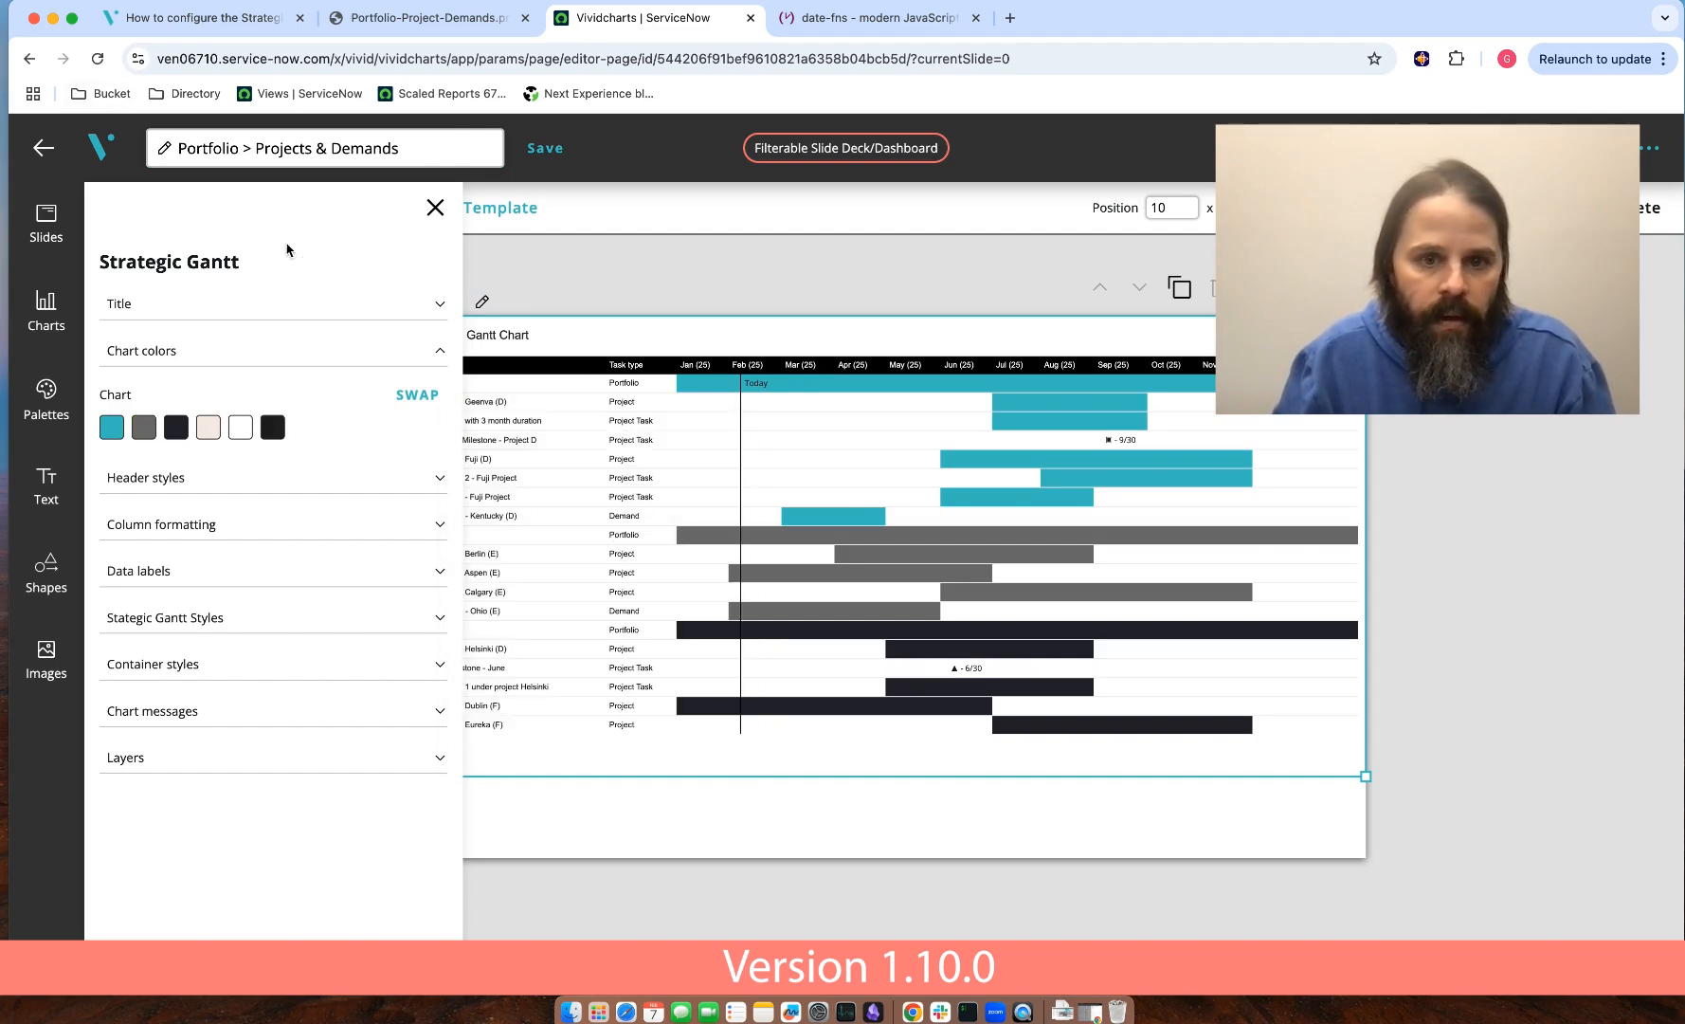
{"action": "left_click", "coordinate": [435, 208]}
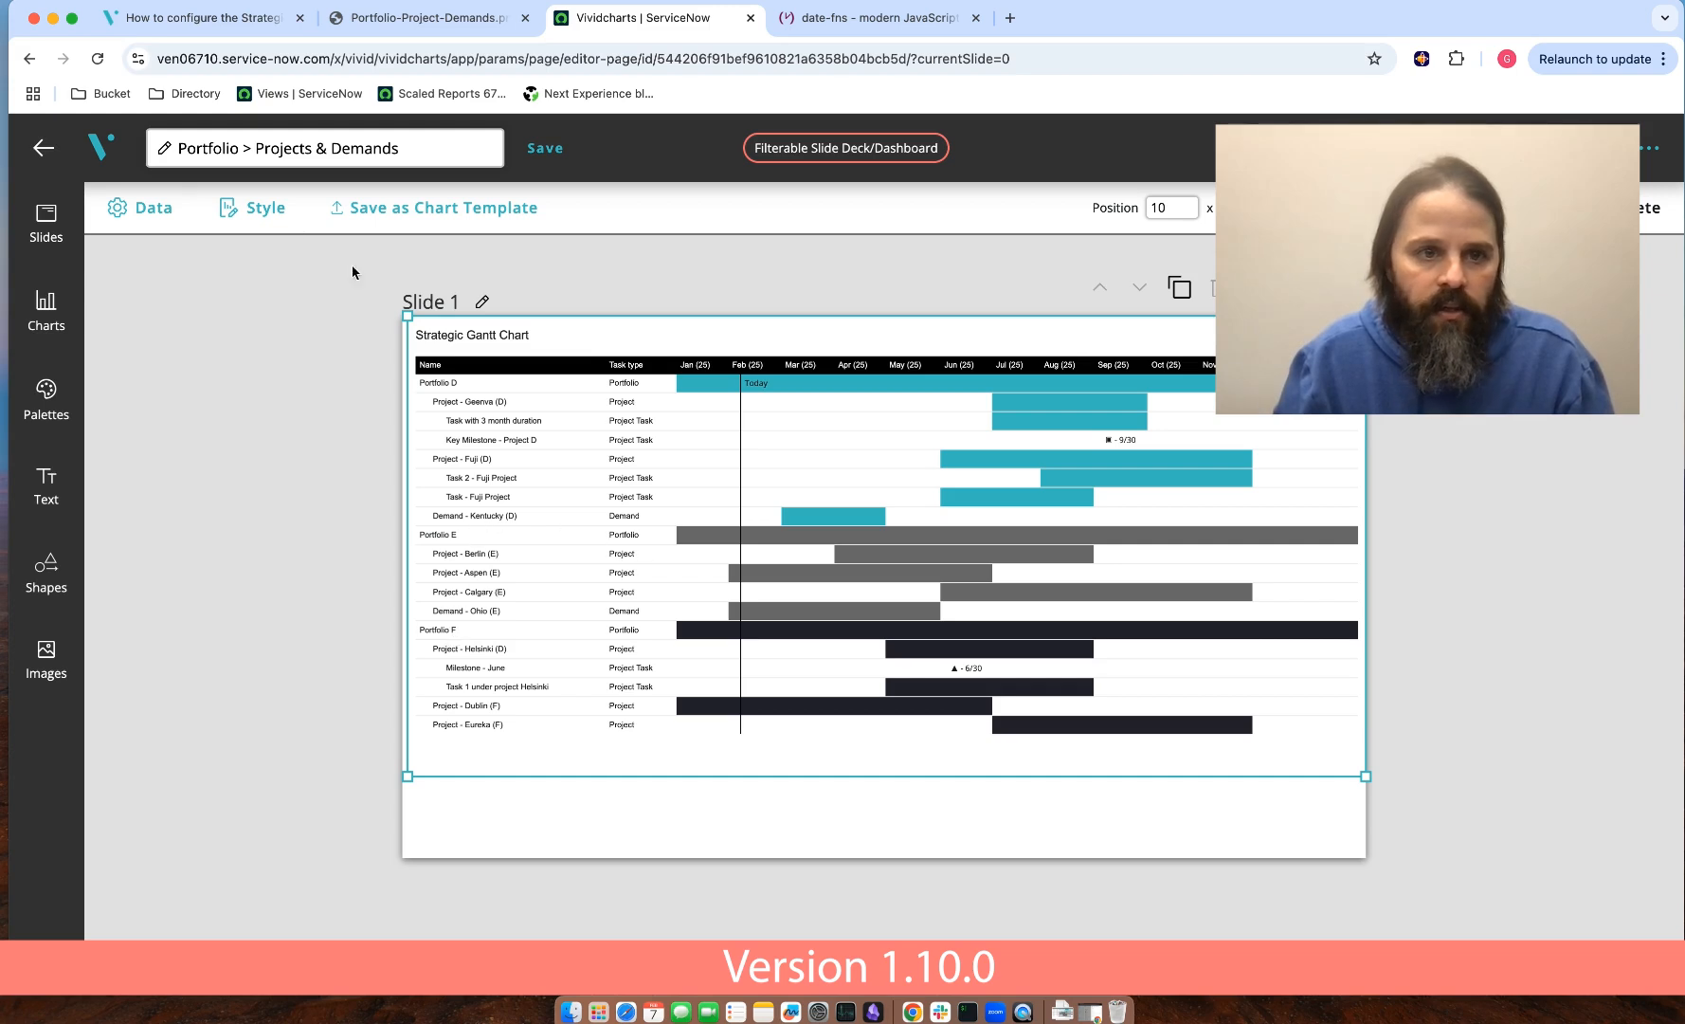
- Set the Primary Table Color in the Stategic Gantt Styles to the third swatch of the Grays palette, a light gray, and close the styling
{"action": "left_click", "coordinate": [252, 208]}
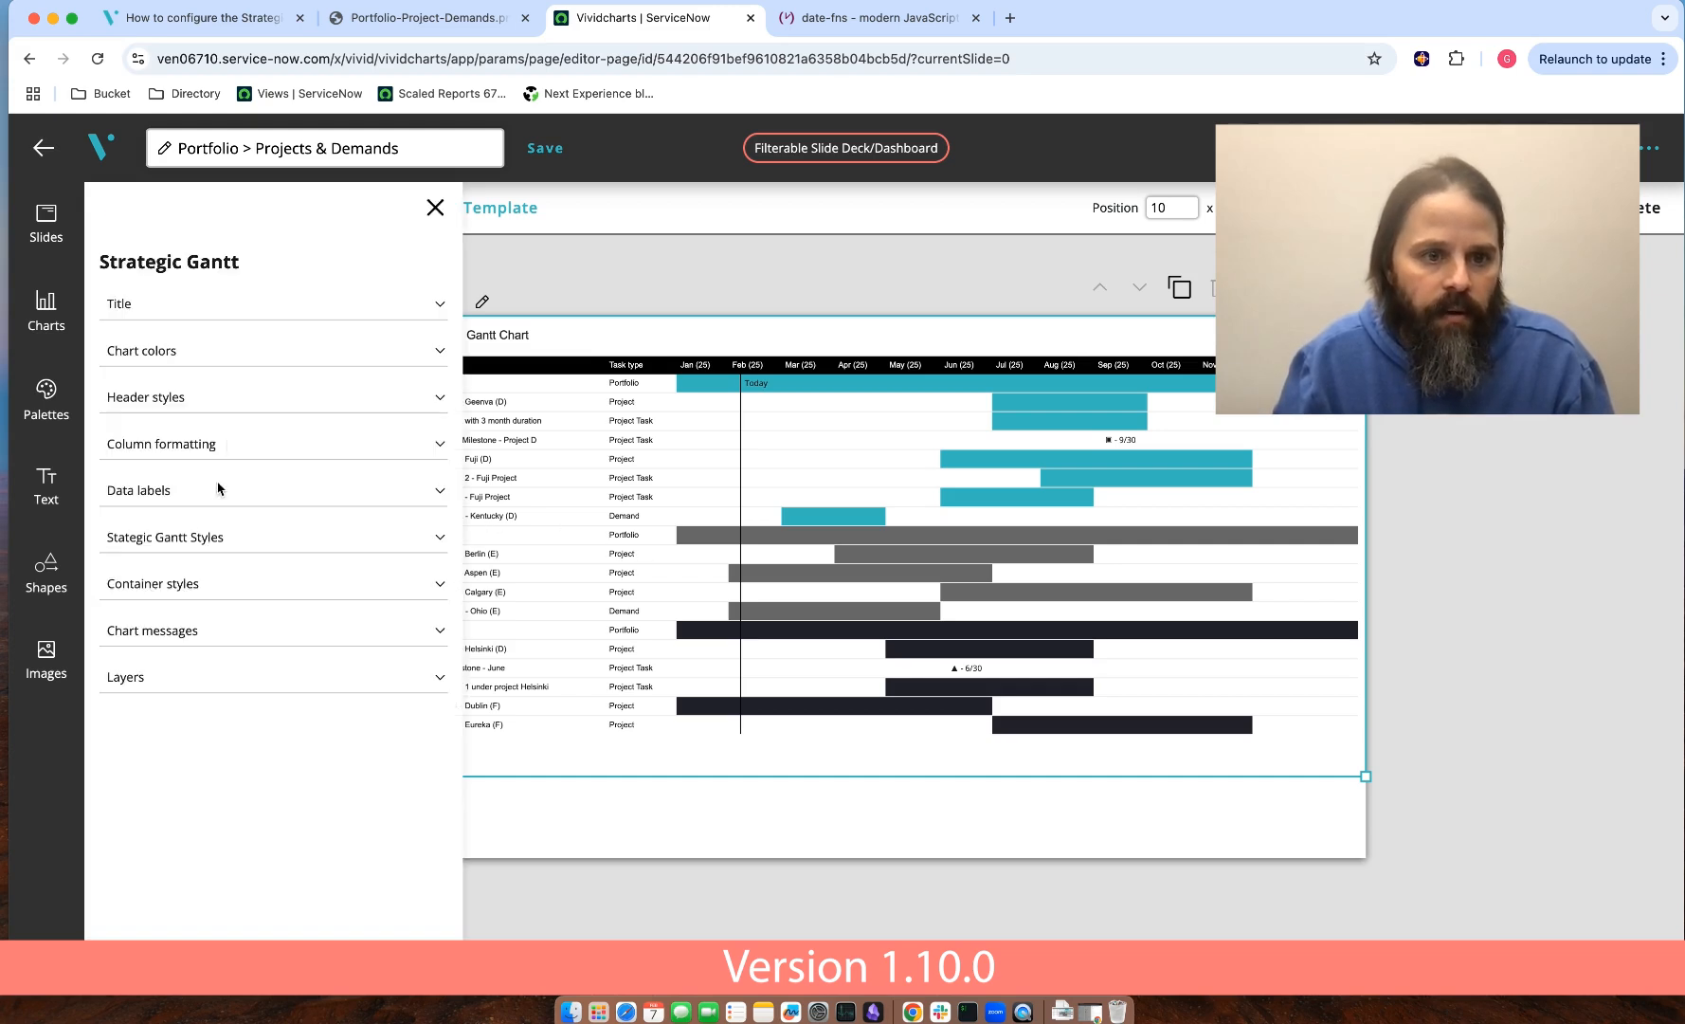
{"action": "left_click", "coordinate": [167, 539]}
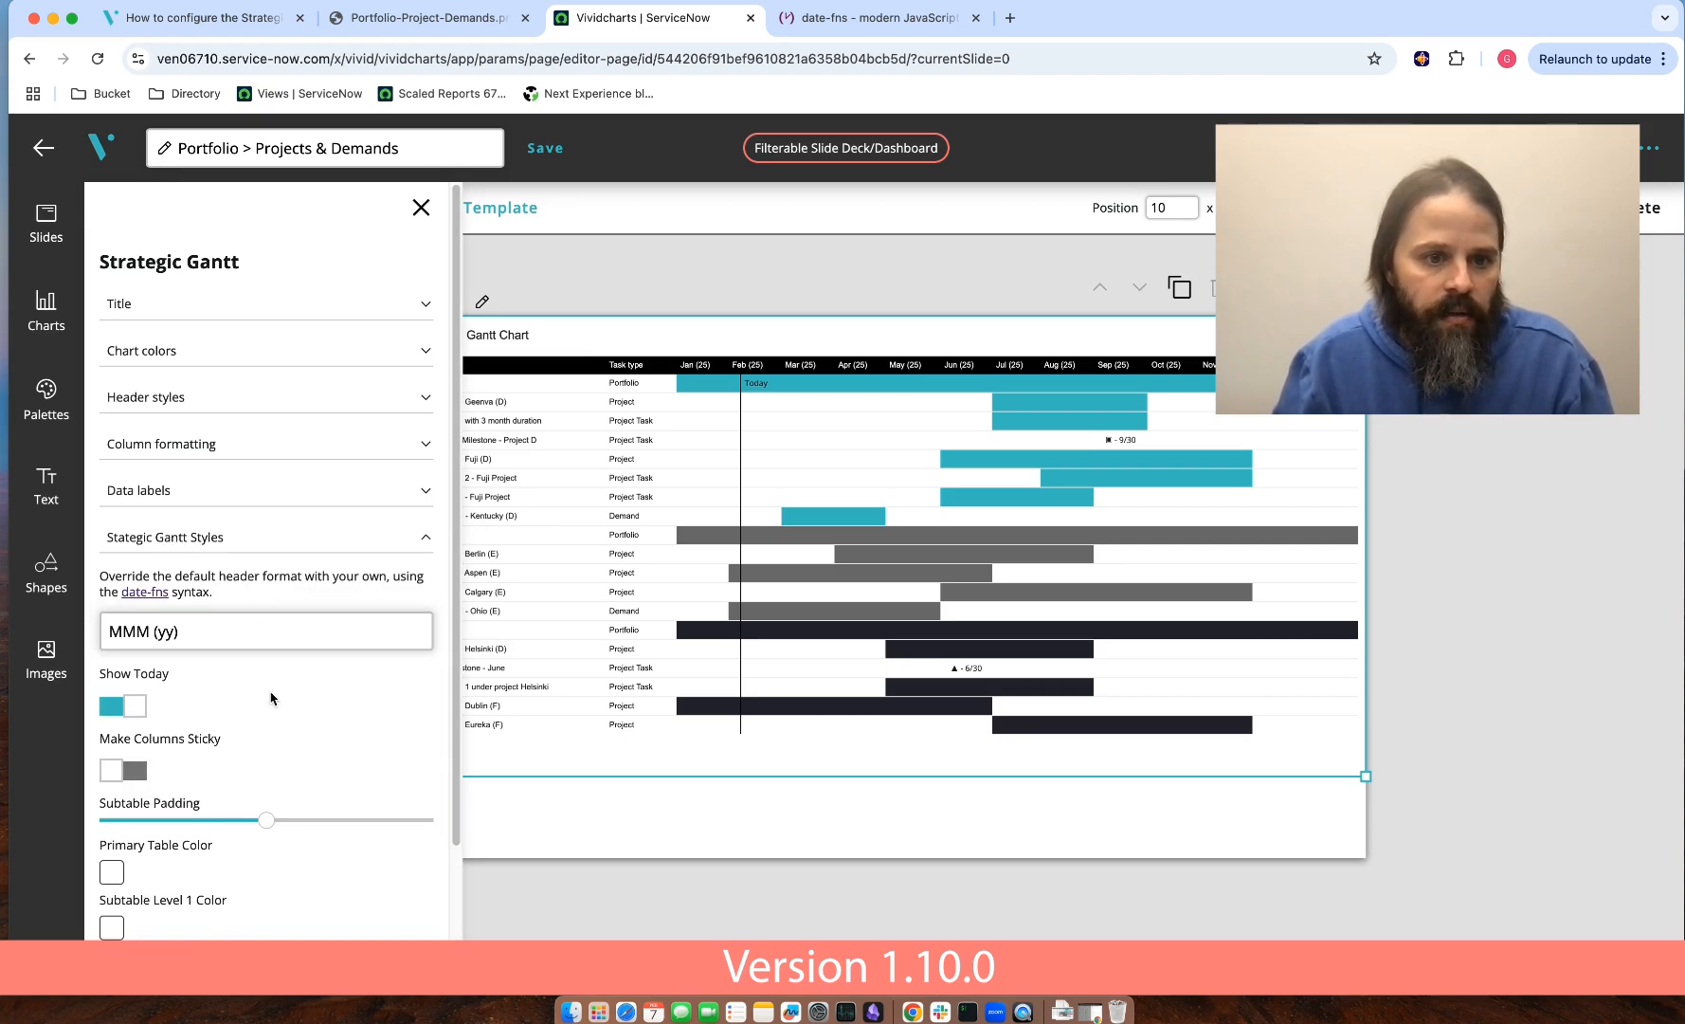
{"action": "scroll", "coordinate": [271, 698], "scroll_direction": "down", "scroll_amount": 4}
{"action": "left_click", "coordinate": [112, 695]}
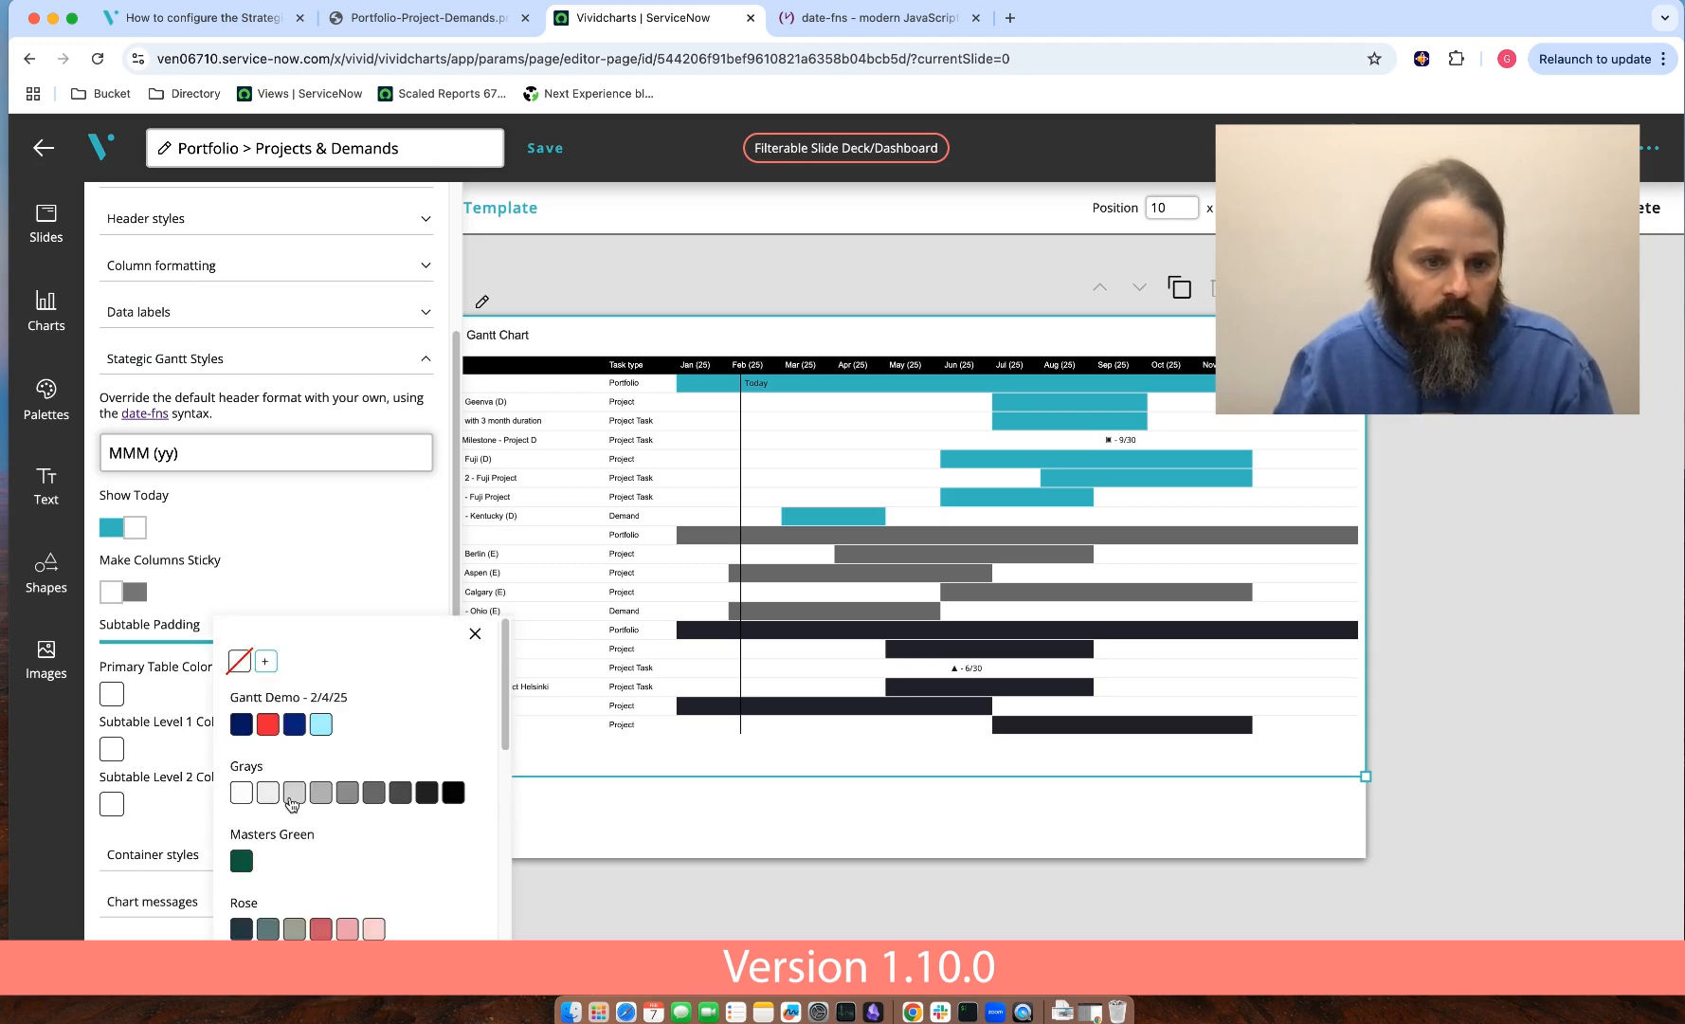
{"action": "left_click", "coordinate": [294, 792]}
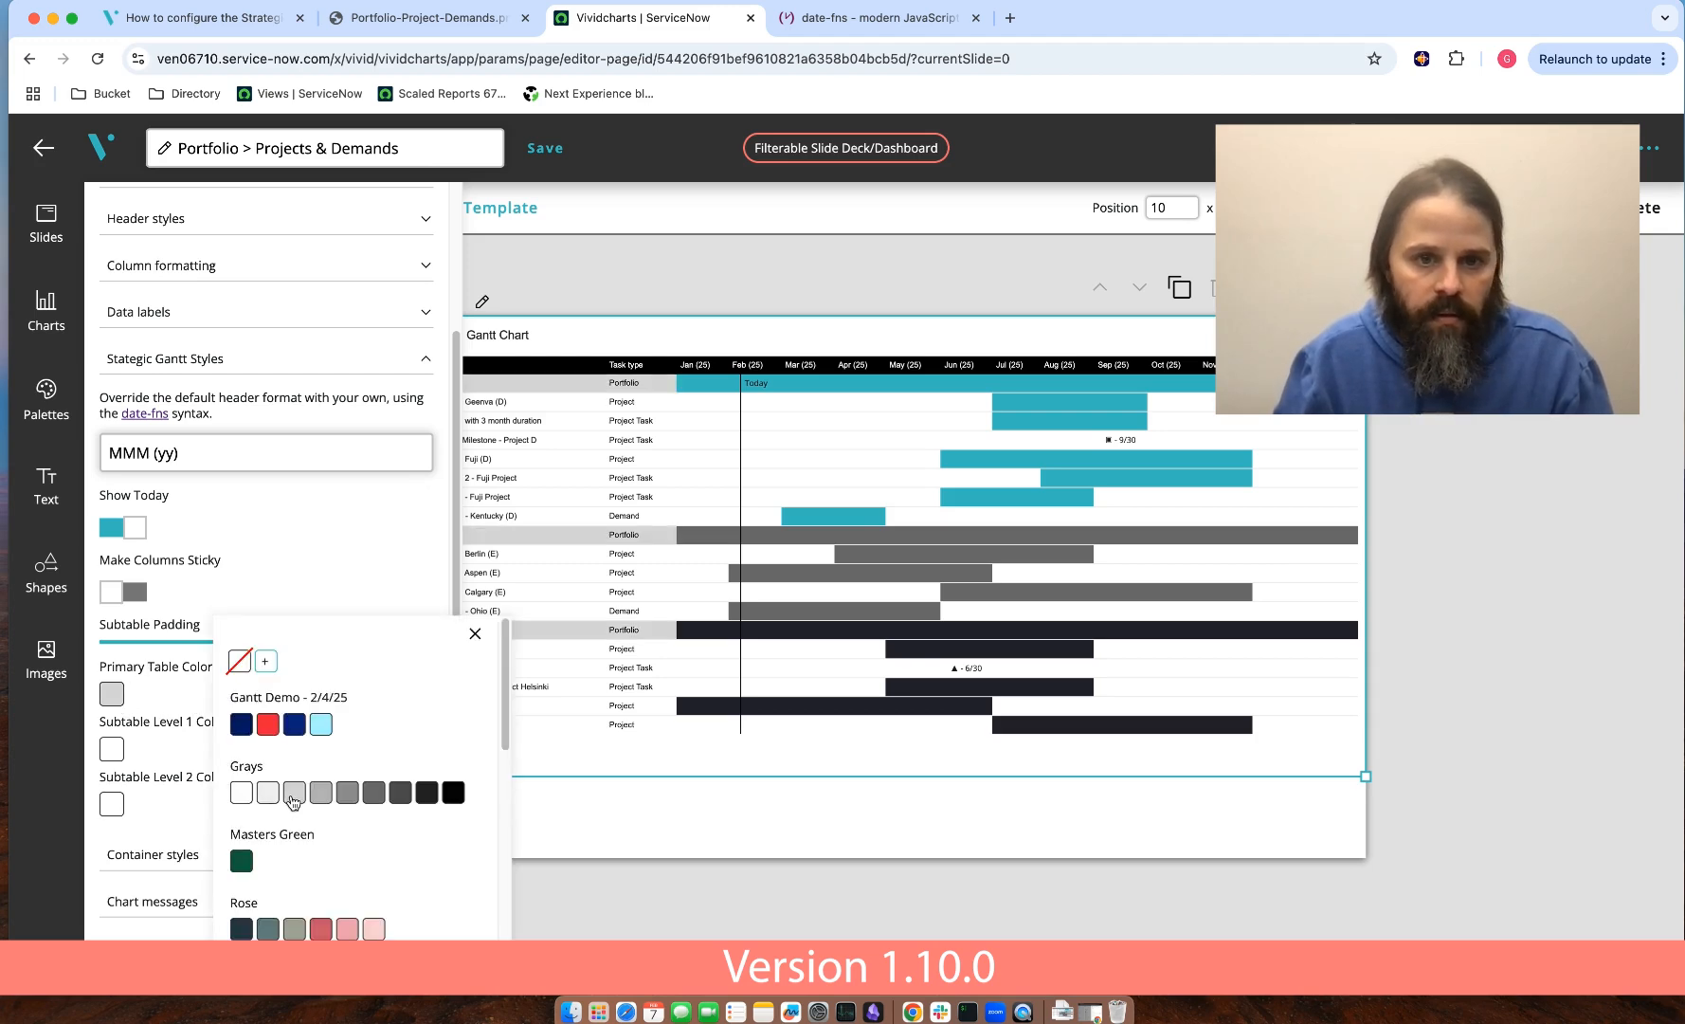
{"action": "left_click", "coordinate": [475, 633]}
{"action": "scroll", "coordinate": [262, 241], "scroll_direction": "up", "scroll_amount": 5}
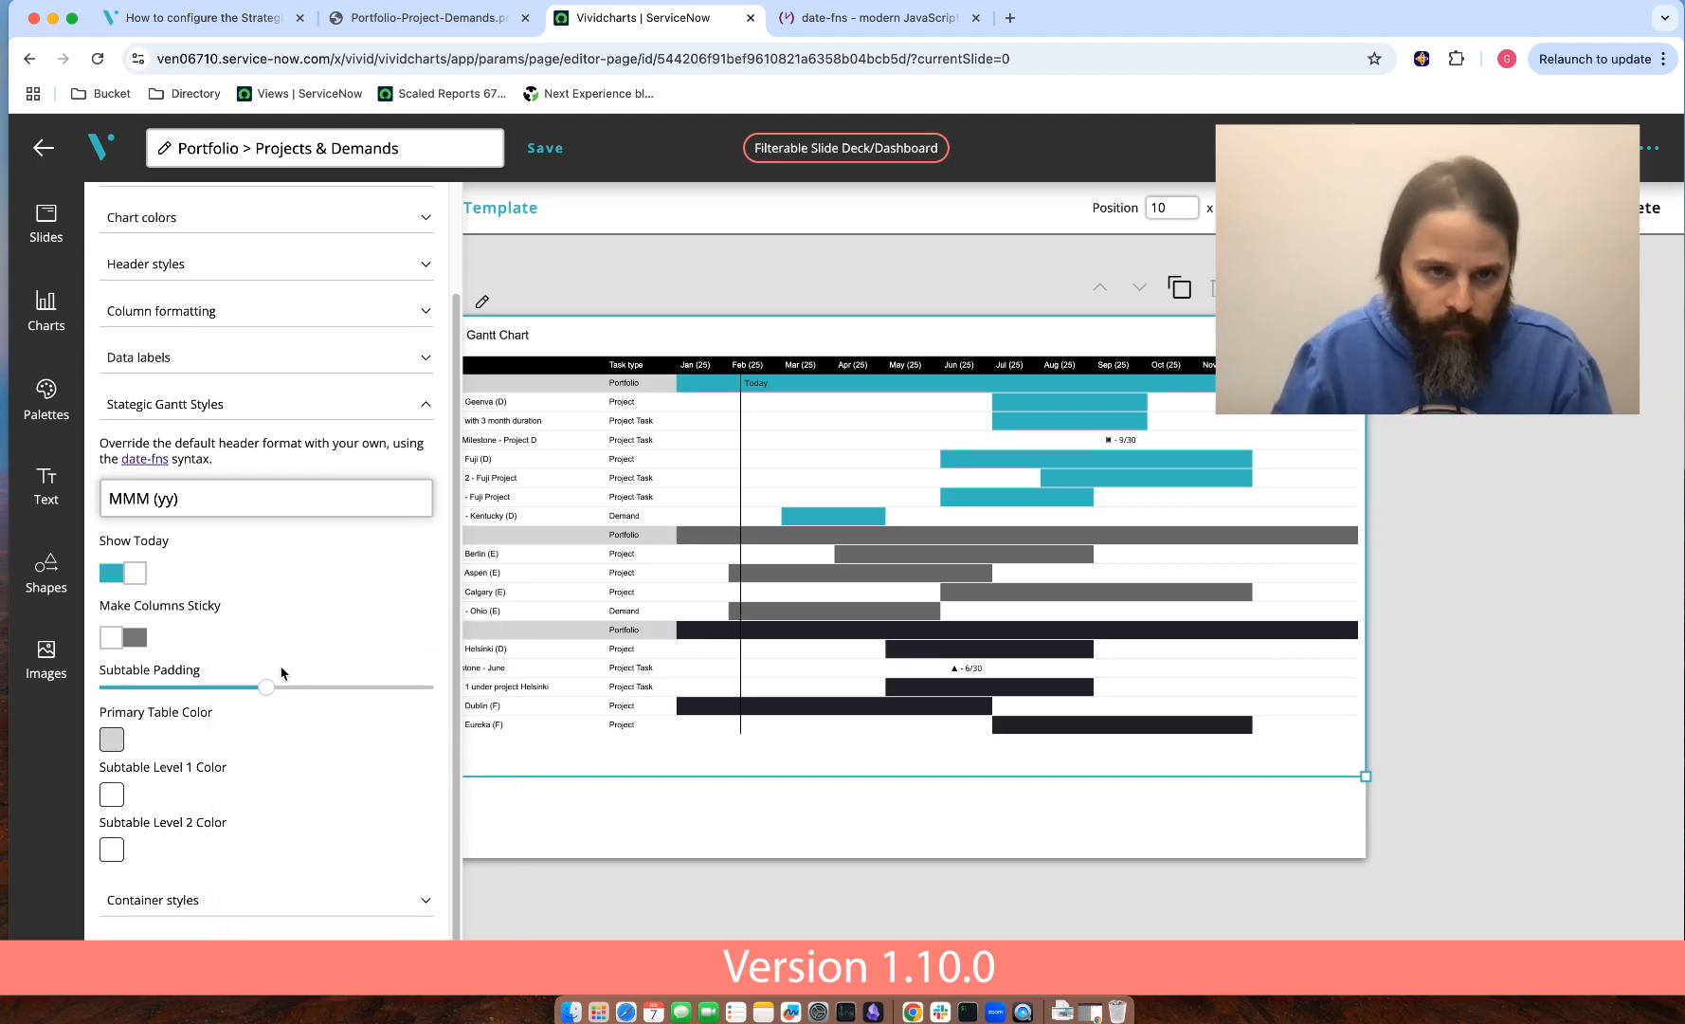
{"action": "left_click", "coordinate": [421, 208]}
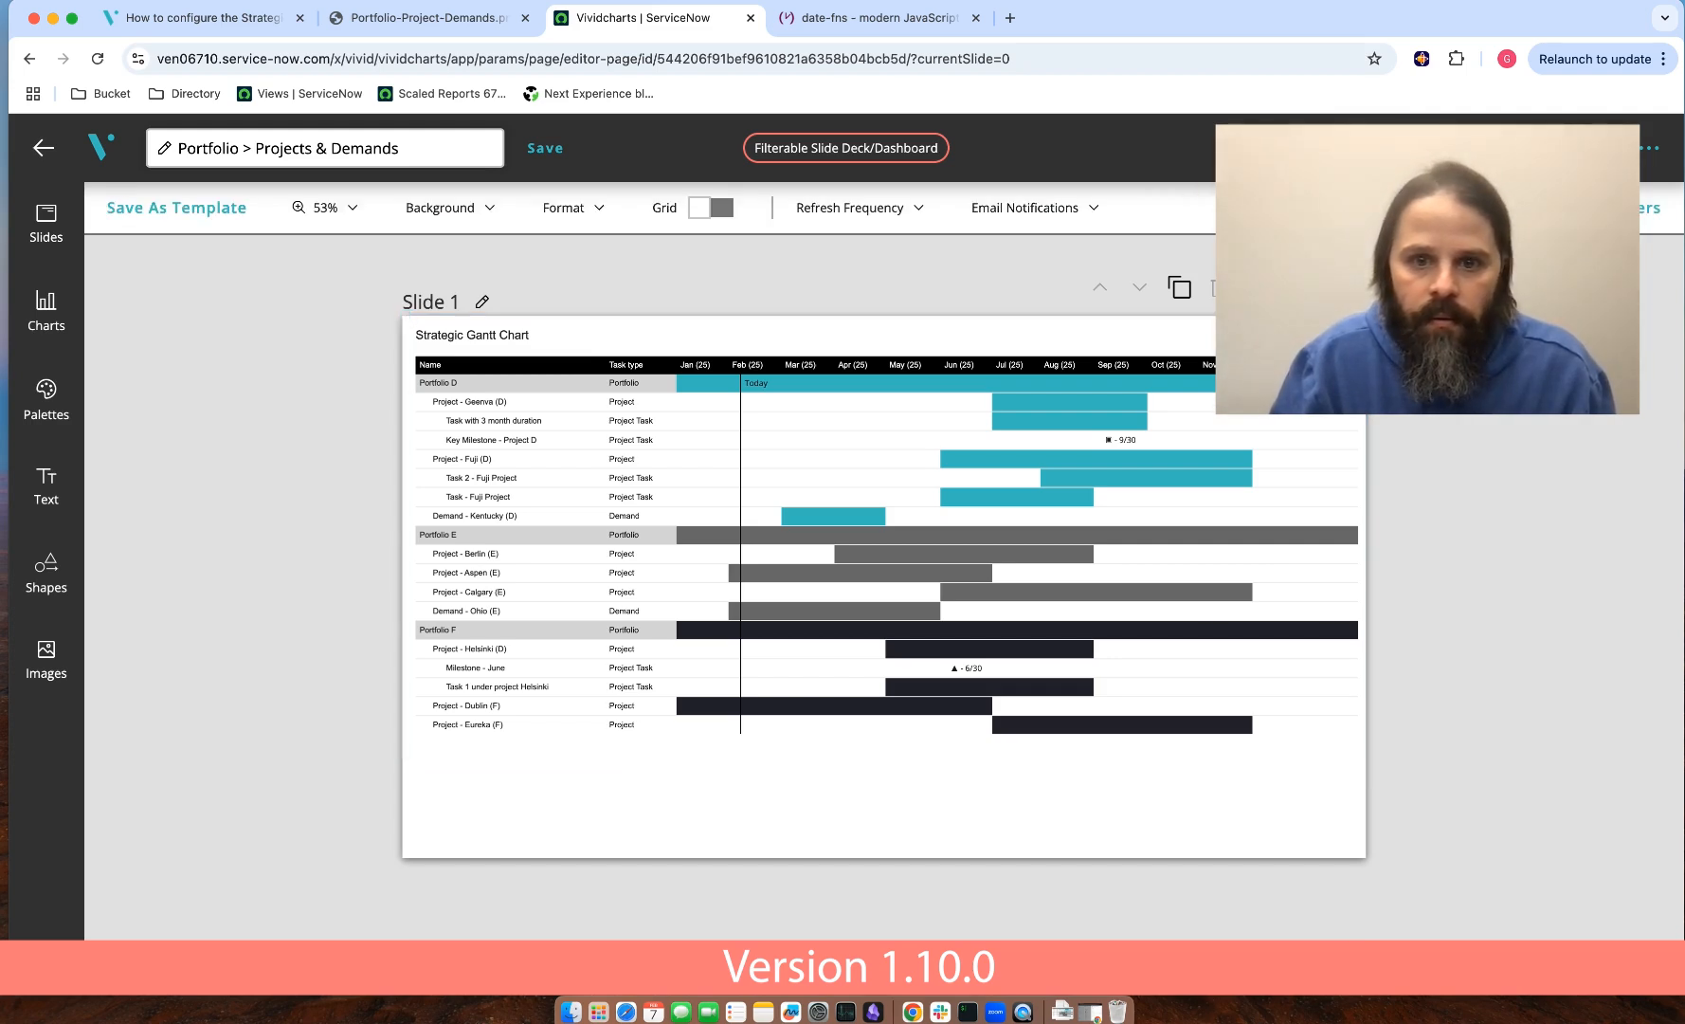
- Read the delivery requirements in the help article and review the view's refresh frequency options in VividCharts
{"action": "key", "text": "super+r"}
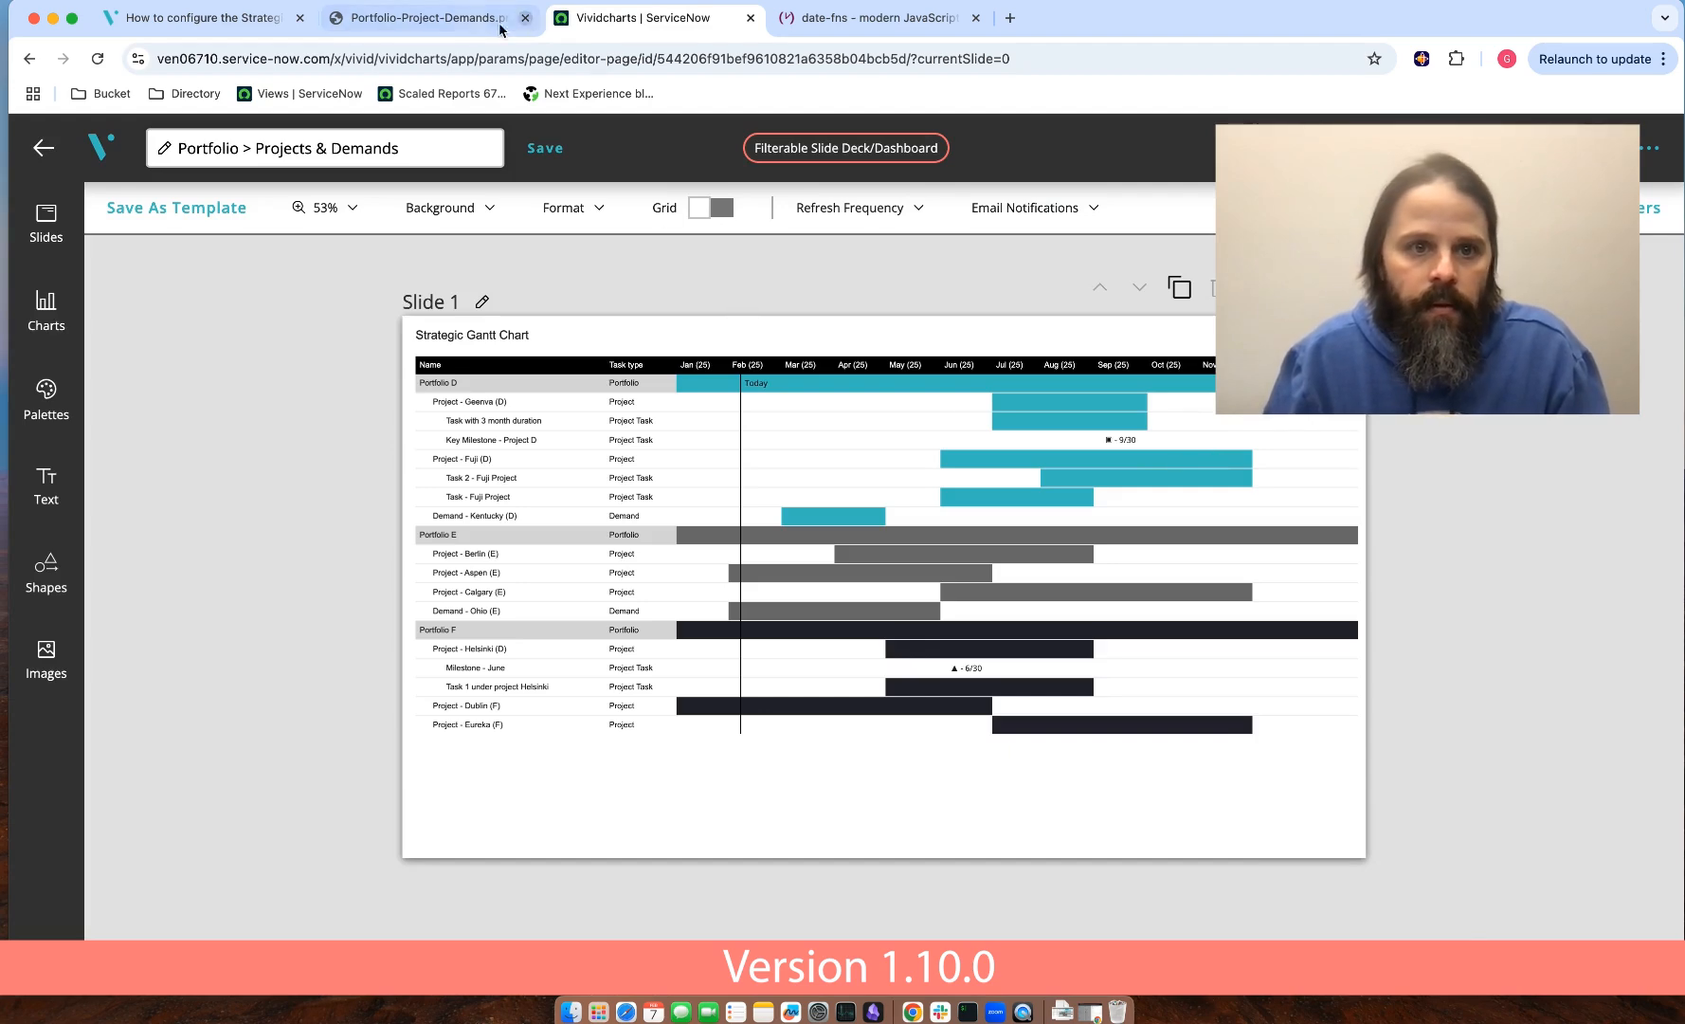
{"action": "left_click", "coordinate": [190, 23]}
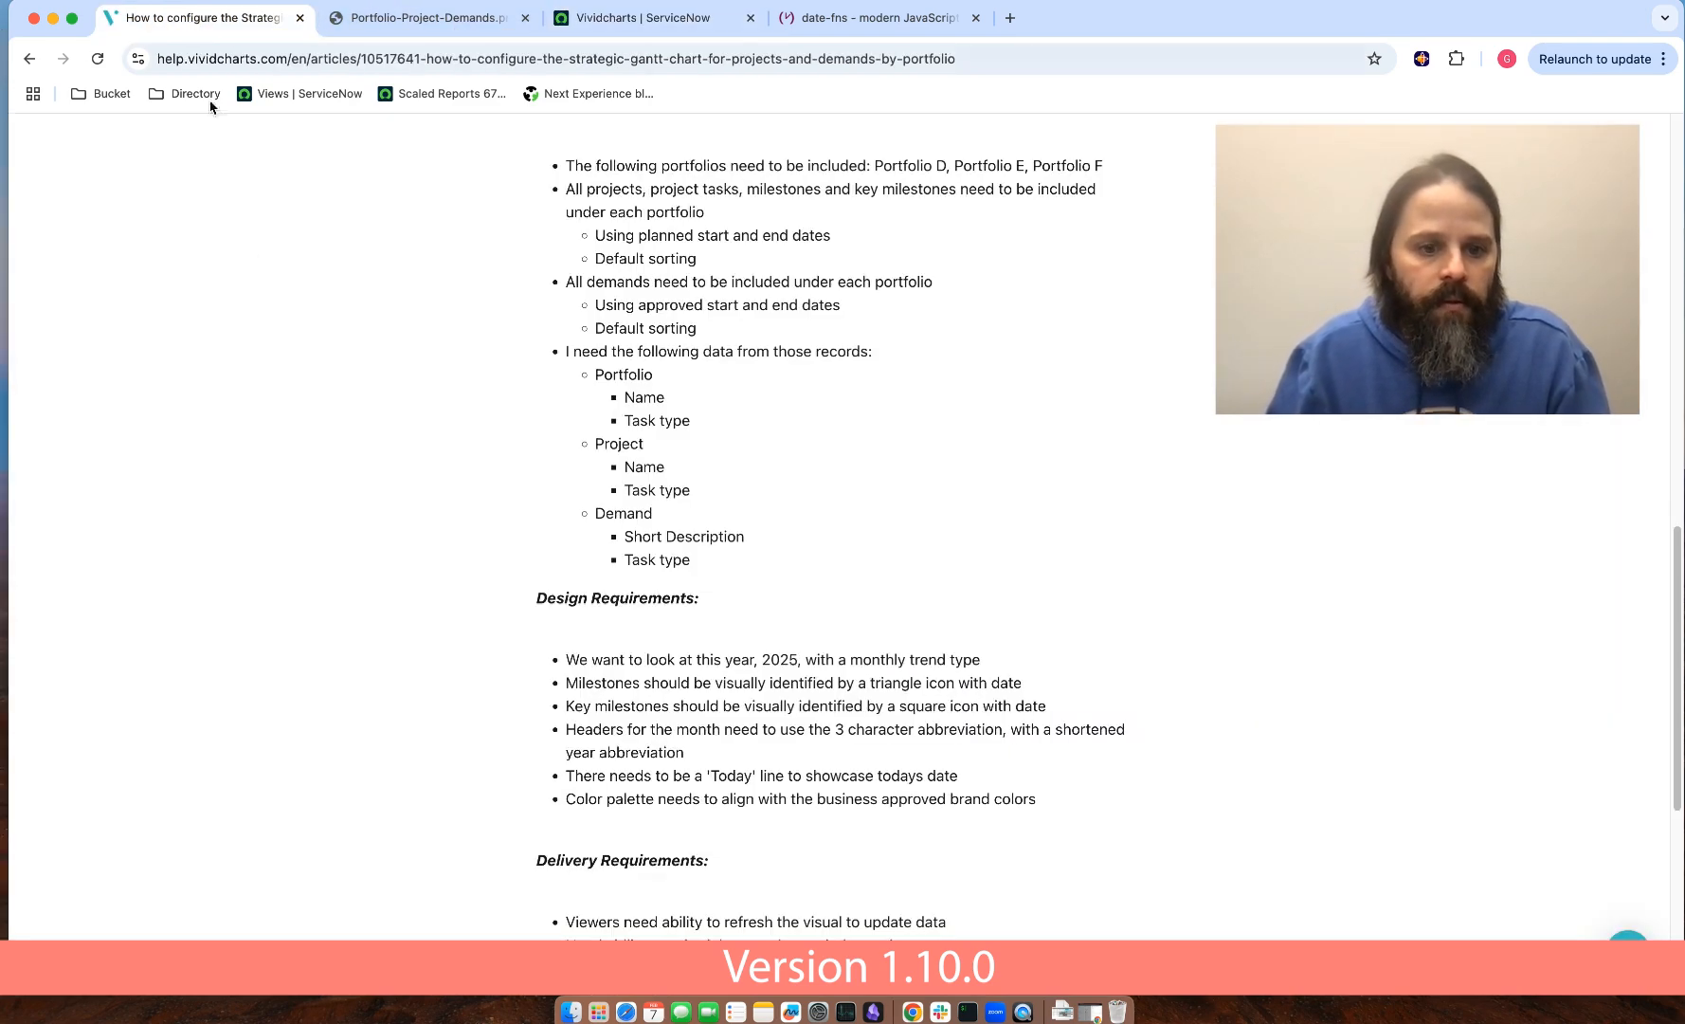
{"action": "scroll", "coordinate": [644, 635], "scroll_direction": "down", "scroll_amount": 5}
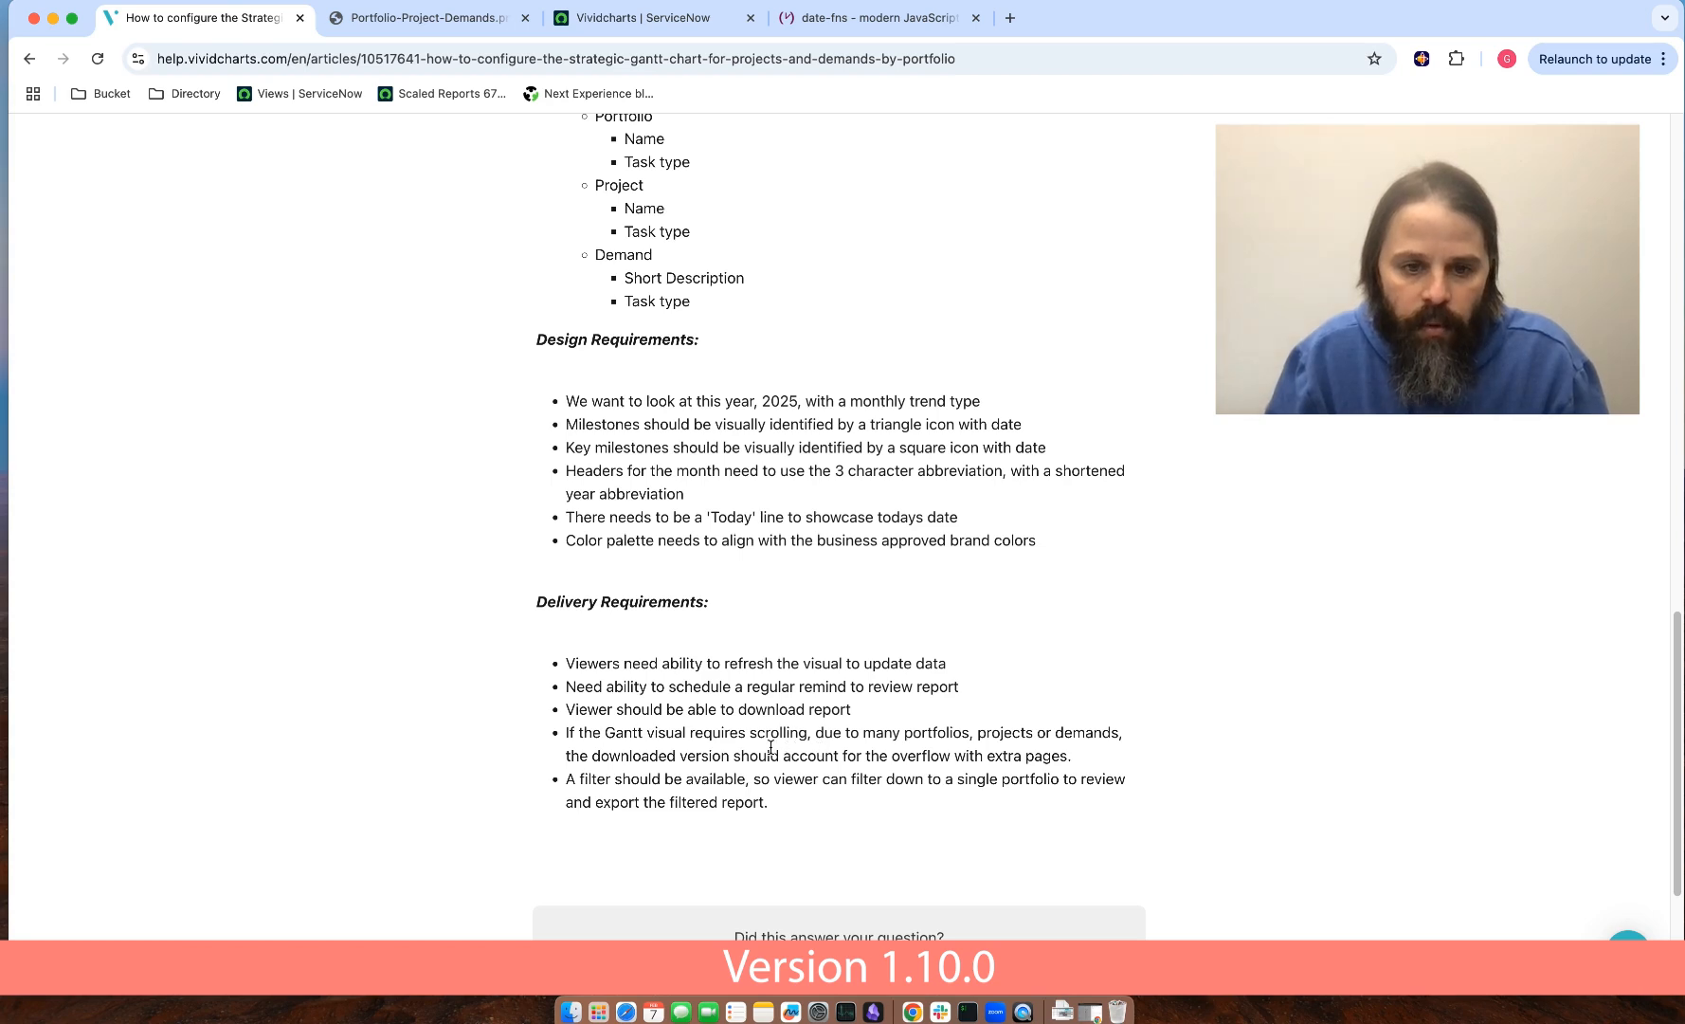
{"action": "left_click", "coordinate": [602, 24]}
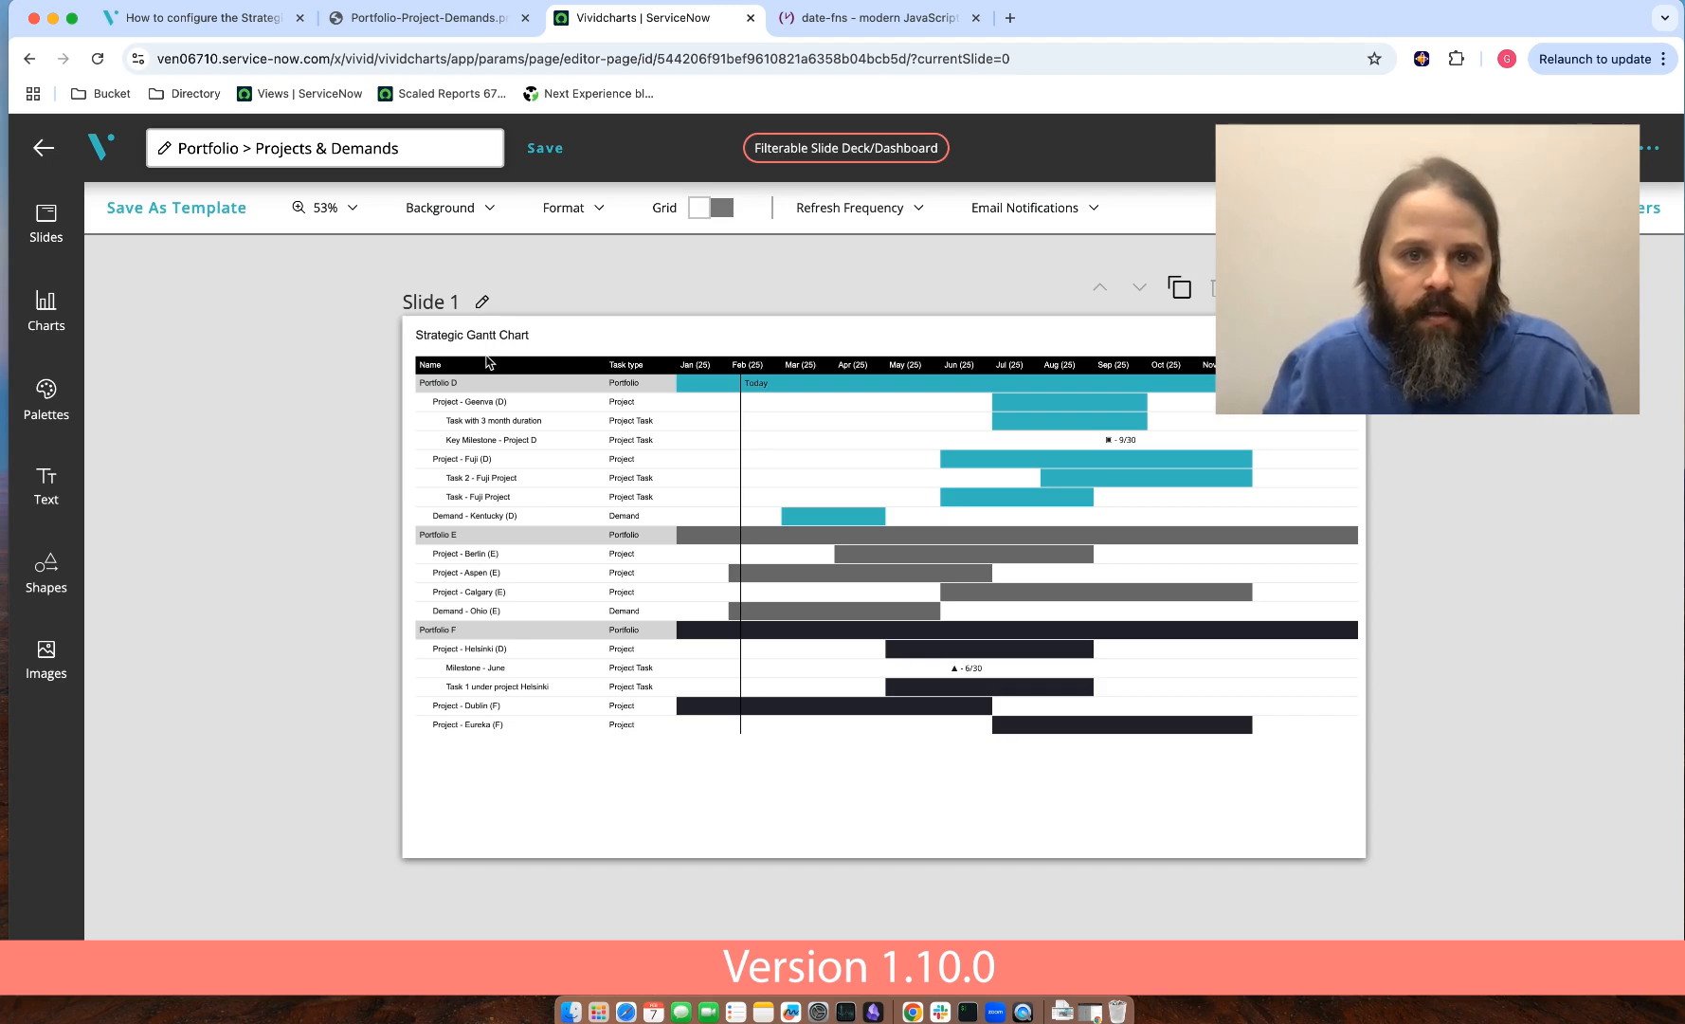
{"action": "left_click", "coordinate": [908, 217]}
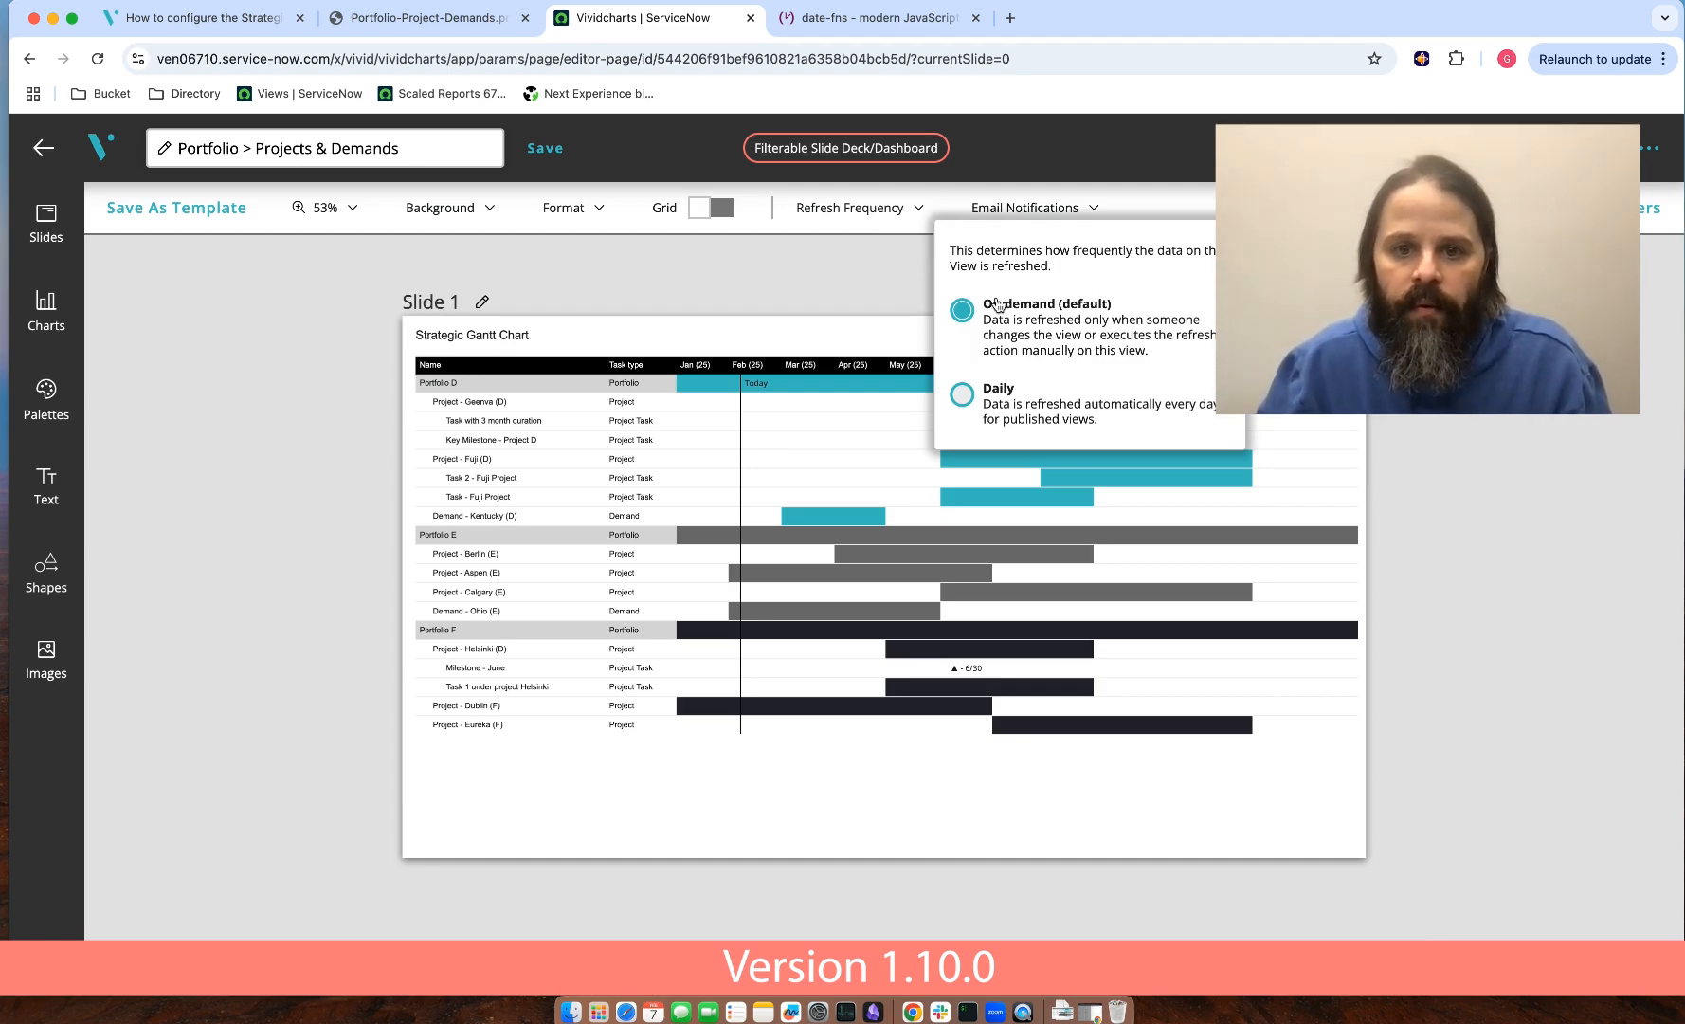
{"action": "left_click", "coordinate": [883, 269]}
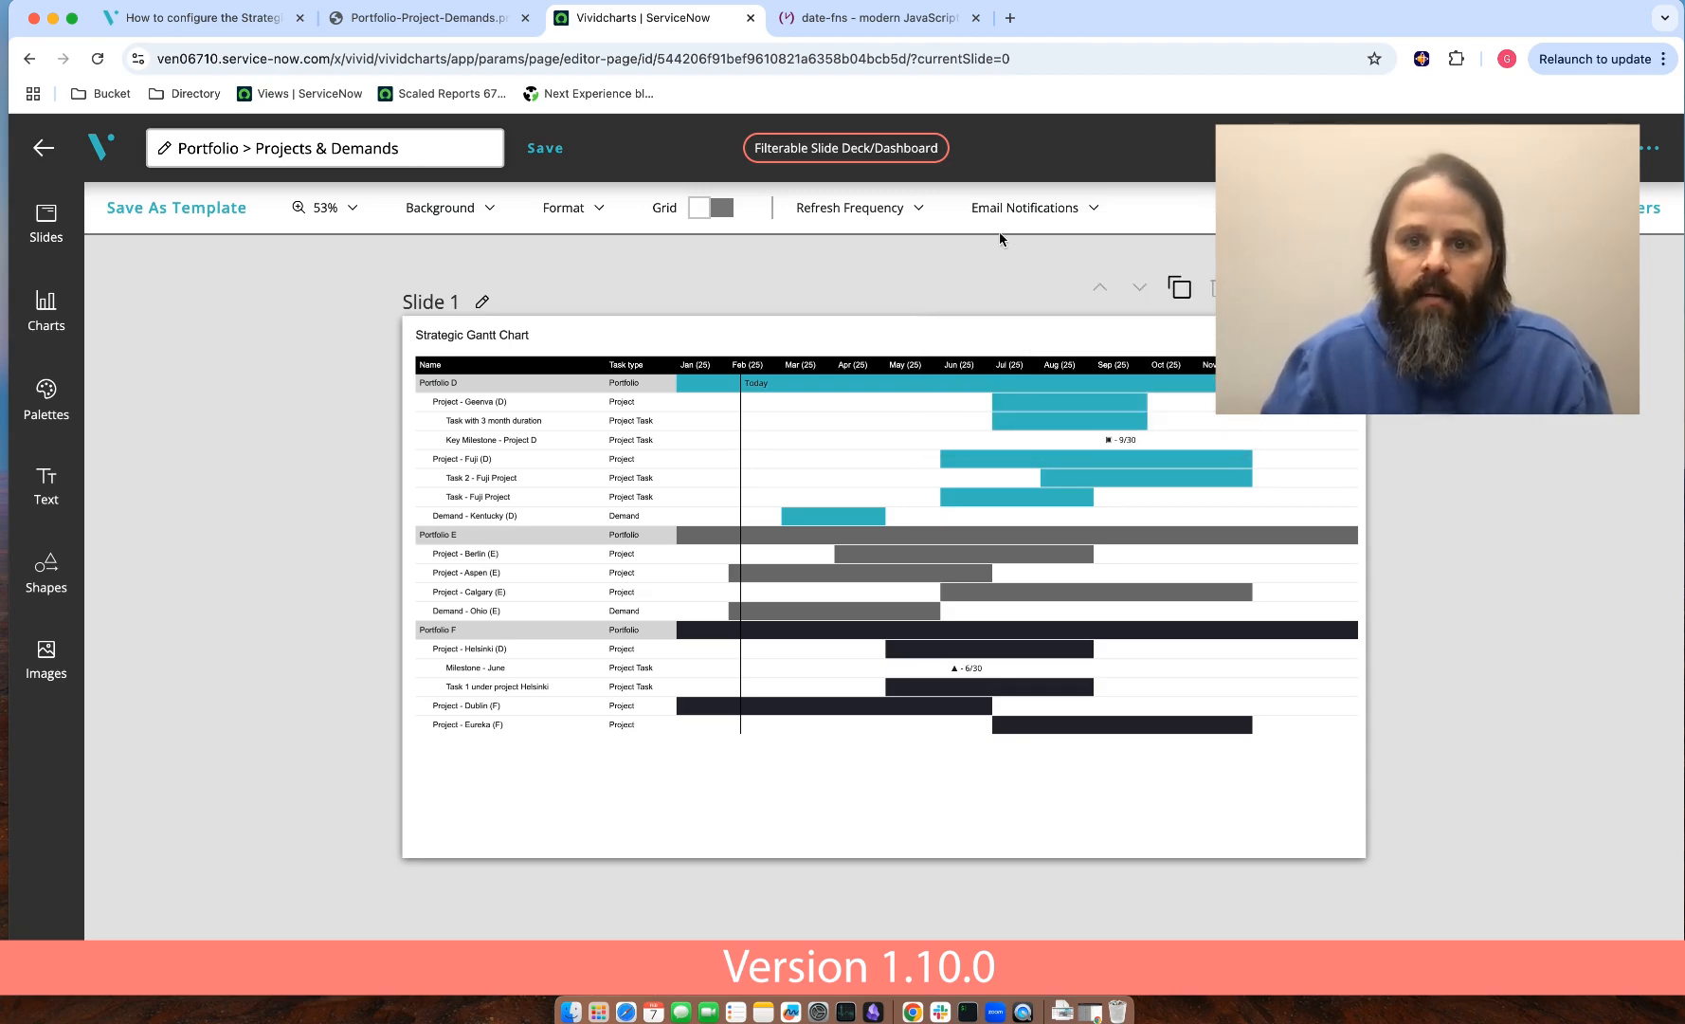
- Activate the scheduled email notifications for the view and add both available users as recipients
{"action": "left_click", "coordinate": [1012, 210]}
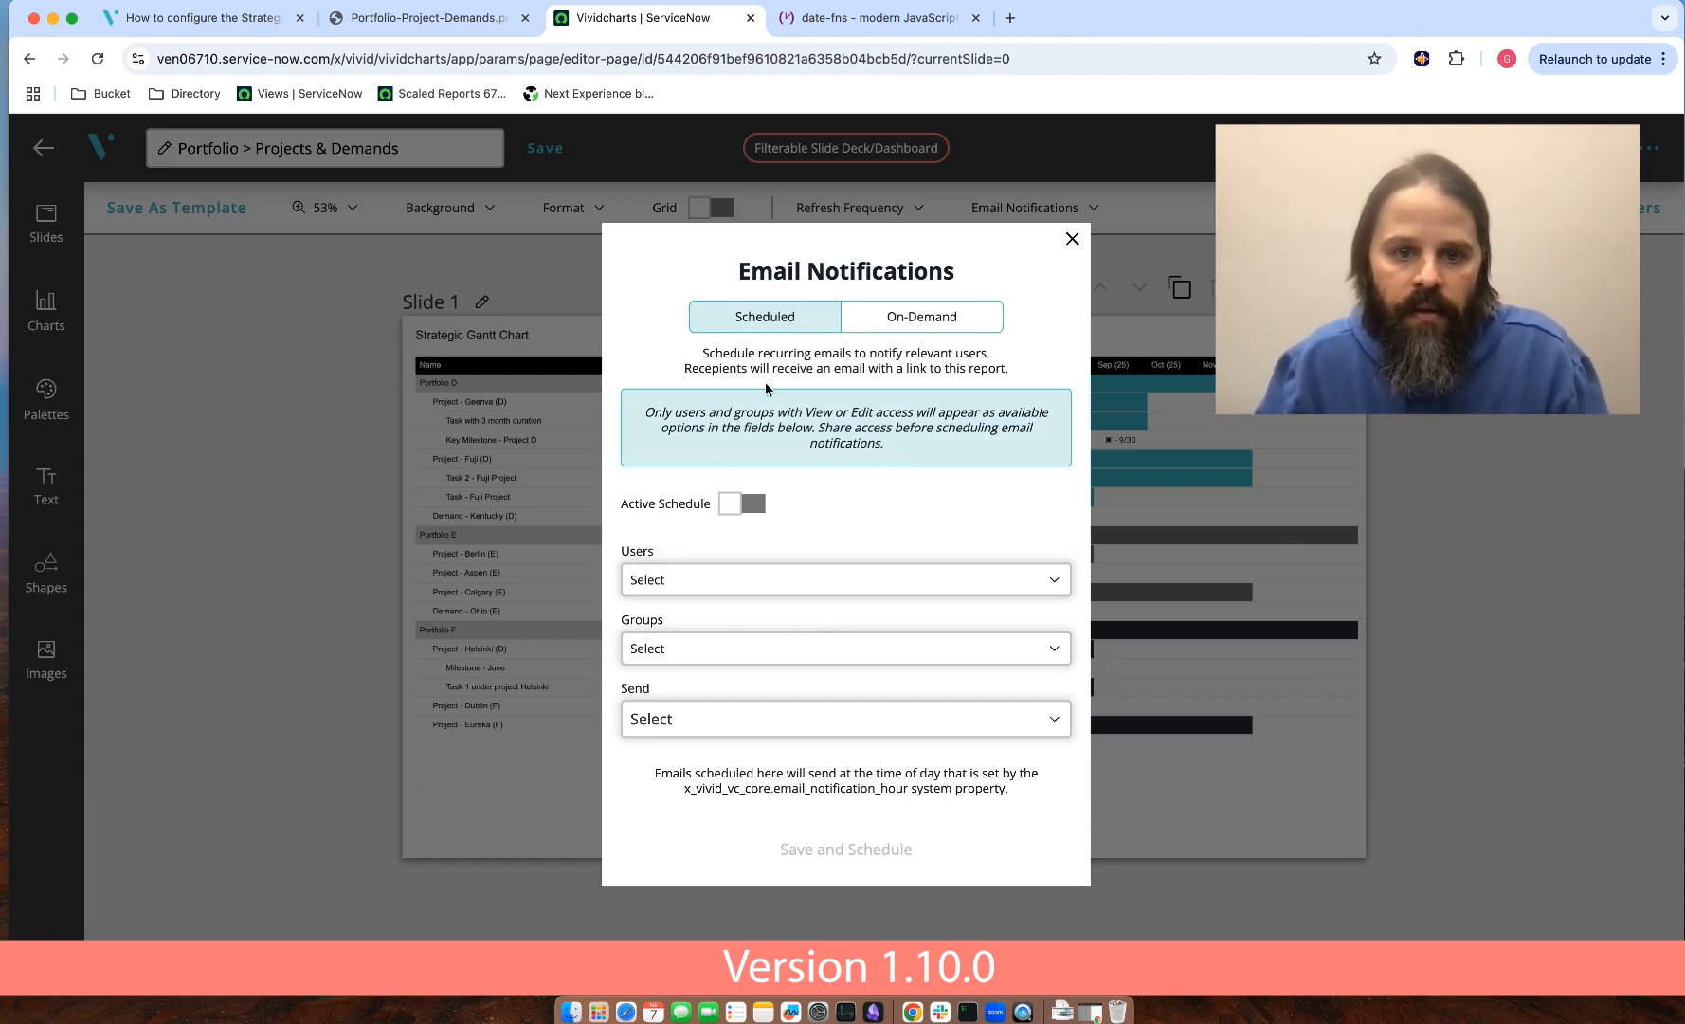
{"action": "left_click", "coordinate": [754, 503]}
{"action": "left_click", "coordinate": [772, 582]}
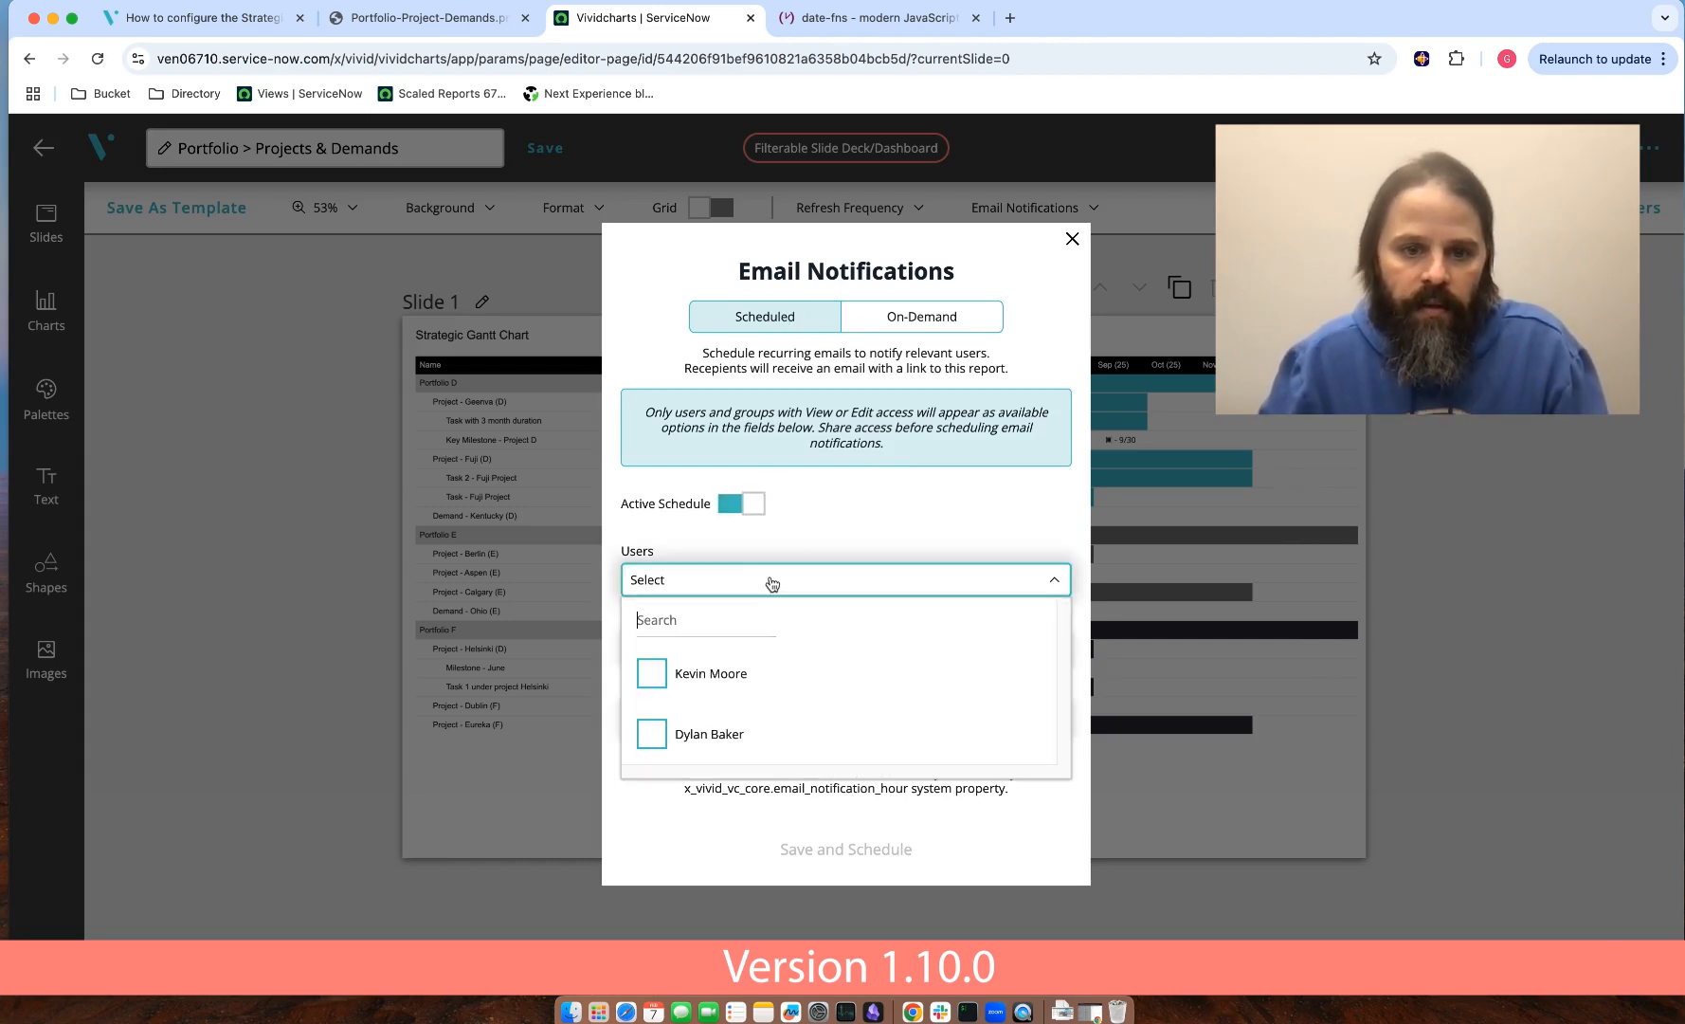
{"action": "left_click", "coordinate": [717, 735]}
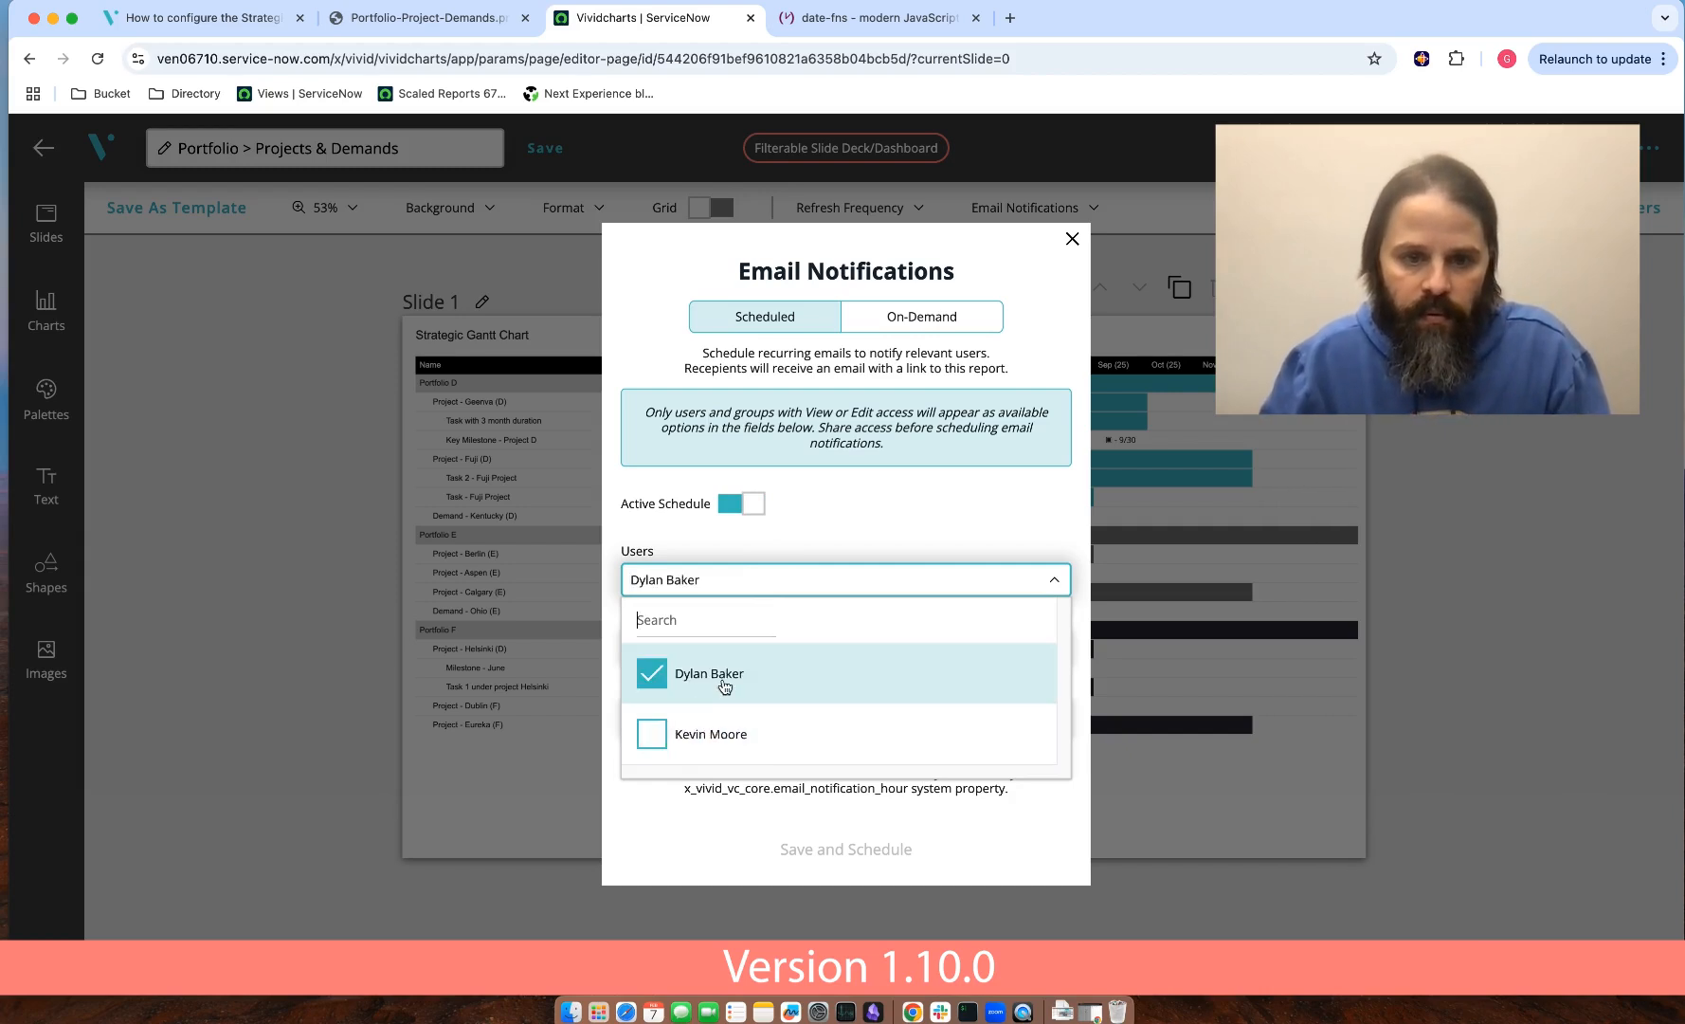
{"action": "left_click", "coordinate": [717, 735]}
{"action": "left_click", "coordinate": [868, 538]}
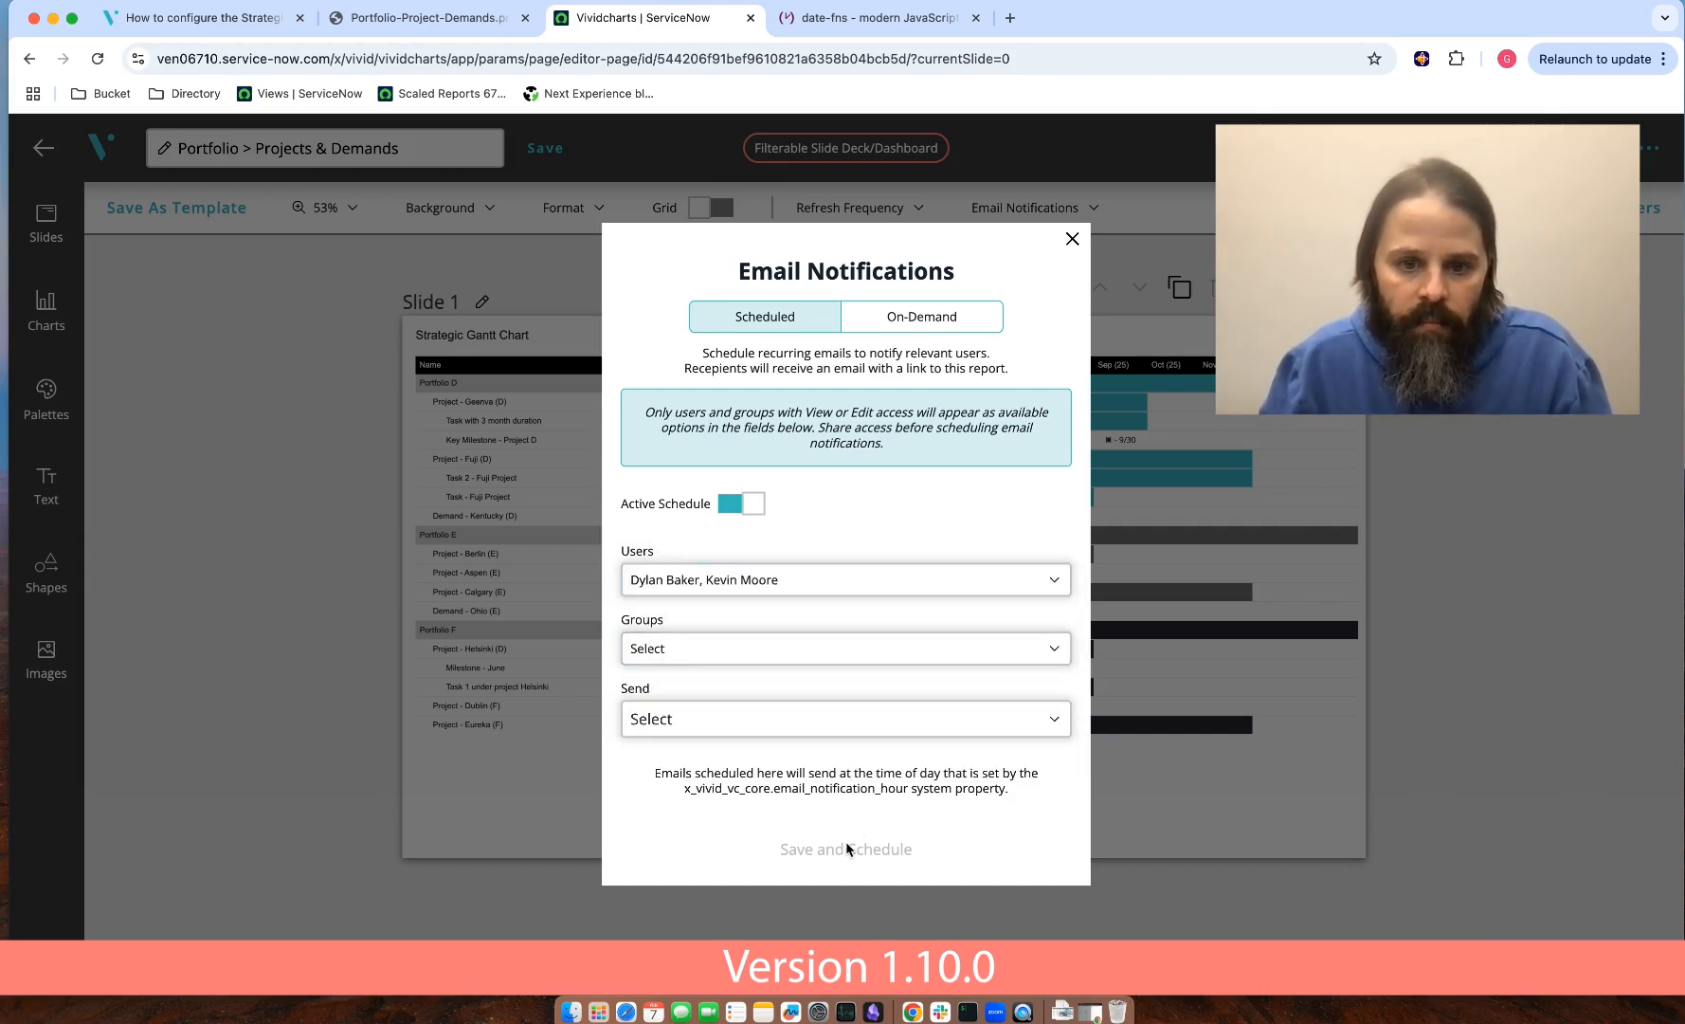
- Set the scheduled notification emails to send weekly on Monday and save the schedule
{"action": "left_click", "coordinate": [744, 717]}
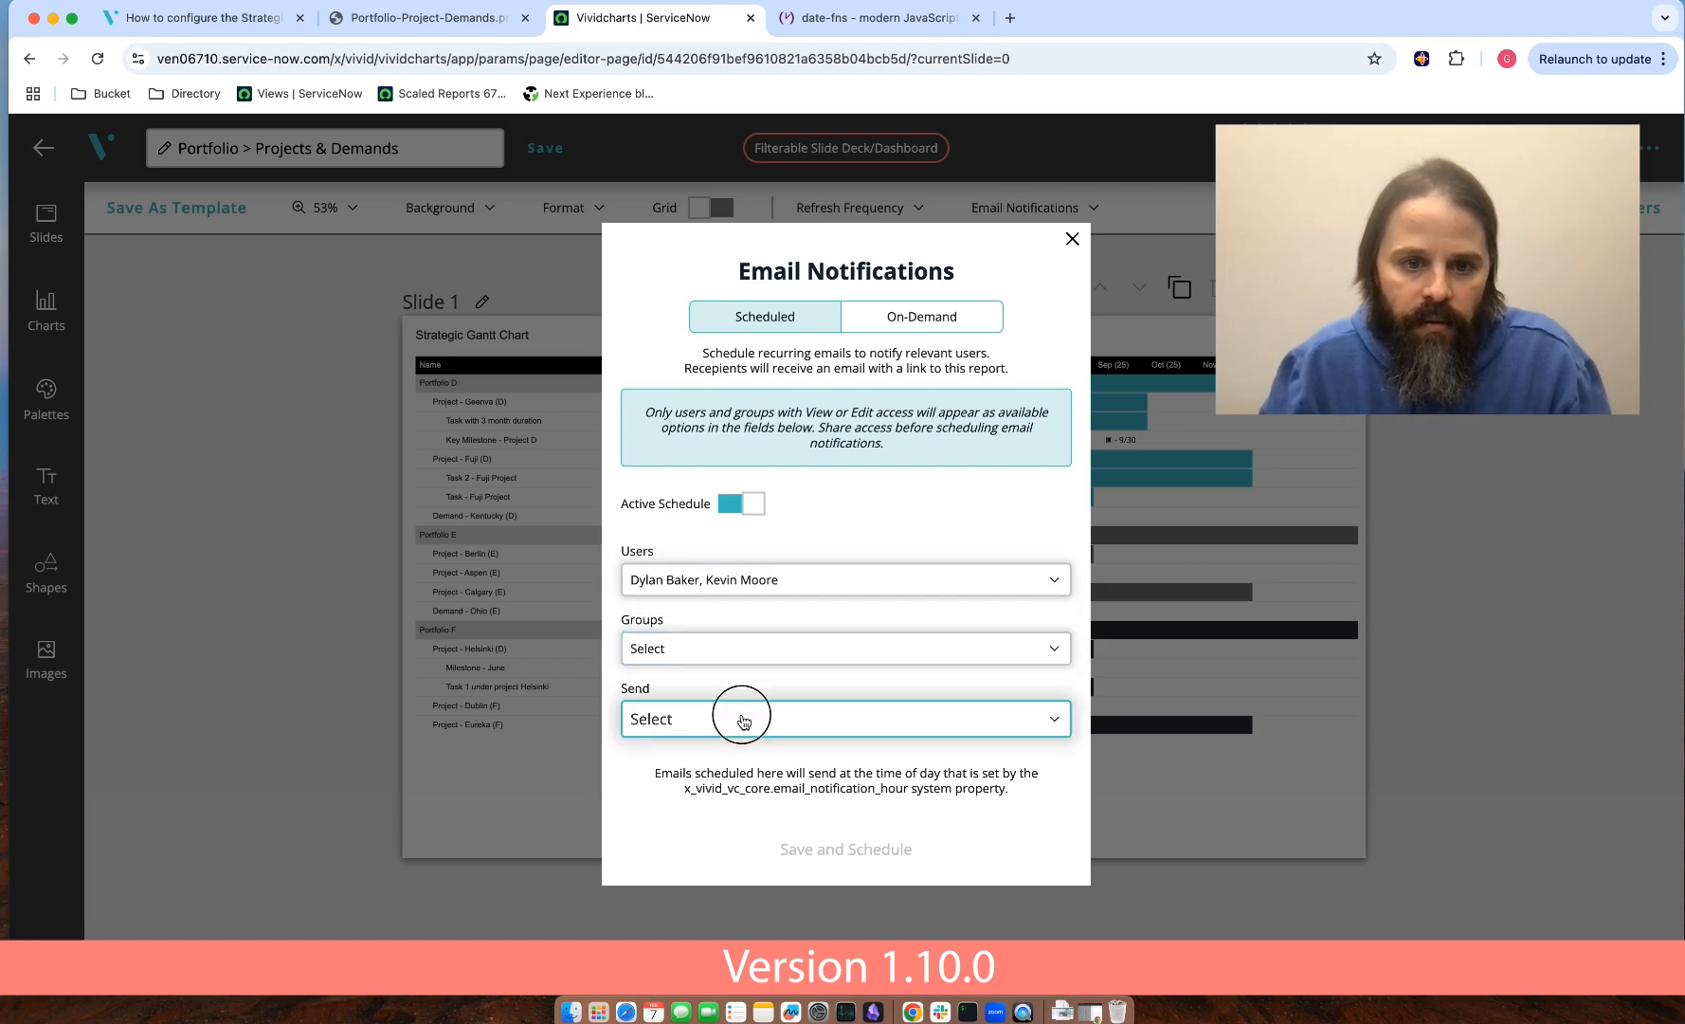
{"action": "left_click", "coordinate": [737, 625]}
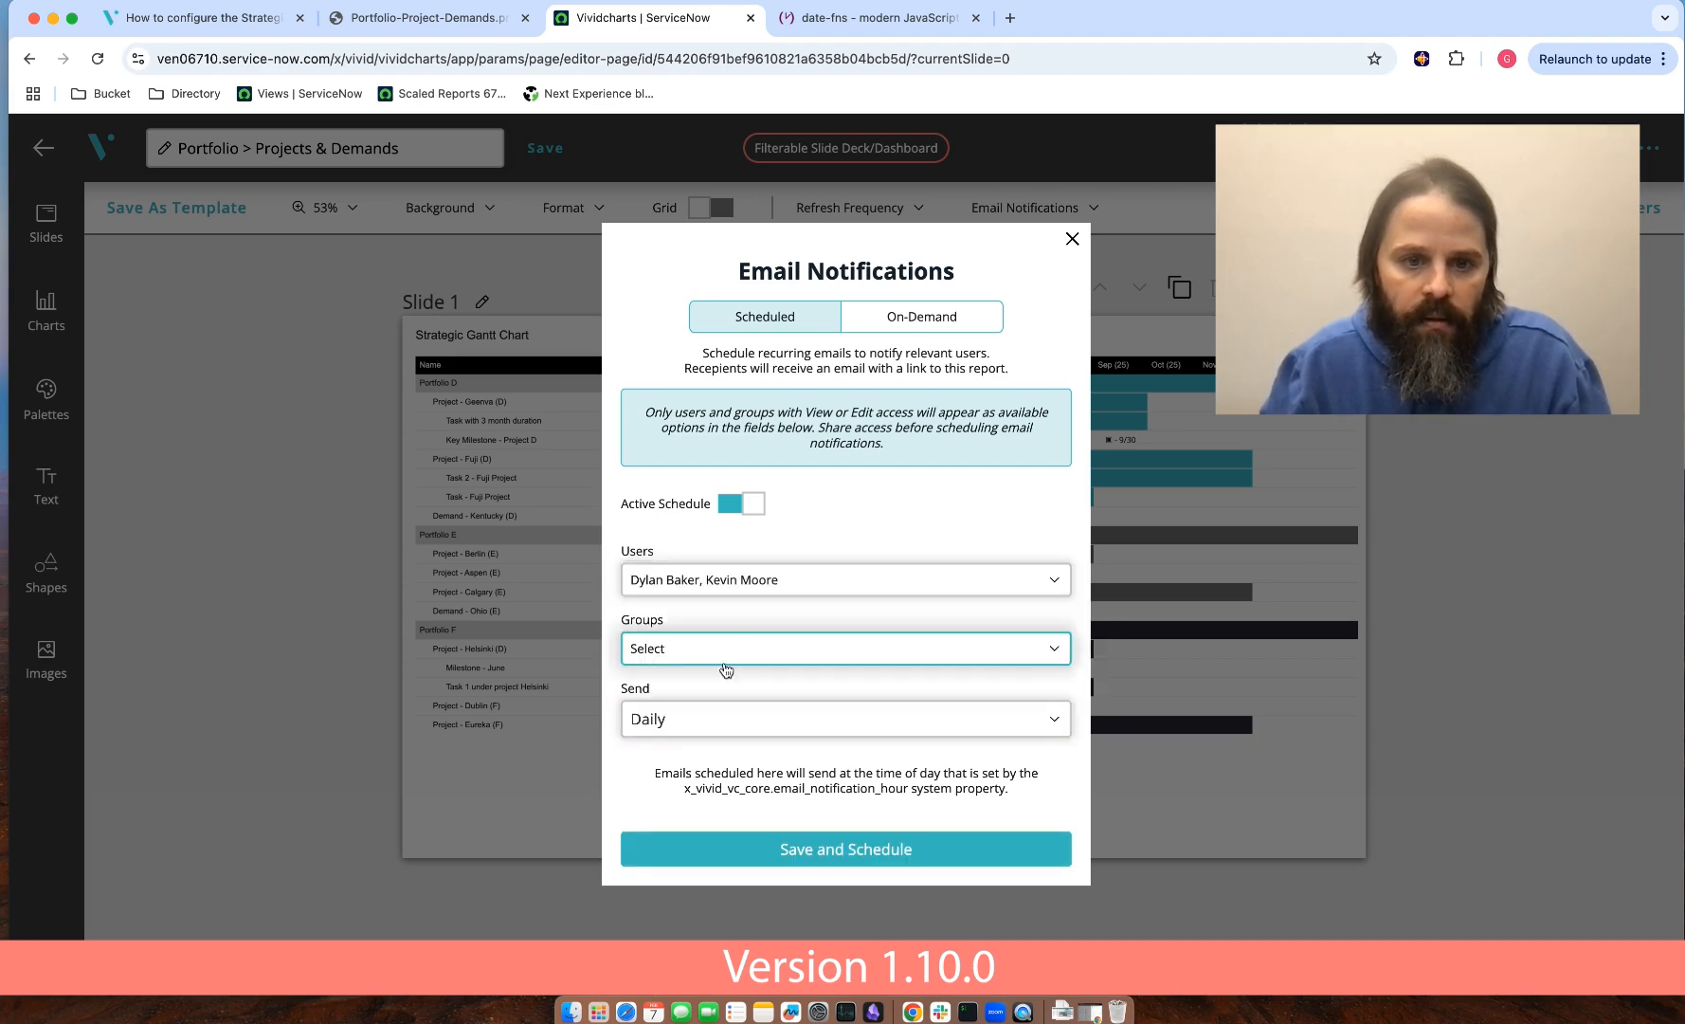
{"action": "left_click", "coordinate": [727, 740]}
{"action": "left_click", "coordinate": [725, 655]}
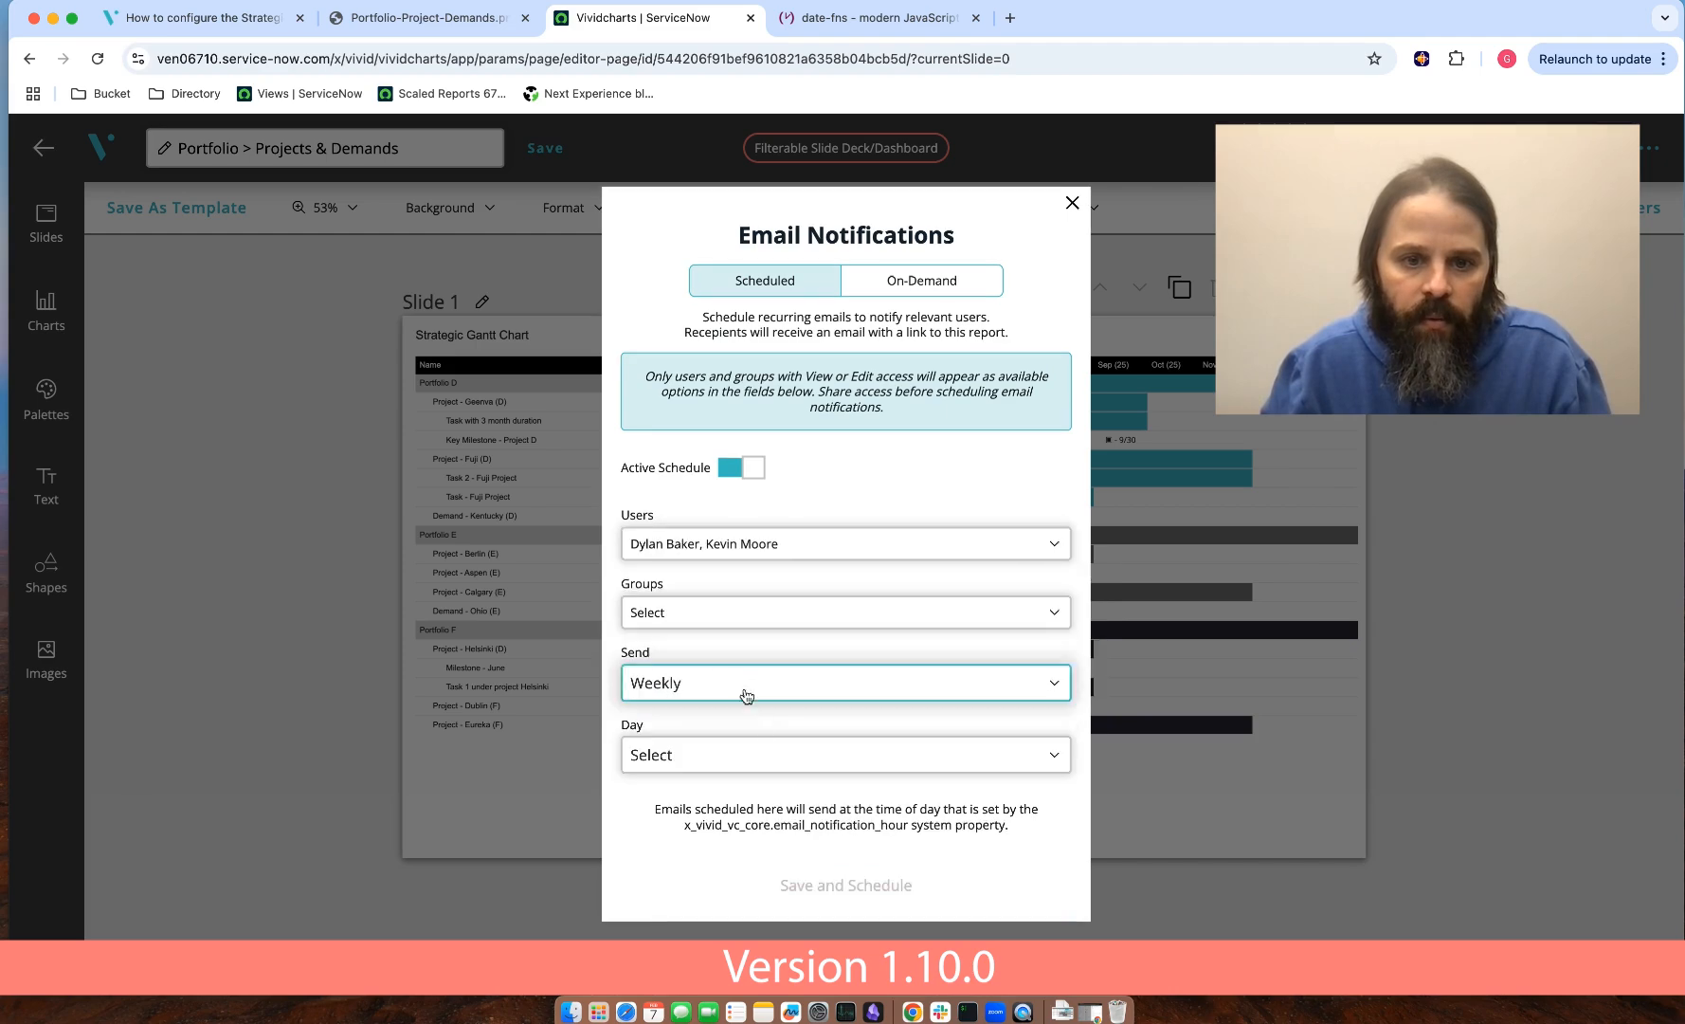
{"action": "left_click", "coordinate": [784, 763]}
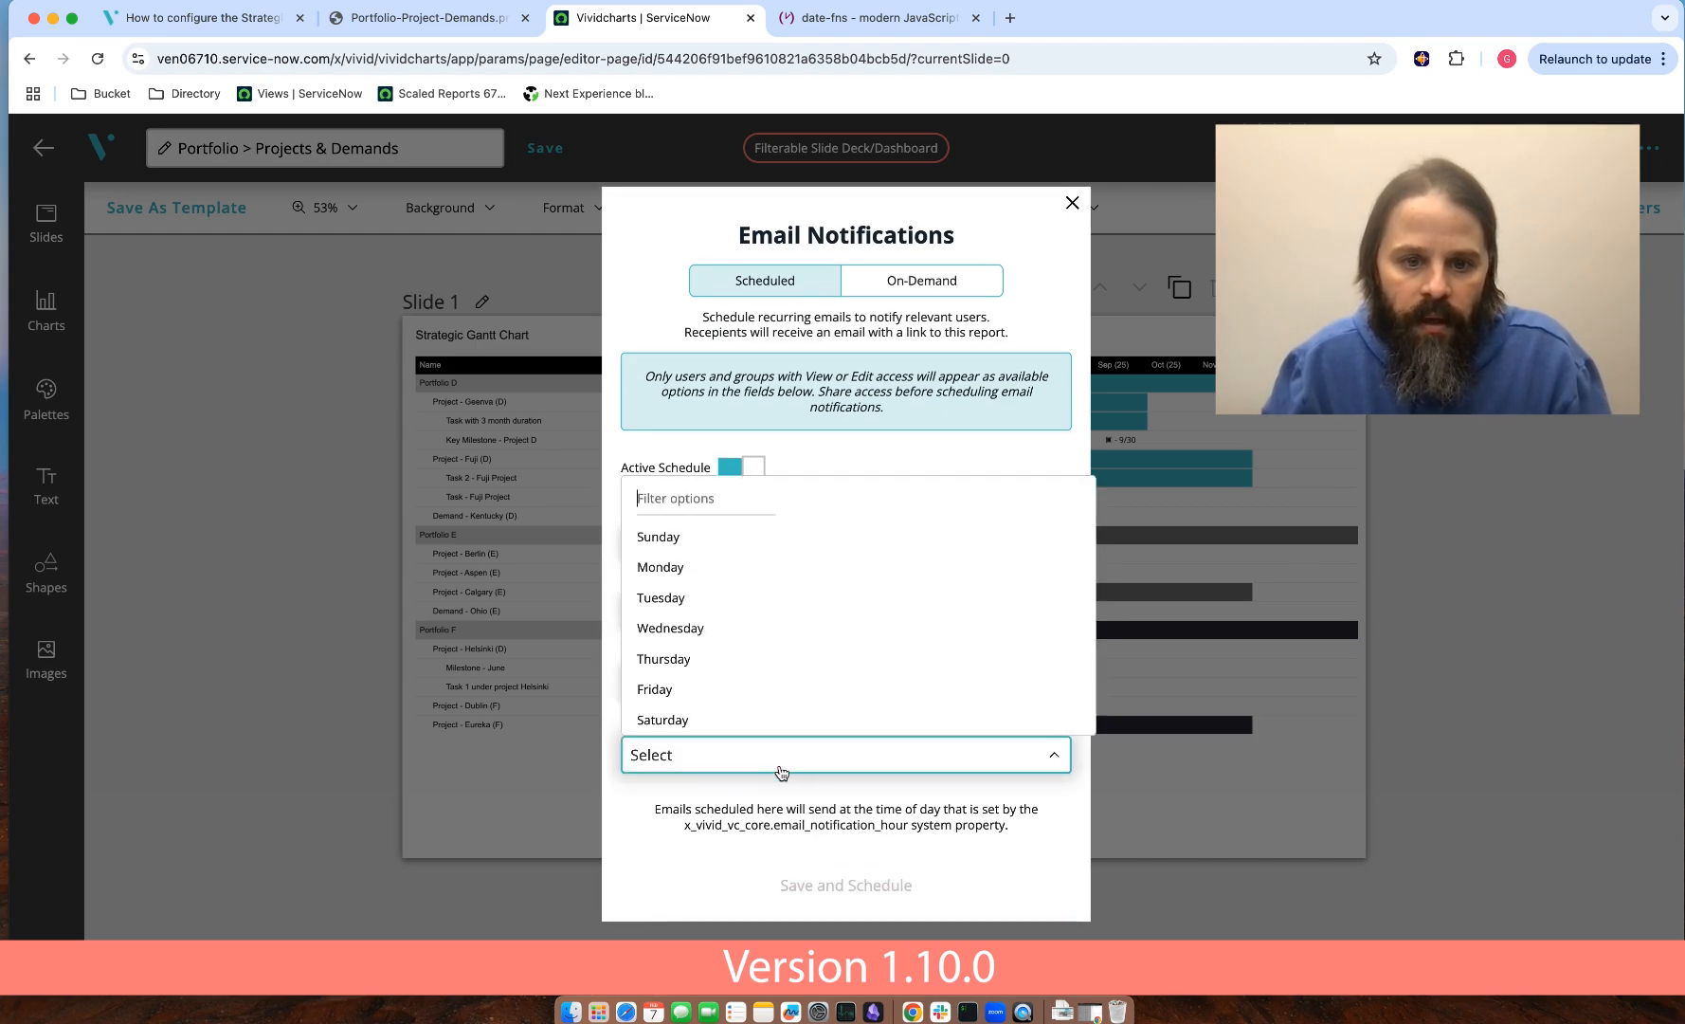
{"action": "left_click", "coordinate": [719, 570]}
{"action": "left_click", "coordinate": [854, 887]}
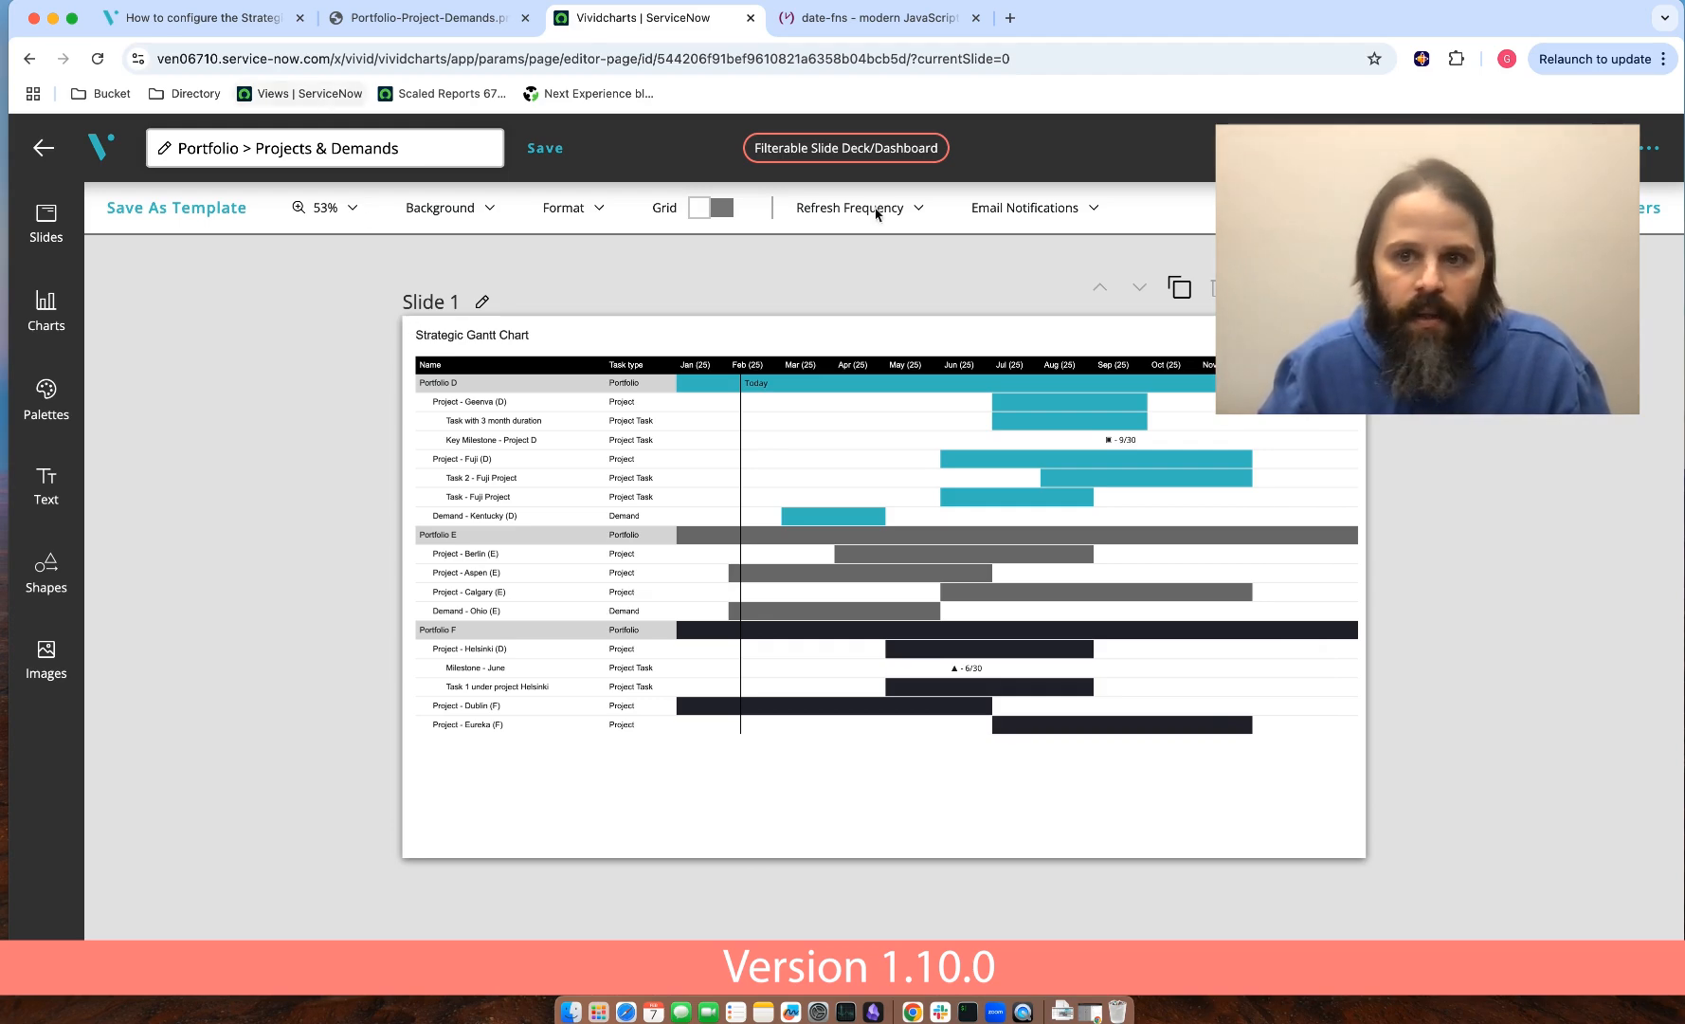
- Publish the view and review the current report in full screen without creating a snapshot report
{"action": "key", "text": "super+s"}
{"action": "key", "text": "super+r"}
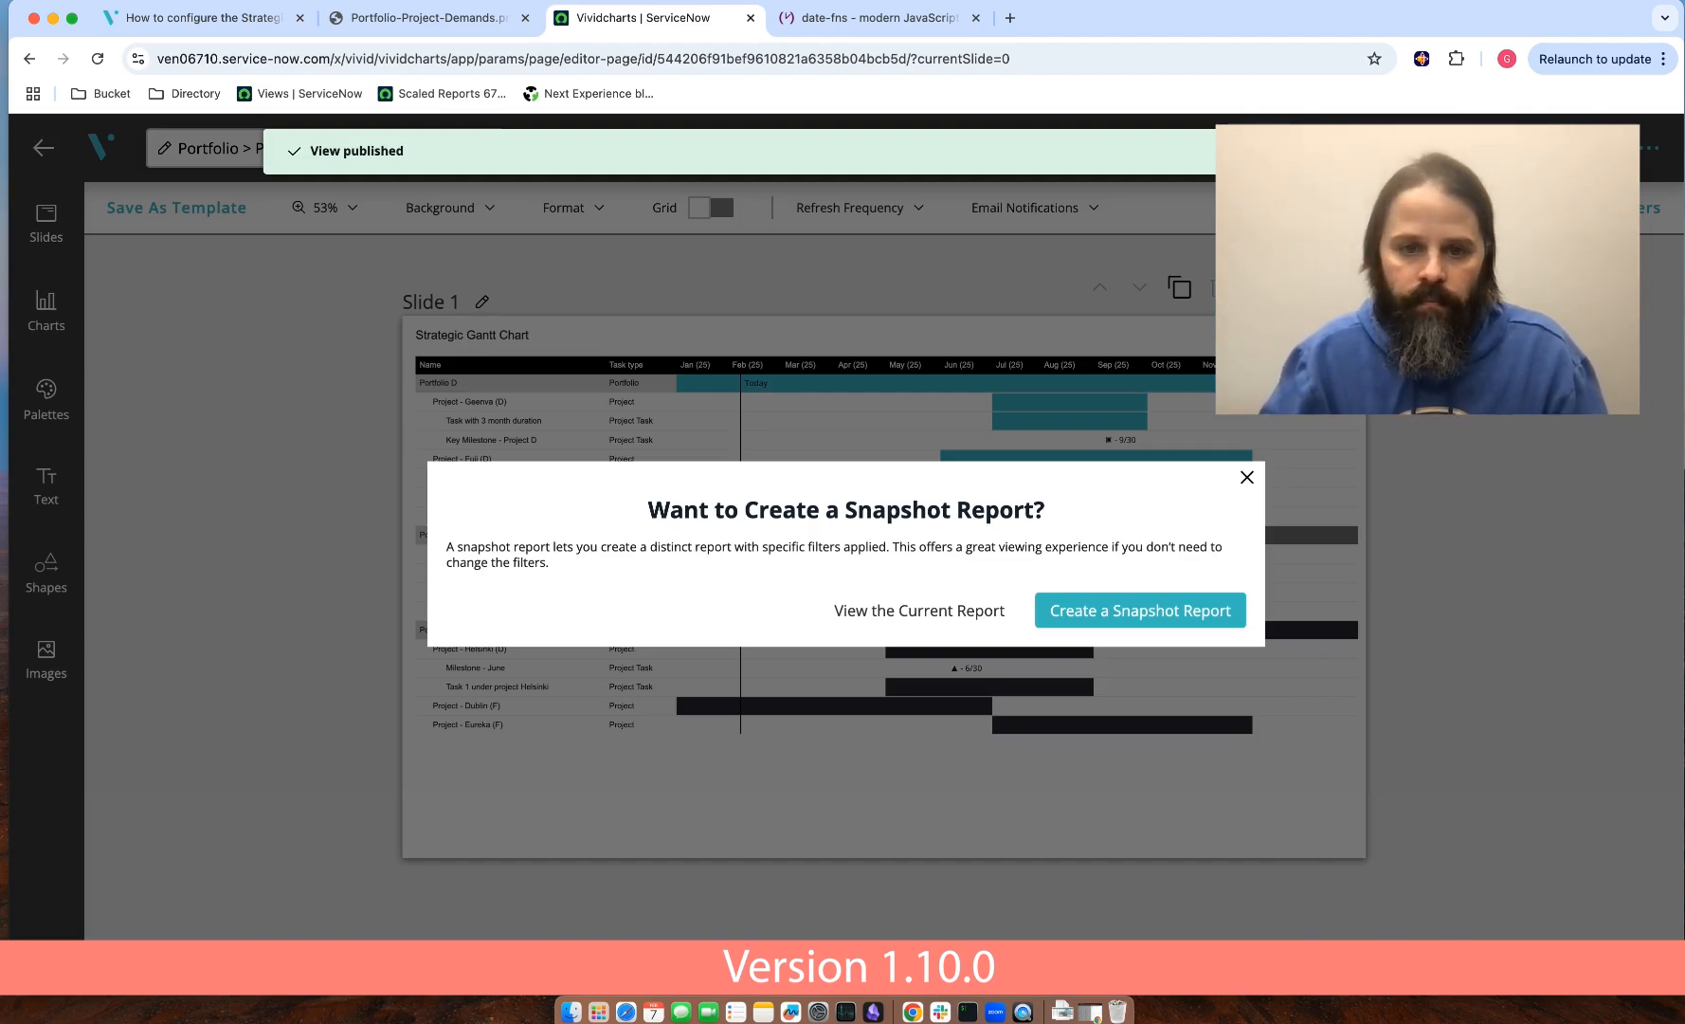
{"action": "left_click", "coordinate": [957, 625]}
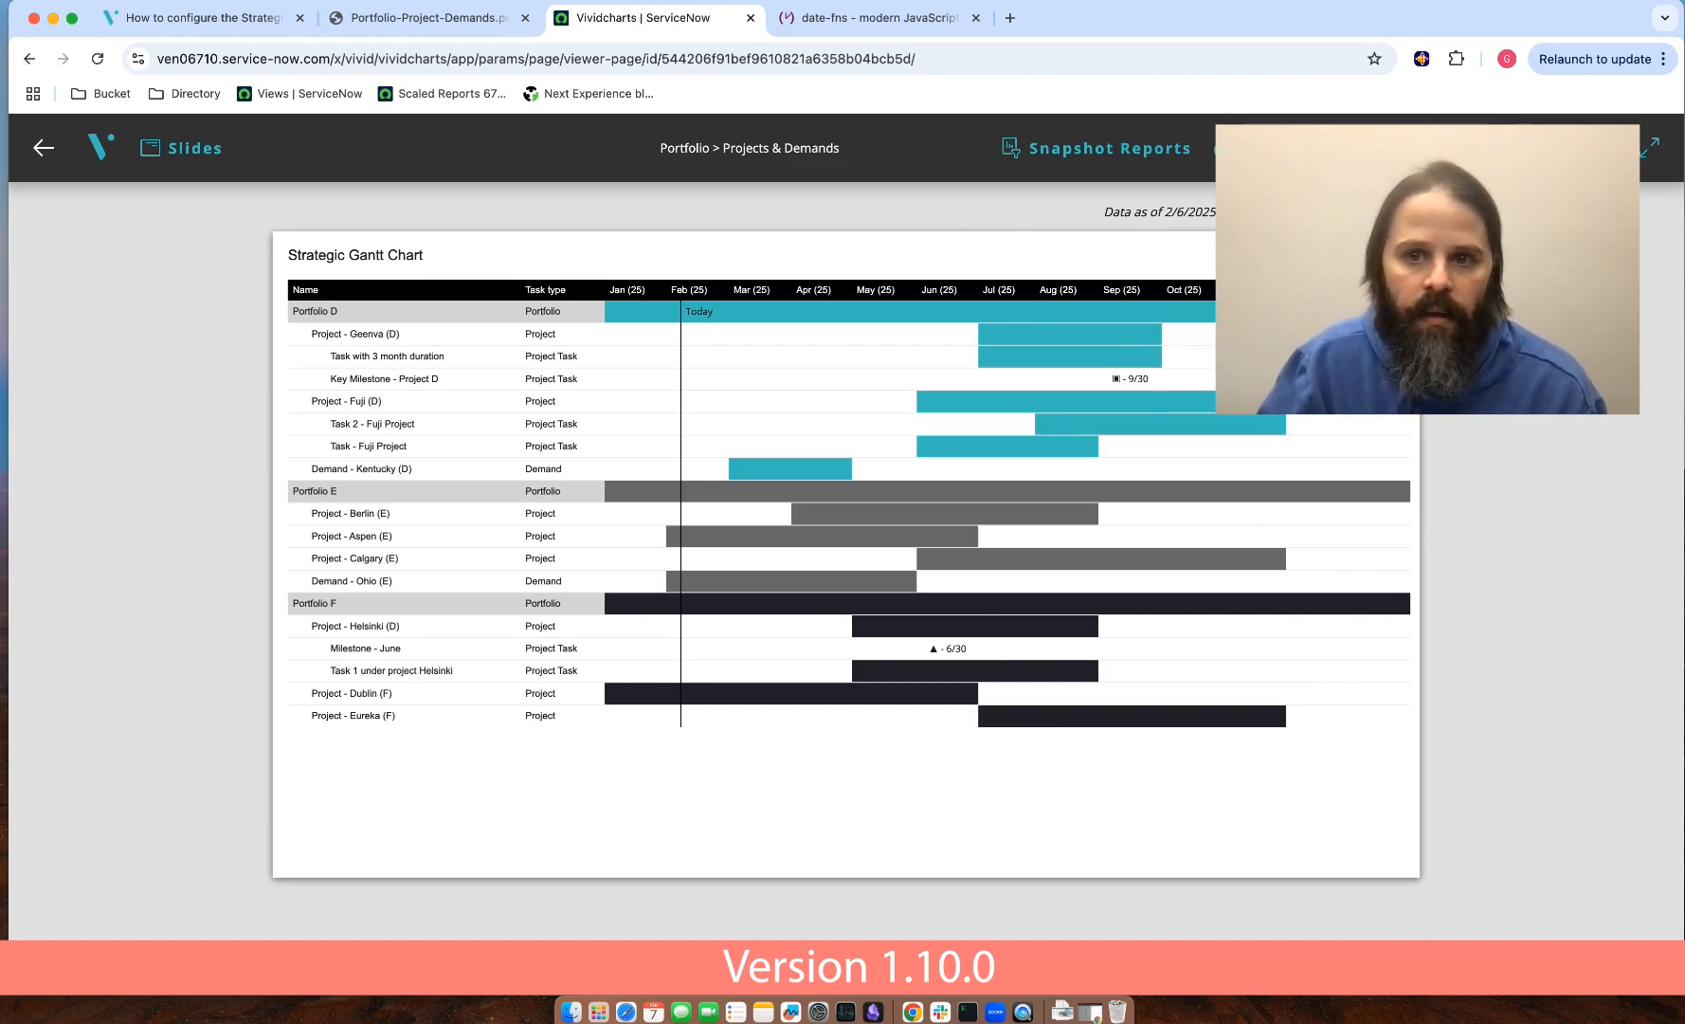
{"action": "left_click", "coordinate": [1649, 149]}
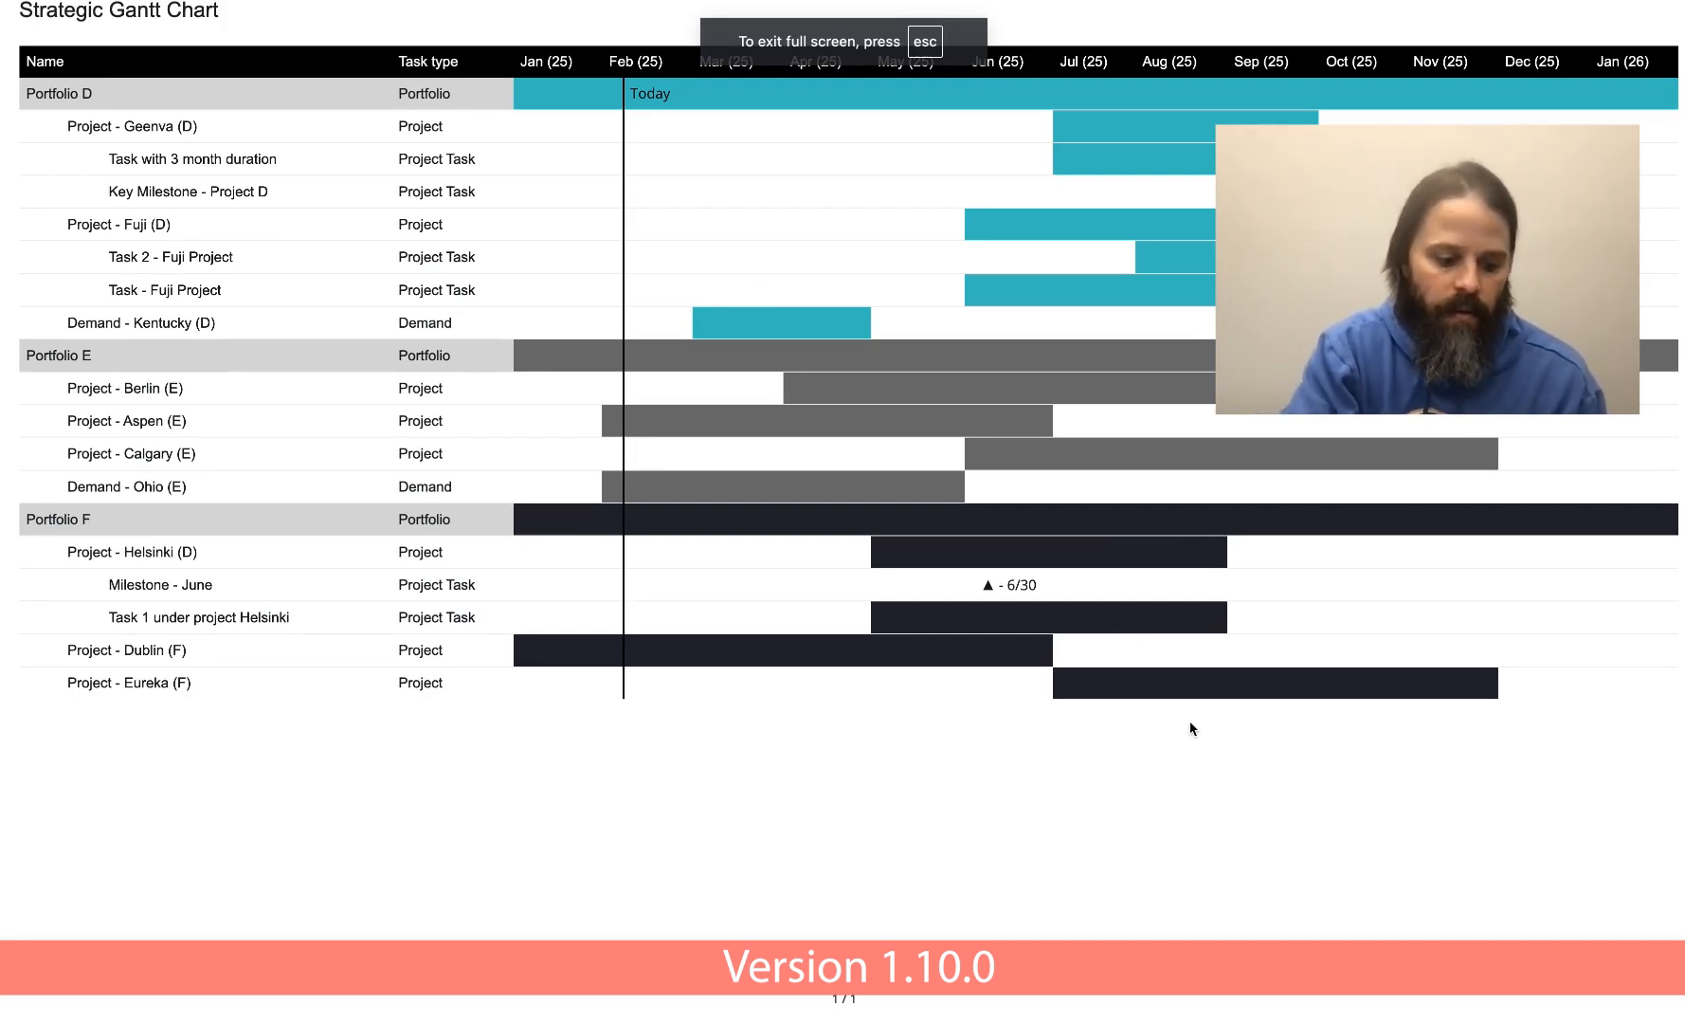
{"action": "key", "text": "Escape"}
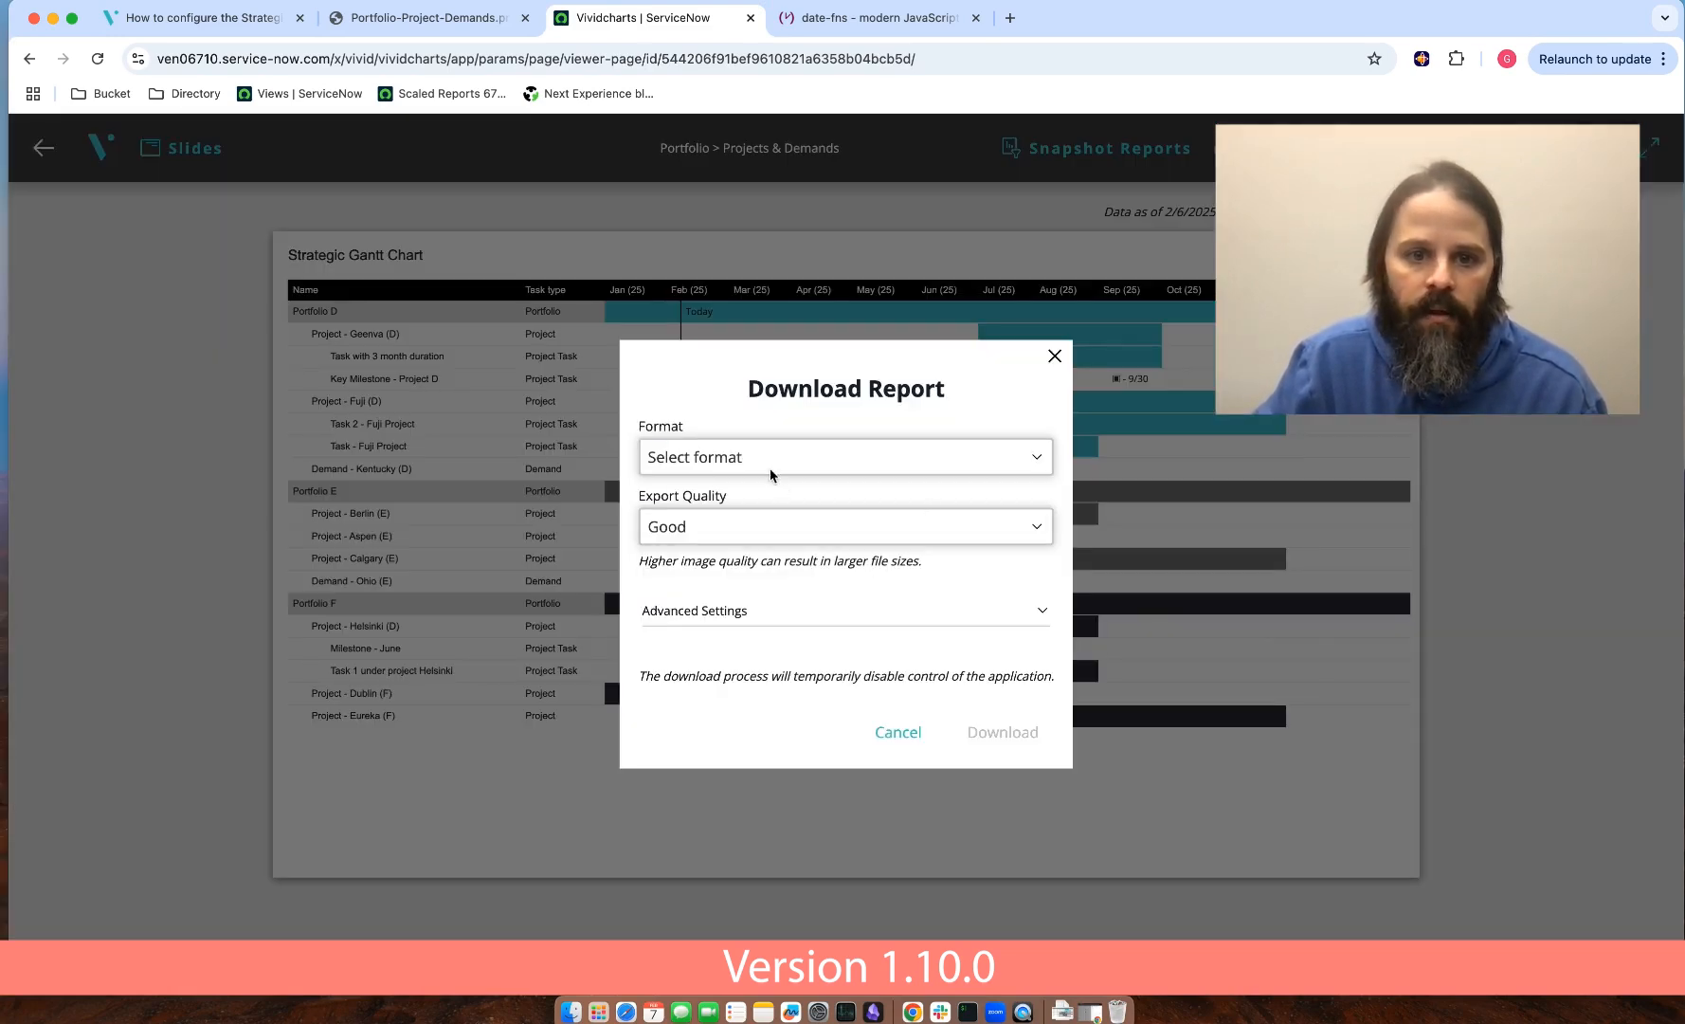
- Download the report in PowerPoint (PPTX) format with the export quality set to Best
{"action": "left_click", "coordinate": [779, 463]}
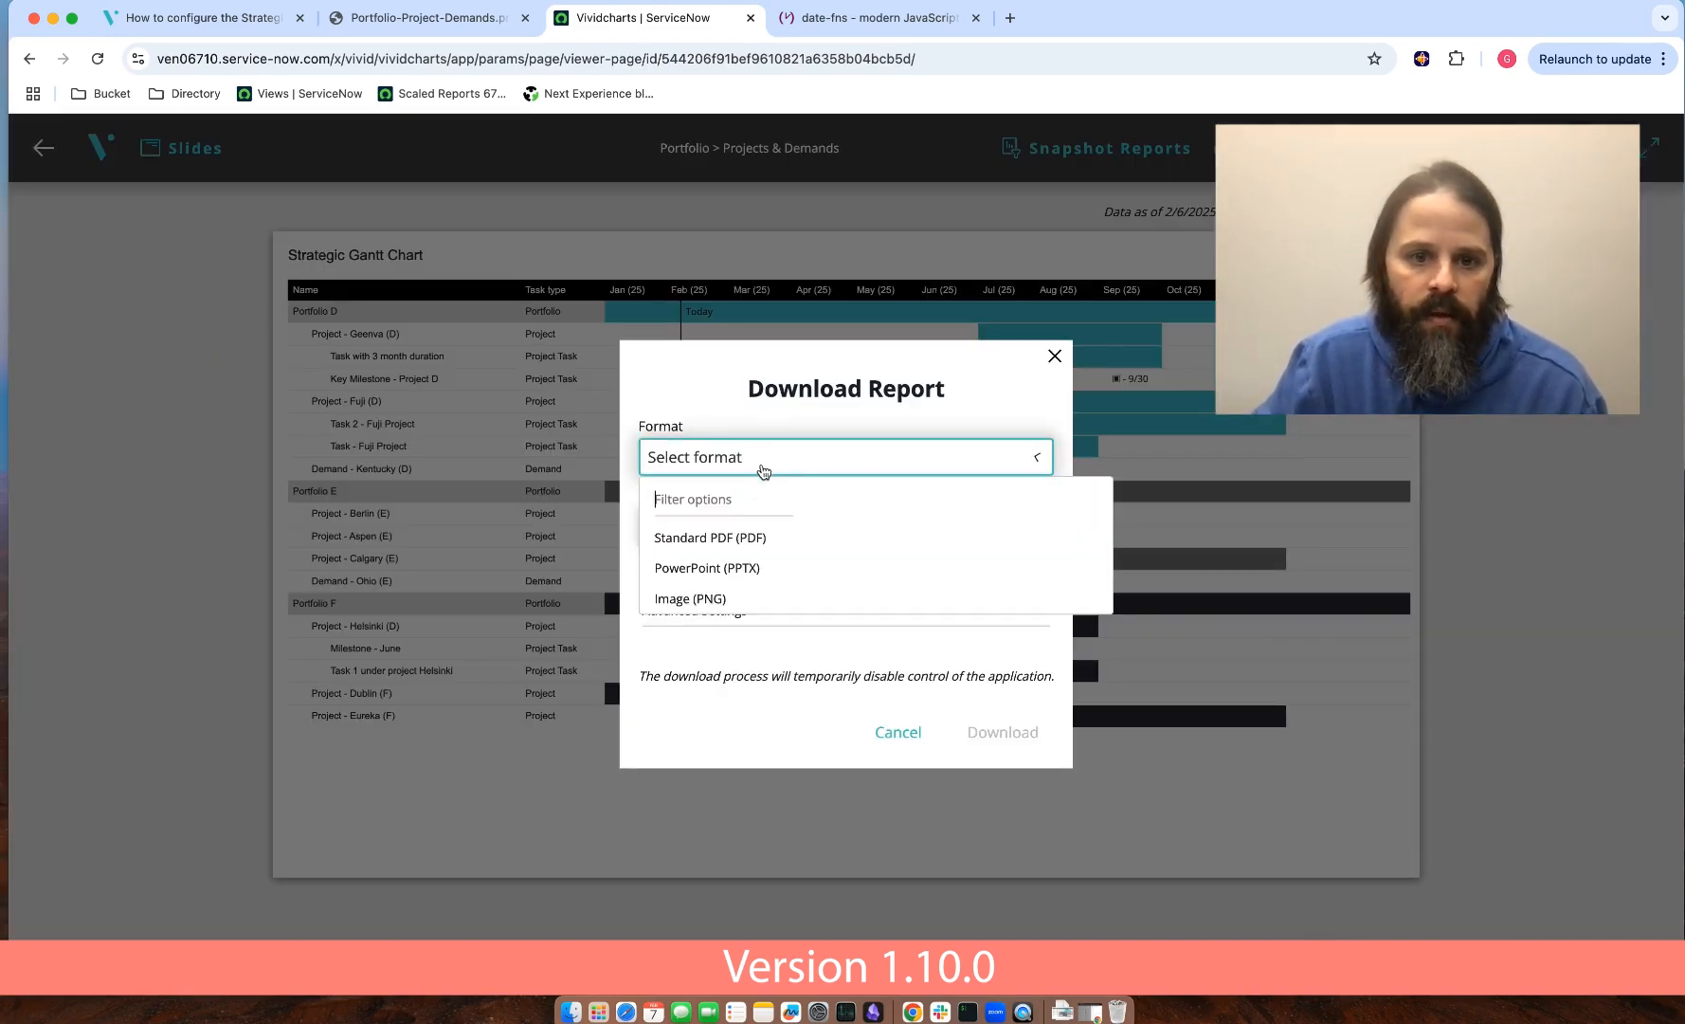
{"action": "left_click", "coordinate": [725, 567]}
{"action": "left_click", "coordinate": [774, 534]}
{"action": "left_click", "coordinate": [684, 667]}
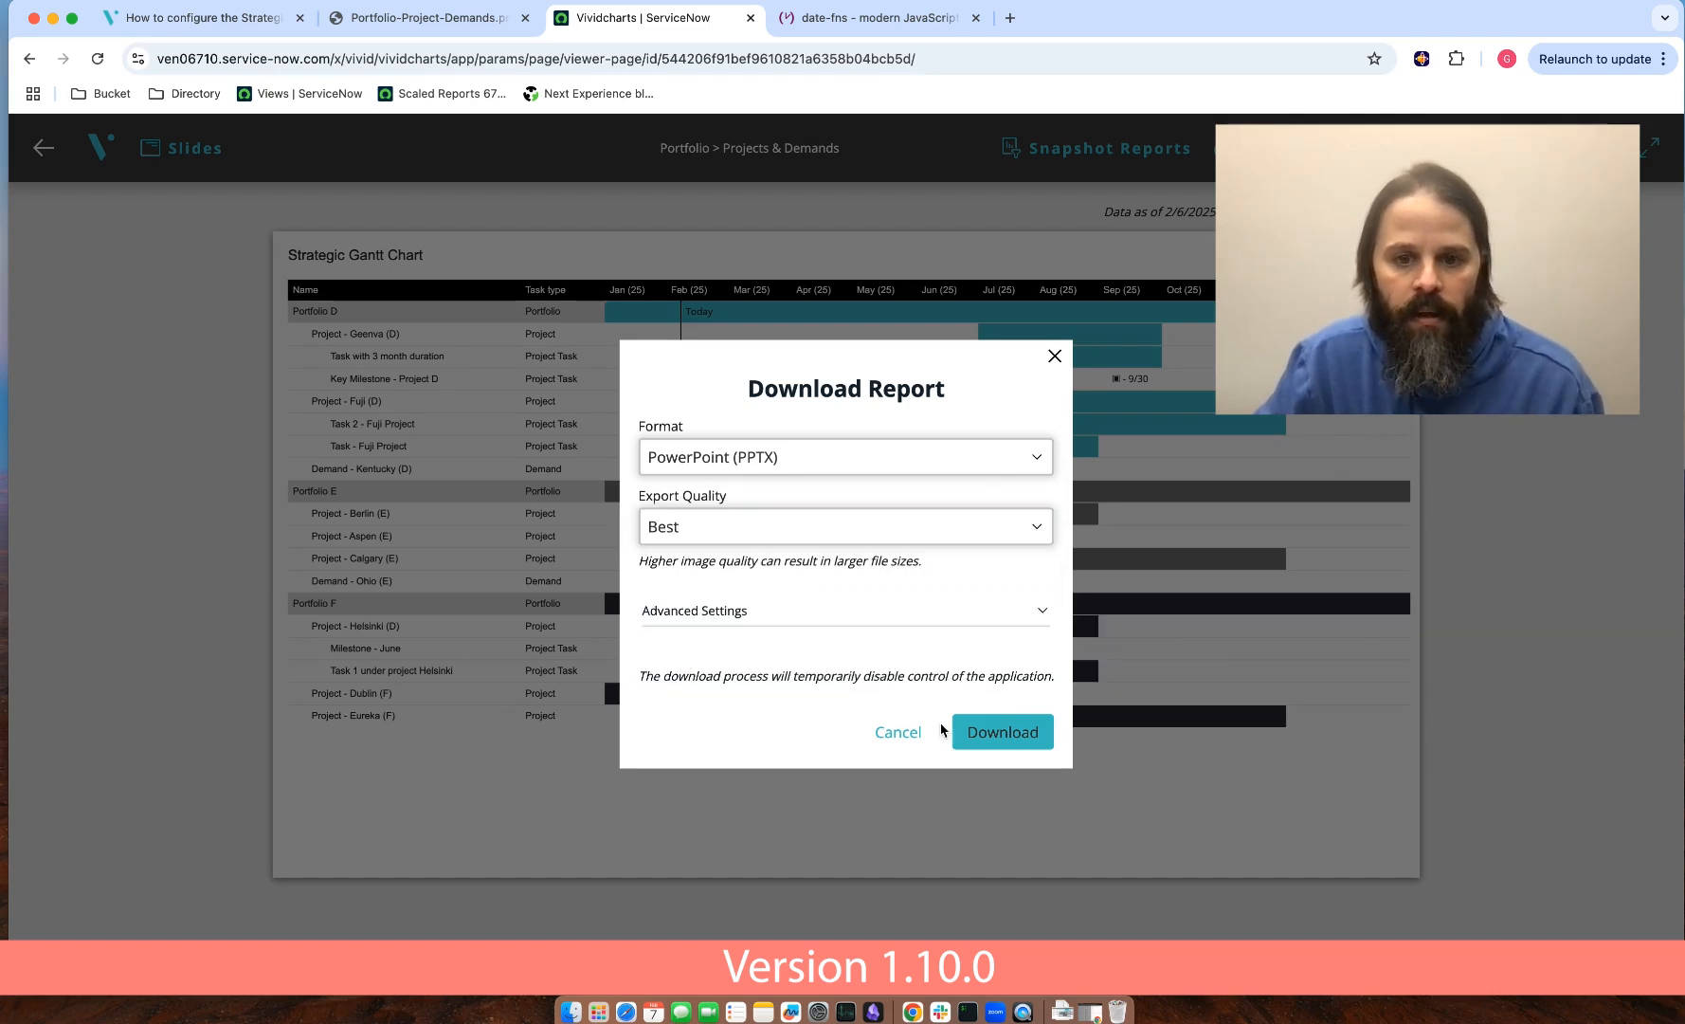
{"action": "left_click", "coordinate": [1023, 736]}
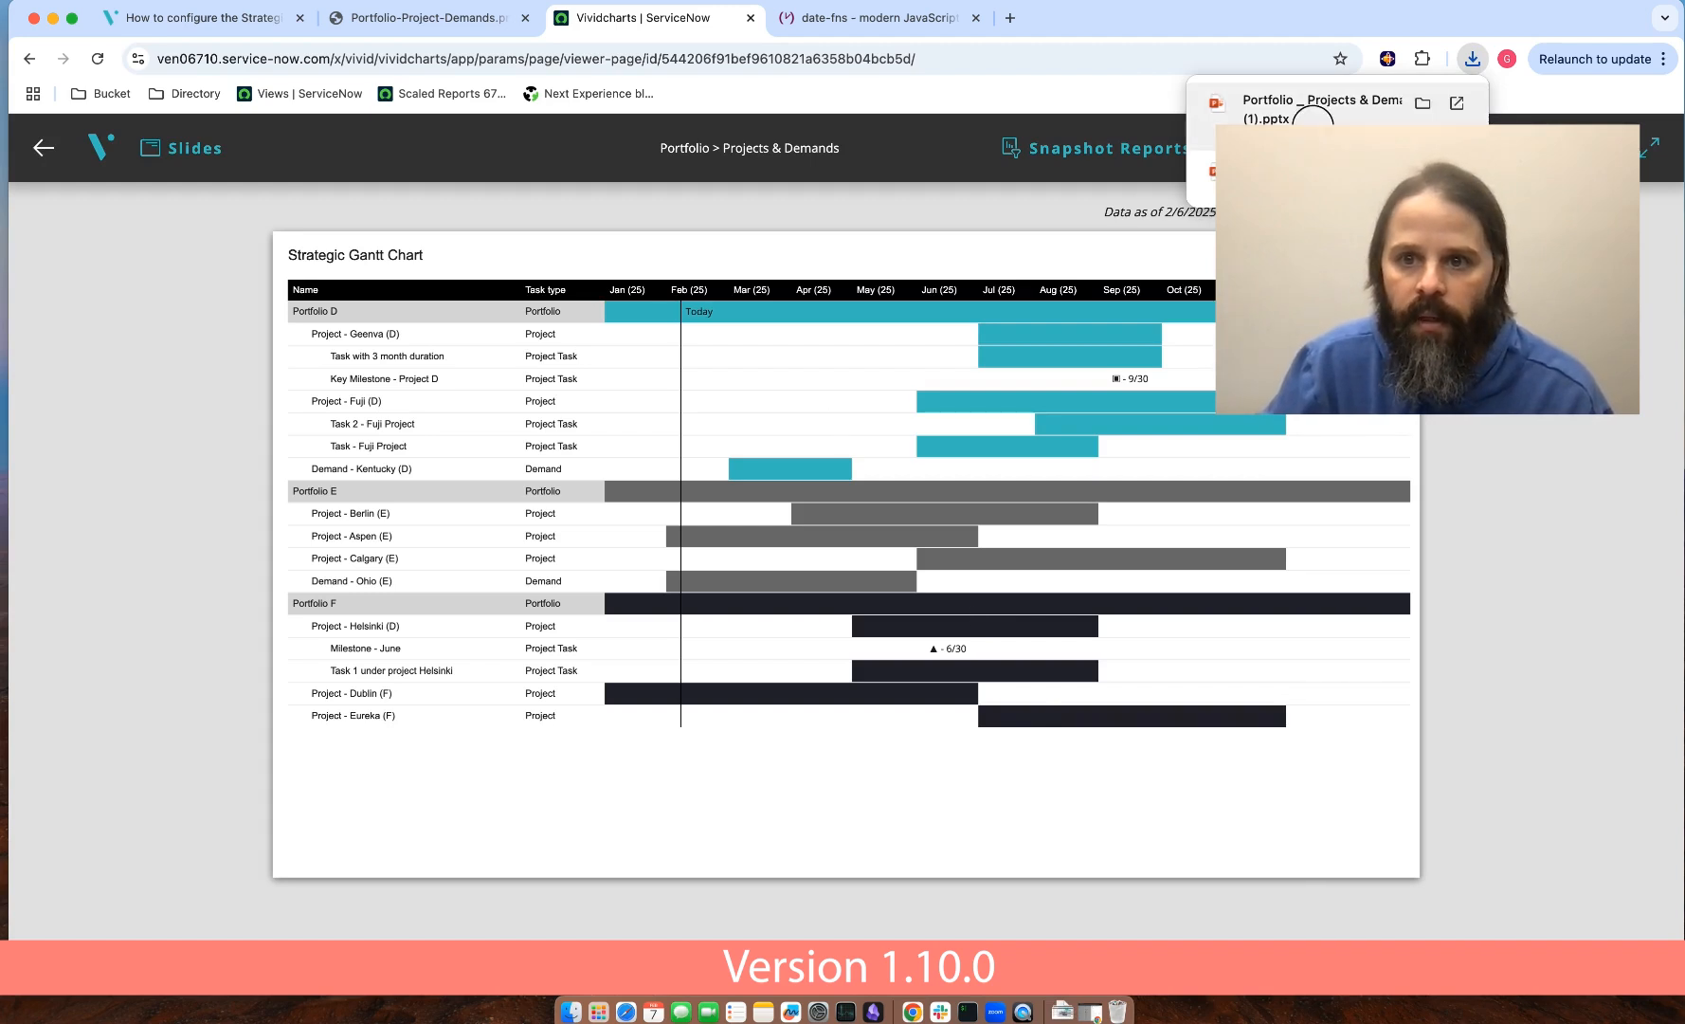
- Open the downloaded Portfolio _ Projects & Demands (1).pptx in PowerPoint, check the exported Gantt slide, and return to the report in VividCharts
{"action": "left_click", "coordinate": [1320, 135]}
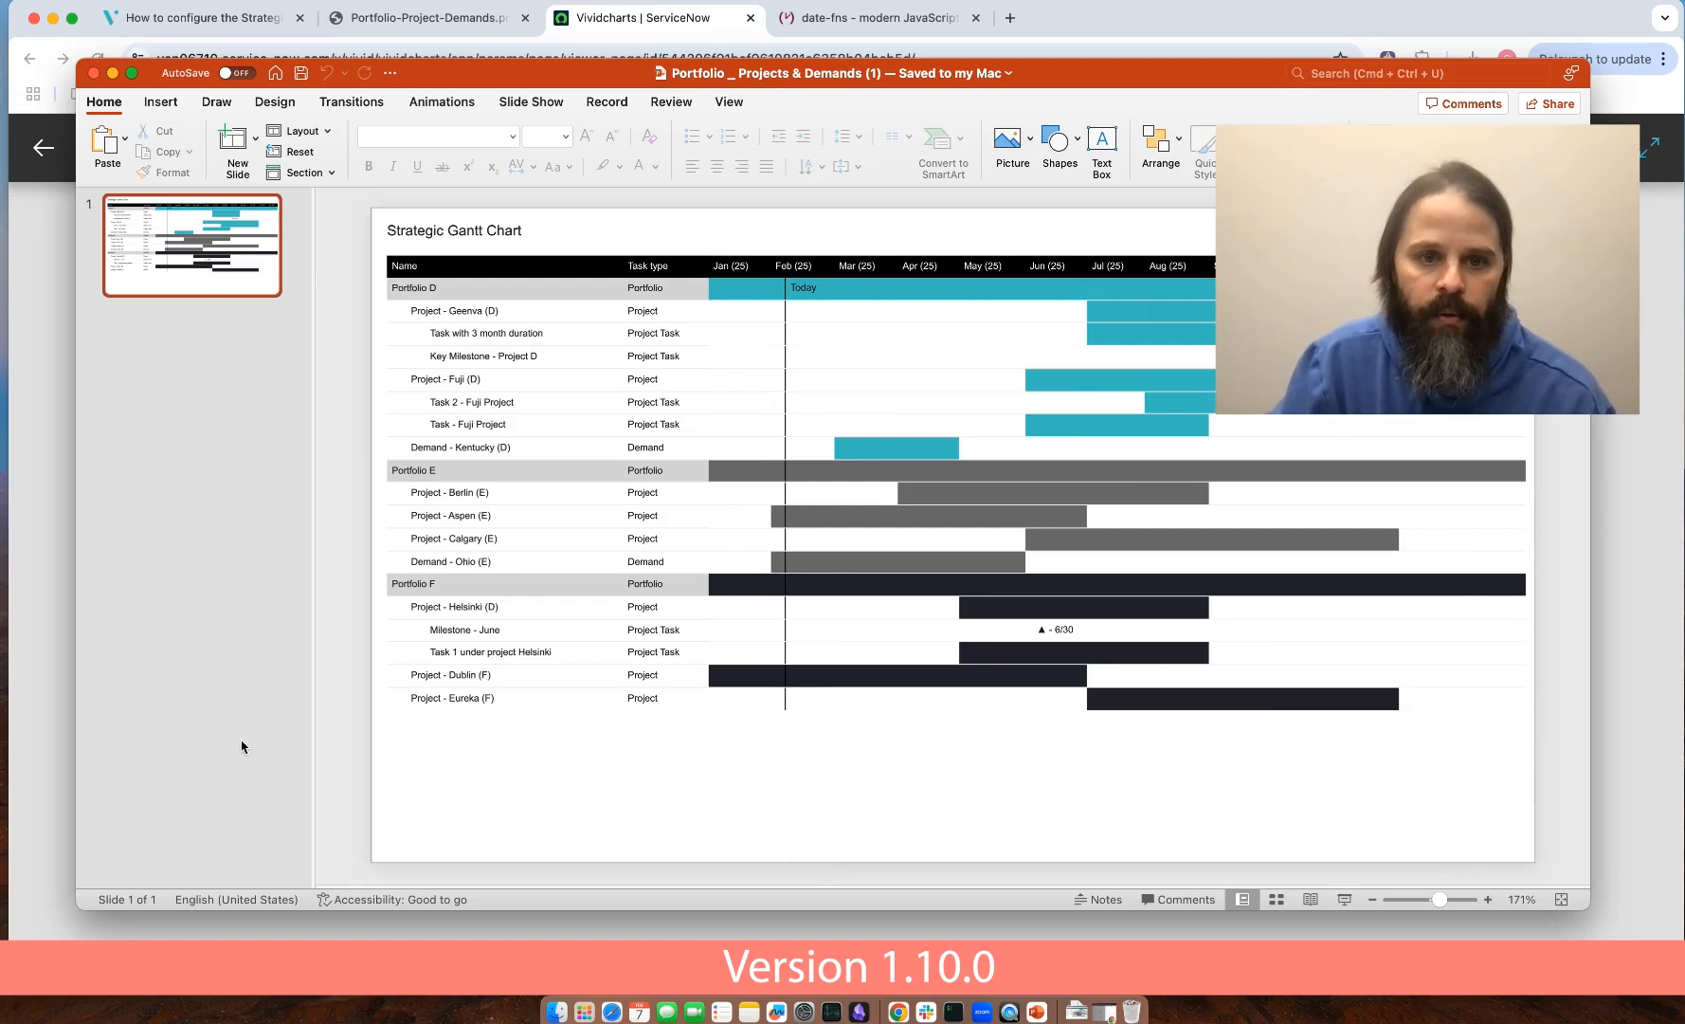
{"action": "left_click", "coordinate": [94, 74]}
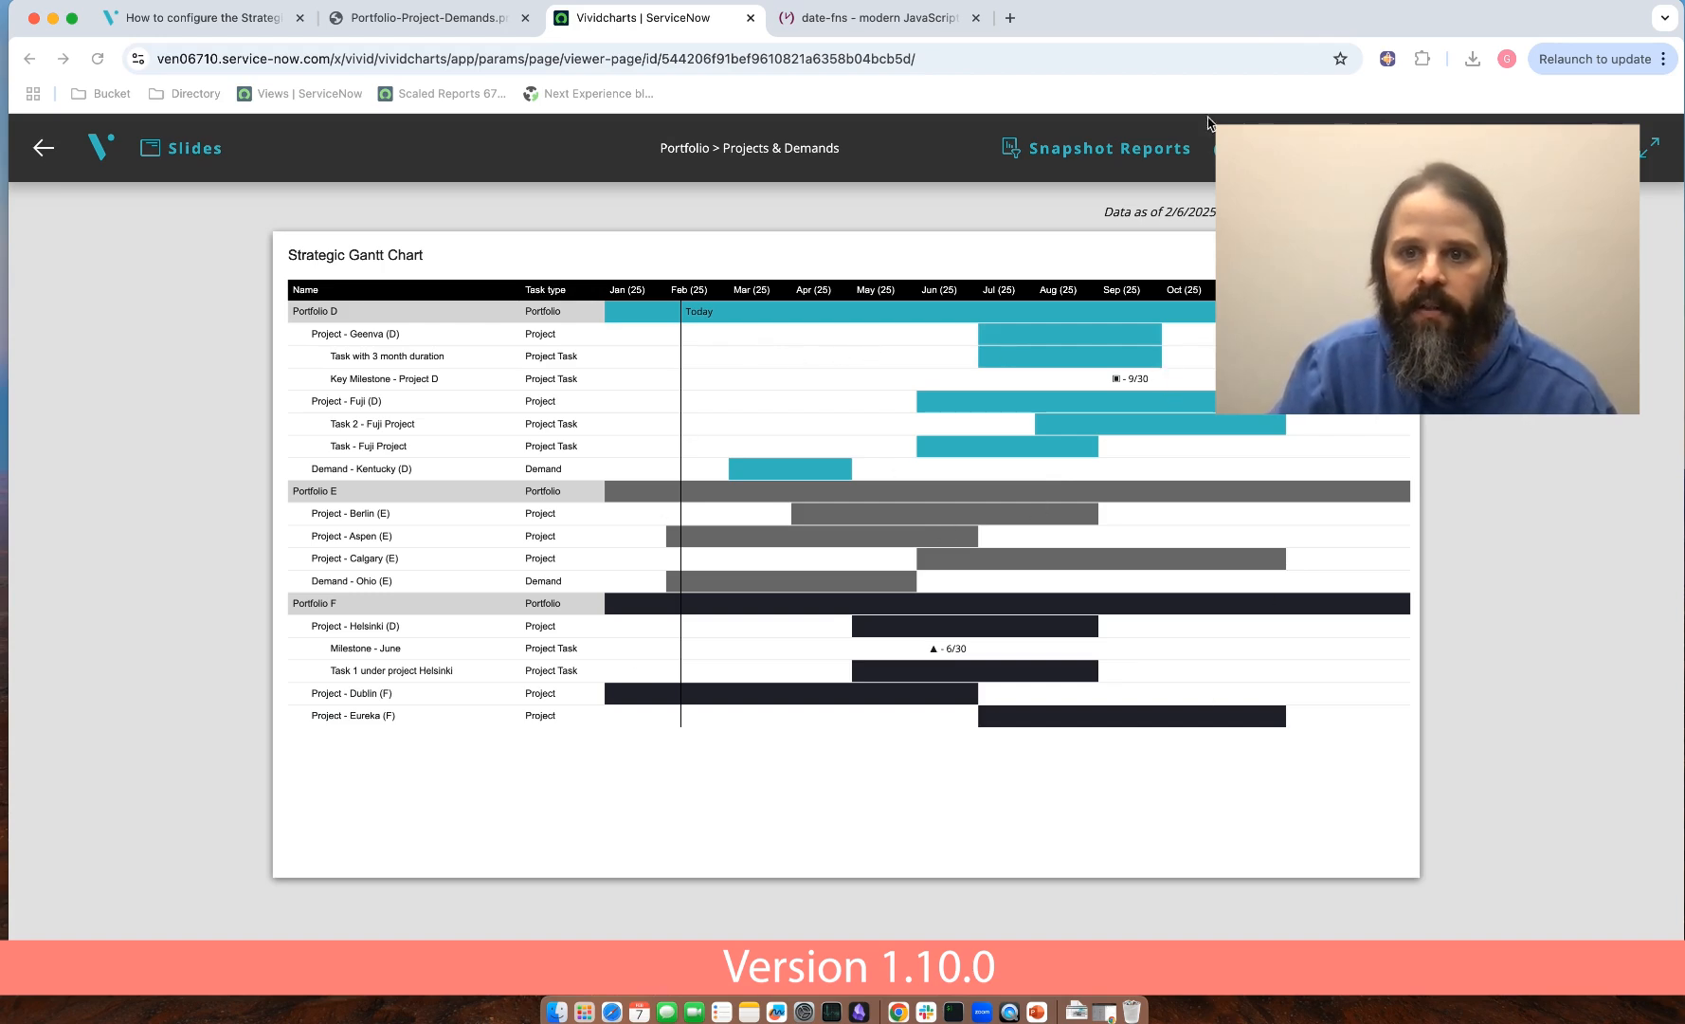
{"action": "left_click", "coordinate": [994, 206]}
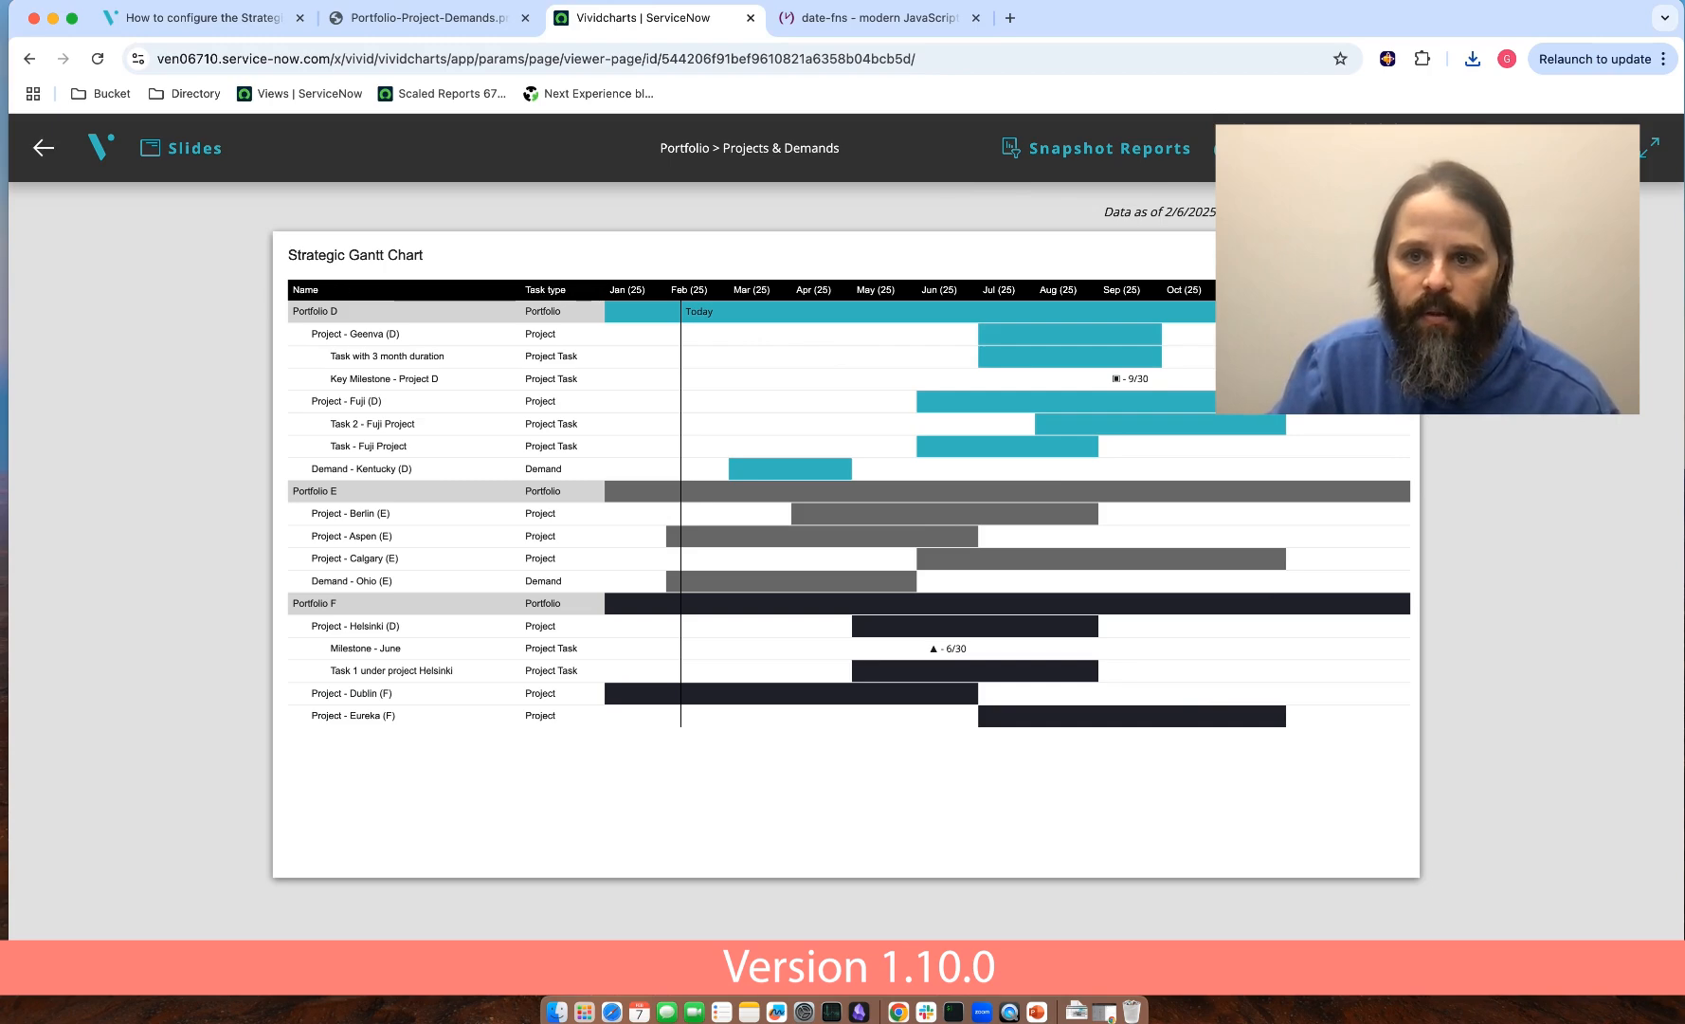